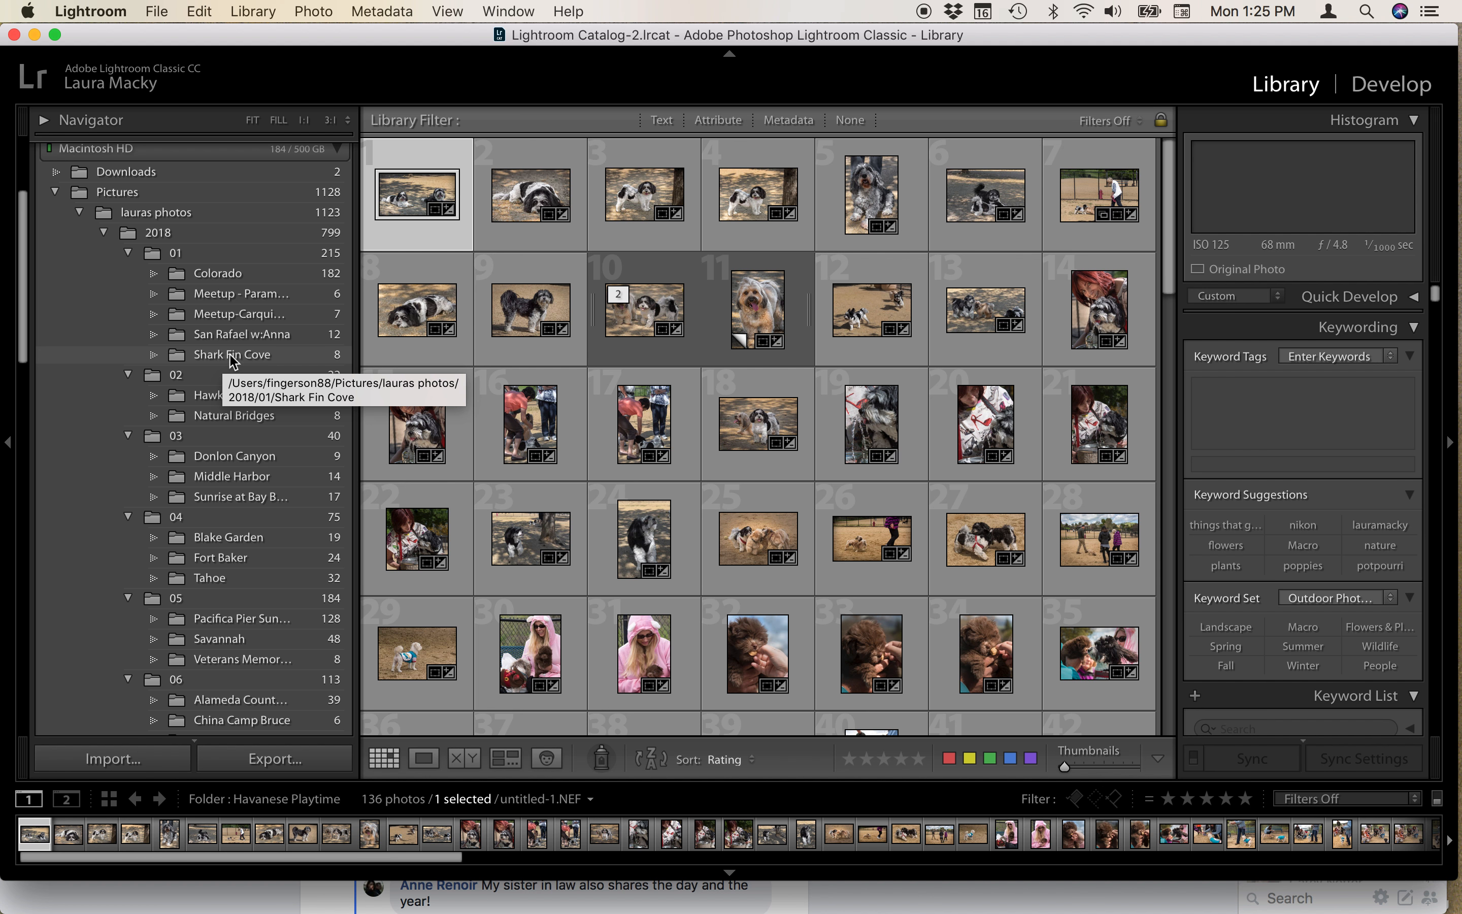
Move the Havanese Playtime folder from 2018 into its 06 subfolder
{"action": "scroll", "coordinate": [232, 359], "scroll_direction": "down", "scroll_amount": 5}
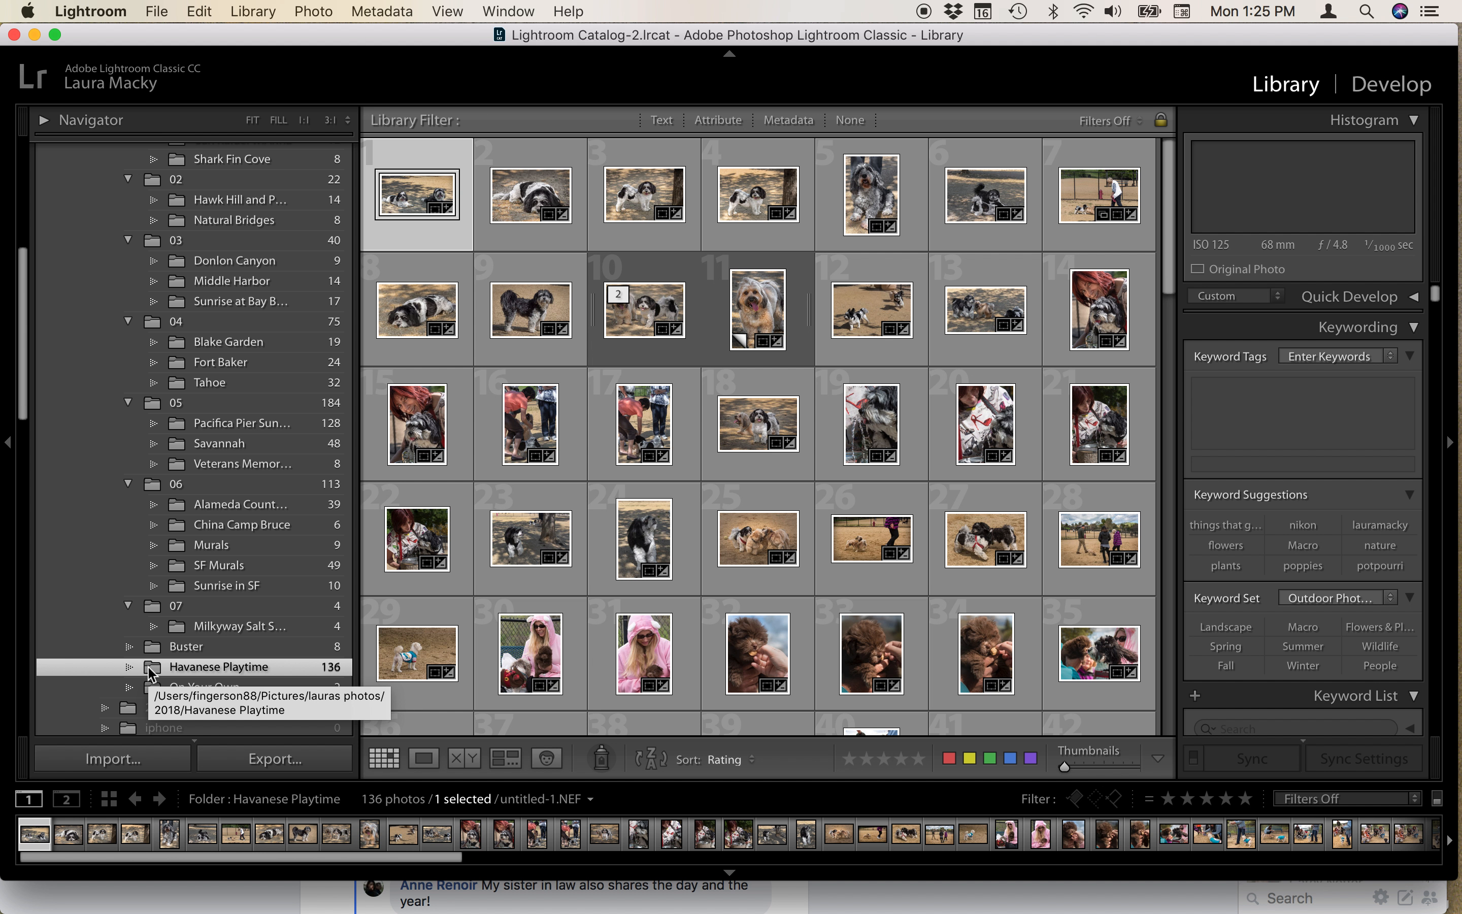
{"action": "left_click_drag", "start_coordinate": [151, 672], "coordinate": [155, 488]}
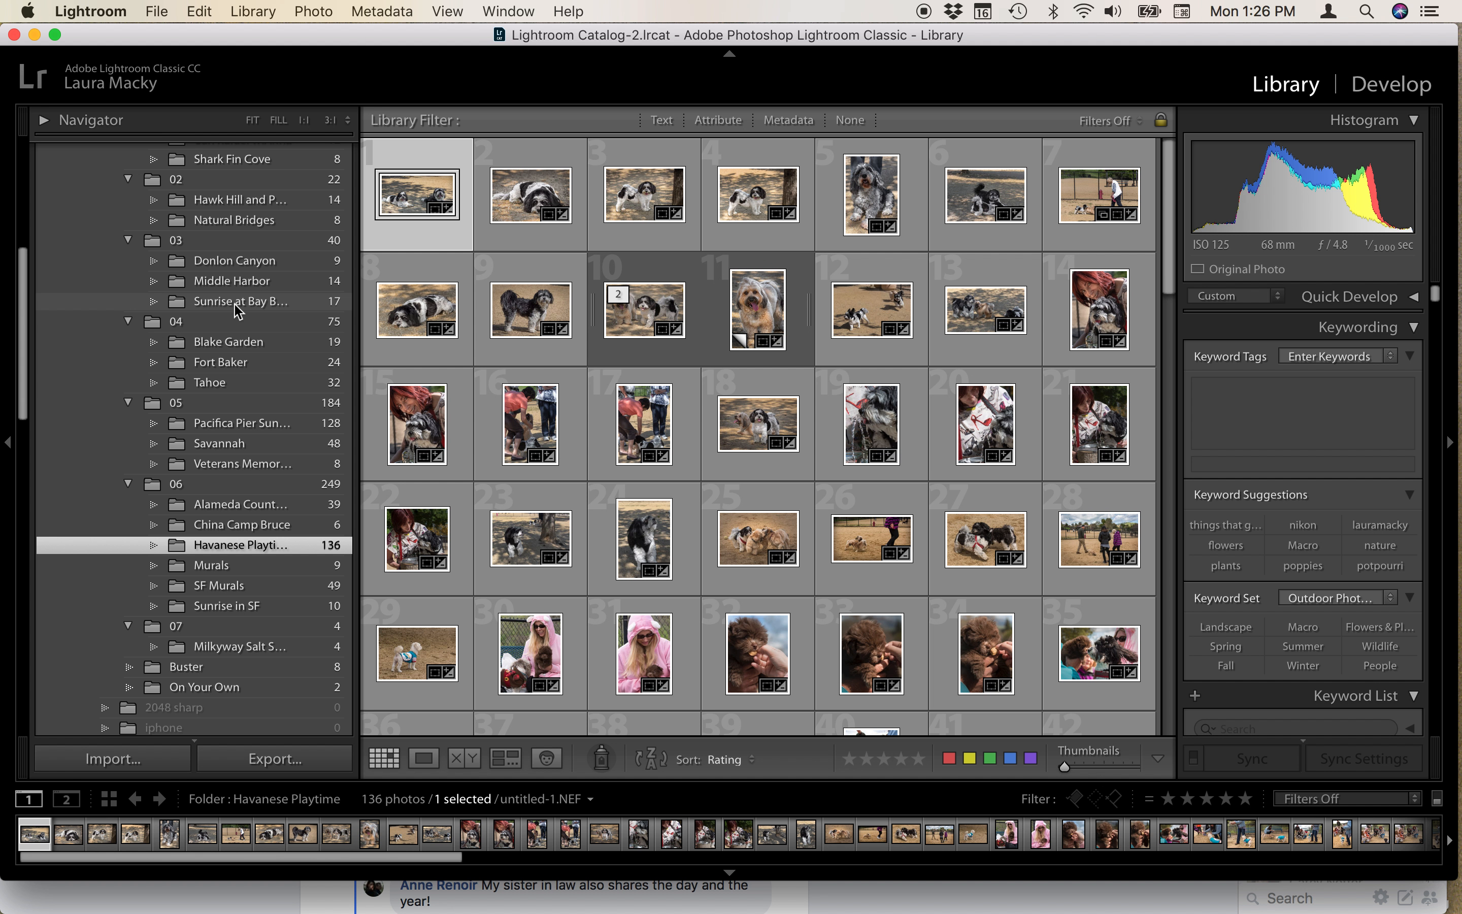
{"action": "scroll", "coordinate": [225, 309], "scroll_direction": "up", "scroll_amount": 1}
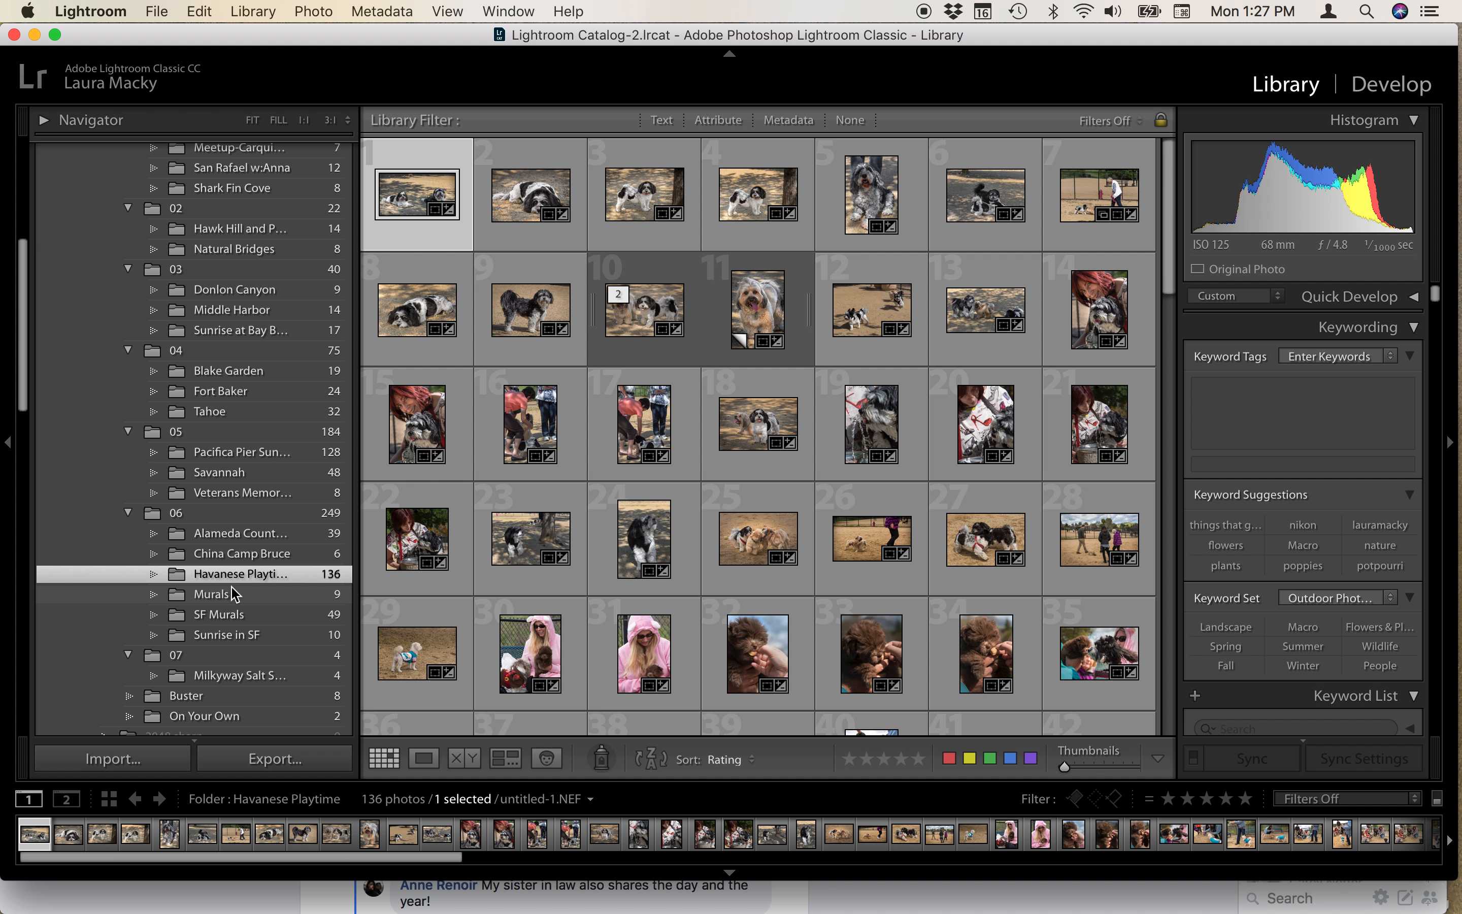
Expand the 2012-2014 drive in the folder list and show the Archive 2012 photos
{"action": "mouse_move", "coordinate": [1448, 68]}
{"action": "scroll", "coordinate": [274, 410], "scroll_direction": "down", "scroll_amount": 3}
{"action": "scroll", "coordinate": [274, 410], "scroll_direction": "down", "scroll_amount": 5}
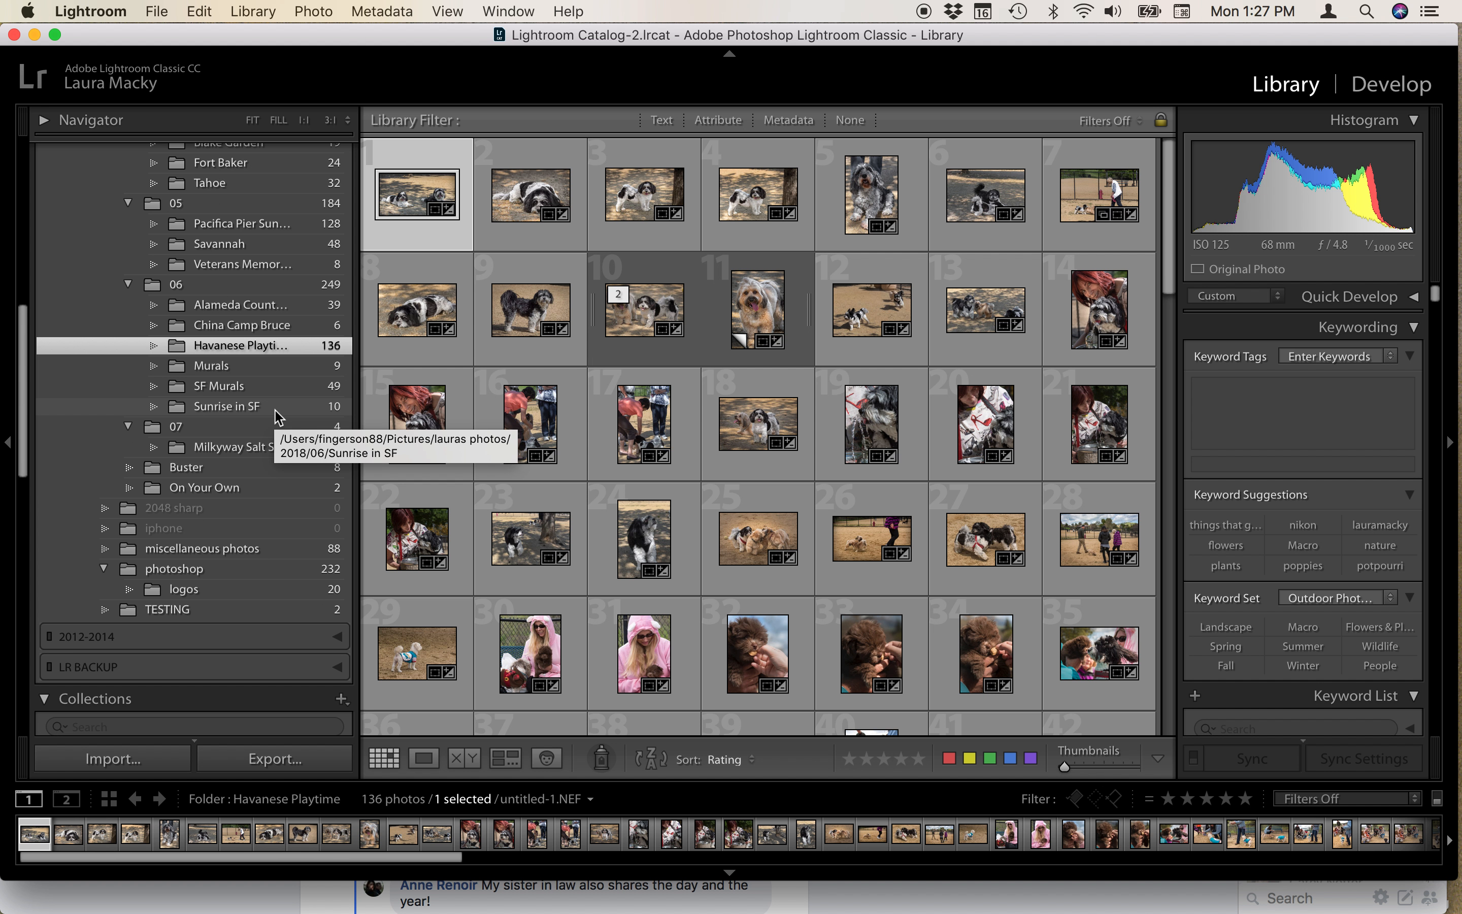
{"action": "left_click", "coordinate": [250, 637]}
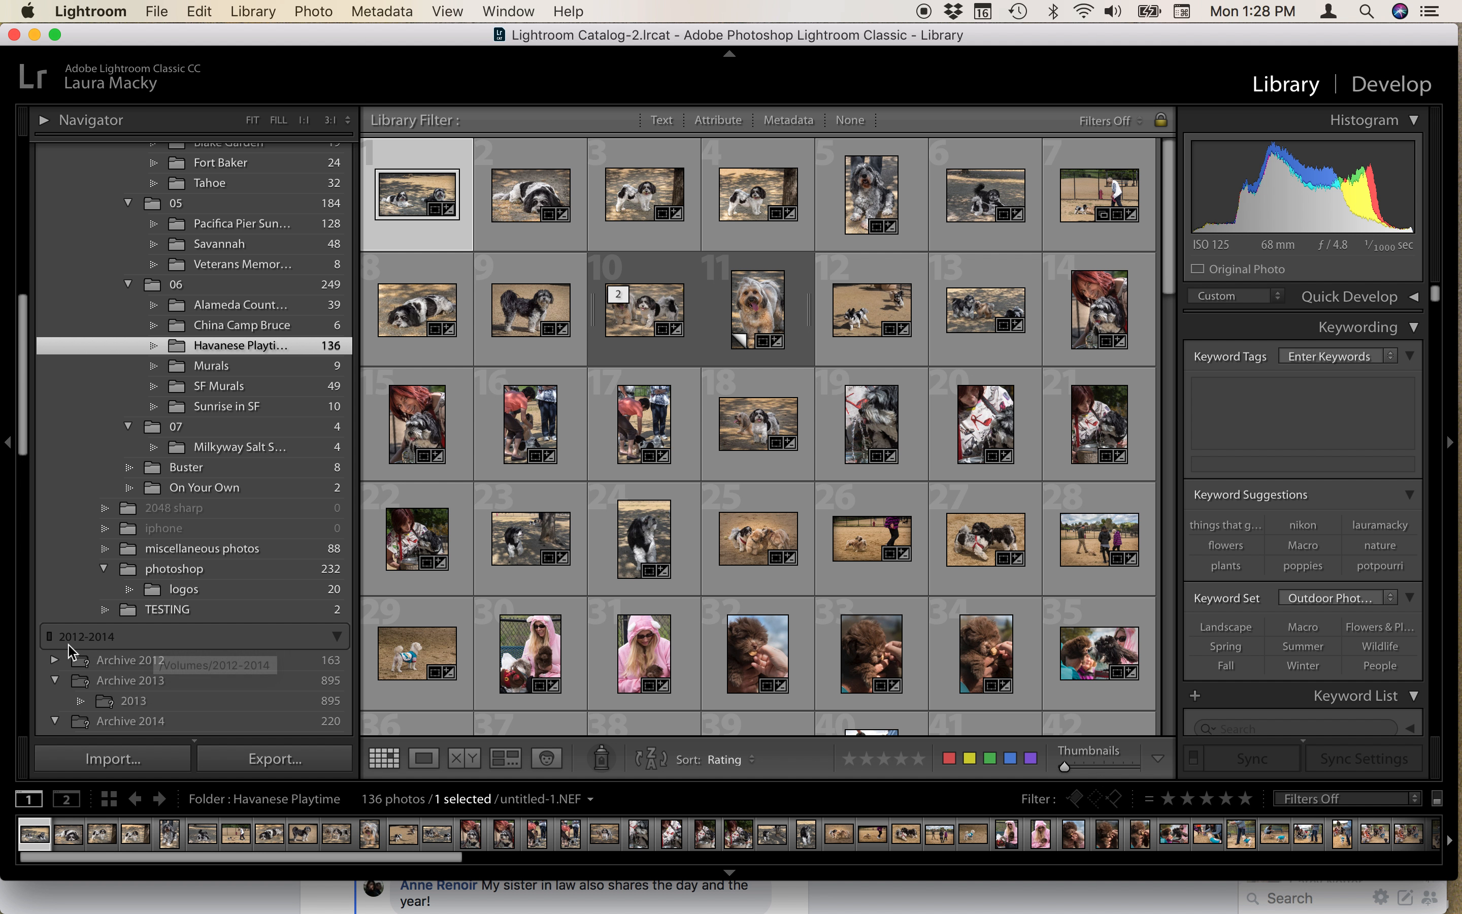
{"action": "left_click", "coordinate": [140, 660]}
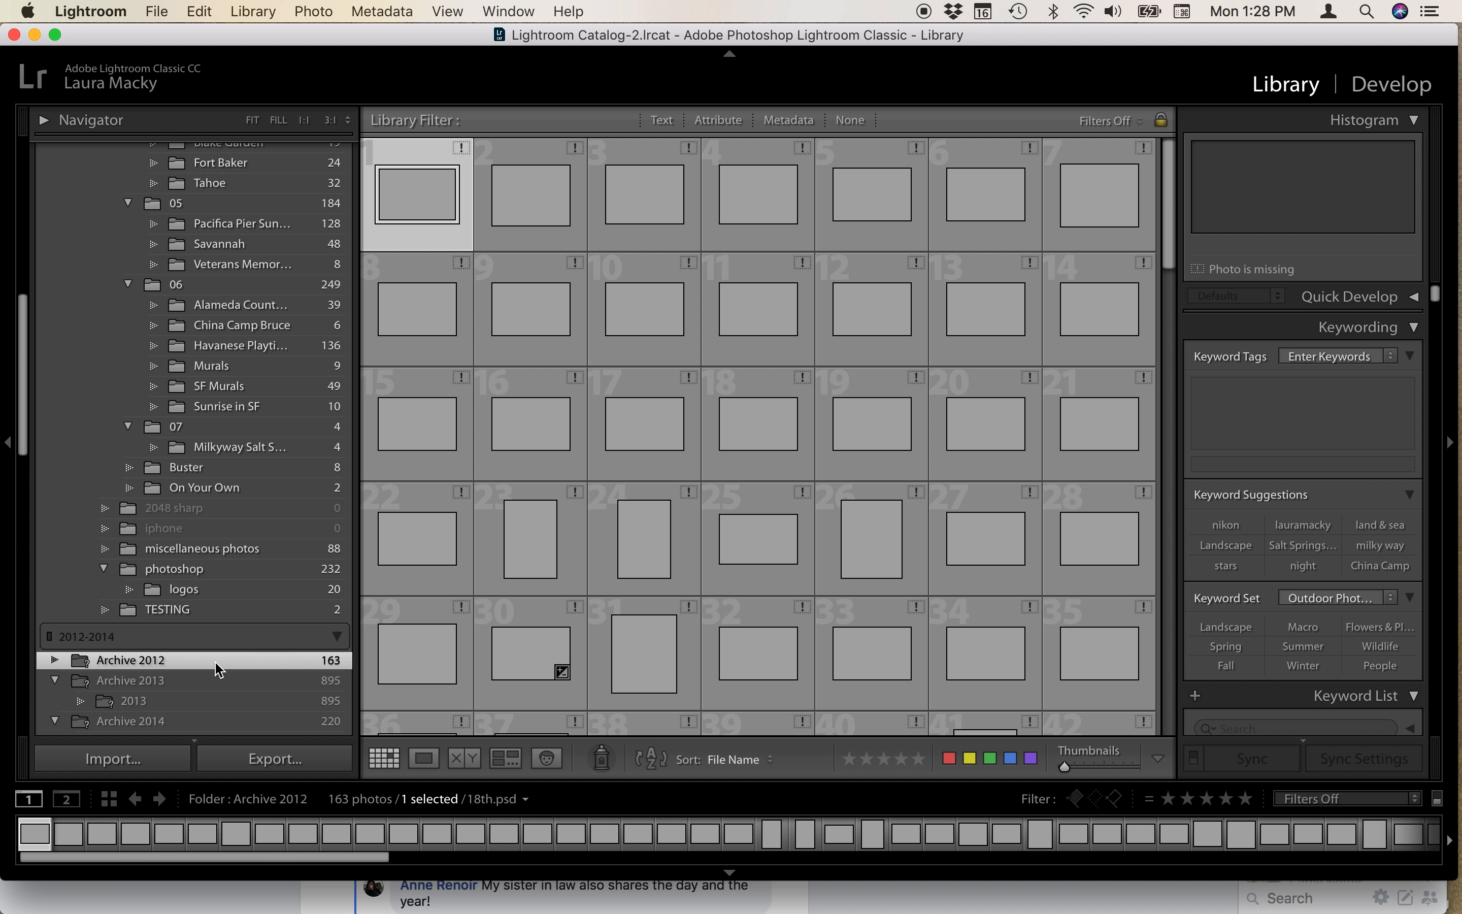
Show the Archive 2015 photos and expand the LR BACKUP drive to list its folders
{"action": "scroll", "coordinate": [216, 667], "scroll_direction": "down", "scroll_amount": 3}
{"action": "scroll", "coordinate": [216, 668], "scroll_direction": "down", "scroll_amount": 3}
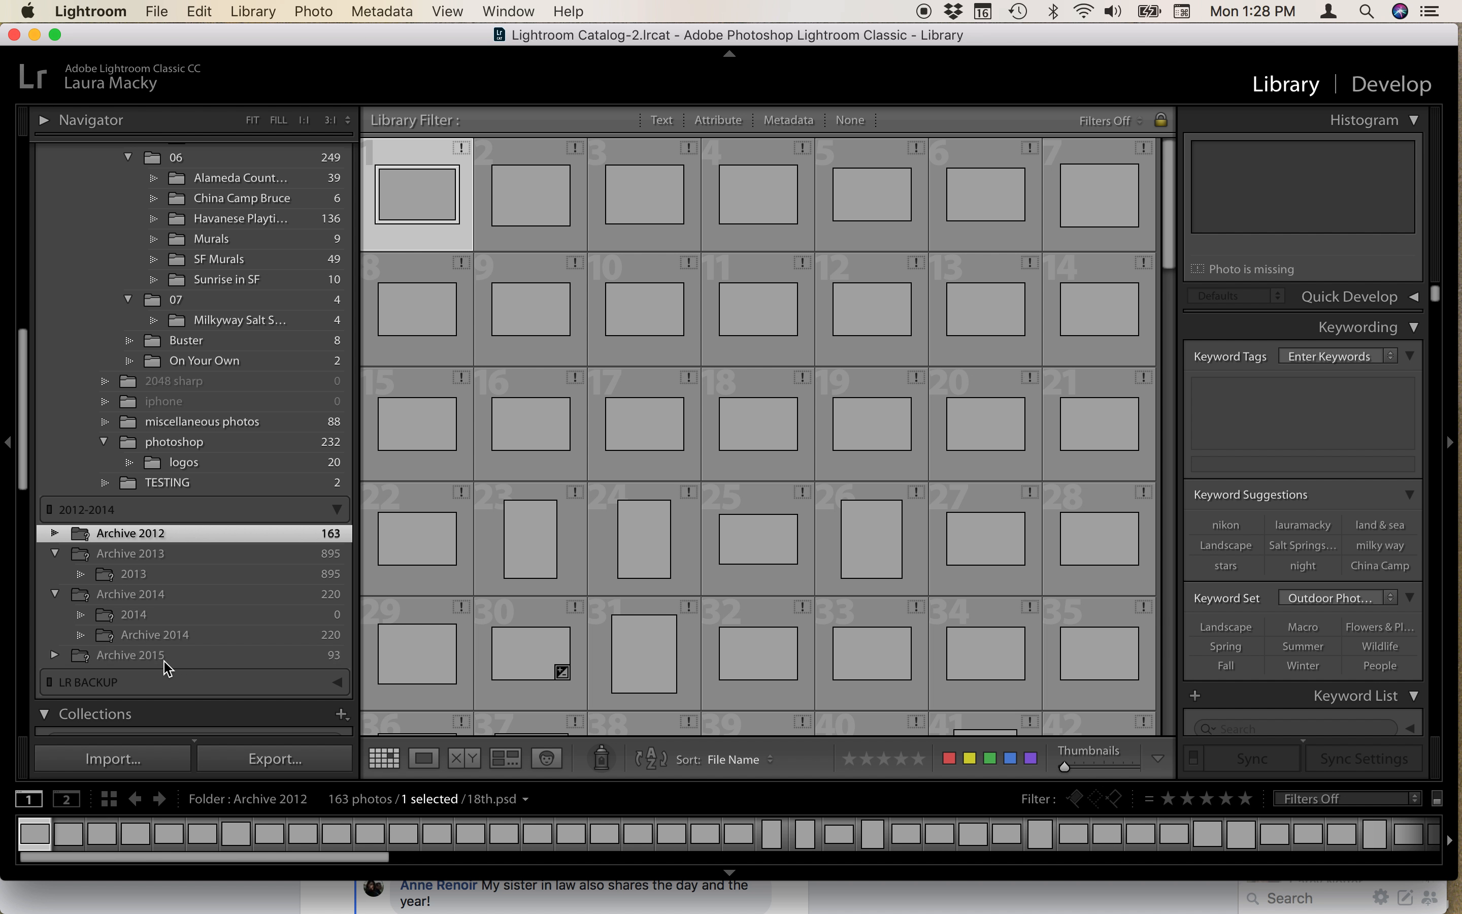
{"action": "left_click", "coordinate": [164, 659]}
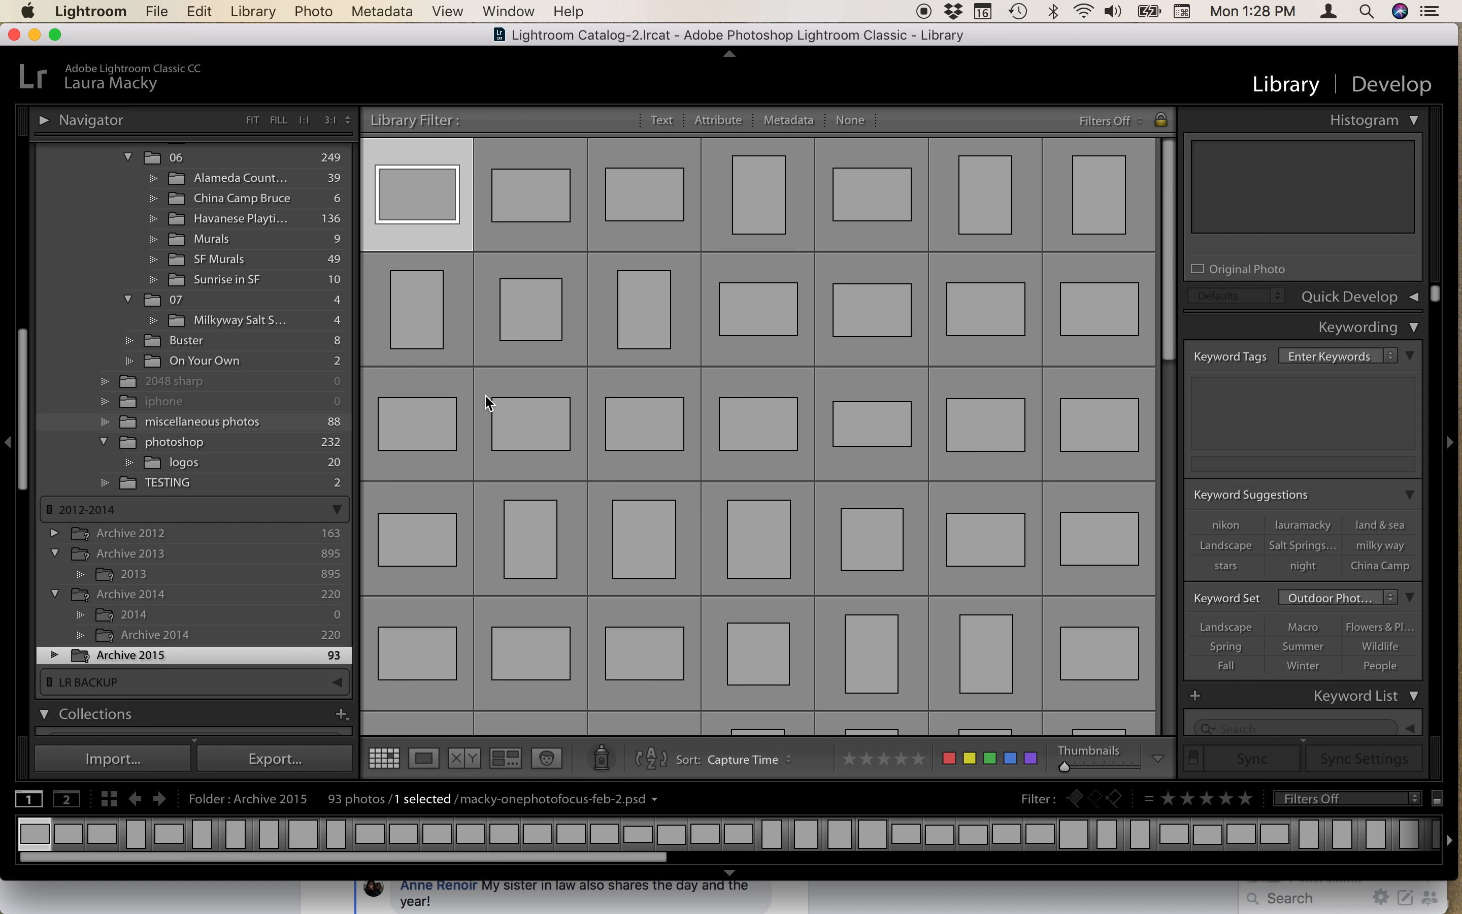
{"action": "scroll", "coordinate": [242, 595], "scroll_direction": "down", "scroll_amount": 3}
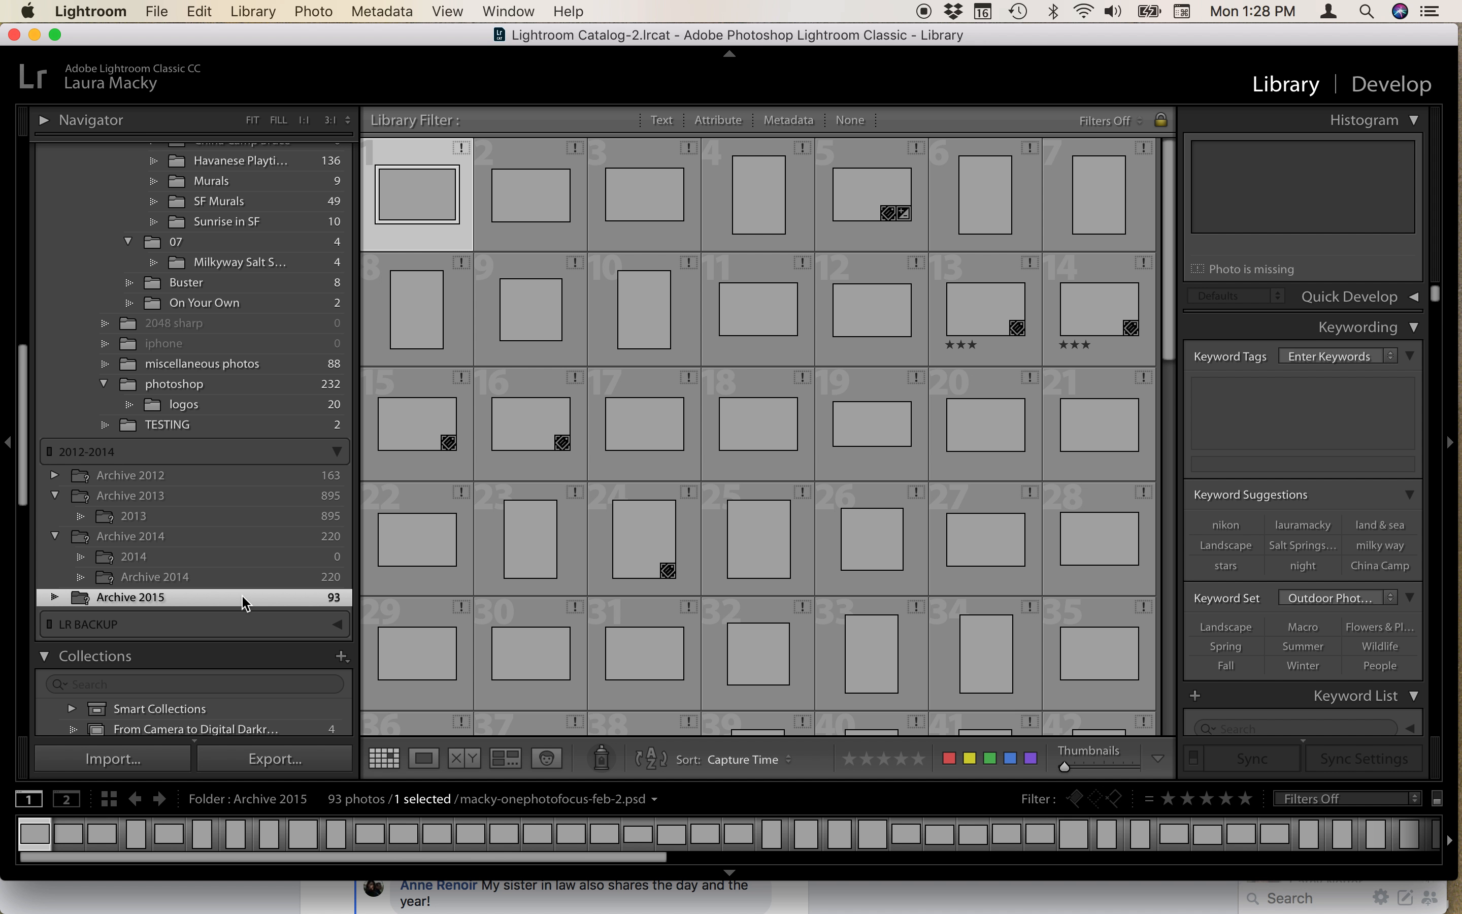
{"action": "scroll", "coordinate": [242, 595], "scroll_direction": "down", "scroll_amount": 2}
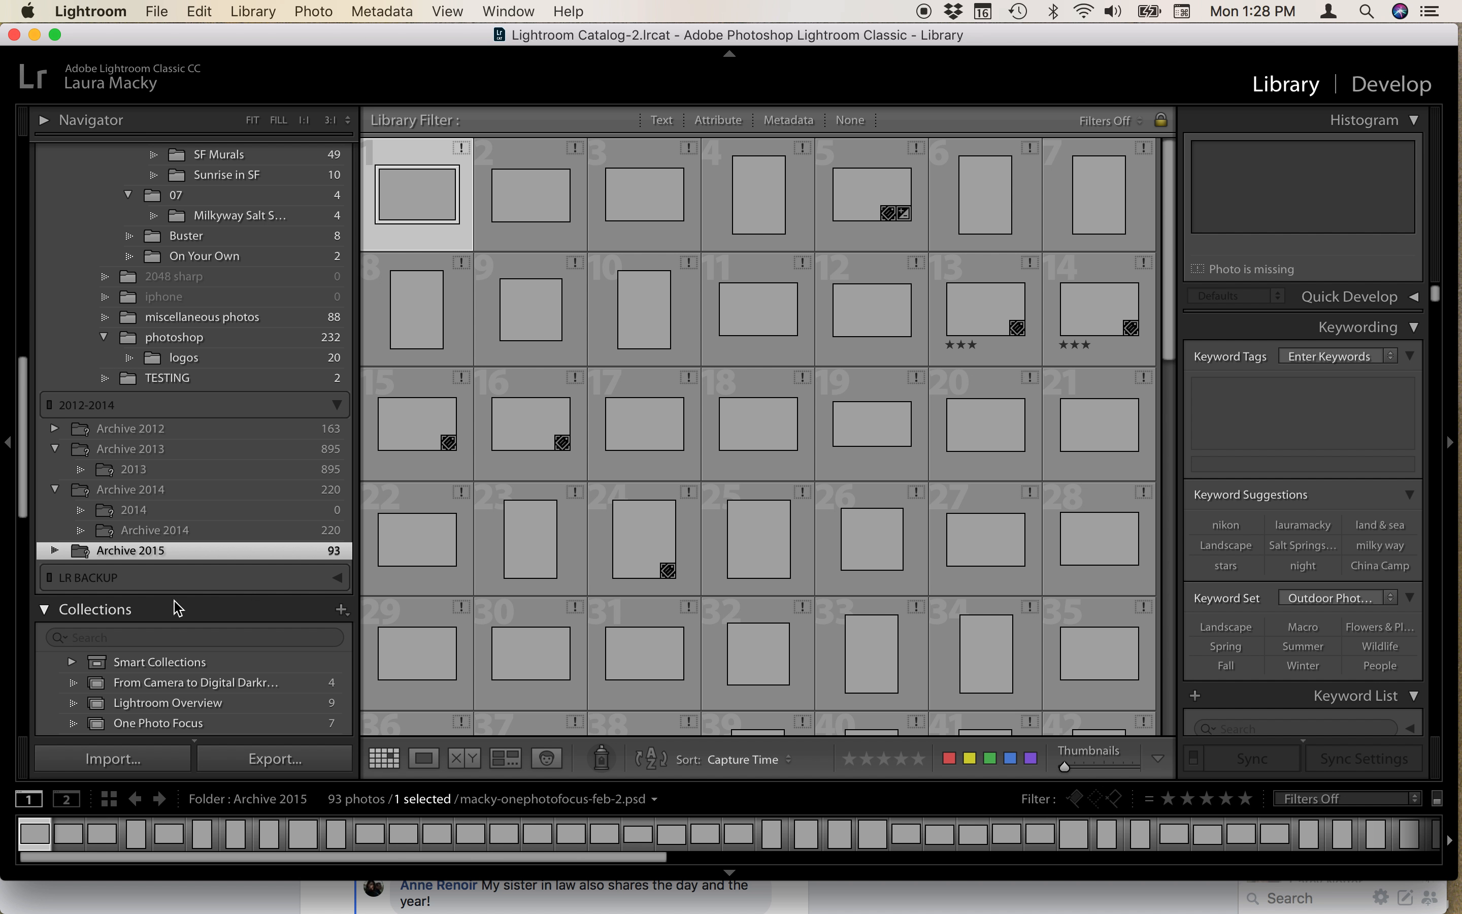
{"action": "left_click", "coordinate": [108, 579]}
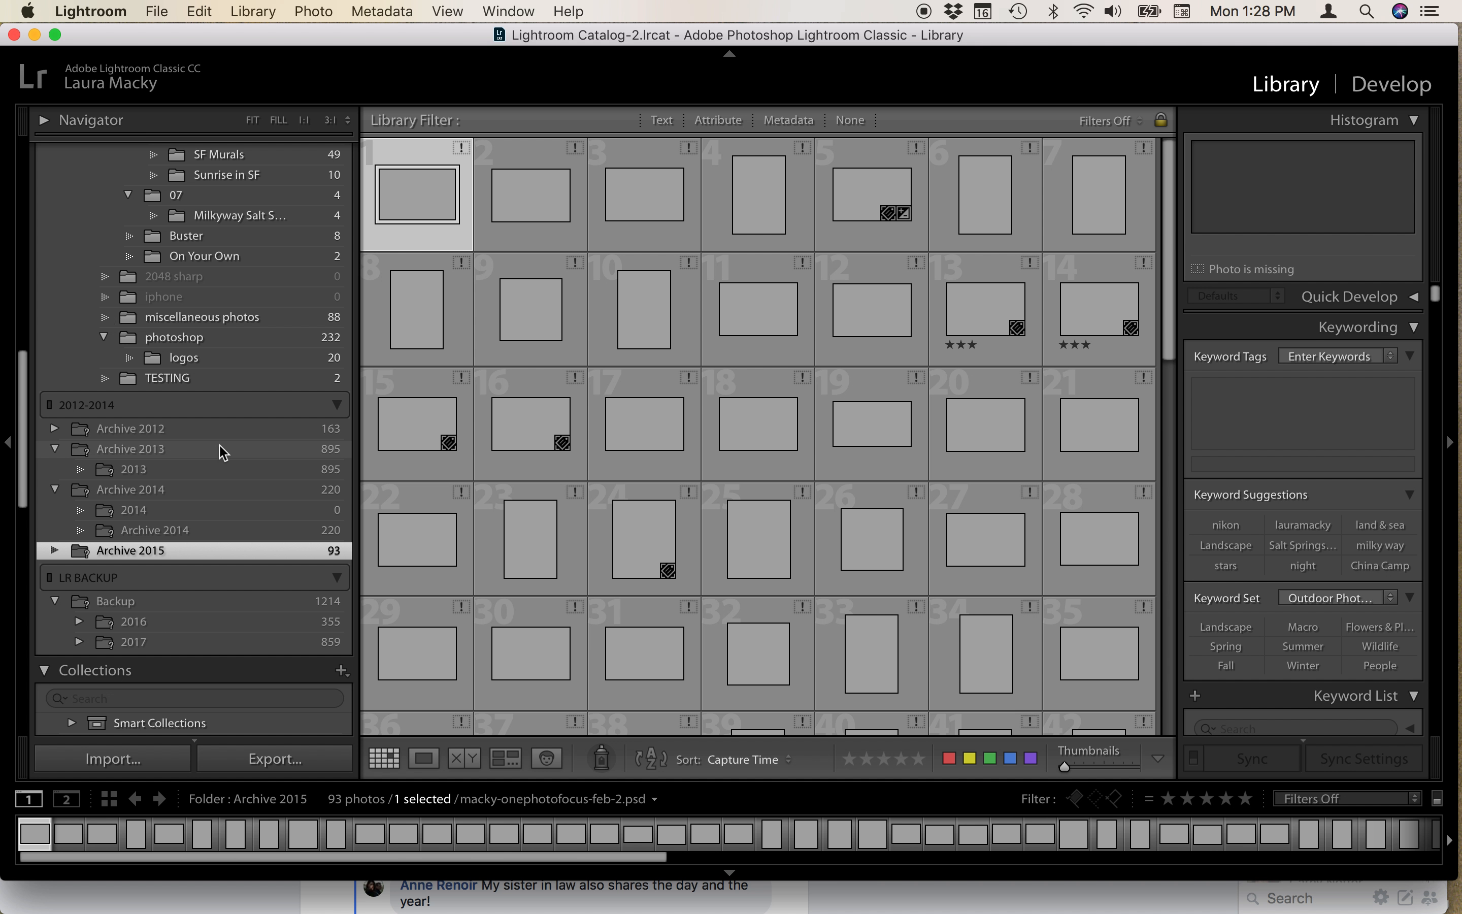
Show the photos in the 2018/06/Sunrise in SF folder and compare its location with the archive drives
{"action": "scroll", "coordinate": [221, 450], "scroll_direction": "up", "scroll_amount": 10}
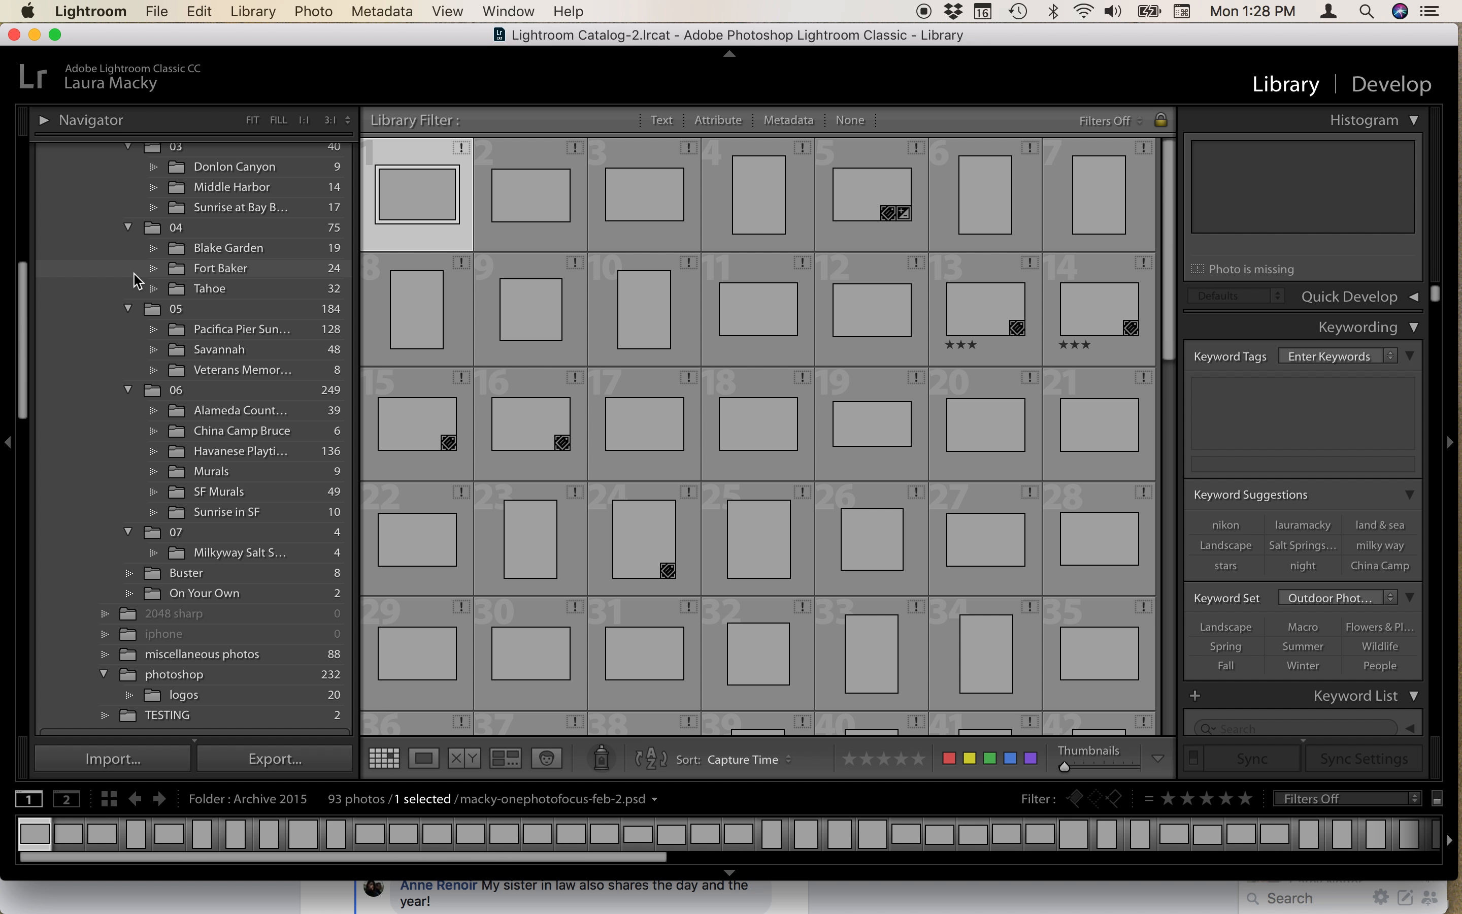
{"action": "scroll", "coordinate": [180, 335], "scroll_direction": "up", "scroll_amount": 4}
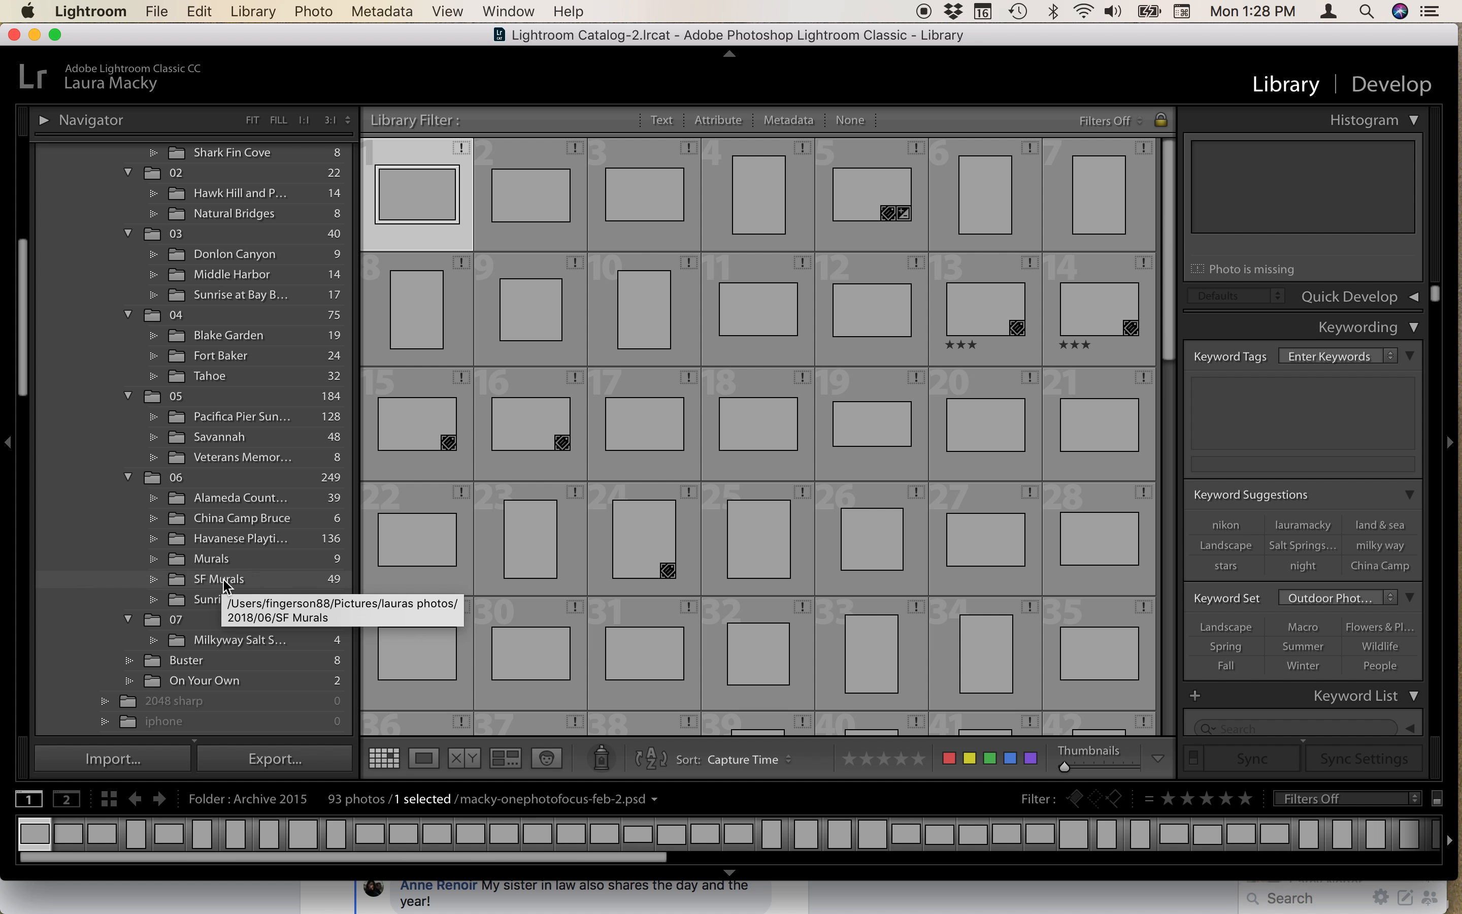
{"action": "left_click", "coordinate": [226, 599]}
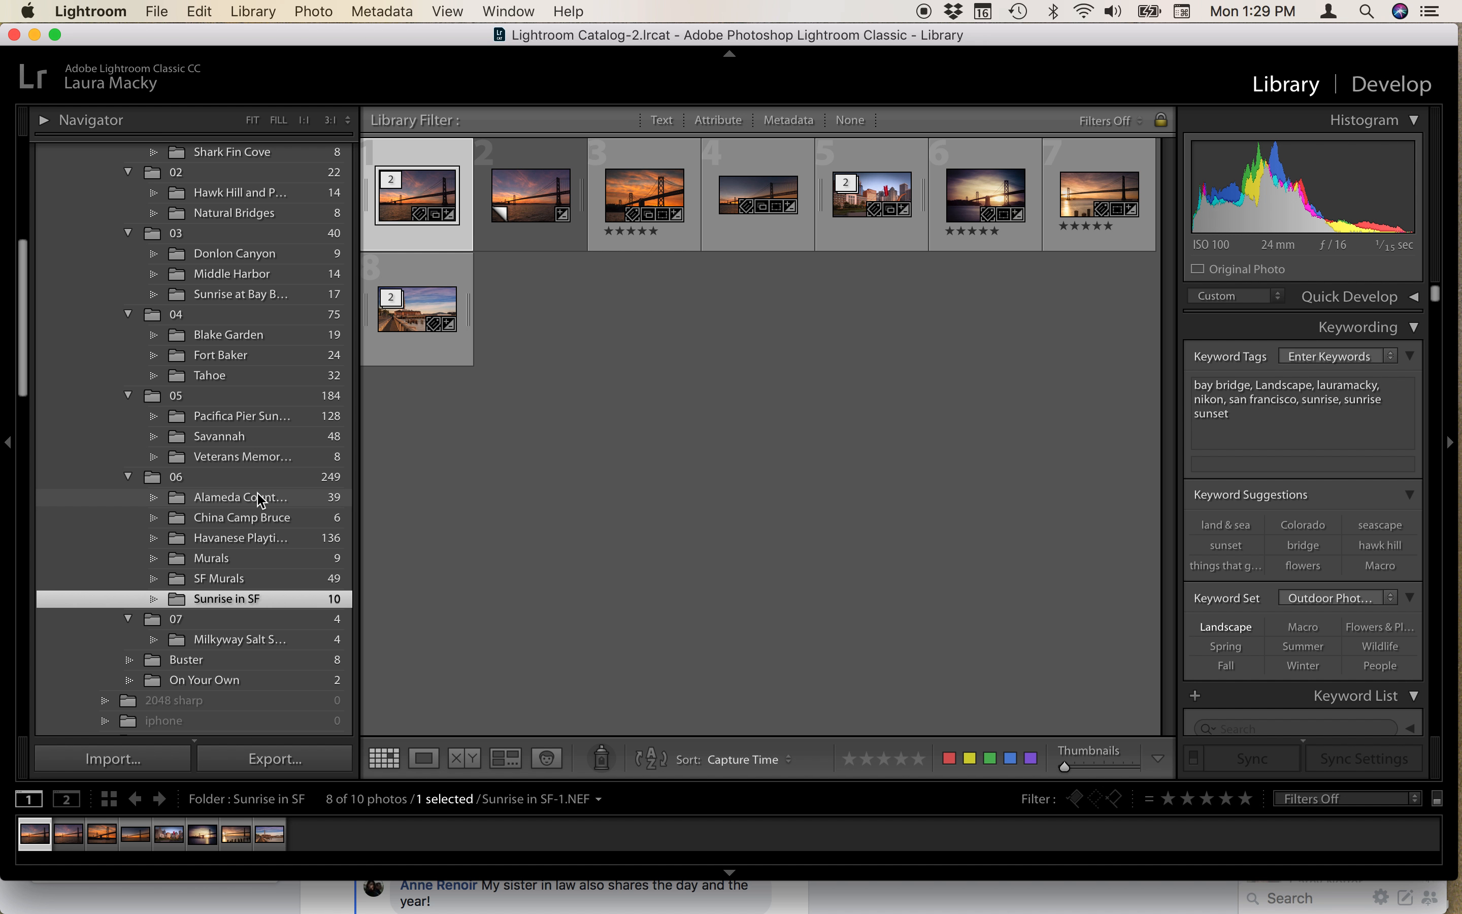
{"action": "scroll", "coordinate": [257, 494], "scroll_direction": "down", "scroll_amount": 3}
{"action": "scroll", "coordinate": [257, 494], "scroll_direction": "down", "scroll_amount": 2}
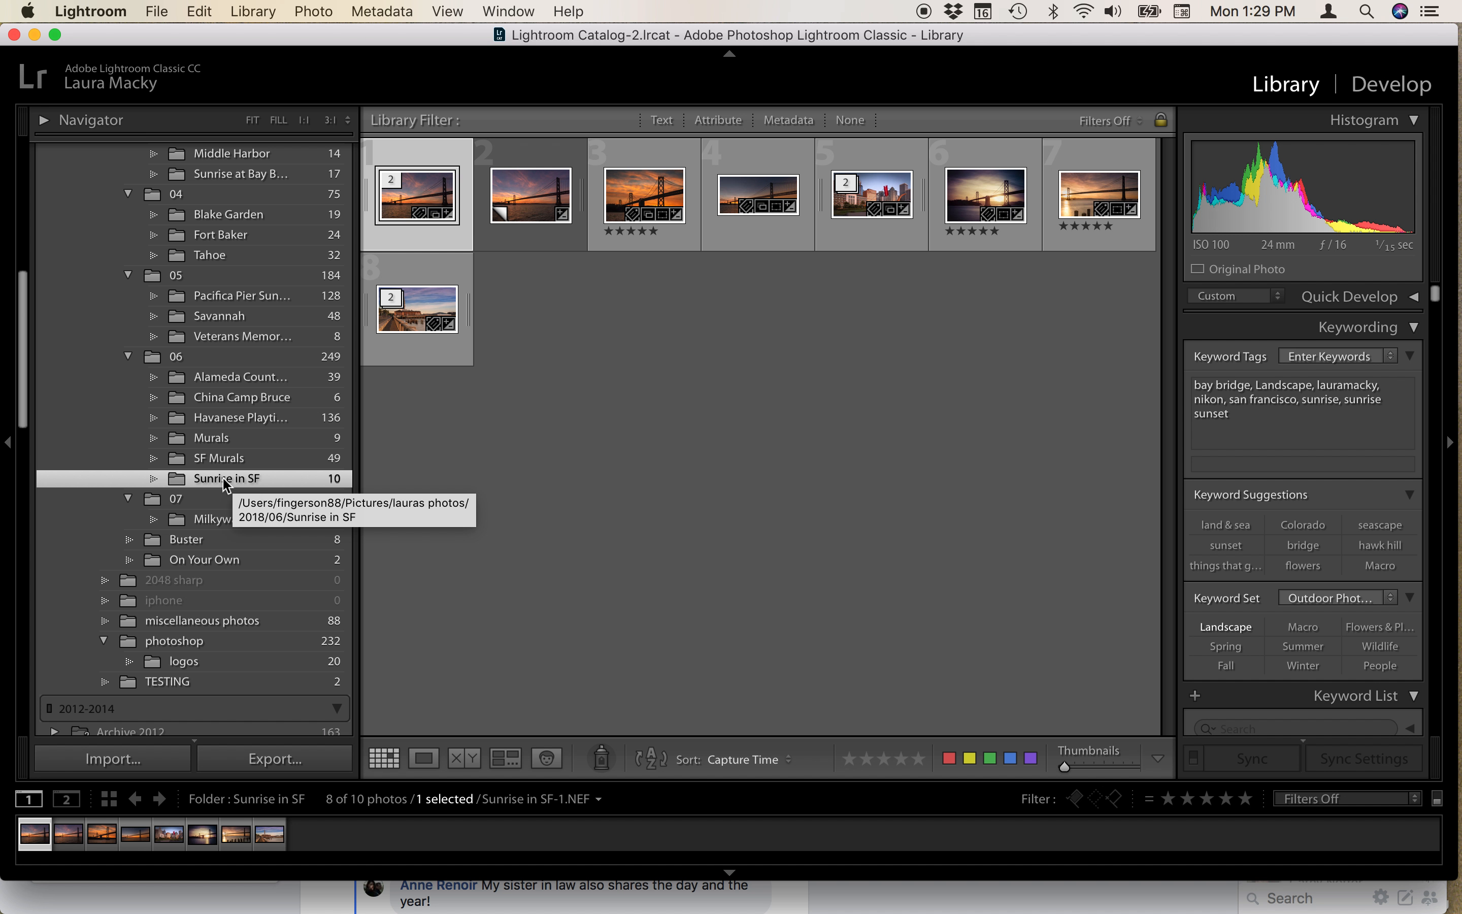
{"action": "scroll", "coordinate": [237, 483], "scroll_direction": "down", "scroll_amount": 7}
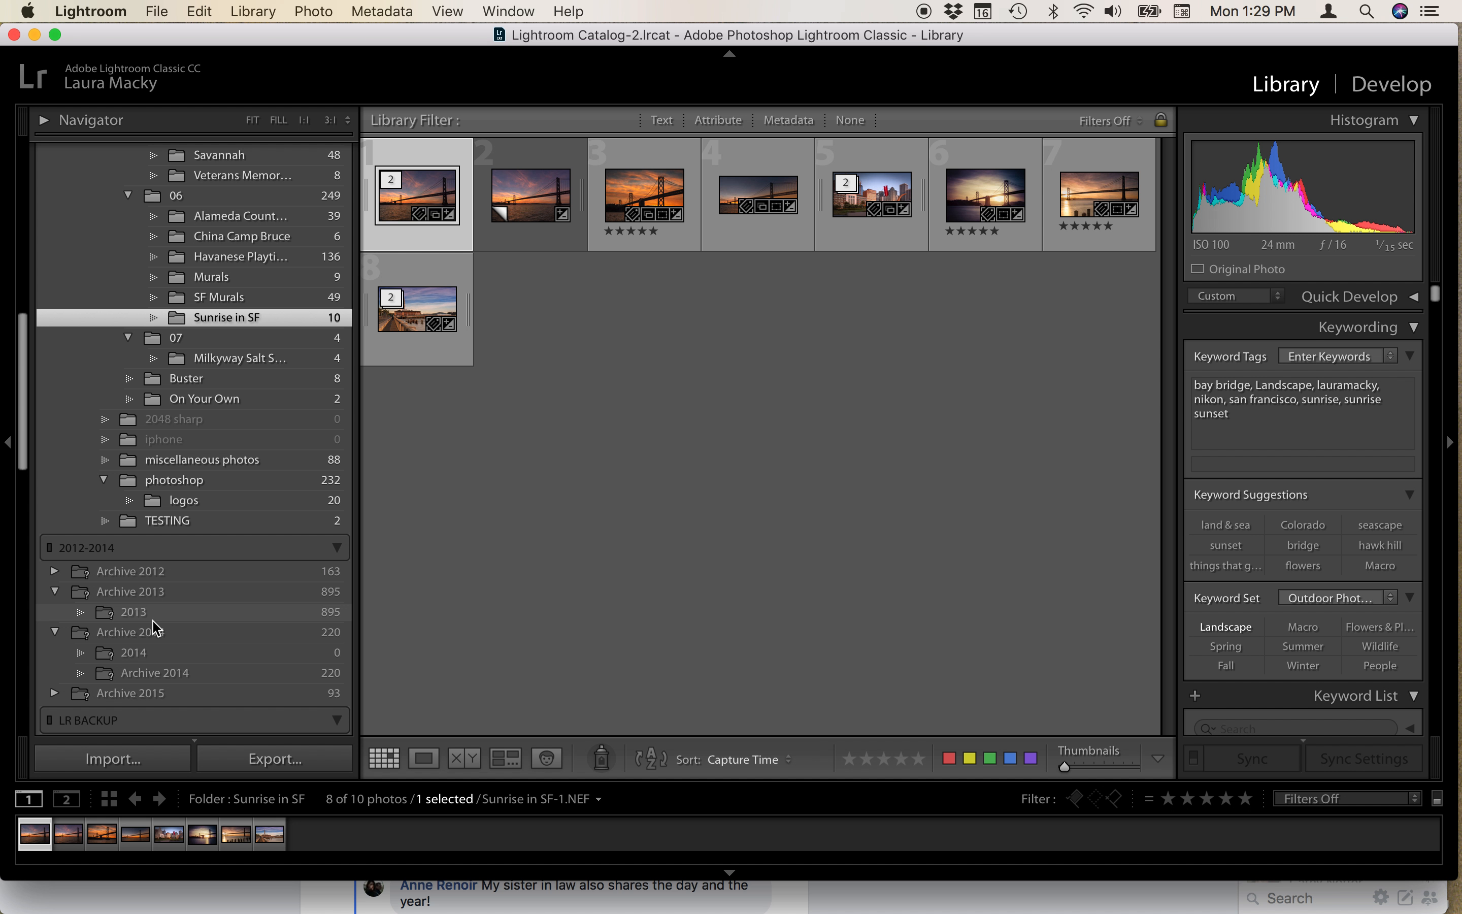
Move the Havanese Playtime folder out of 06 and back directly under the 2018 folder
{"action": "scroll", "coordinate": [206, 387], "scroll_direction": "up", "scroll_amount": 3}
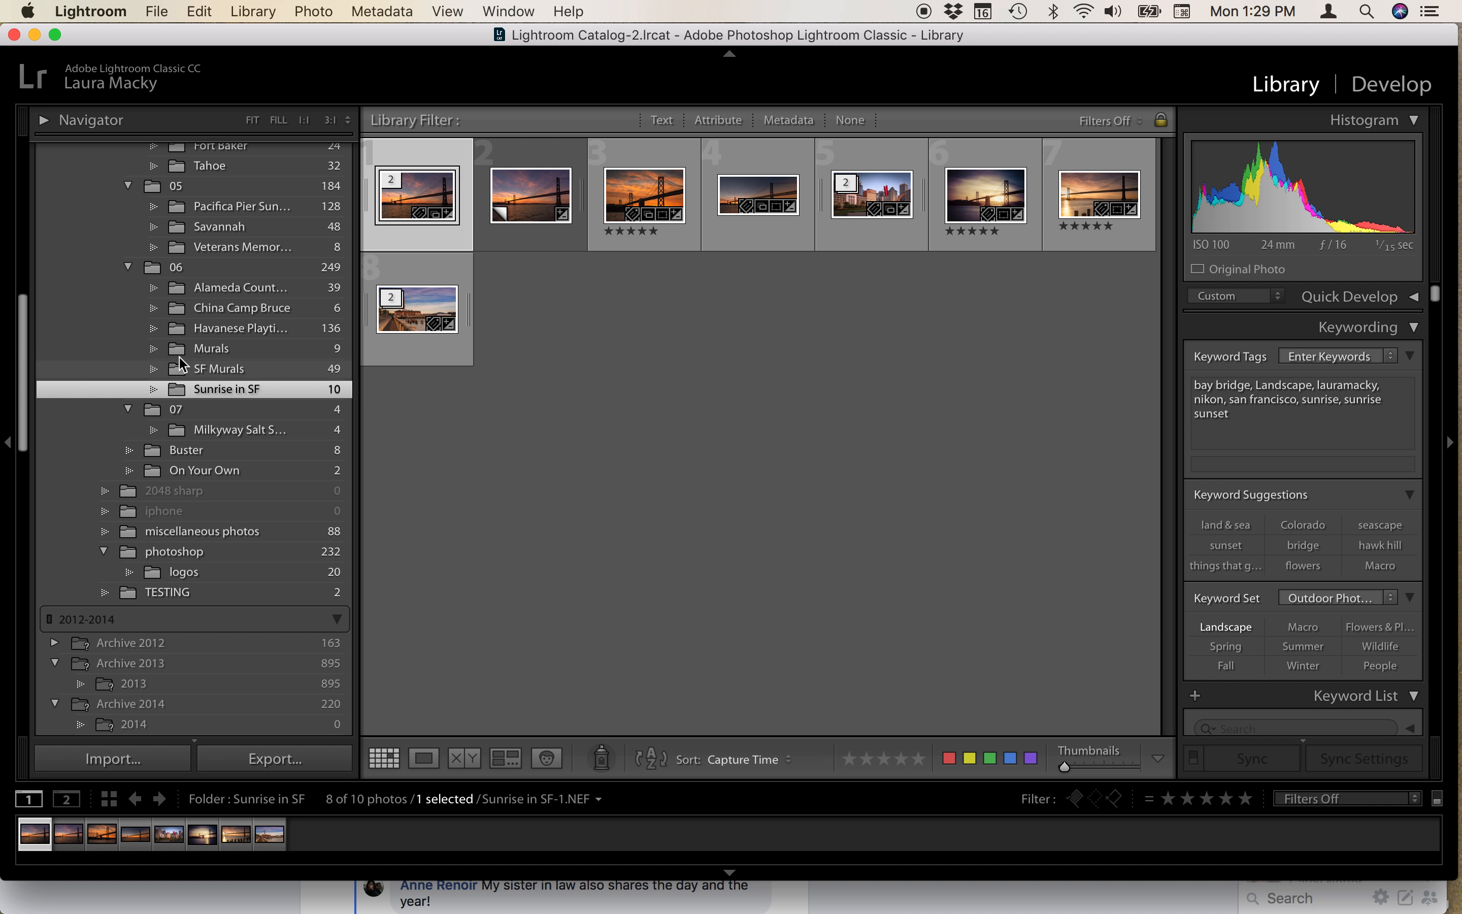
{"action": "left_click", "coordinate": [179, 330]}
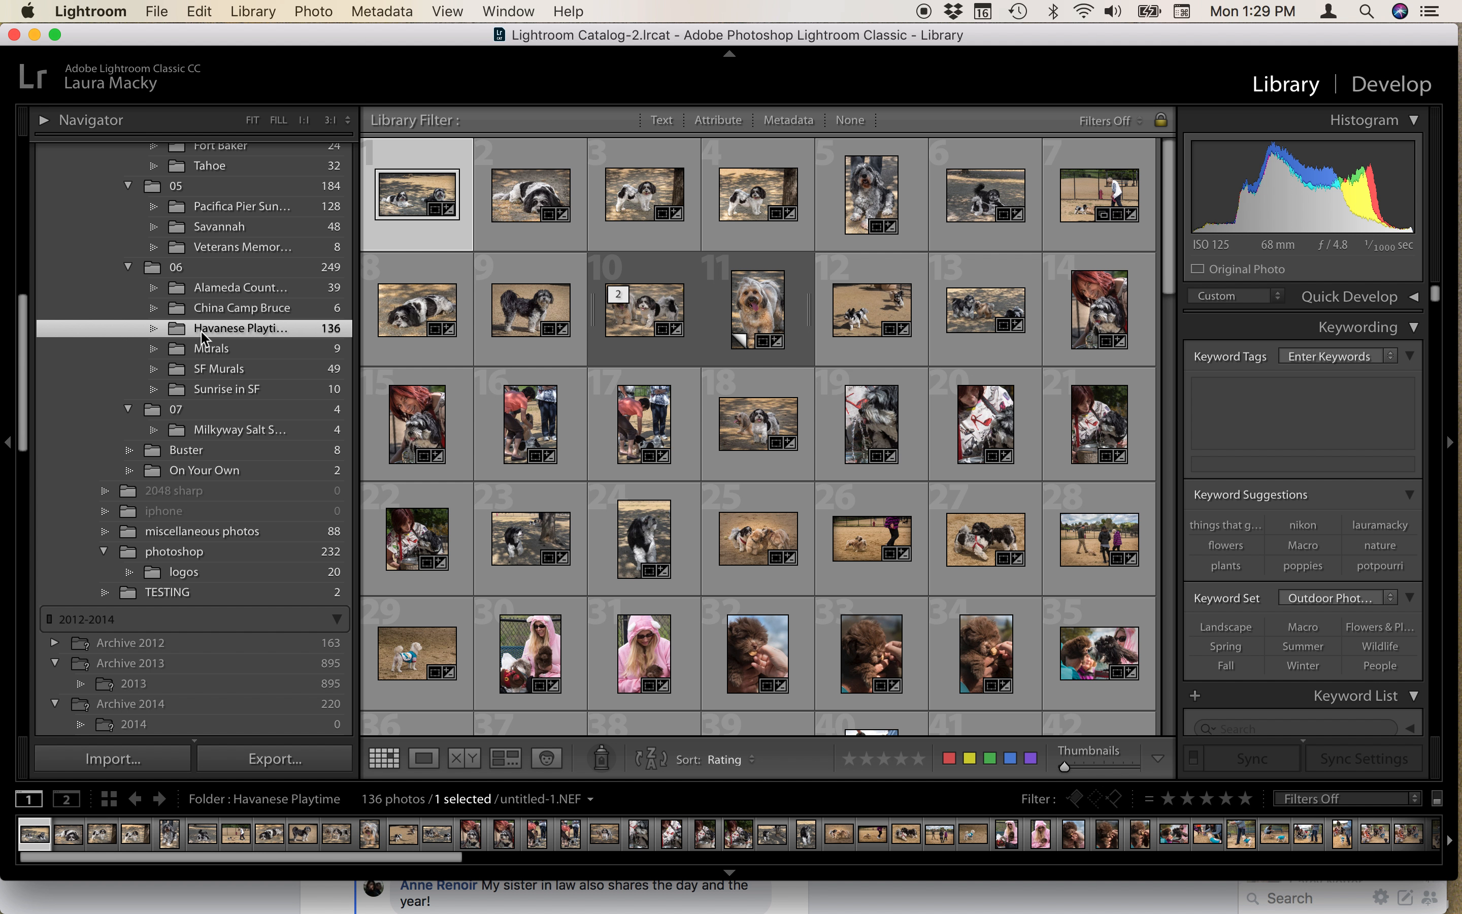
{"action": "scroll", "coordinate": [201, 331], "scroll_direction": "up", "scroll_amount": 3}
{"action": "left_click_drag", "start_coordinate": [229, 410], "coordinate": [160, 260]}
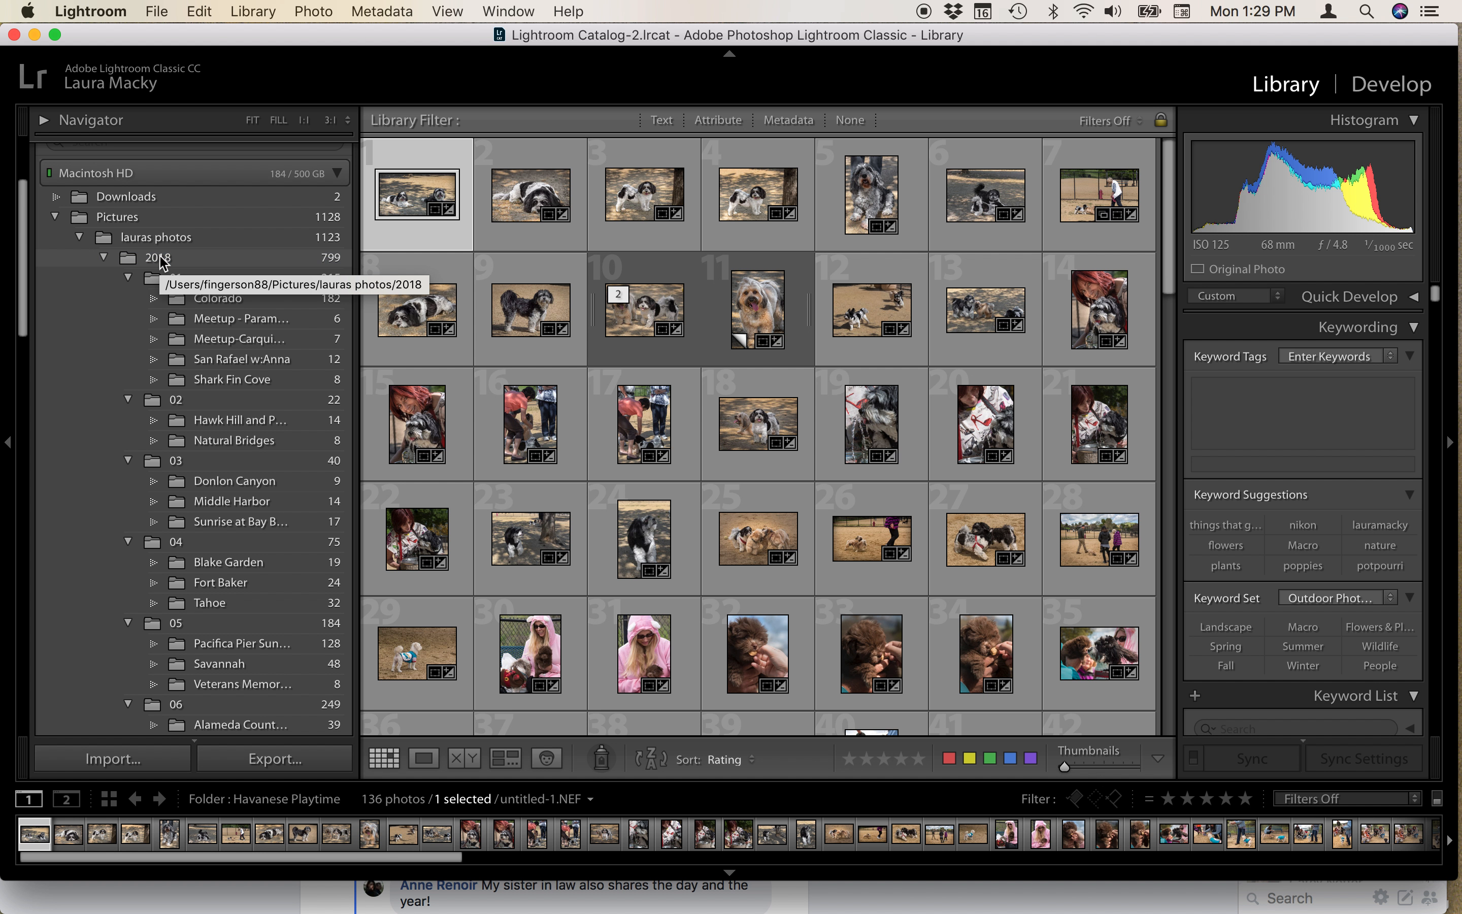
Show the Sunrise in SF photos, and return to the Havanese Playtime folder
{"action": "scroll", "coordinate": [160, 260], "scroll_direction": "down", "scroll_amount": 8}
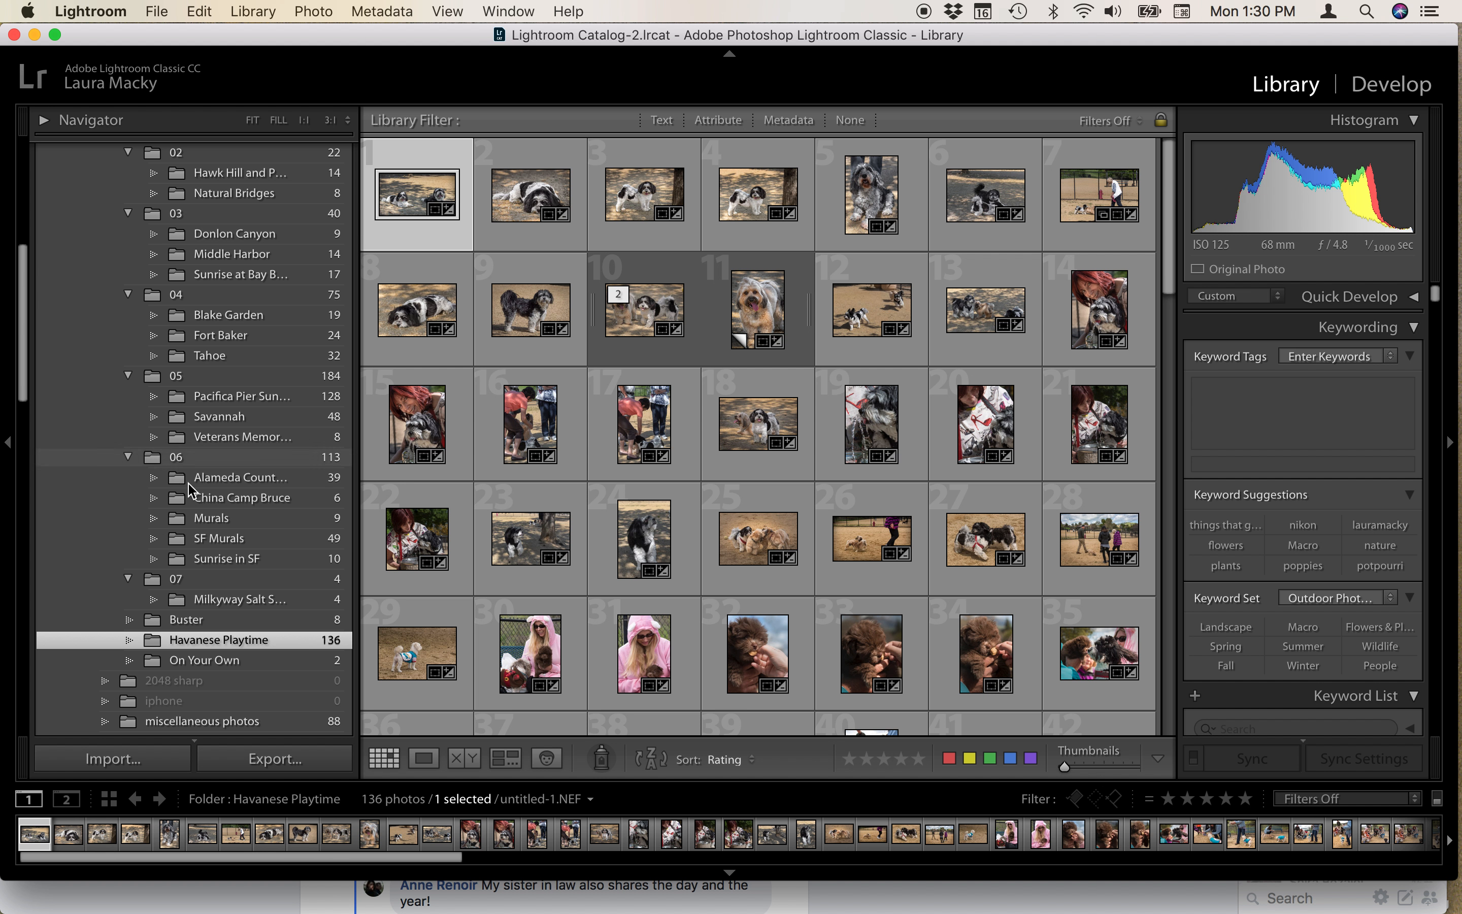
{"action": "left_click", "coordinate": [217, 559]}
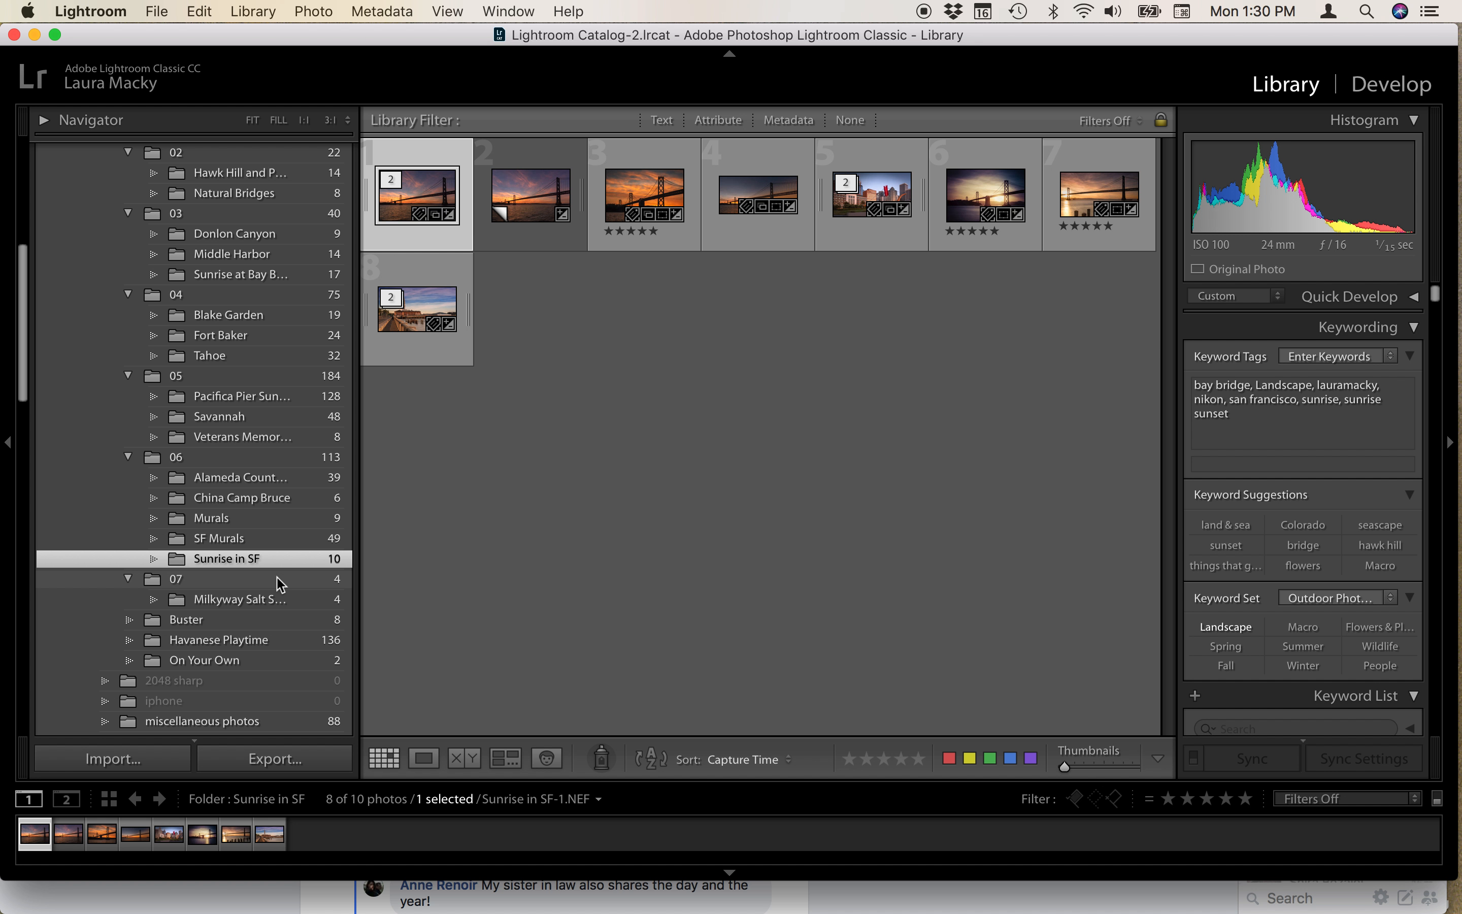
{"action": "left_click", "coordinate": [224, 641]}
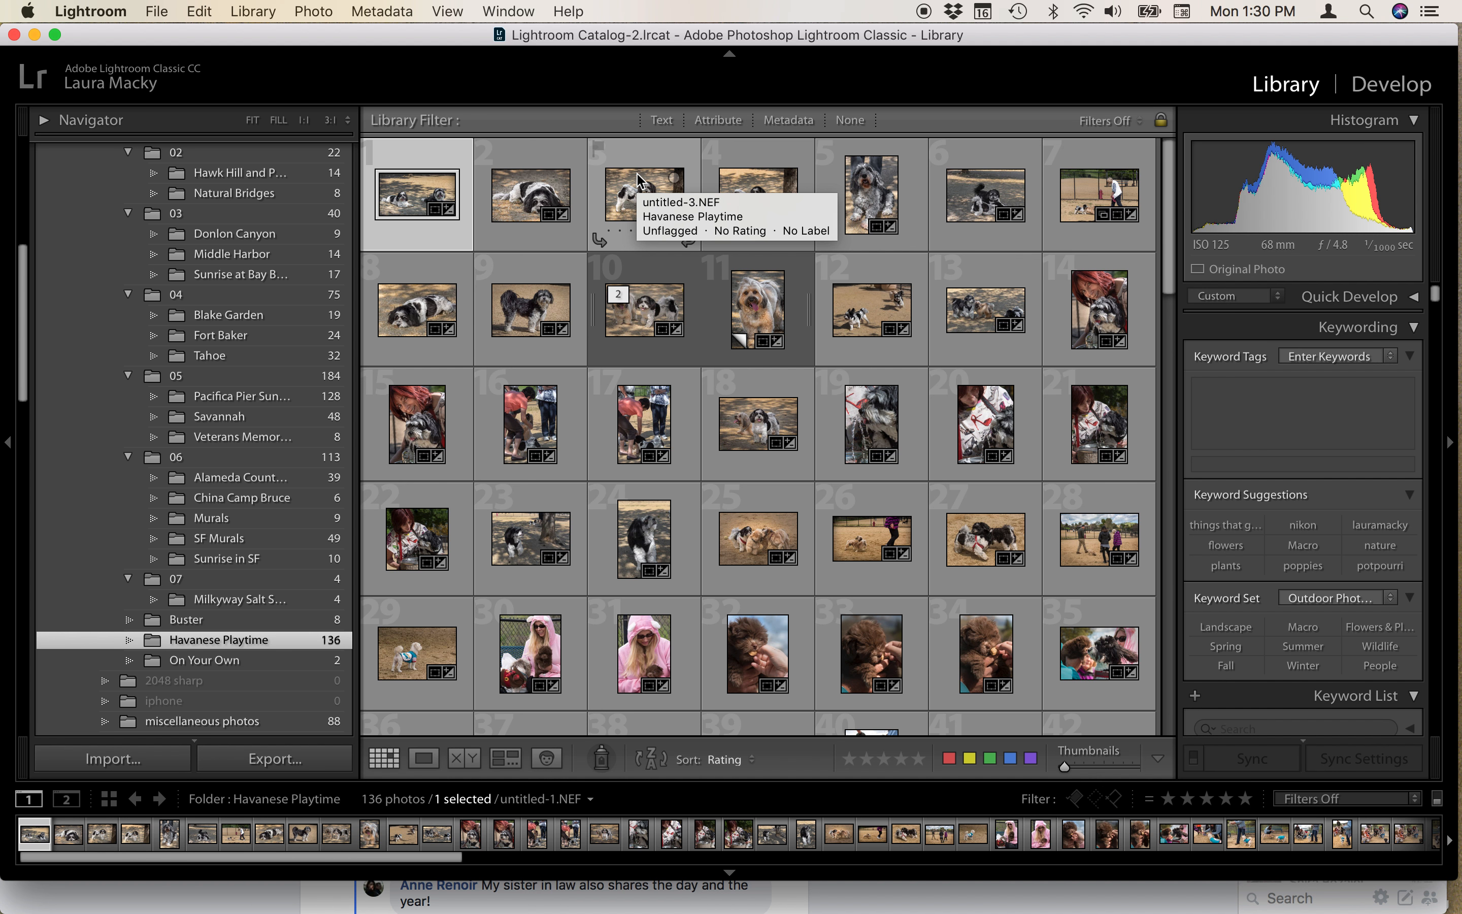
Start renaming all photos in the Havanese Playtime folder with the Custom Name - Sequence file naming
{"action": "key", "text": "cmd+a"}
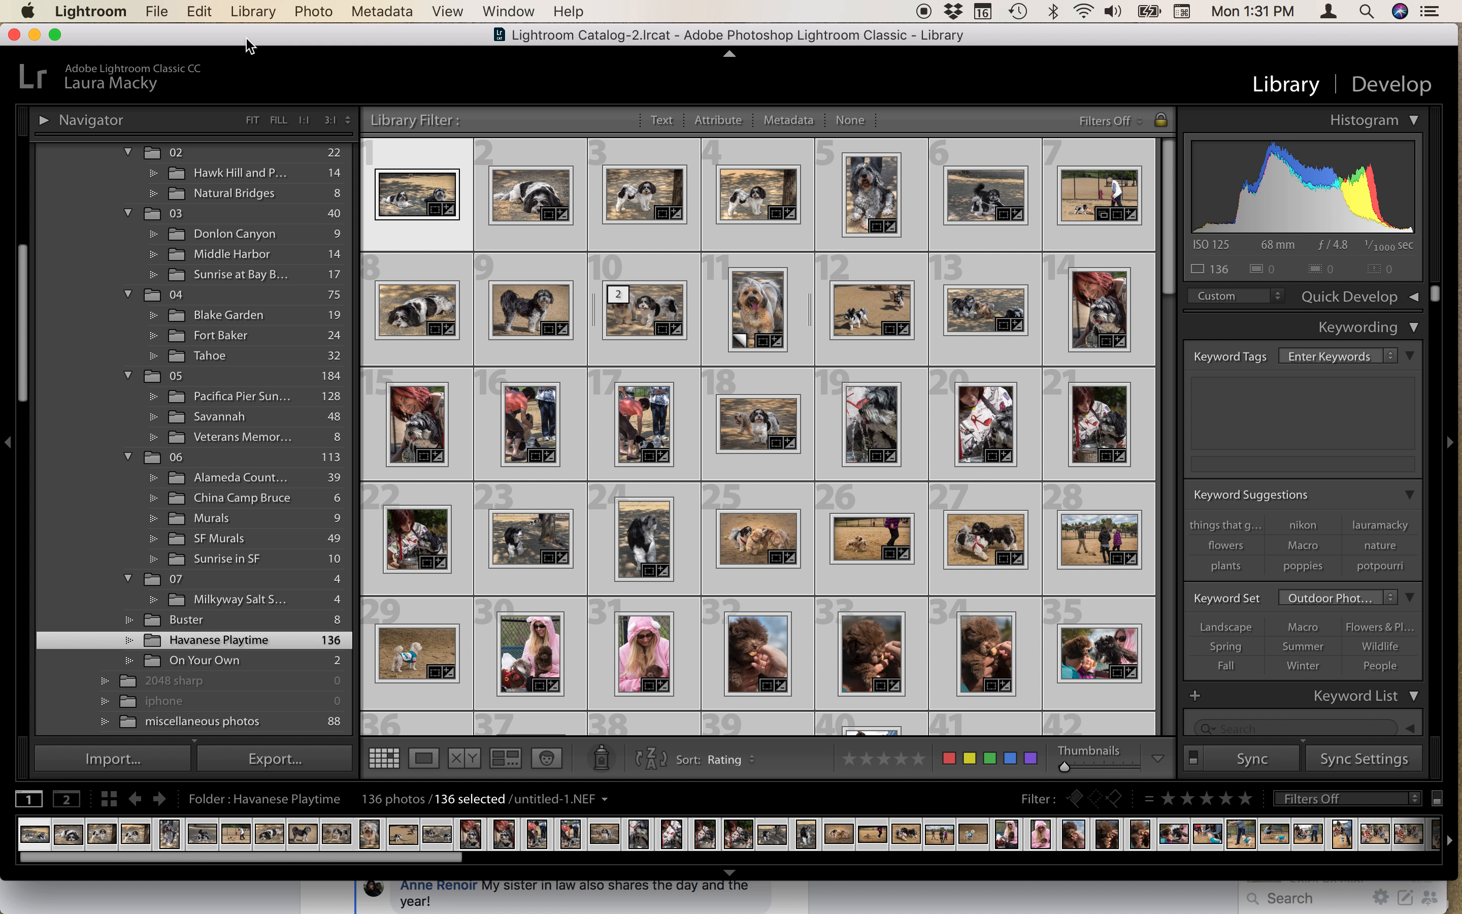
{"action": "left_click", "coordinate": [248, 13]}
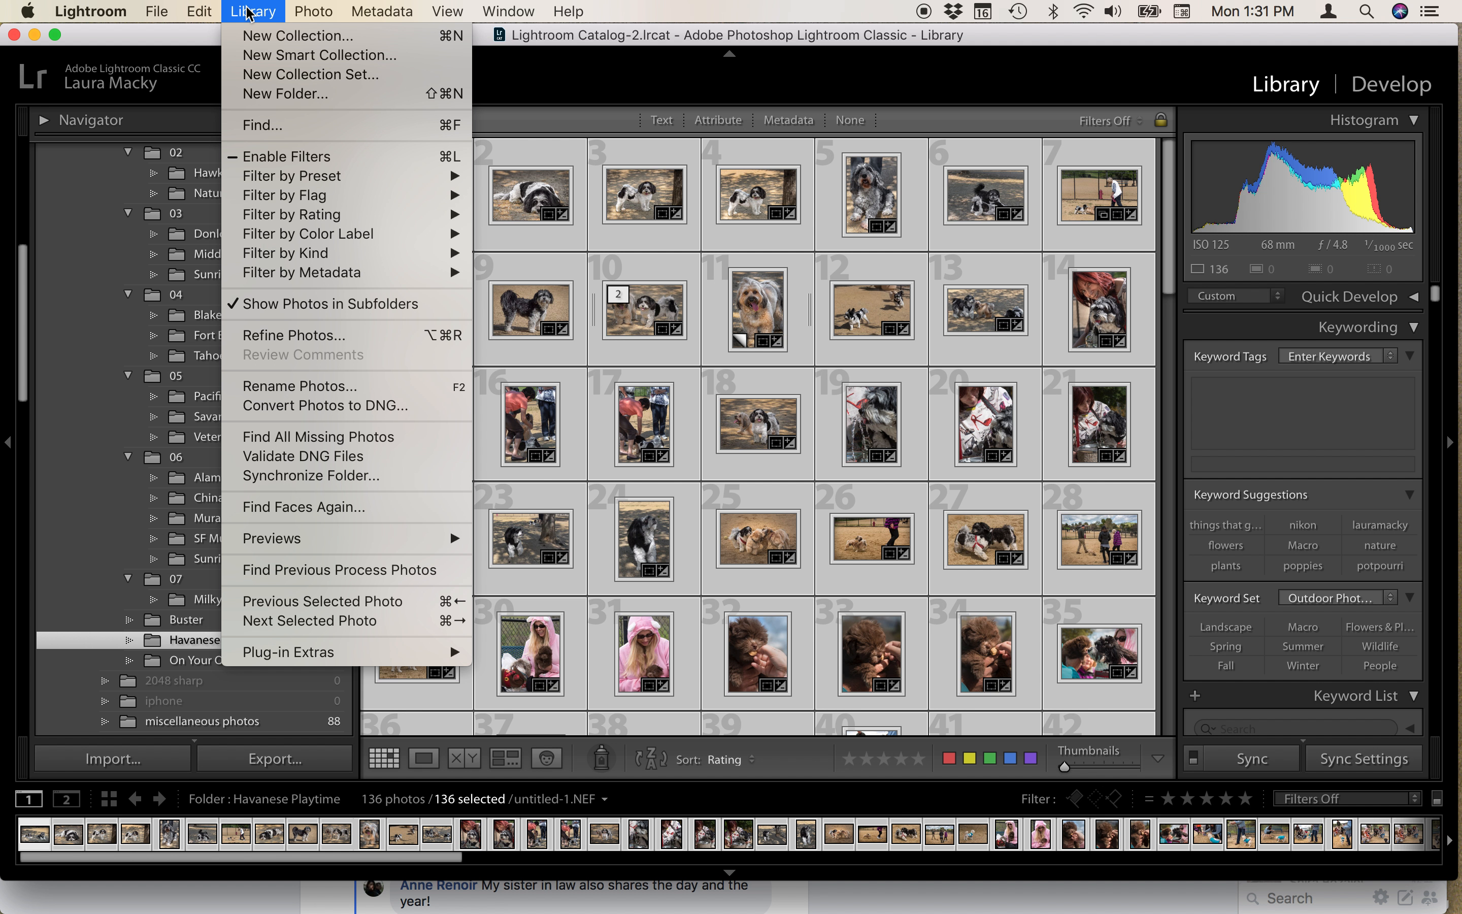
{"action": "left_click", "coordinate": [289, 387]}
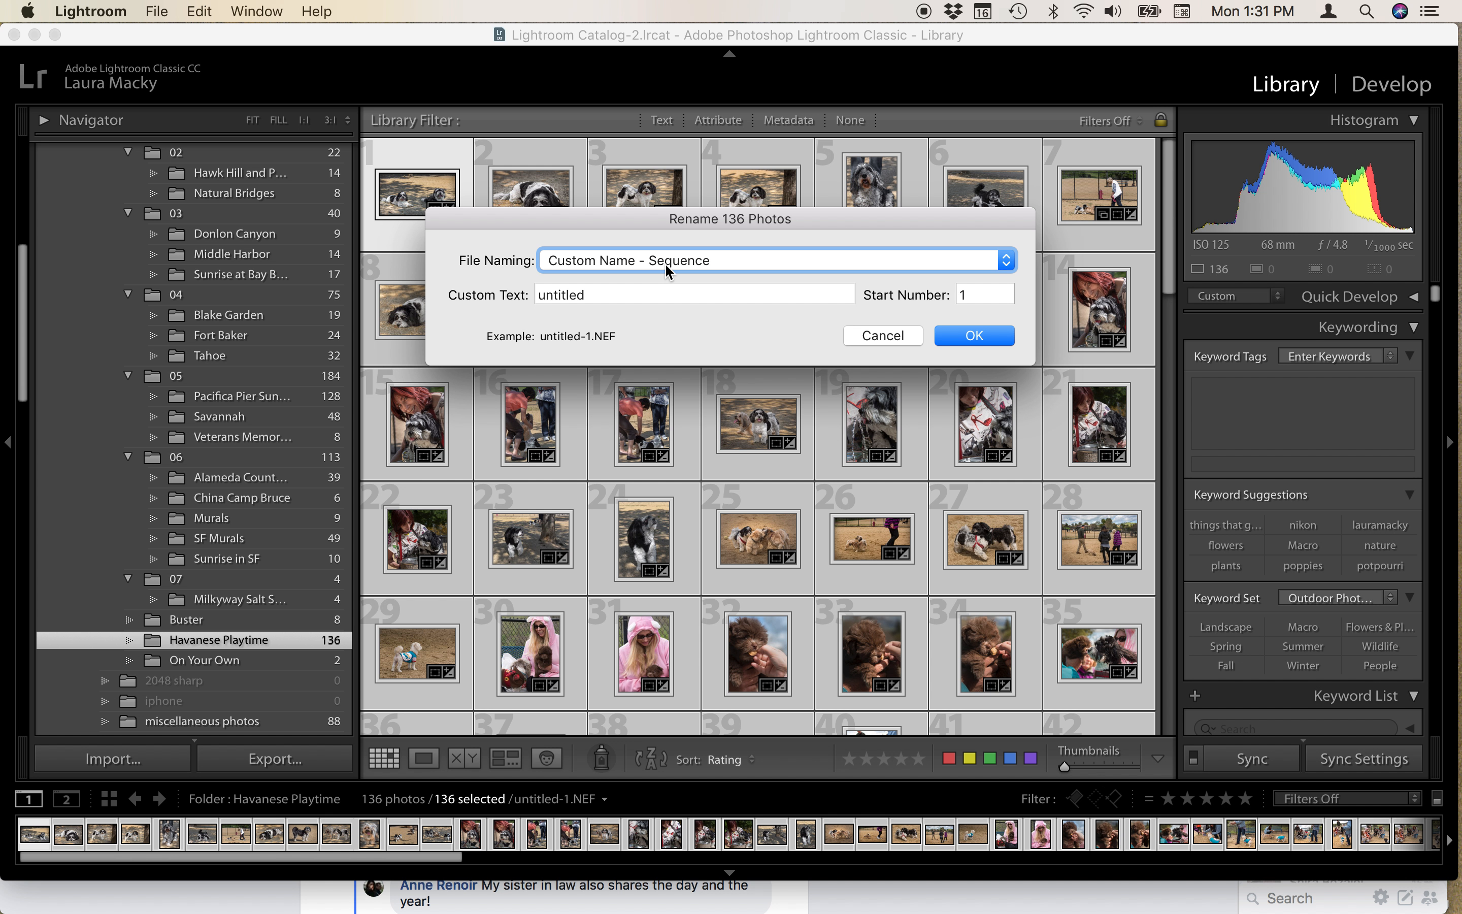
{"action": "left_click", "coordinate": [953, 260]}
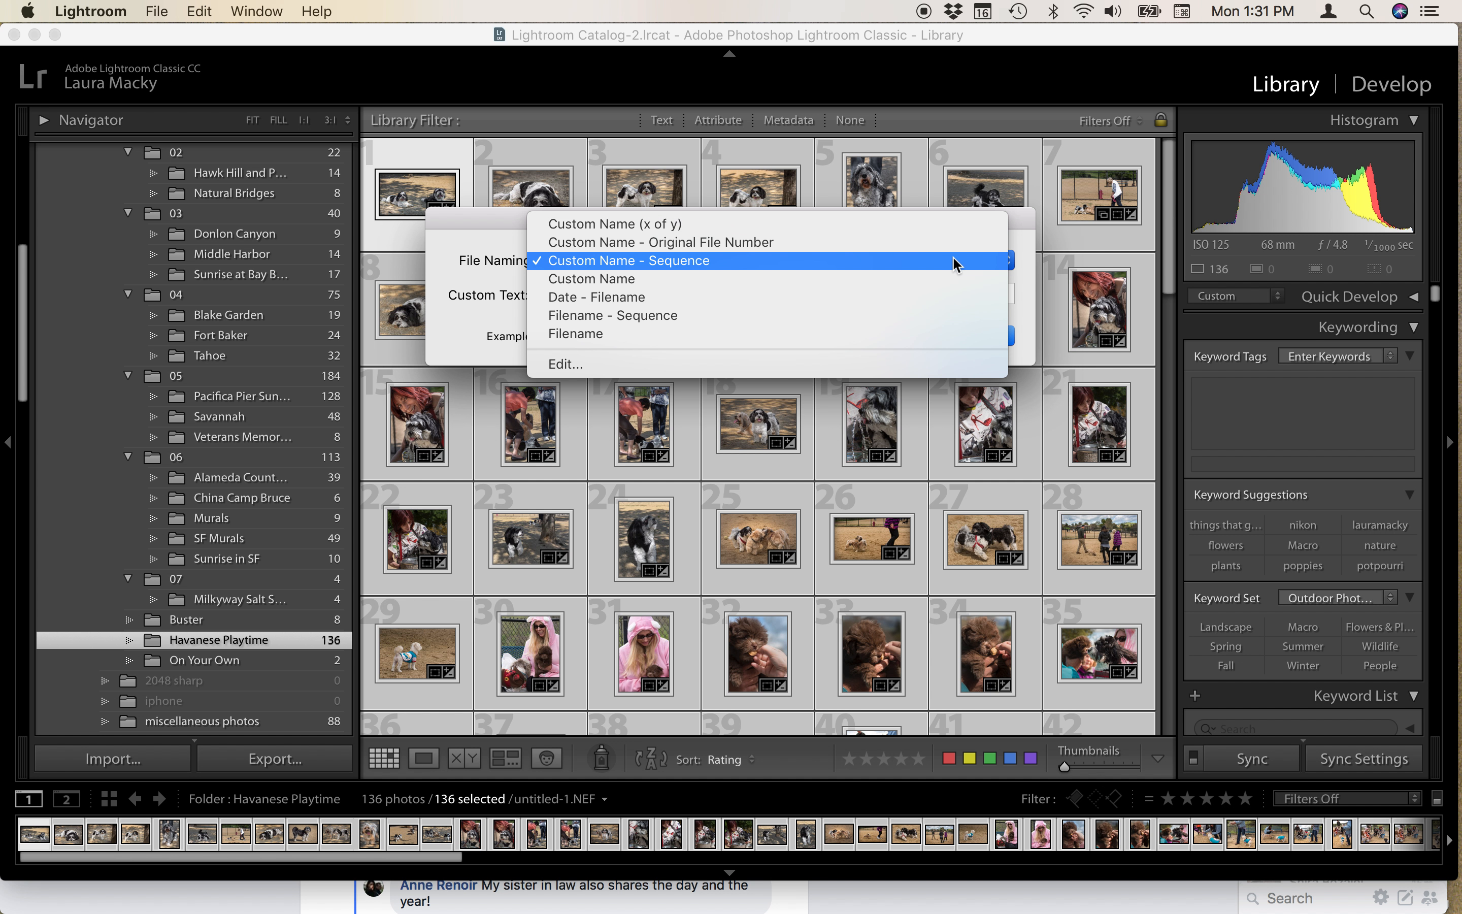
{"action": "left_click", "coordinate": [776, 260]}
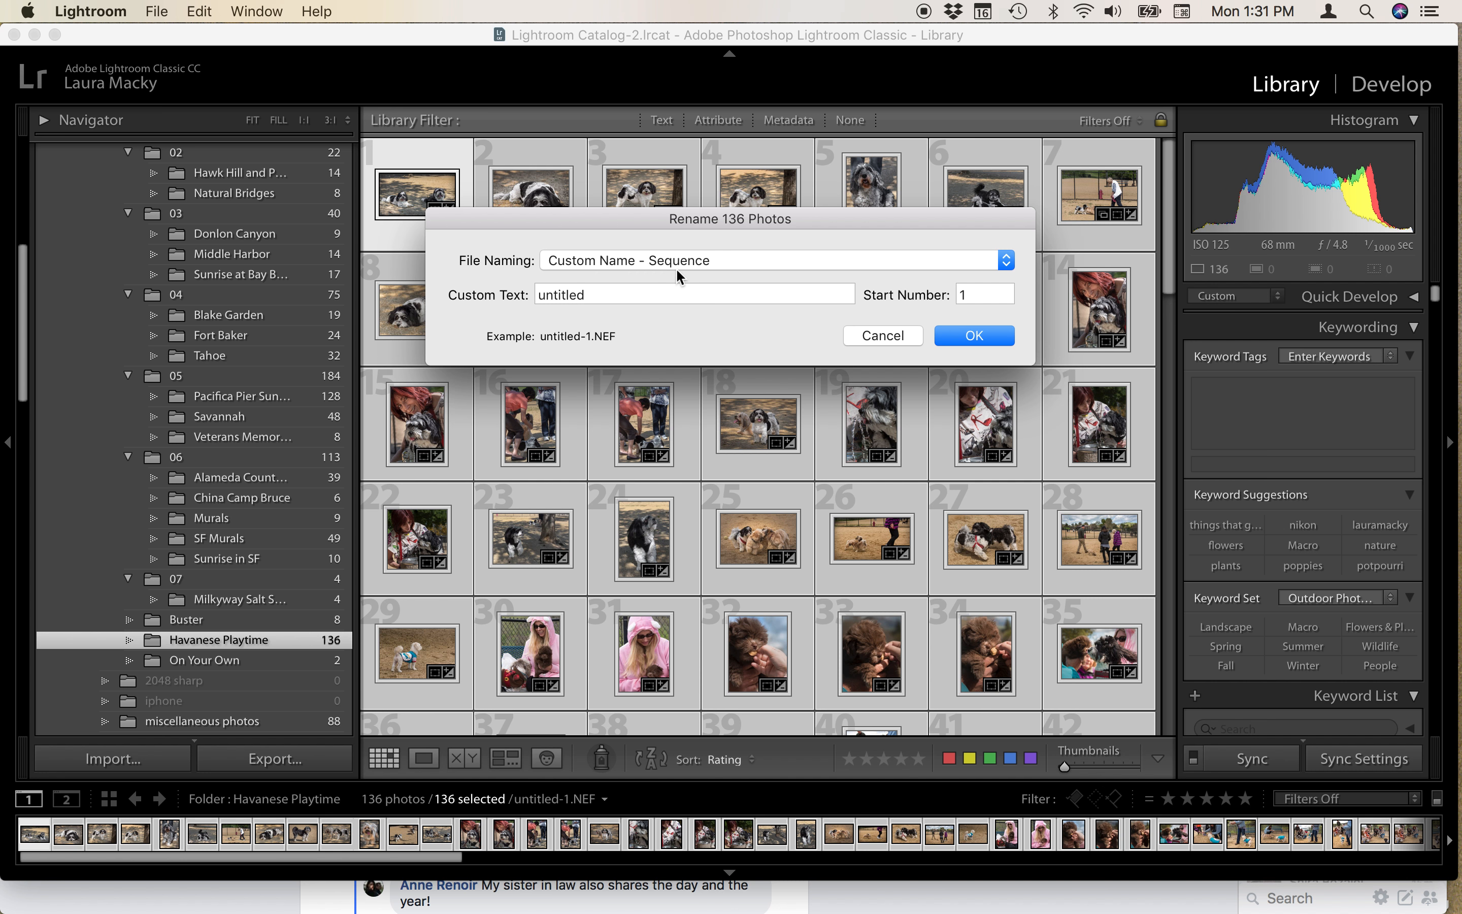
Set the custom text to Havanese Playtime with start number 1 and apply the rename
{"action": "double_click", "coordinate": [595, 295]}
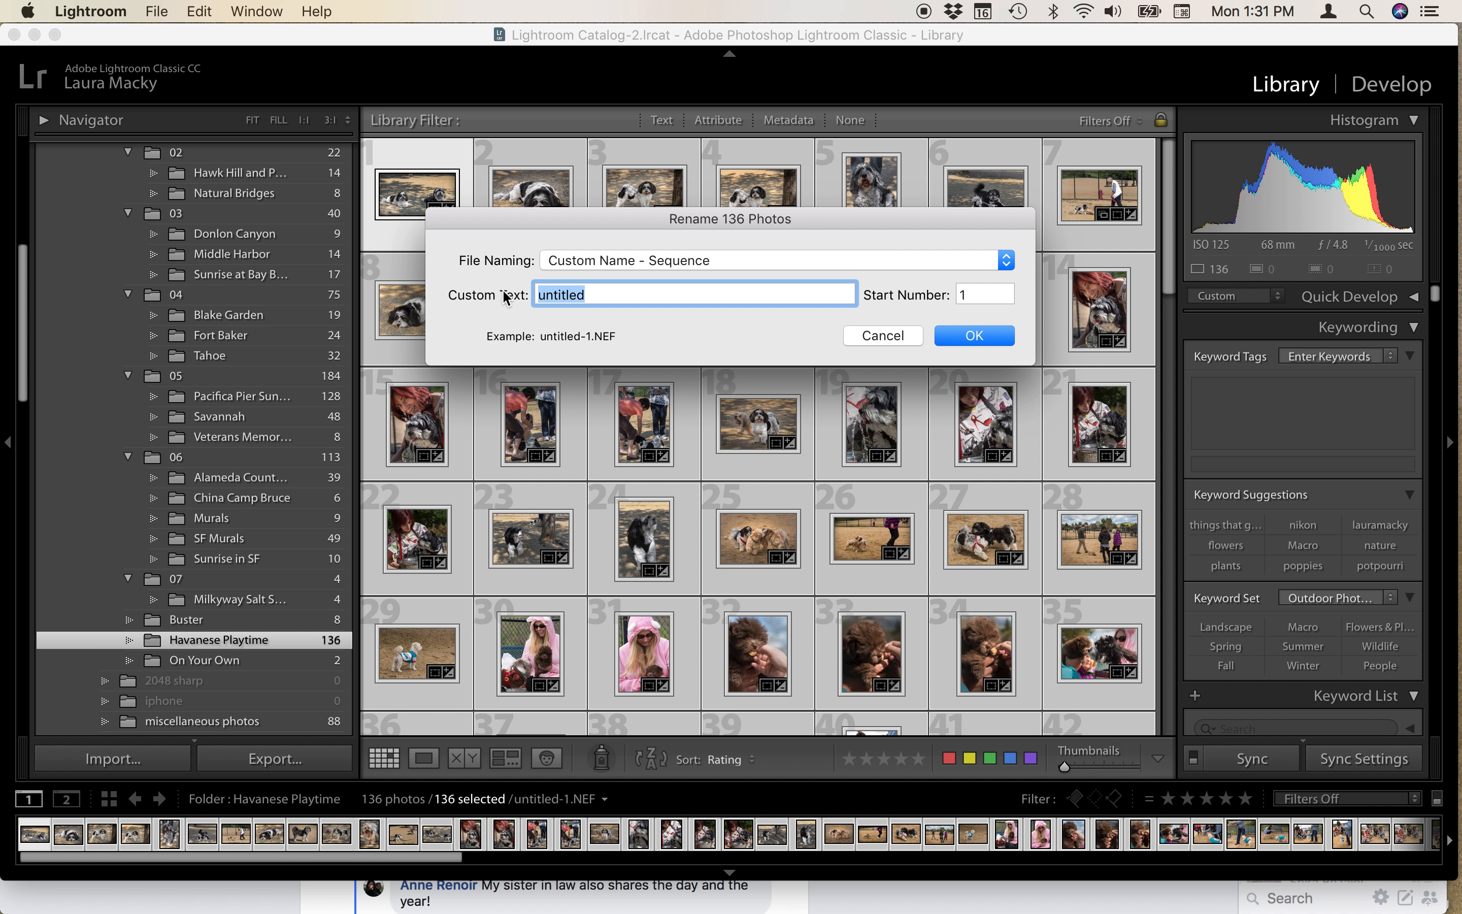
{"action": "type", "text": "Havanes"}
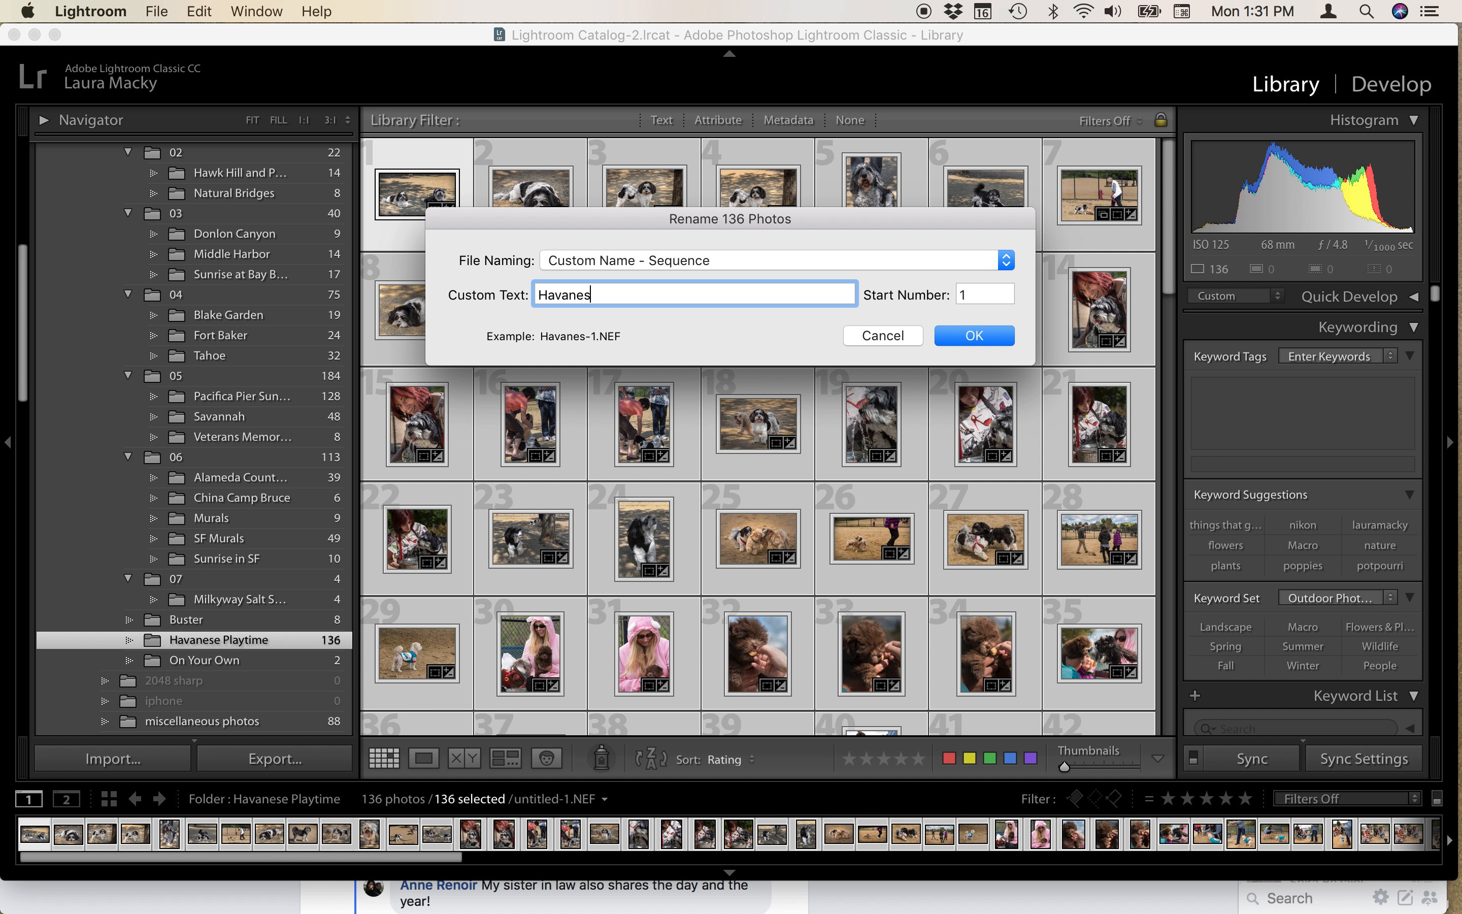
{"action": "type", "text": "e Playtime"}
{"action": "left_click", "coordinate": [977, 296]}
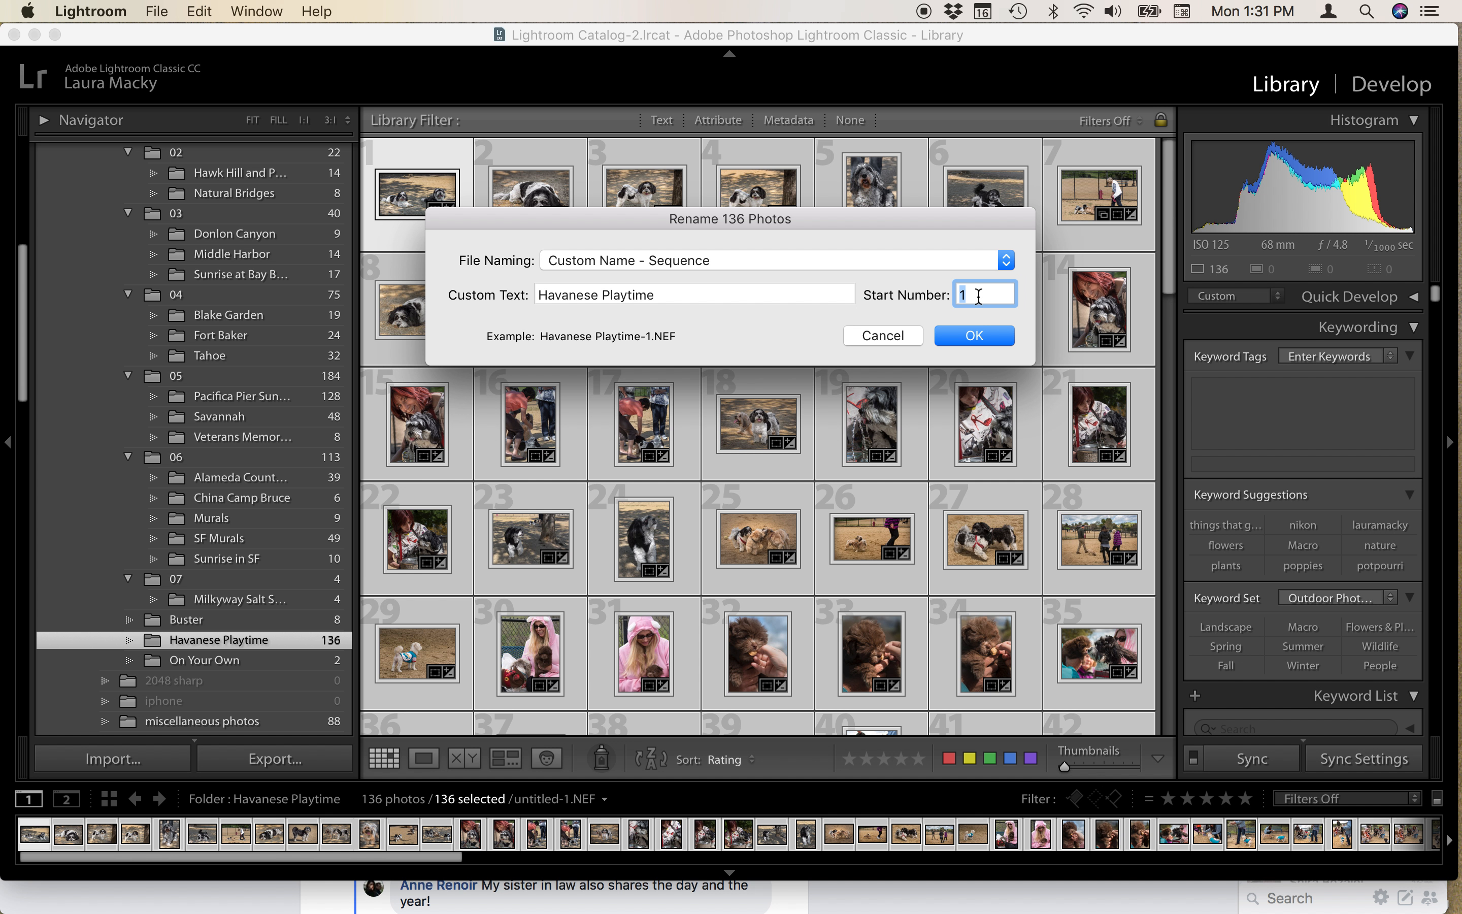
{"action": "type", "text": "9"}
{"action": "left_click_drag", "start_coordinate": [970, 287], "coordinate": [940, 290]}
{"action": "type", "text": "1"}
{"action": "left_click", "coordinate": [975, 335]}
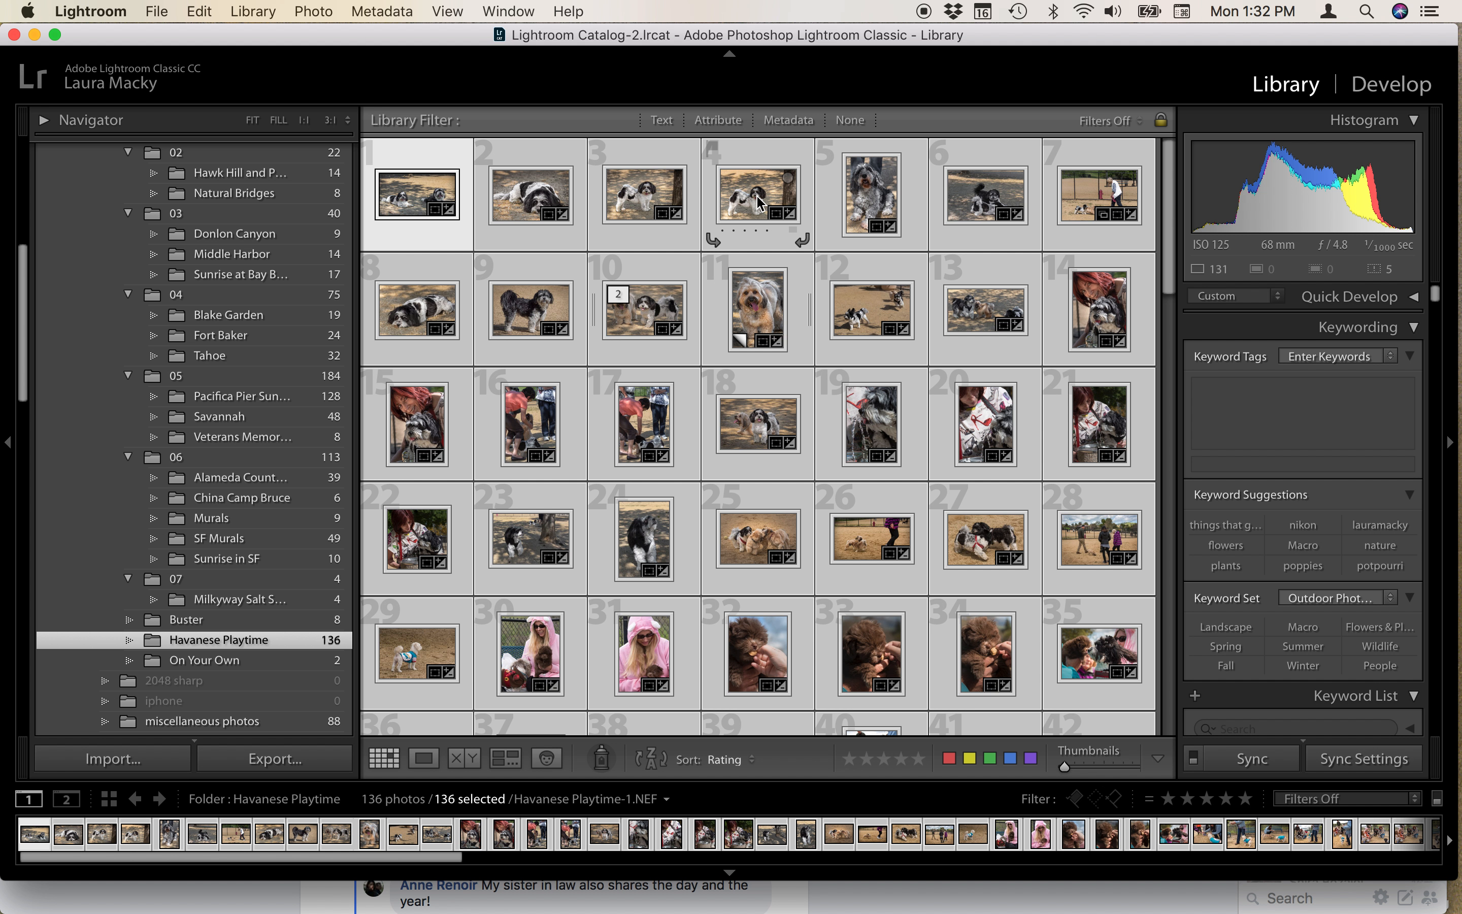
Deselect all photos in the Havanese Playtime folder and show the SF Murals folder
{"action": "left_click", "coordinate": [760, 203]}
{"action": "key", "text": "super+d"}
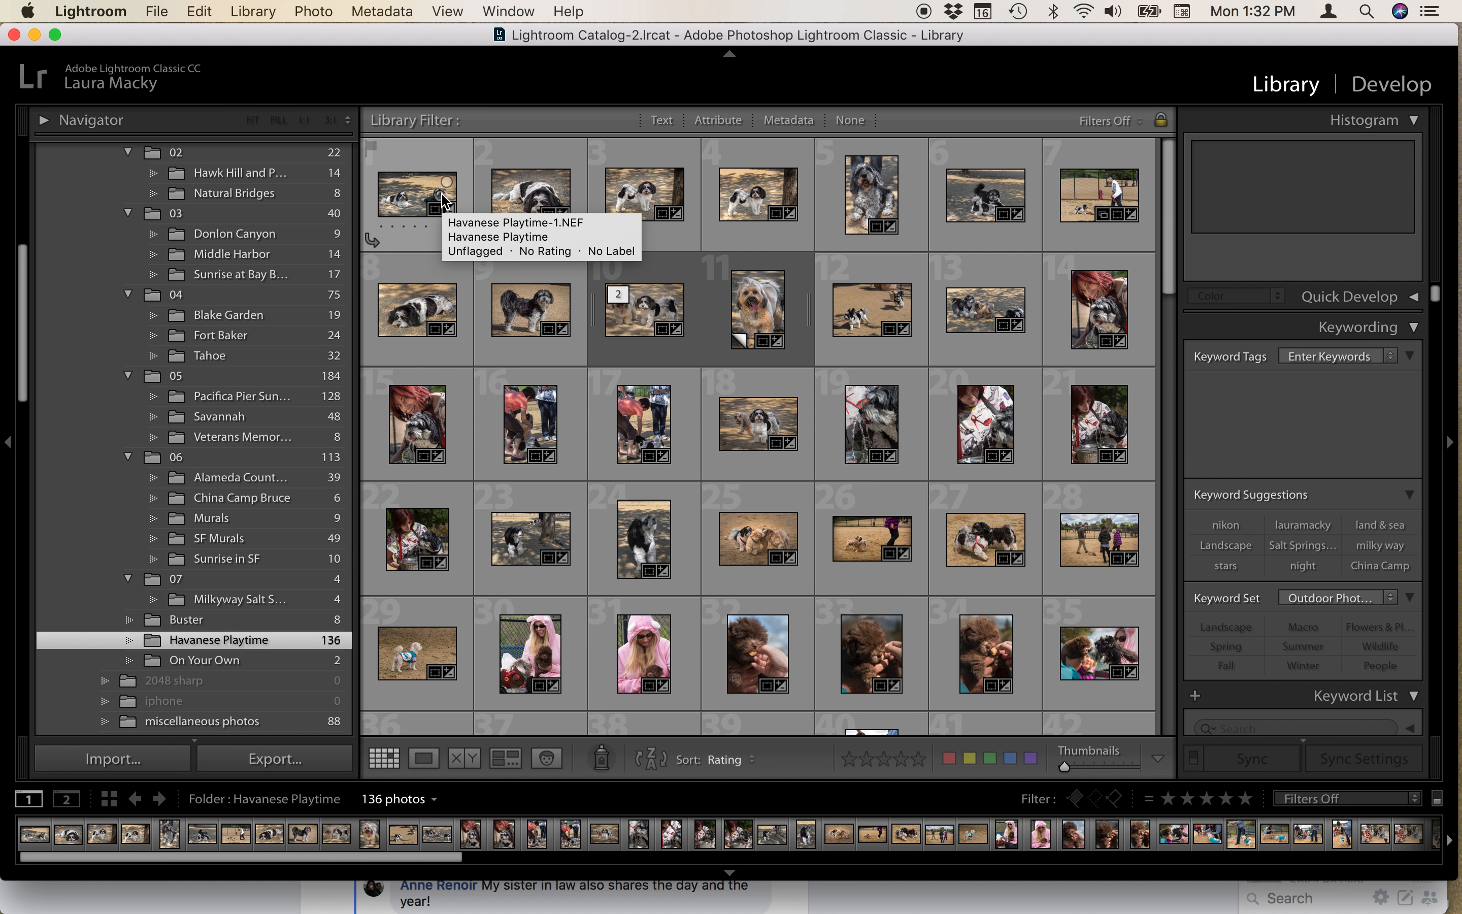
{"action": "key", "text": "super+a"}
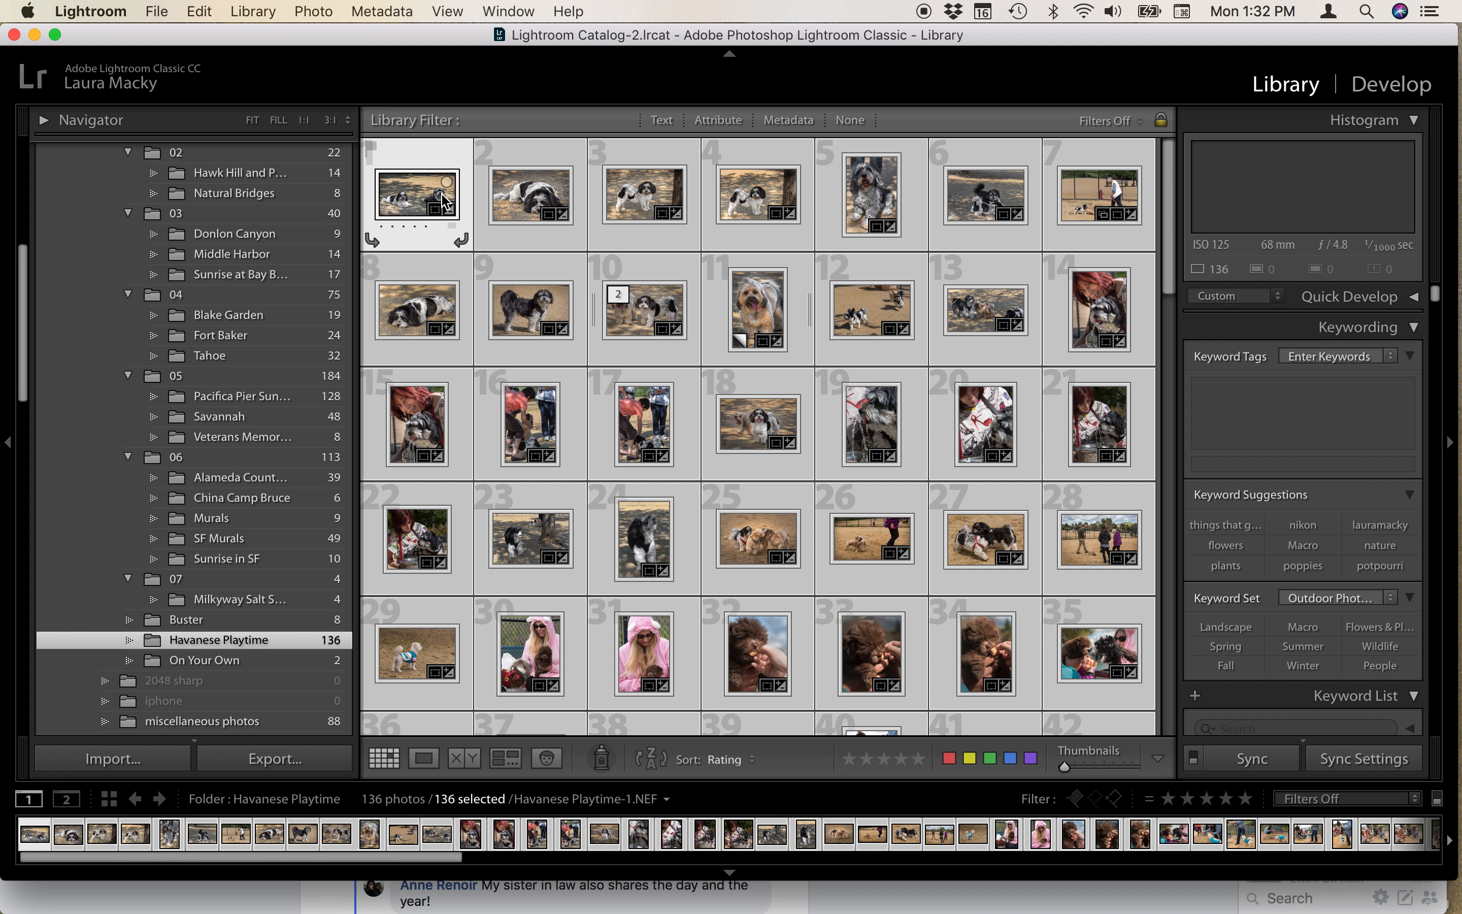
{"action": "key", "text": "super+d"}
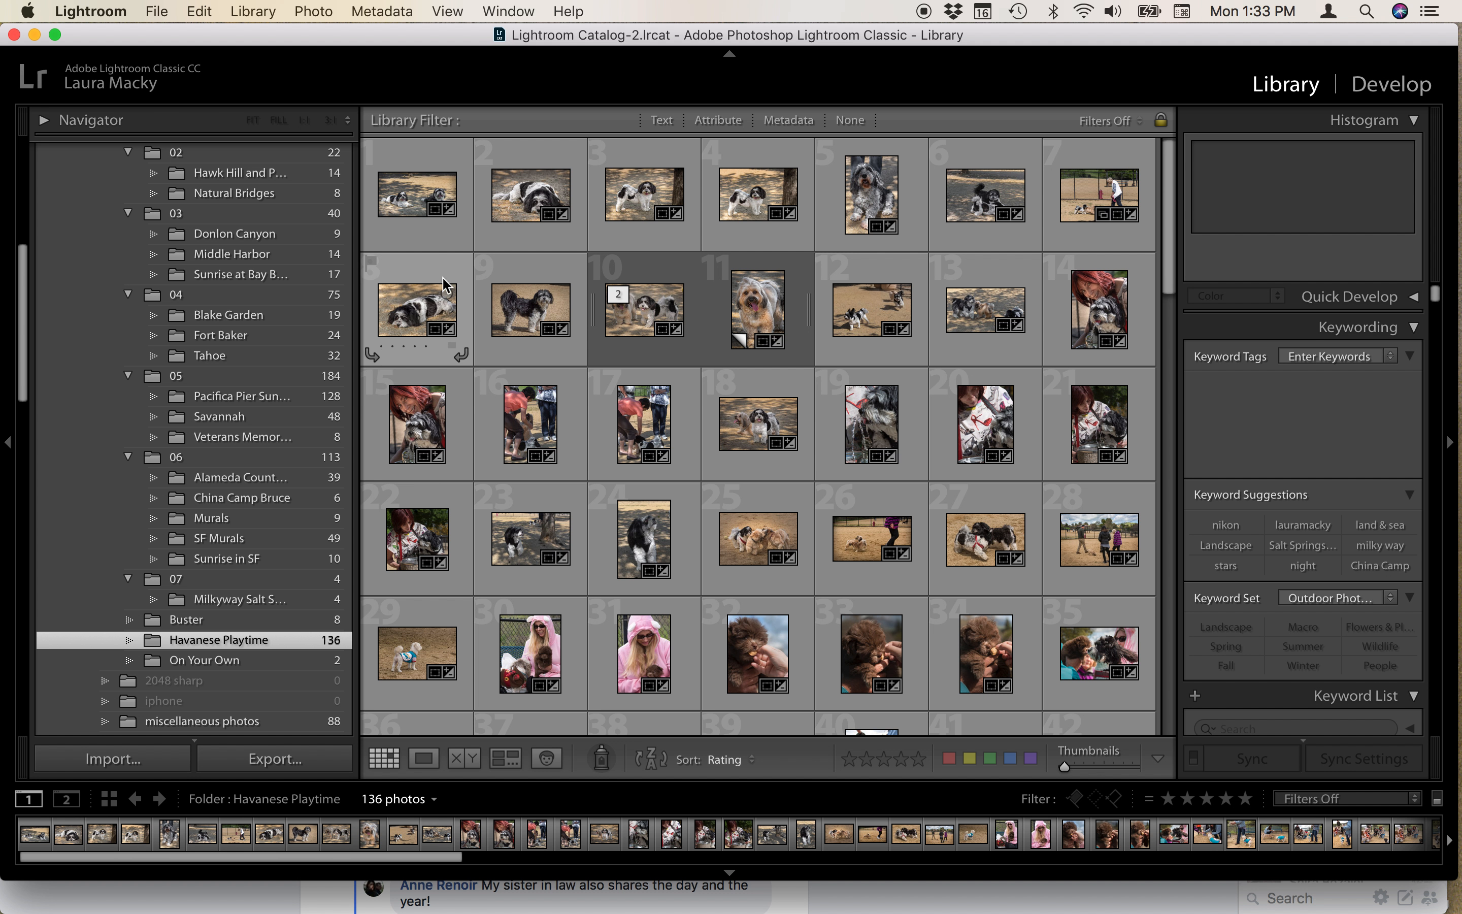
{"action": "left_click", "coordinate": [235, 538]}
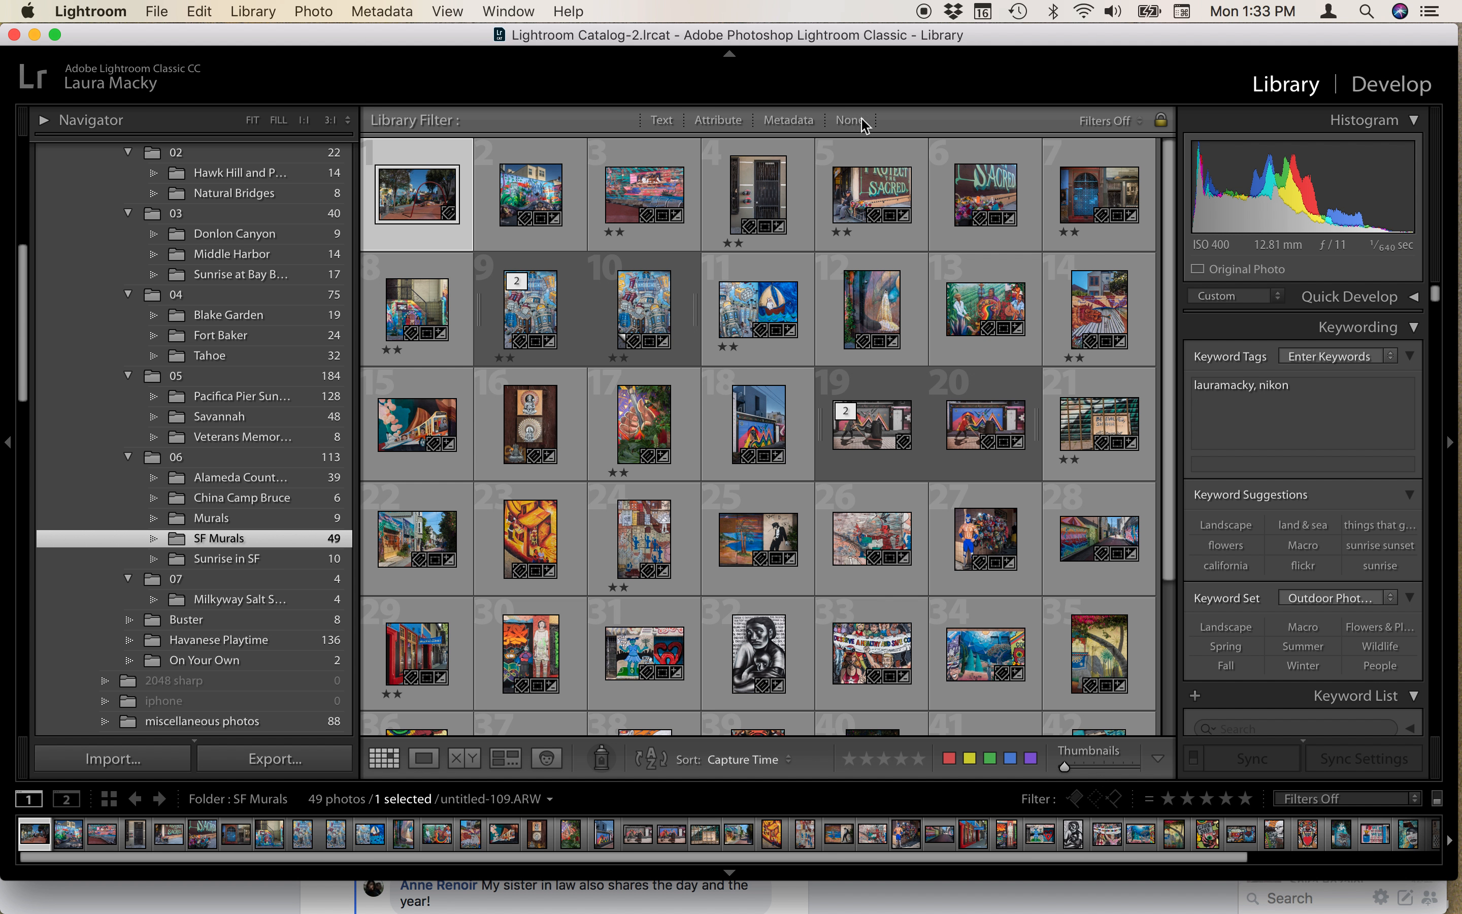
Filter the SF Murals photos by text for "sunset" in any searchable field
{"action": "left_click", "coordinate": [663, 121]}
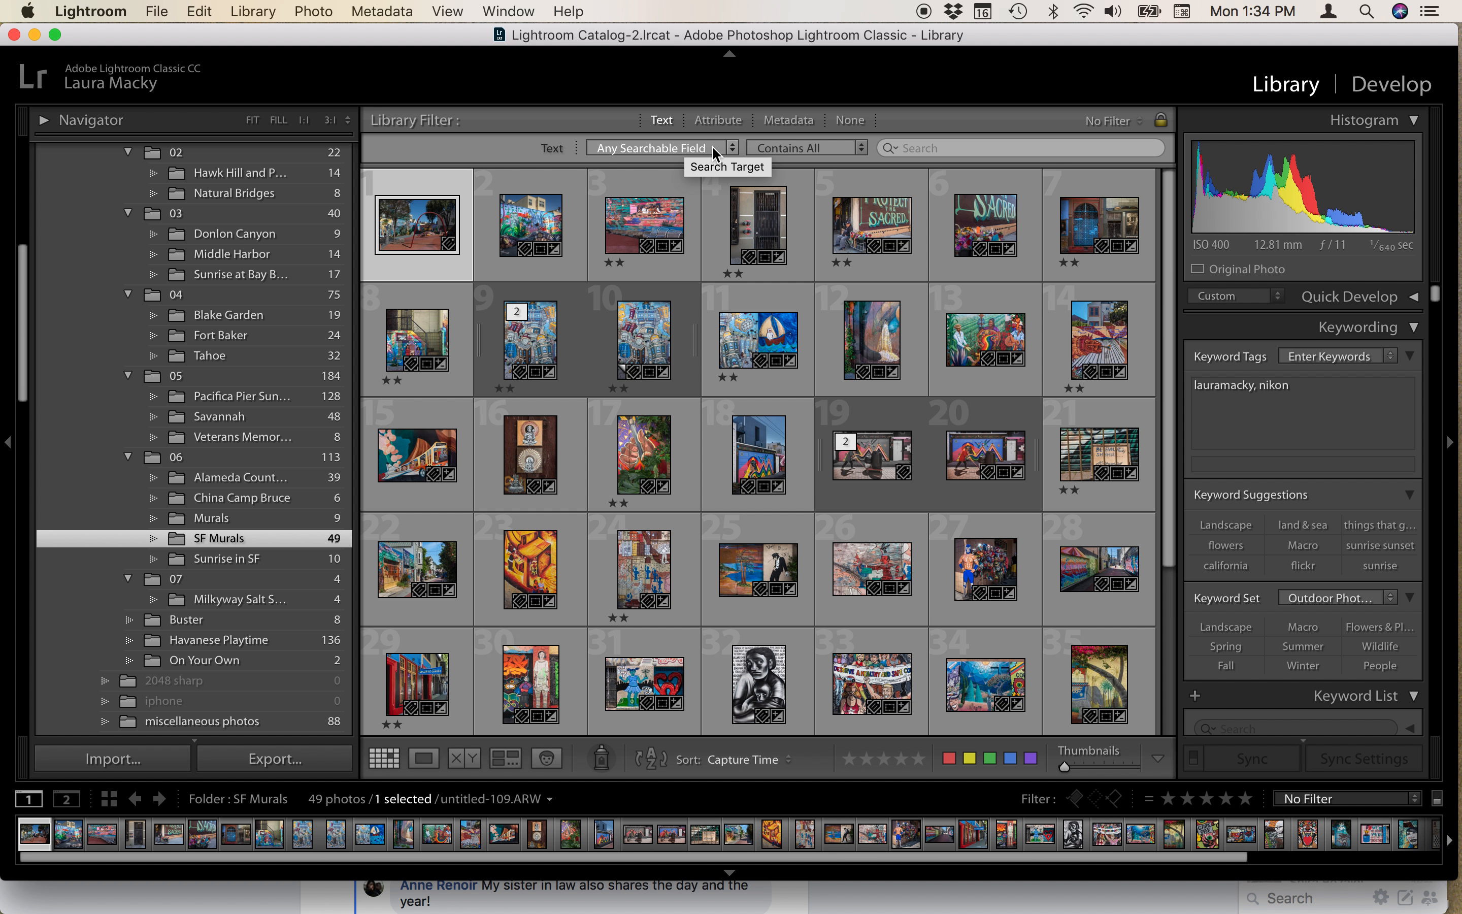
{"action": "left_click", "coordinate": [733, 152]}
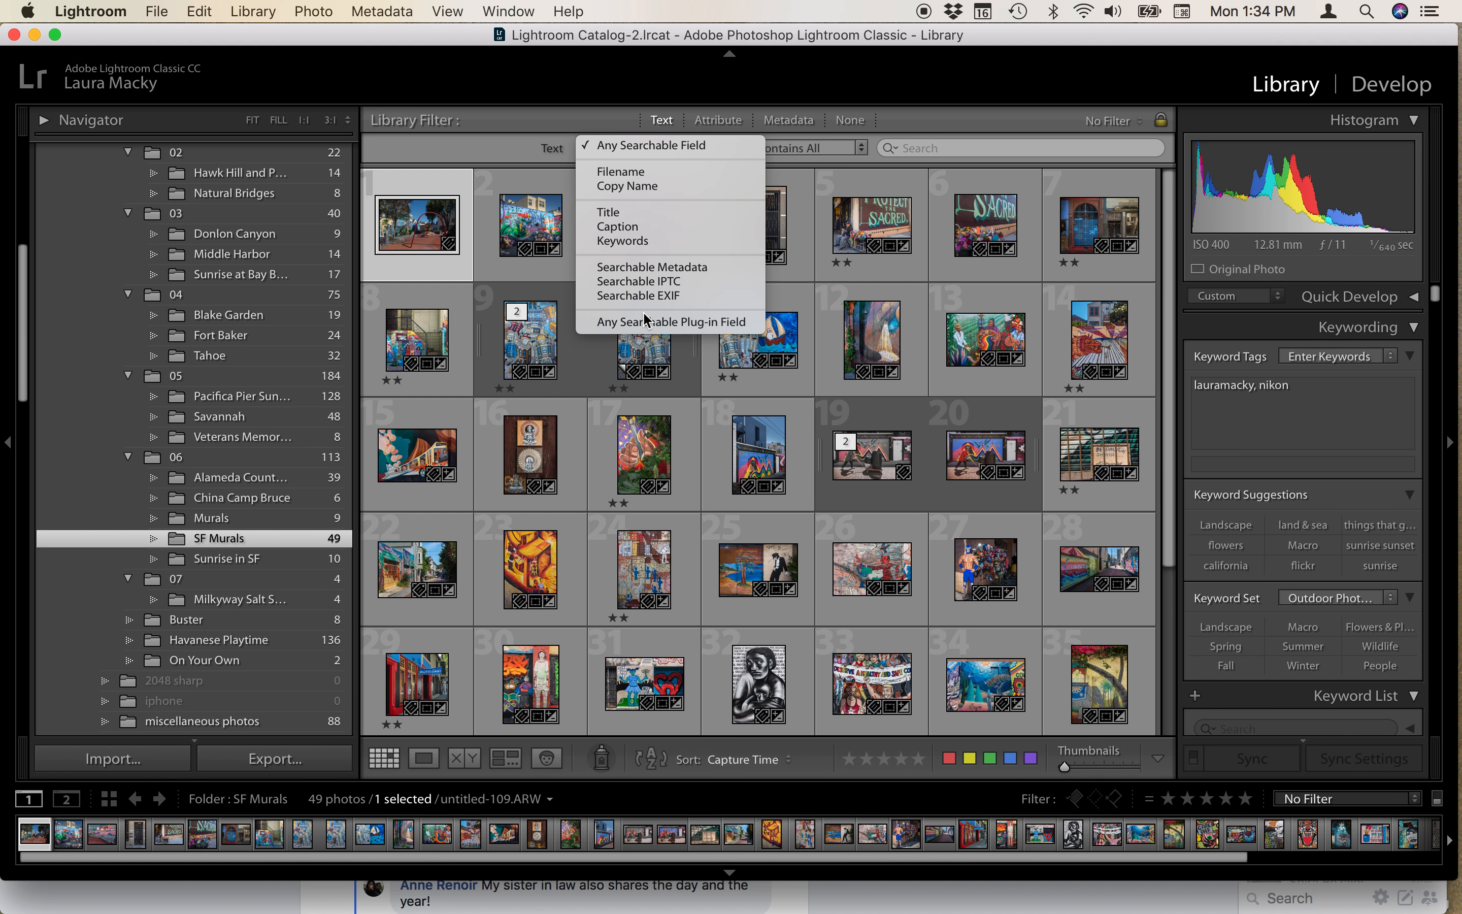
{"action": "left_click", "coordinate": [645, 146]}
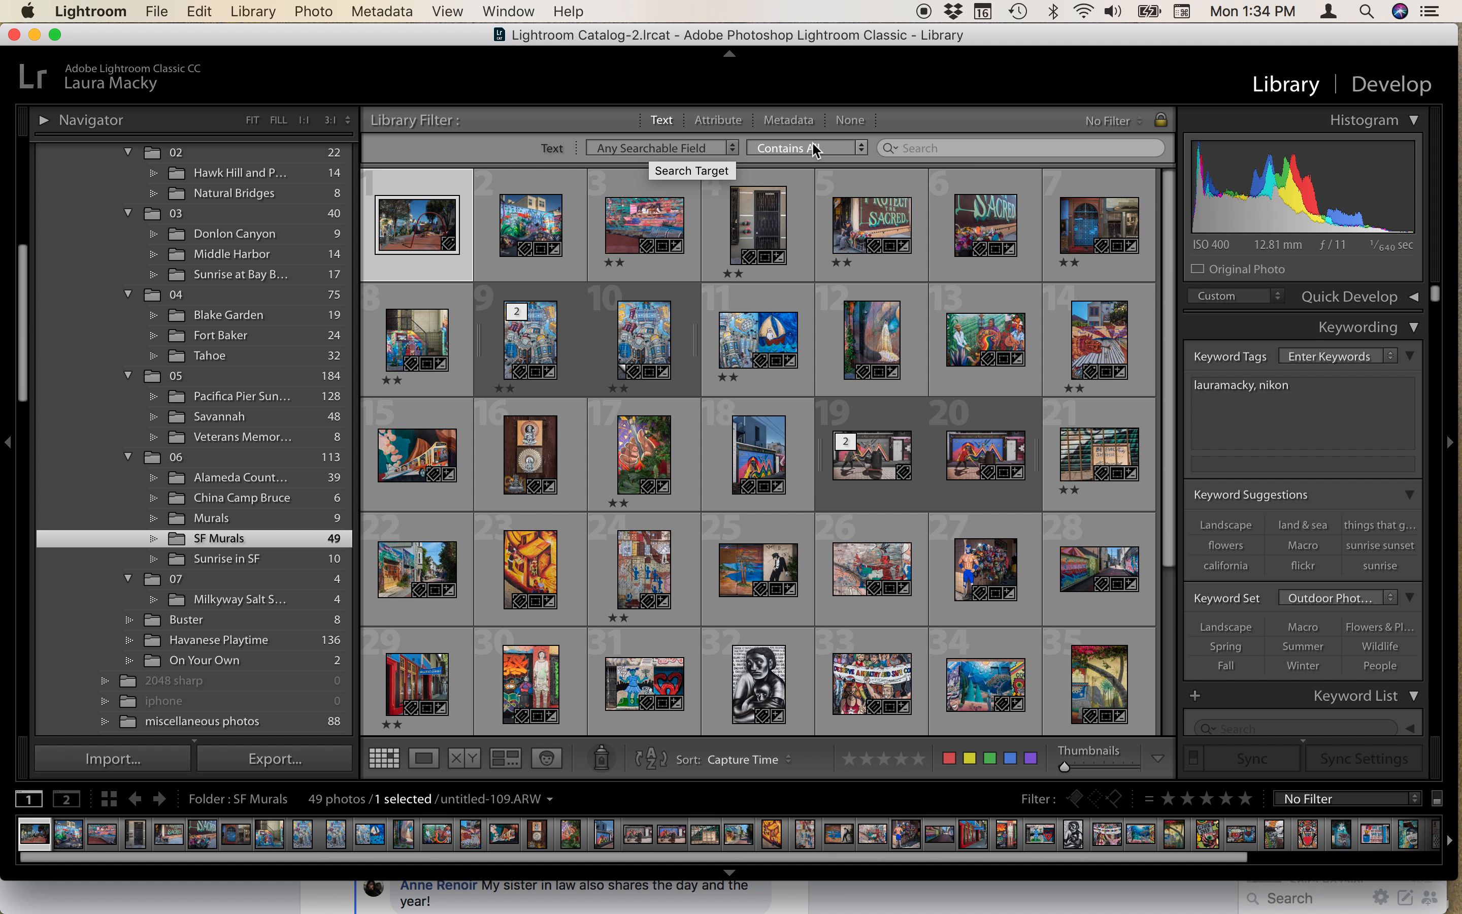
{"action": "left_click", "coordinate": [915, 149]}
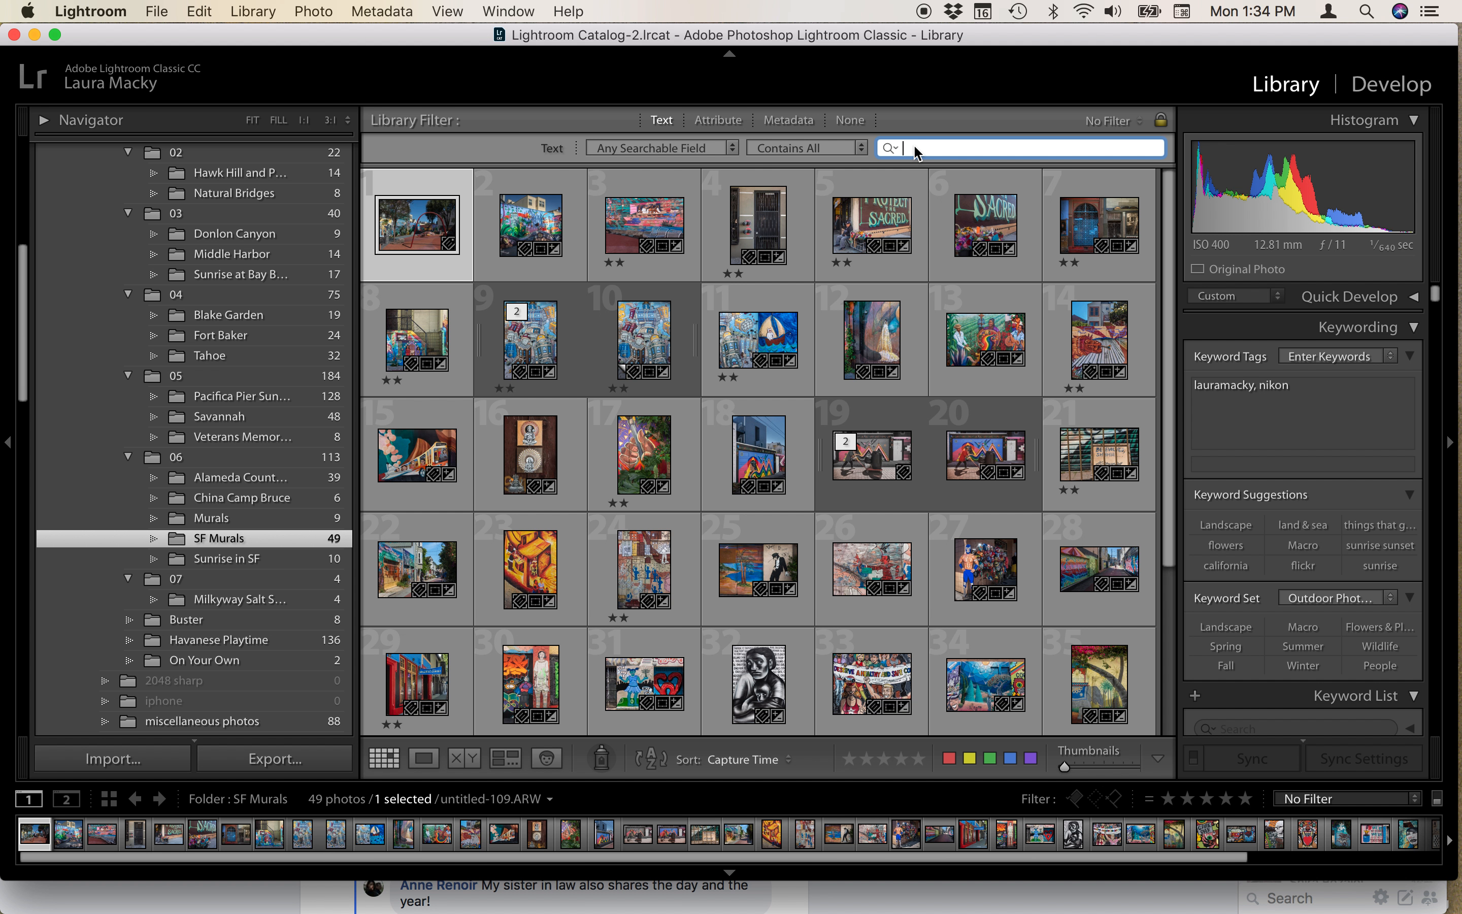
{"action": "type", "text": "sunset"}
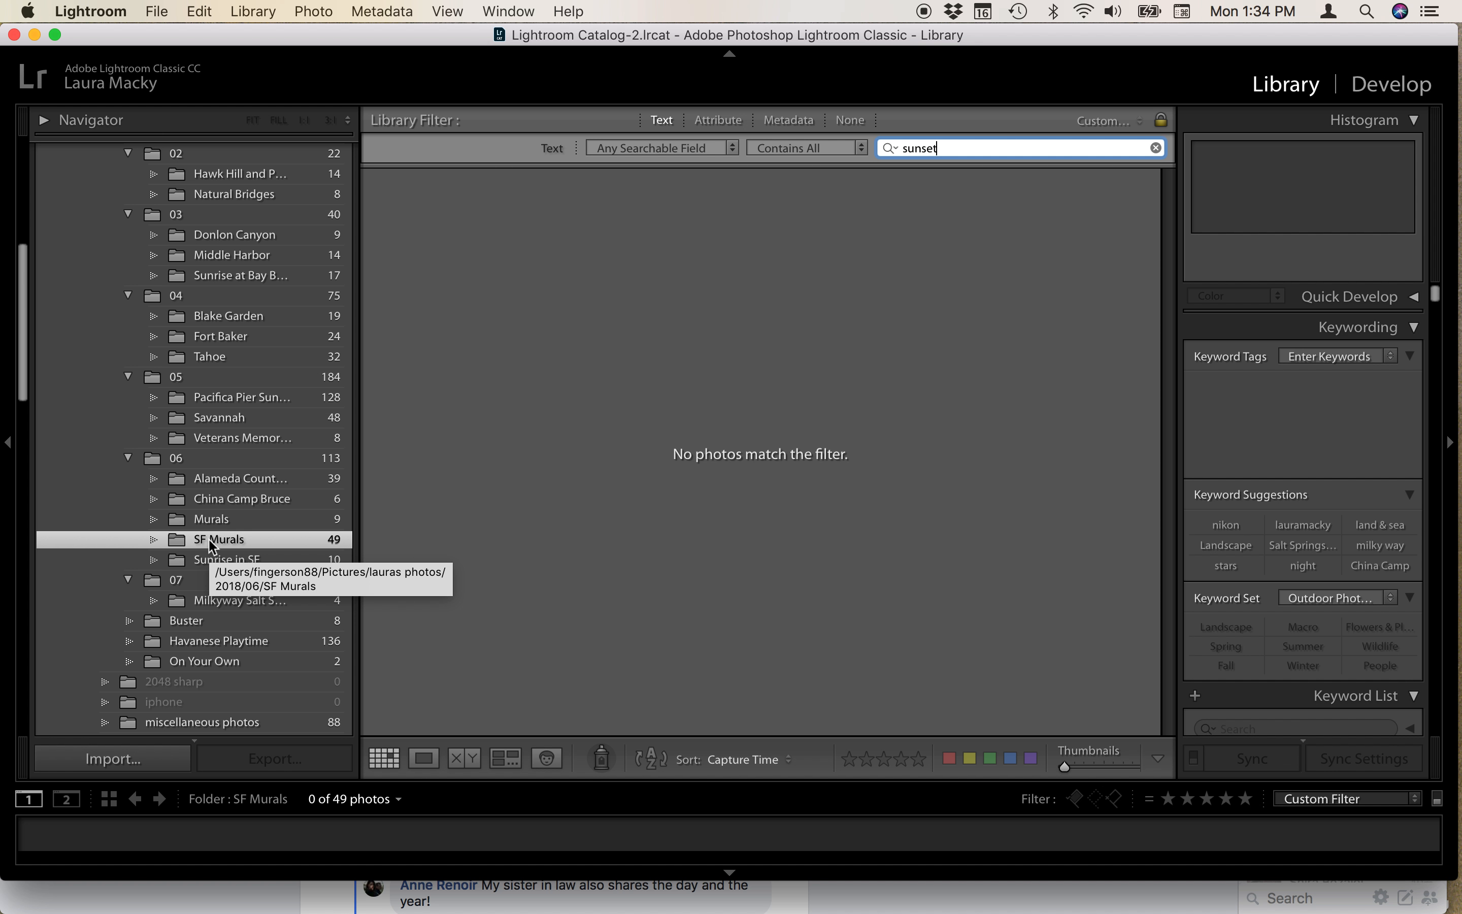
Apply the sunset search to the whole 2018 folder and select the orange Bay Bridge photo Sunrise in SF-2.NEF
{"action": "scroll", "coordinate": [211, 545], "scroll_direction": "up", "scroll_amount": 10}
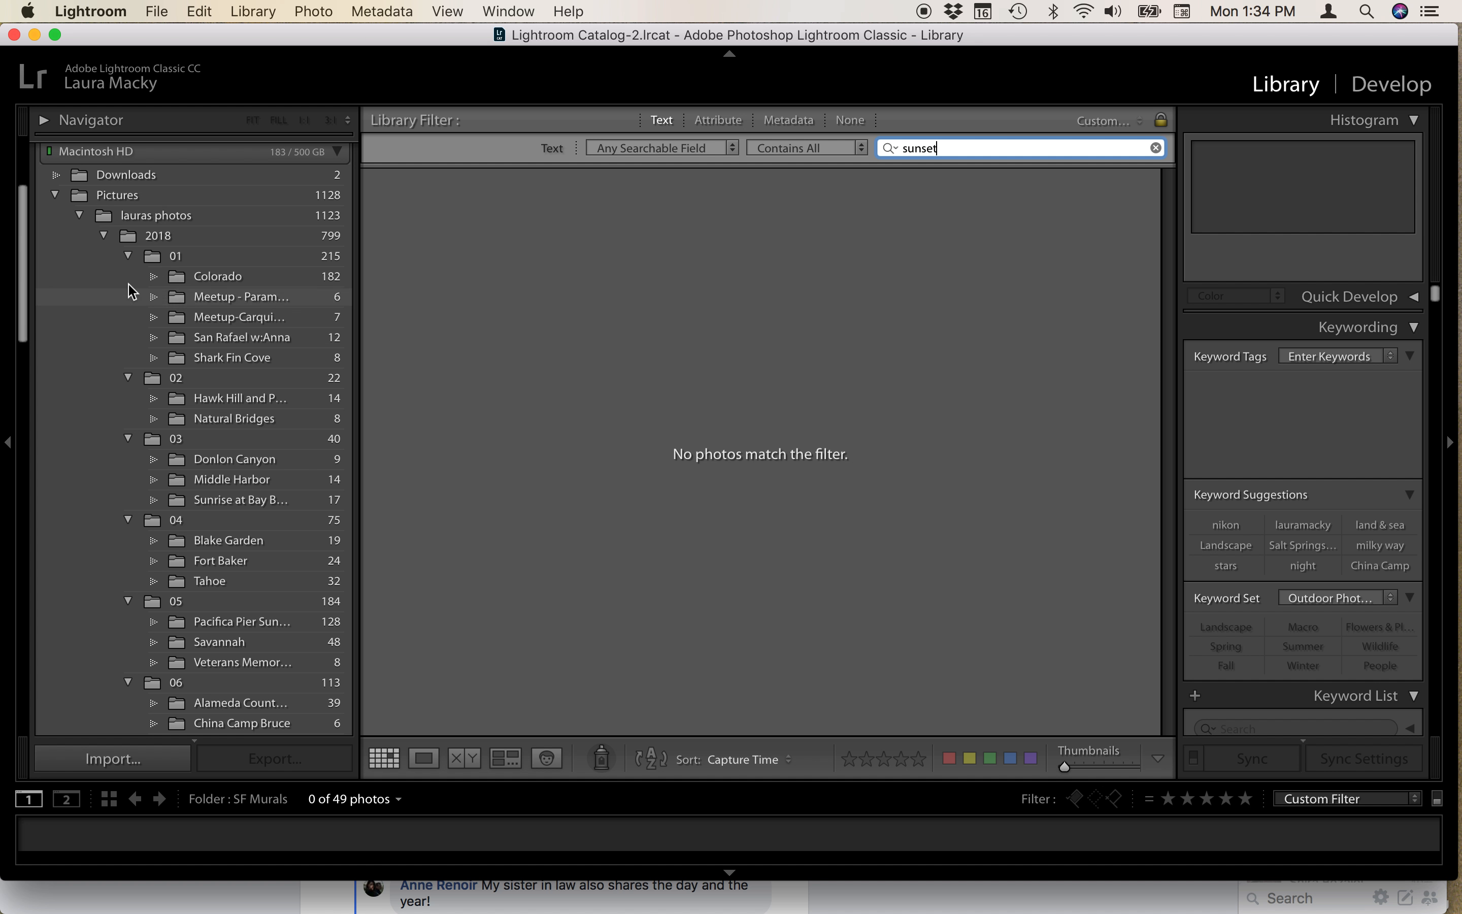
{"action": "left_click", "coordinate": [159, 239]}
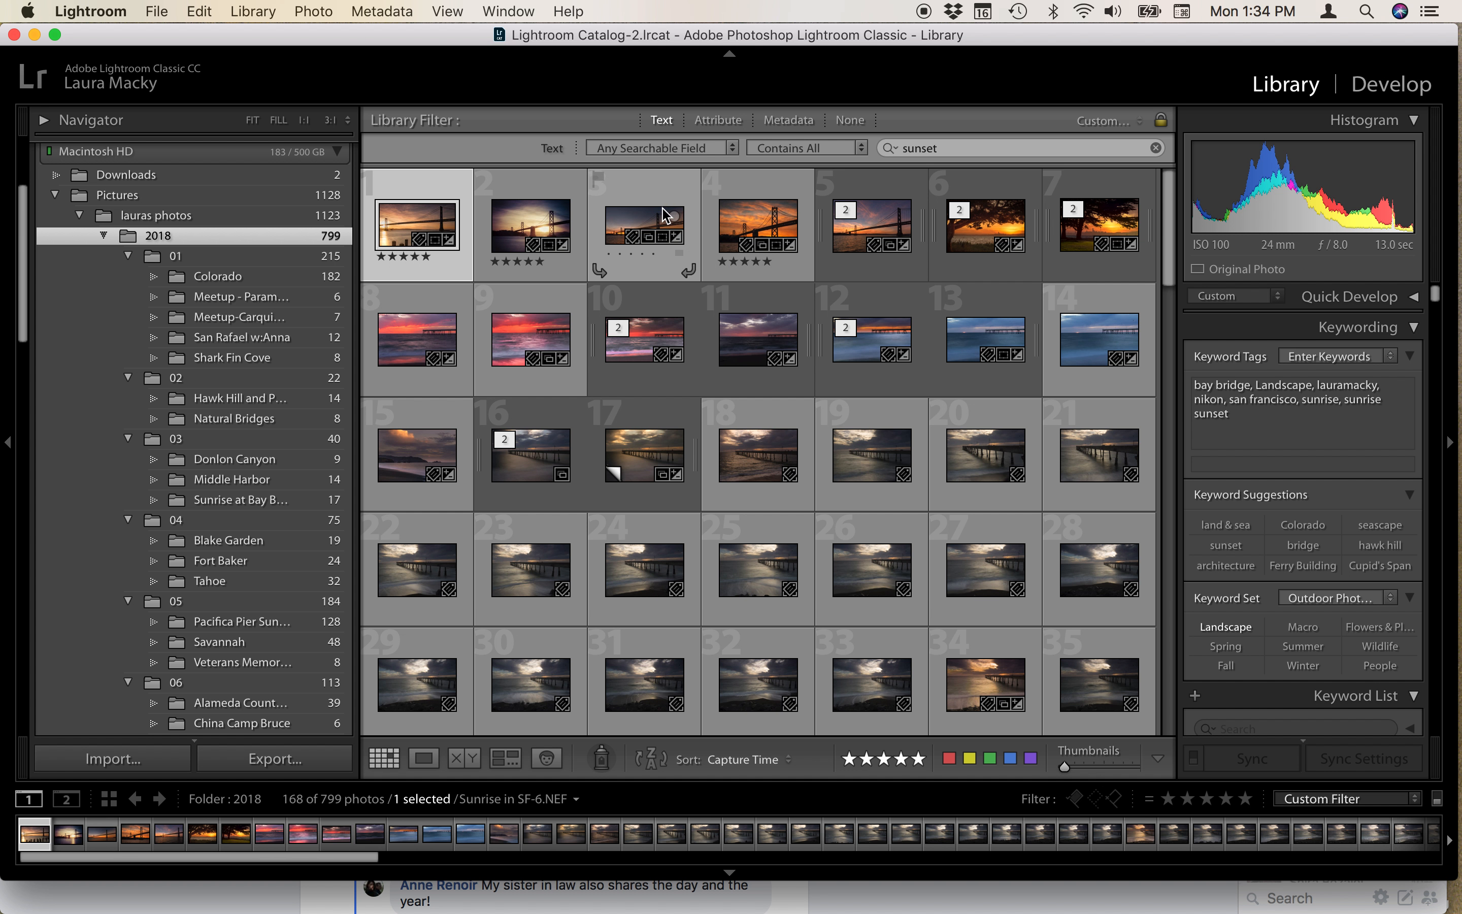
{"action": "left_click", "coordinate": [743, 211]}
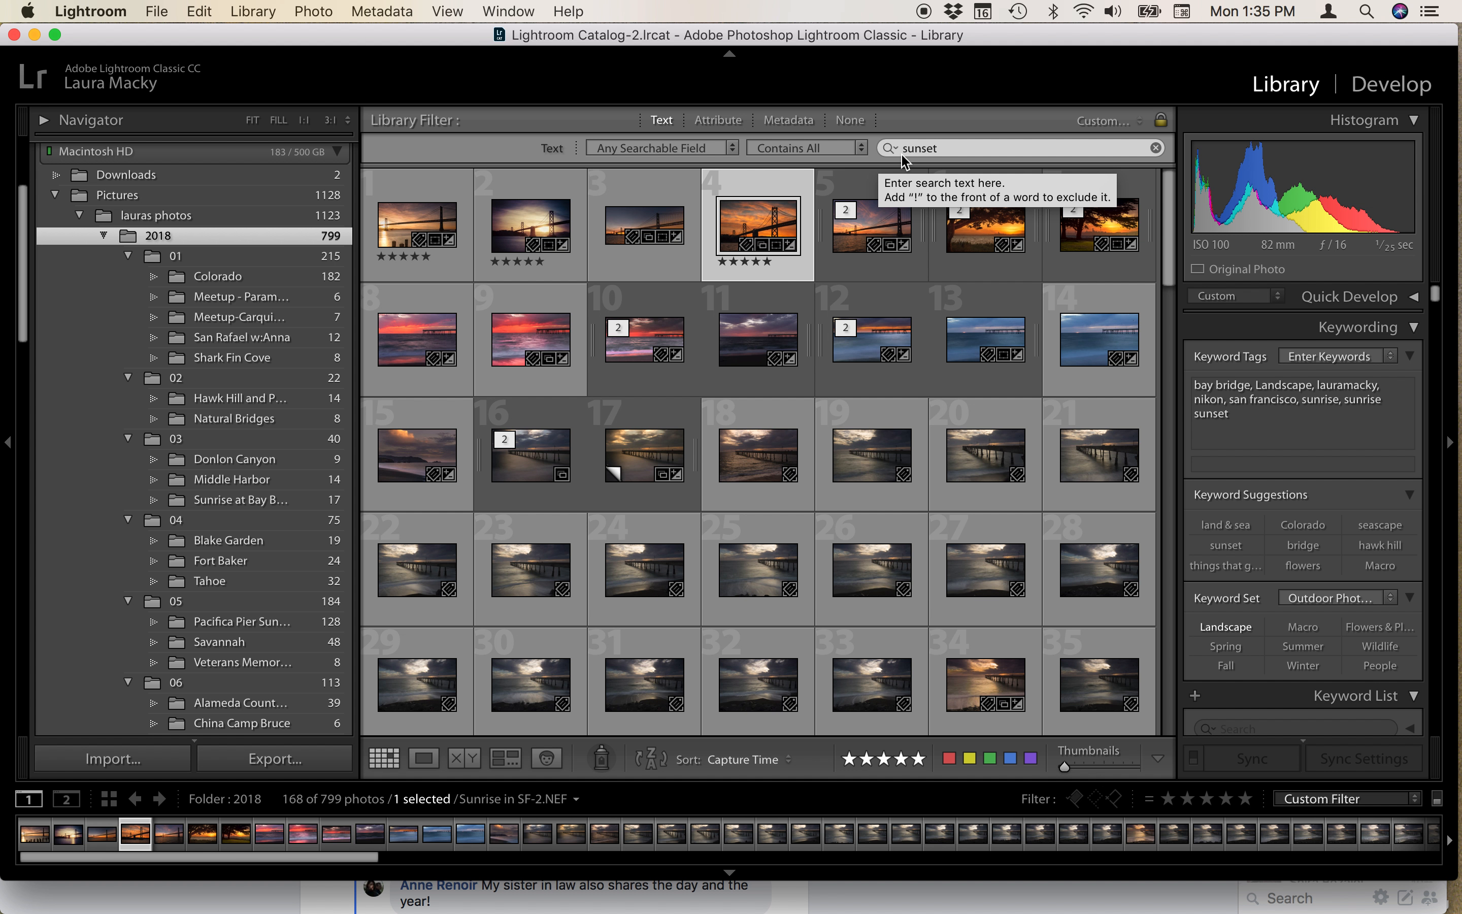
Clear and repeat the "sunset" text search in the 2018 folder, and turn the library filter off
{"action": "left_click", "coordinate": [1154, 149]}
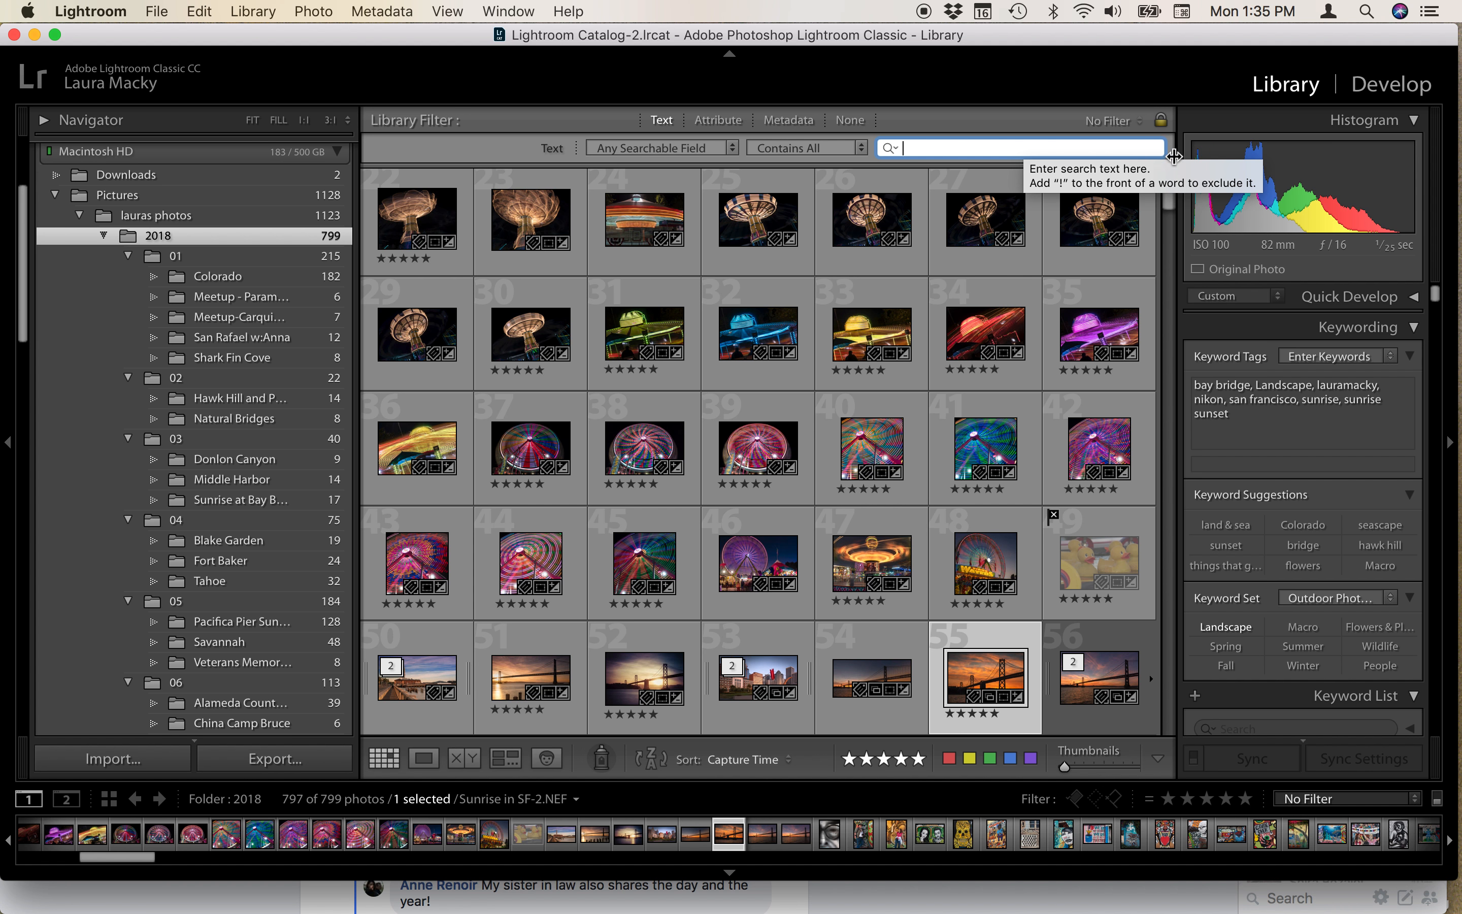
{"action": "left_click", "coordinate": [1052, 146]}
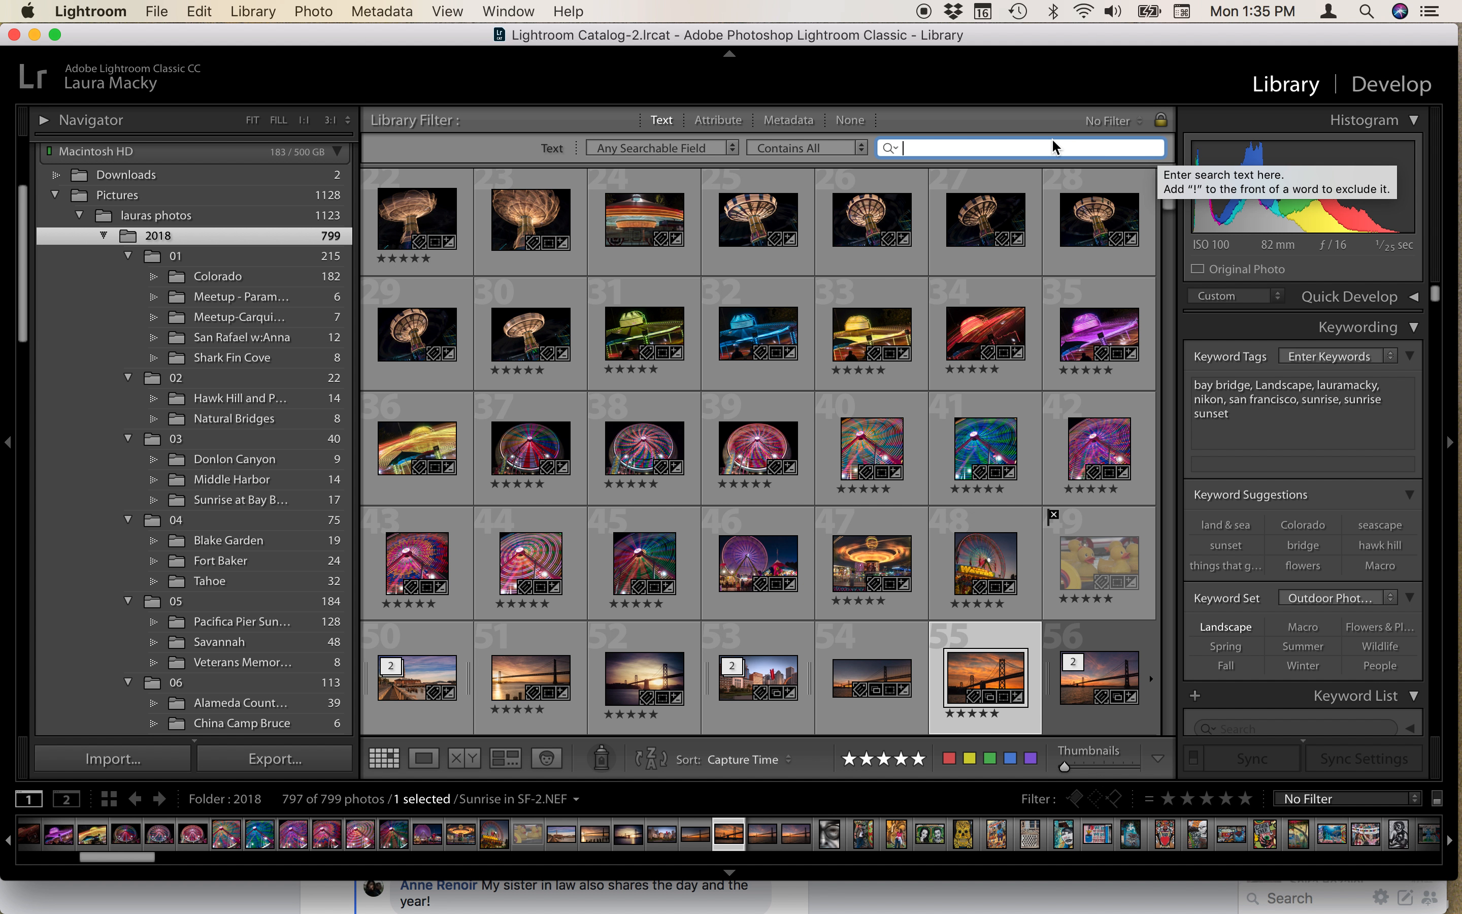
{"action": "type", "text": "sunset"}
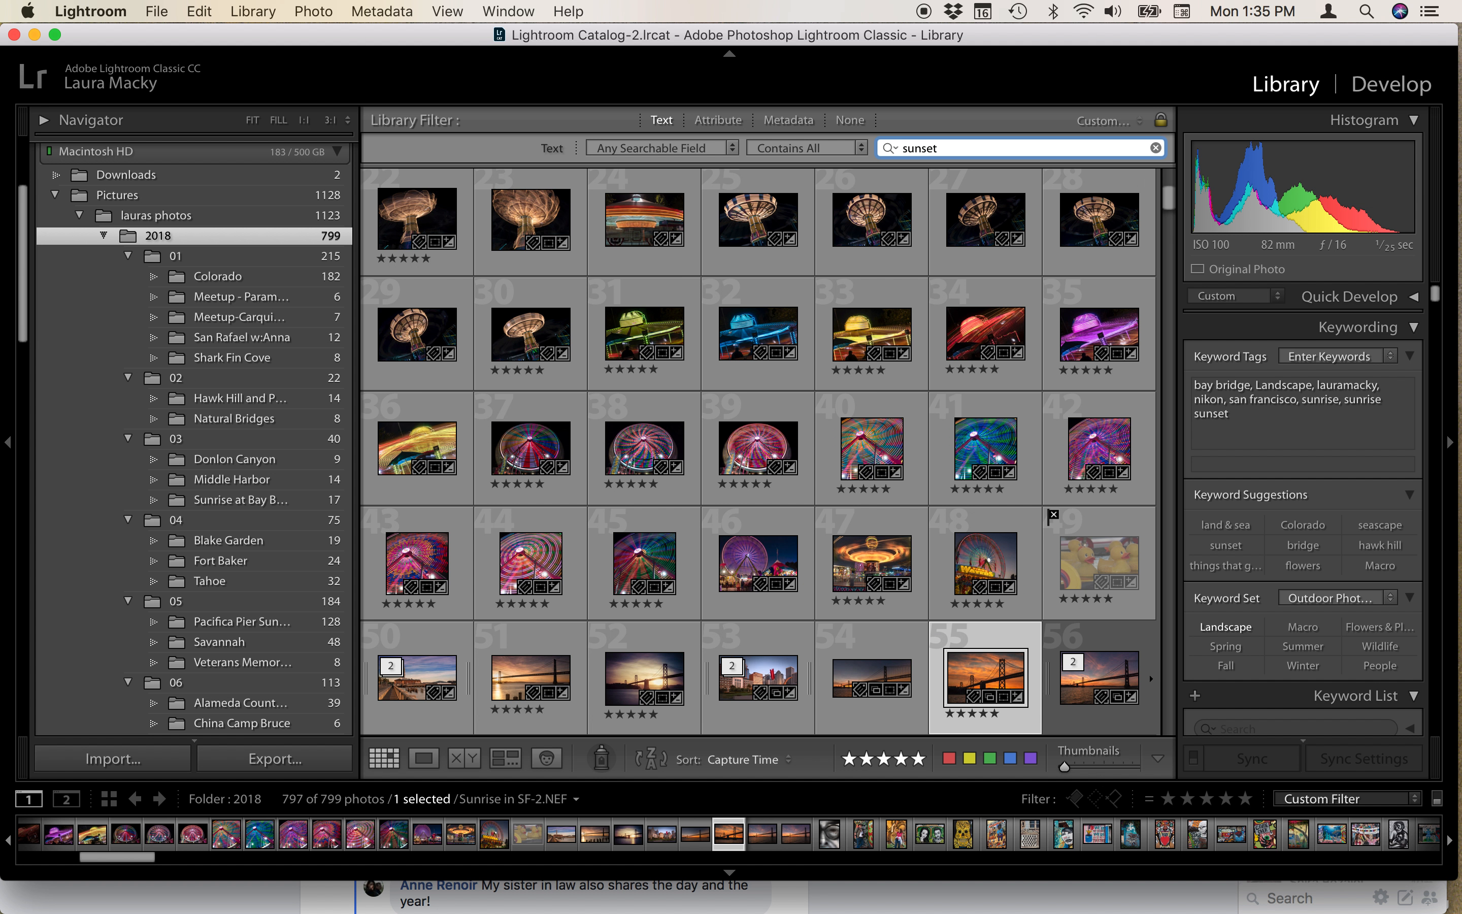
{"action": "left_click", "coordinate": [1155, 148]}
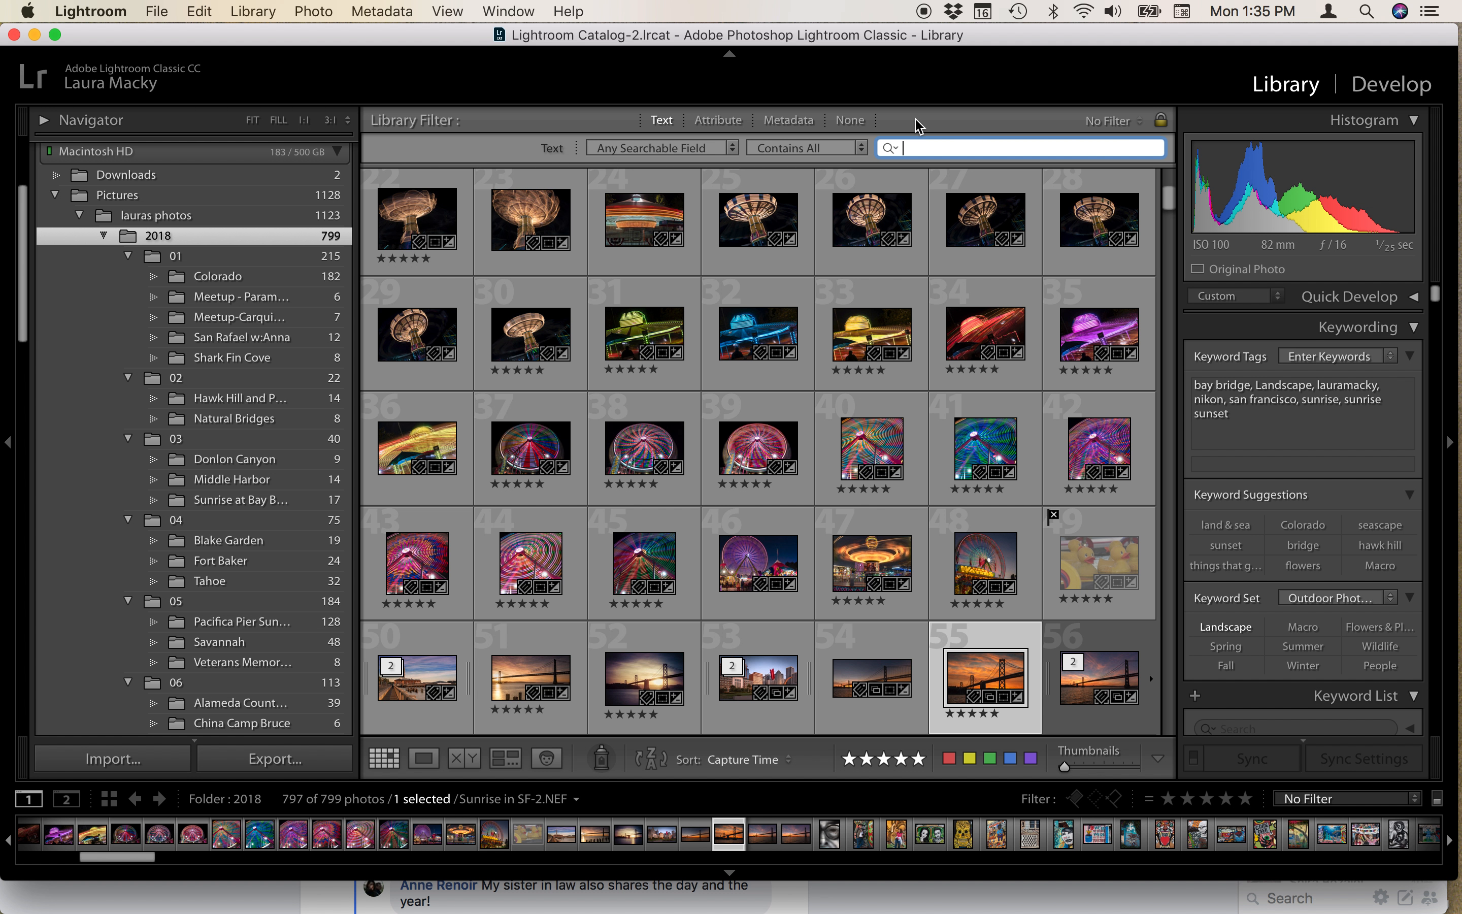
{"action": "left_click", "coordinate": [1055, 148]}
{"action": "type", "text": "sunset"}
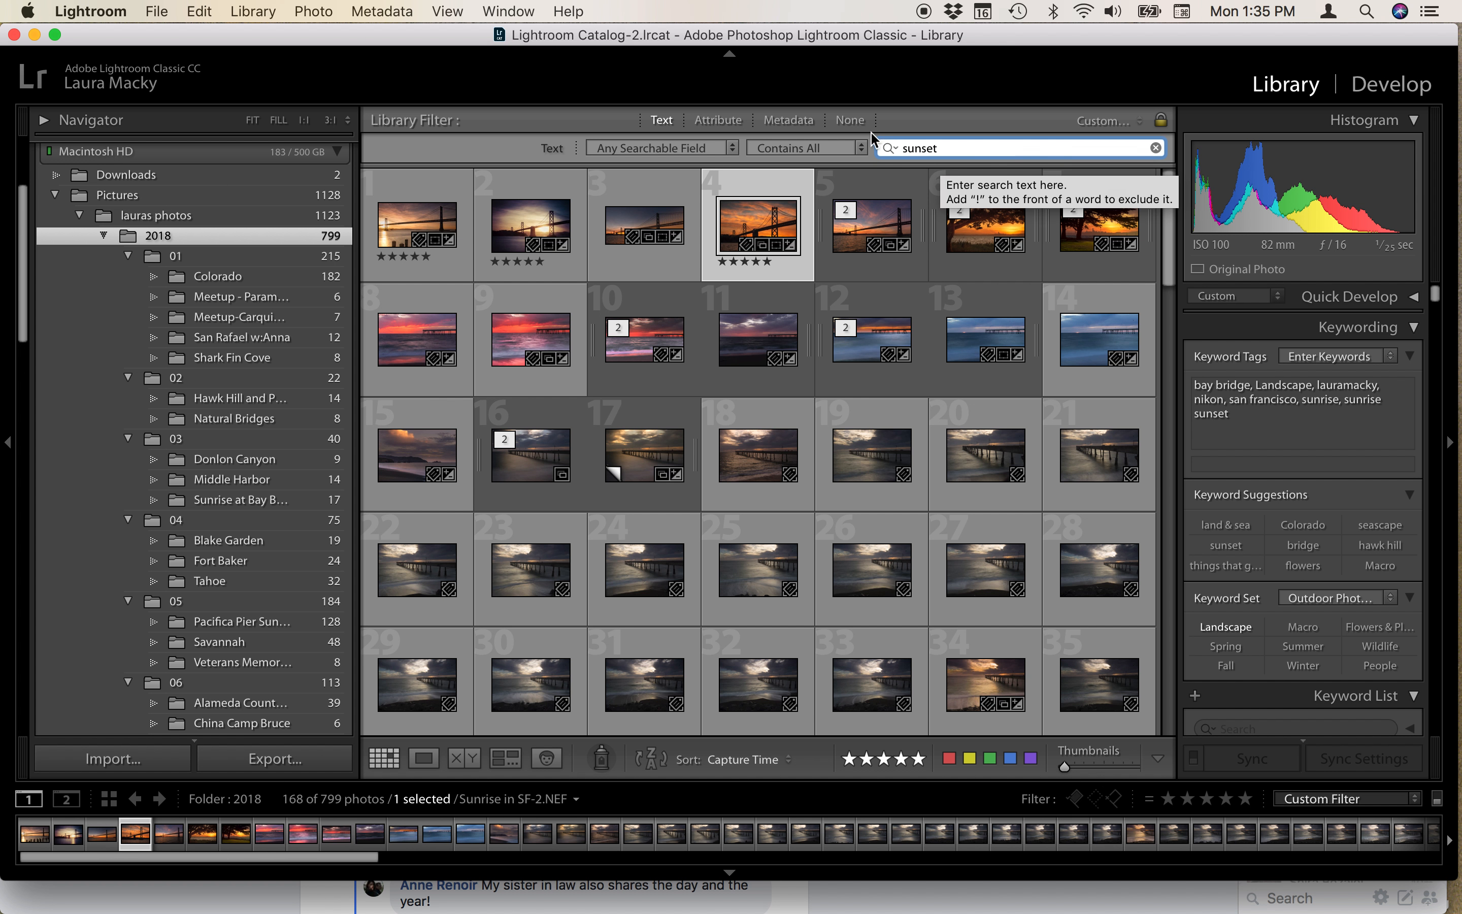
{"action": "left_click", "coordinate": [862, 121]}
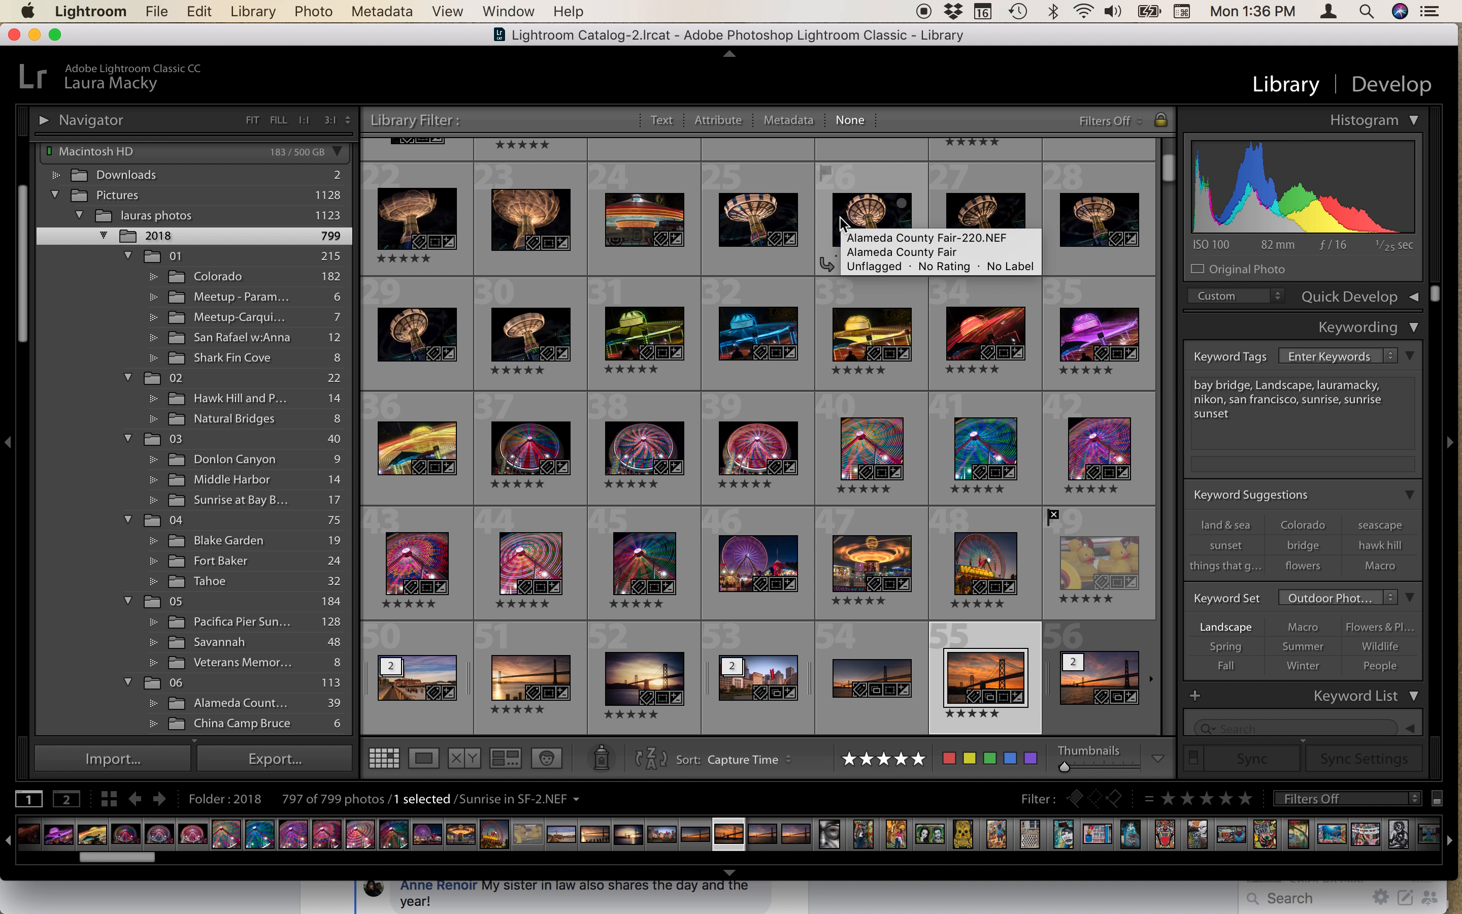
{"action": "scroll", "coordinate": [839, 219], "scroll_direction": "up", "scroll_amount": 5}
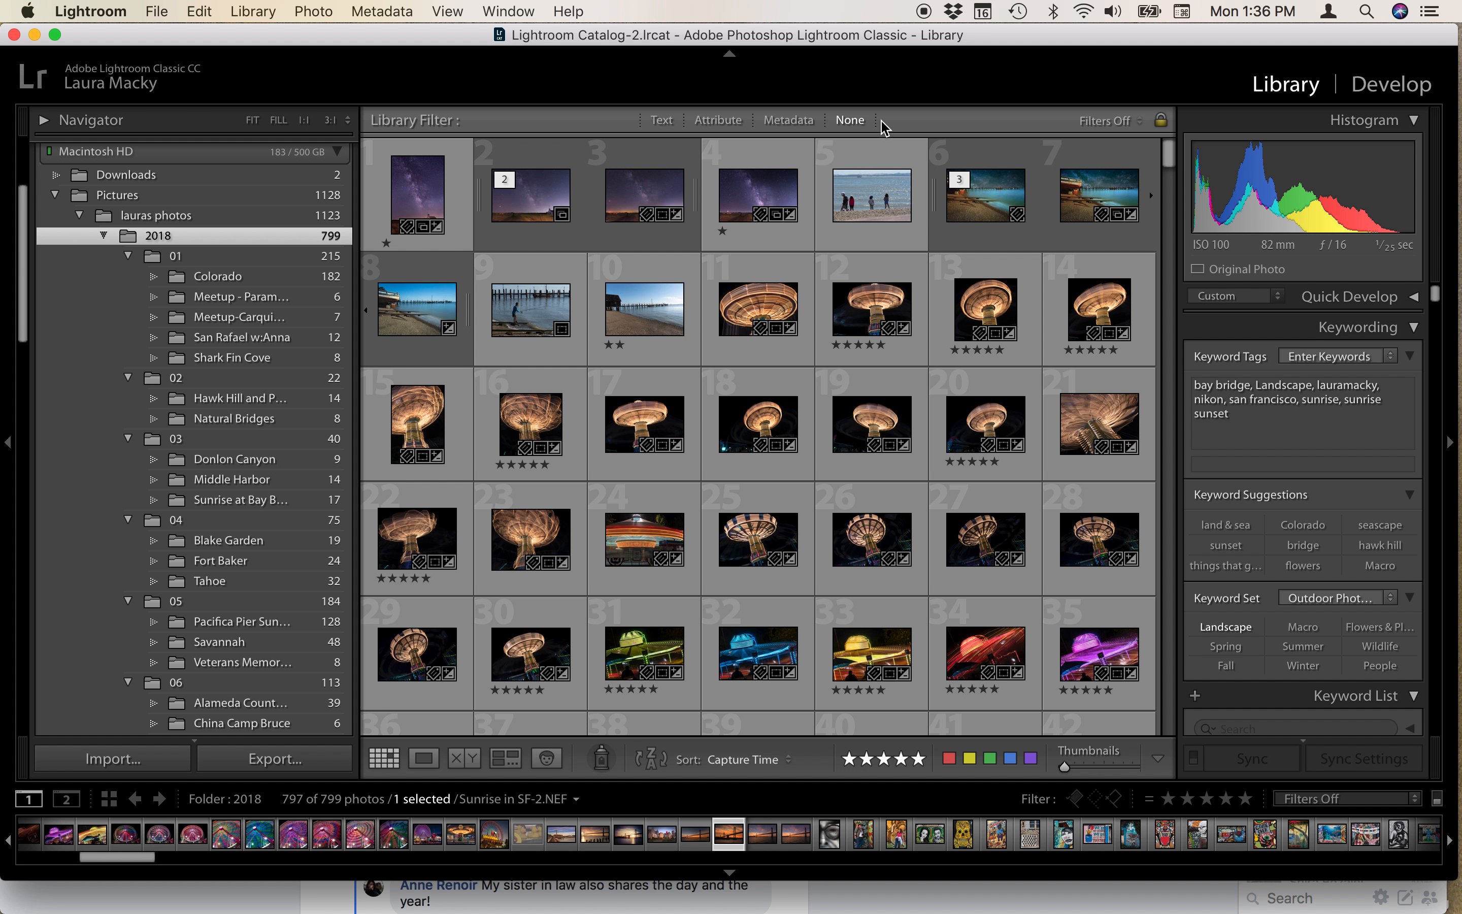
Show the metadata filter for the 2018 folder and adjust the height of its columns
{"action": "left_click", "coordinate": [786, 120]}
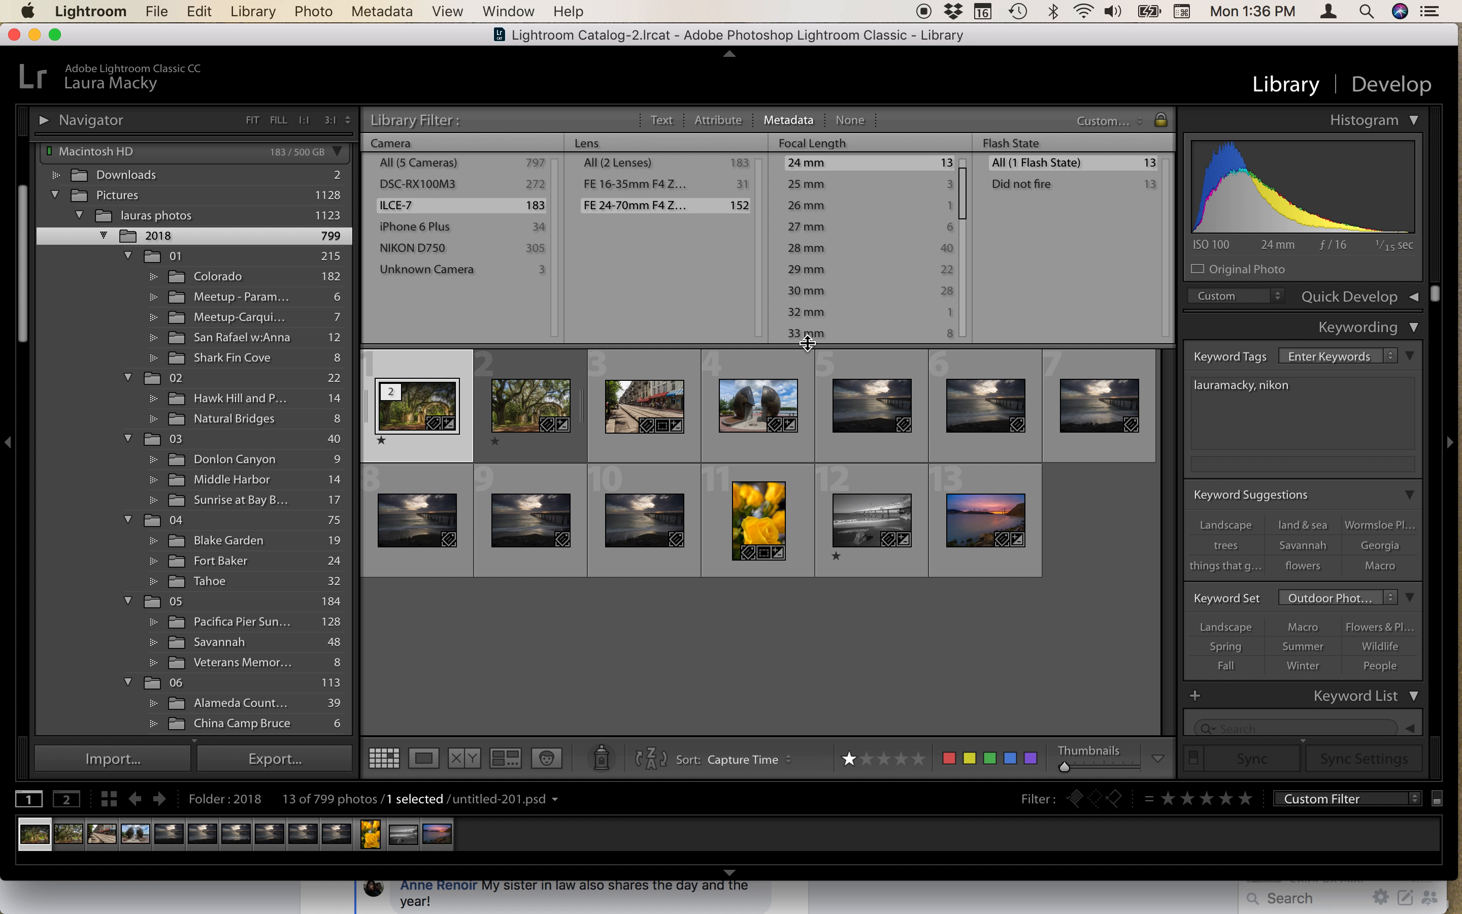
{"action": "left_click_drag", "start_coordinate": [807, 343], "coordinate": [800, 176]}
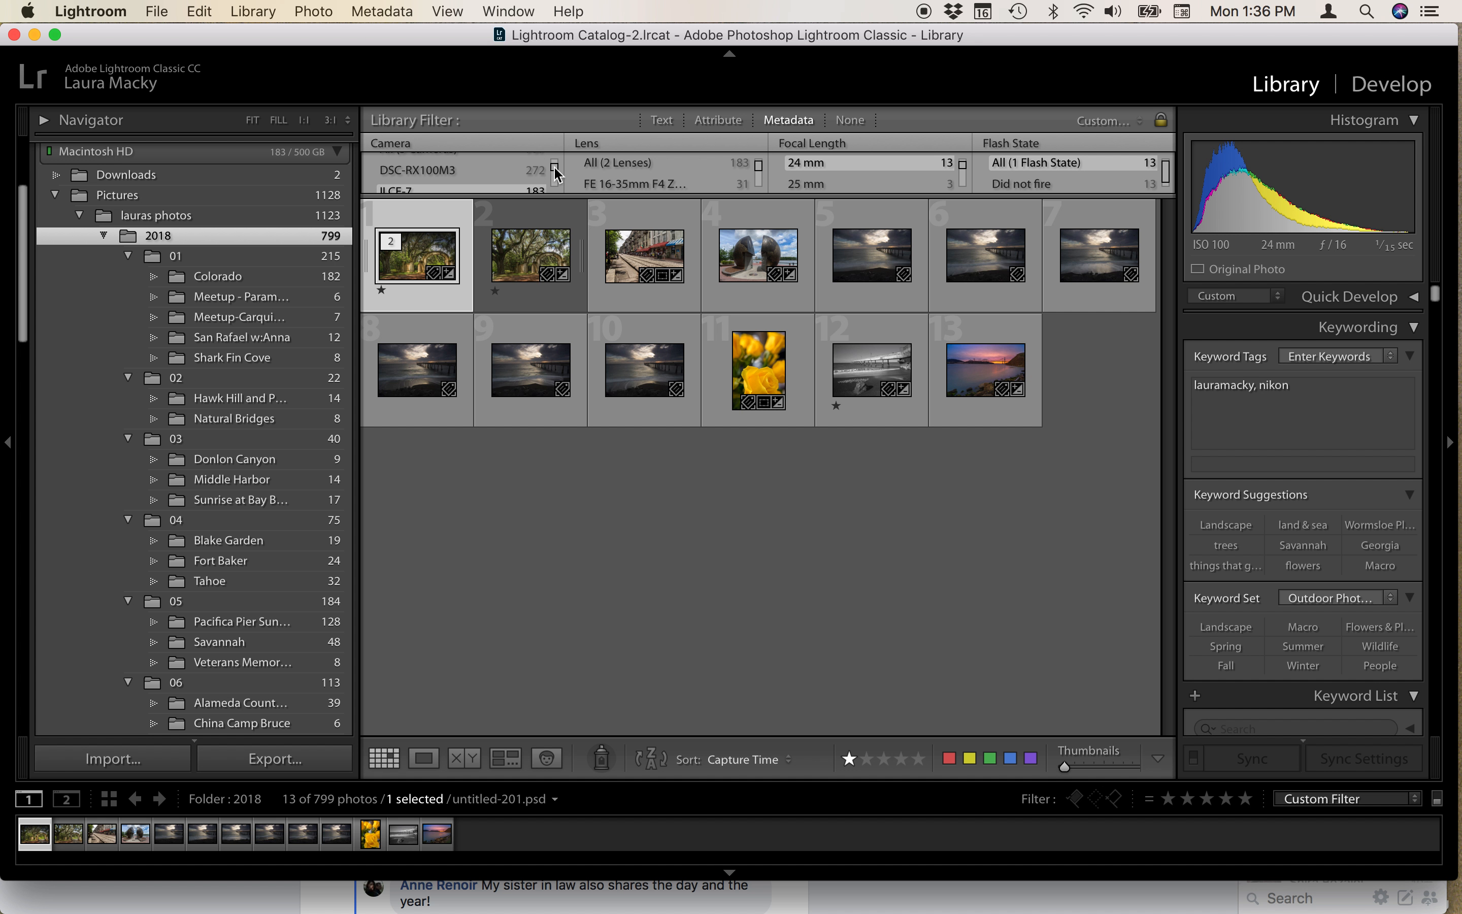
{"action": "left_click_drag", "start_coordinate": [554, 163], "coordinate": [555, 164]}
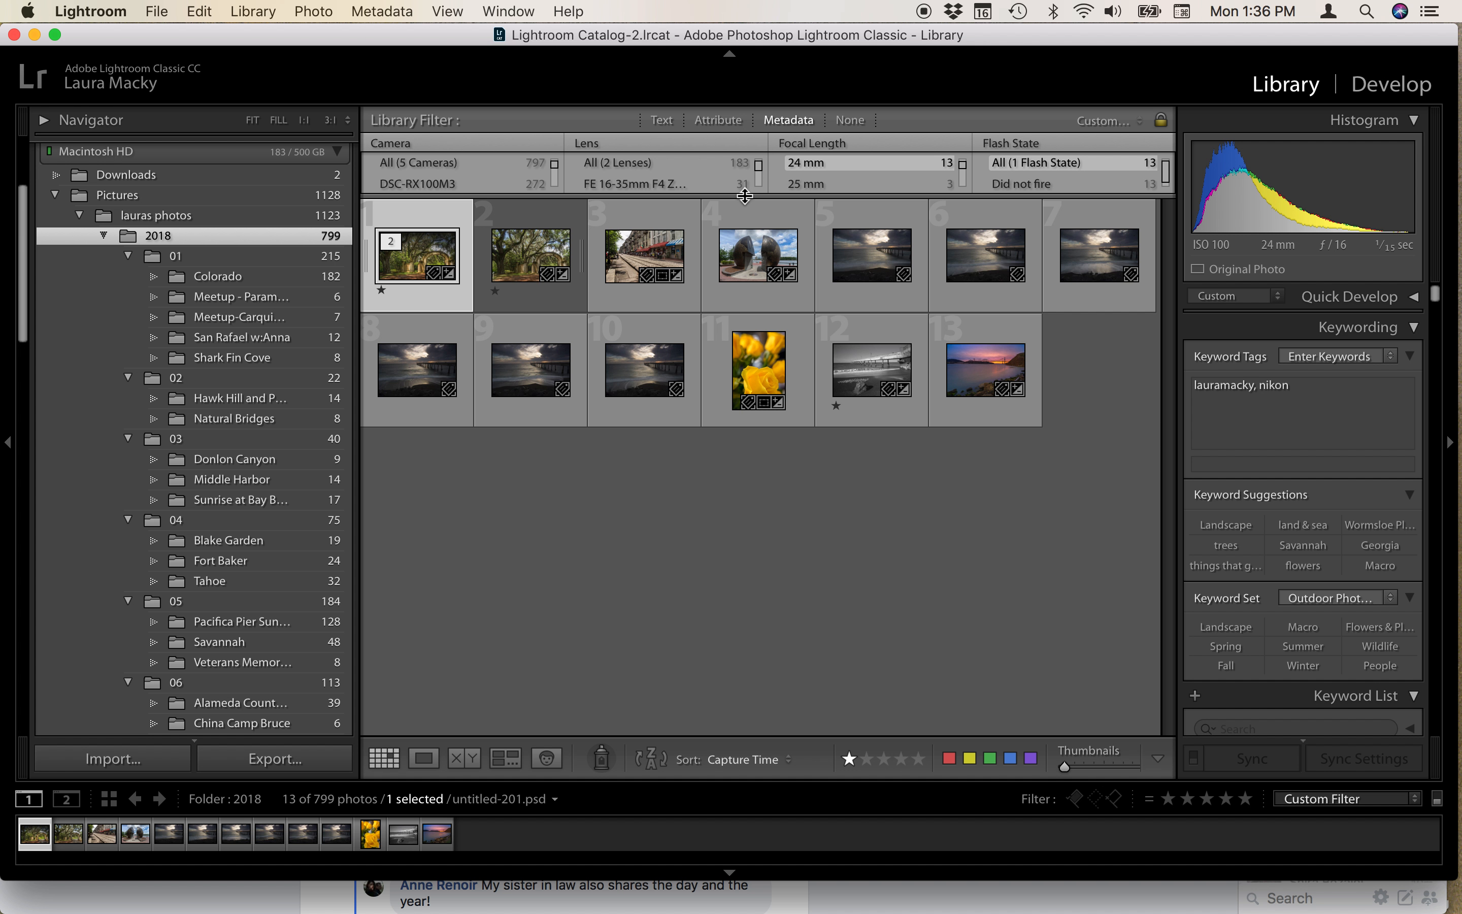
{"action": "left_click_drag", "start_coordinate": [743, 196], "coordinate": [765, 337]}
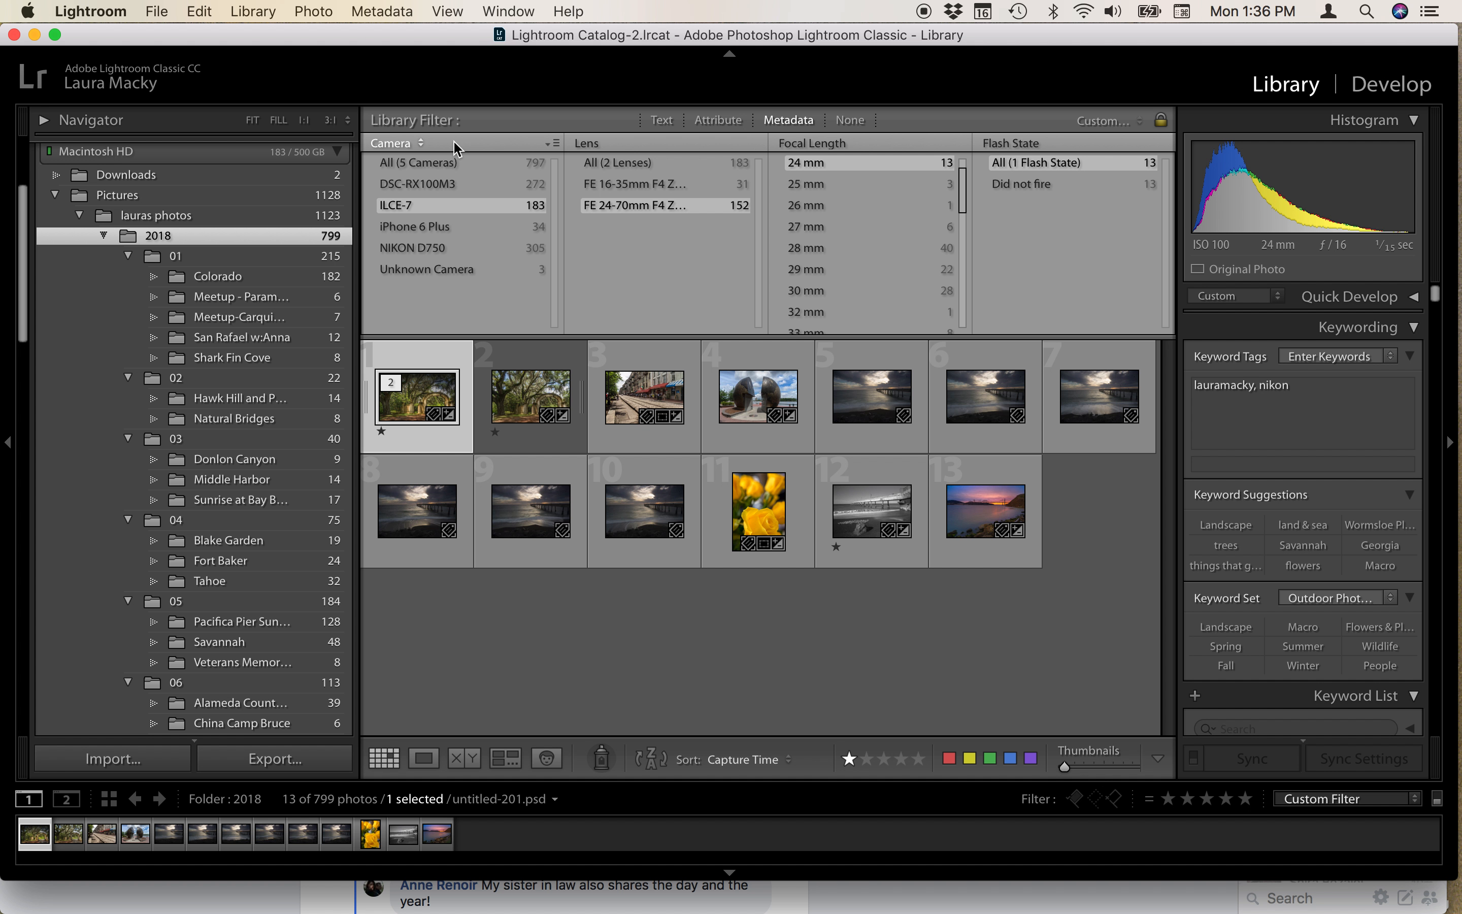
Filter the 2018 photos by camera, trying DSC-RX100M3, ILCE-7, iPhone 6 Plus and NIKON D750 in turn
{"action": "left_click", "coordinate": [448, 185]}
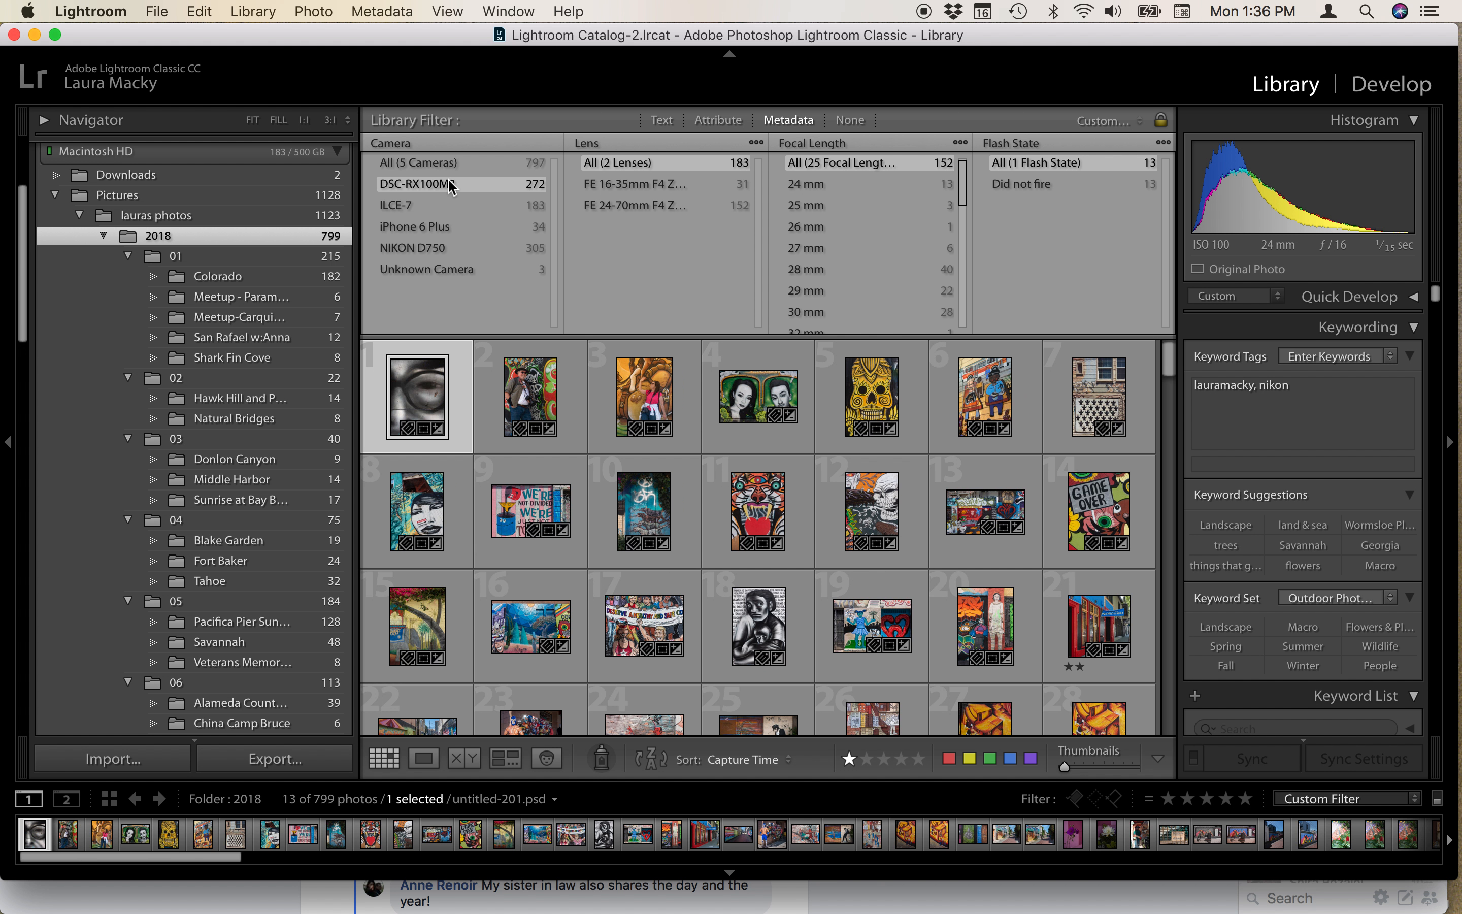
{"action": "left_click", "coordinate": [404, 209]}
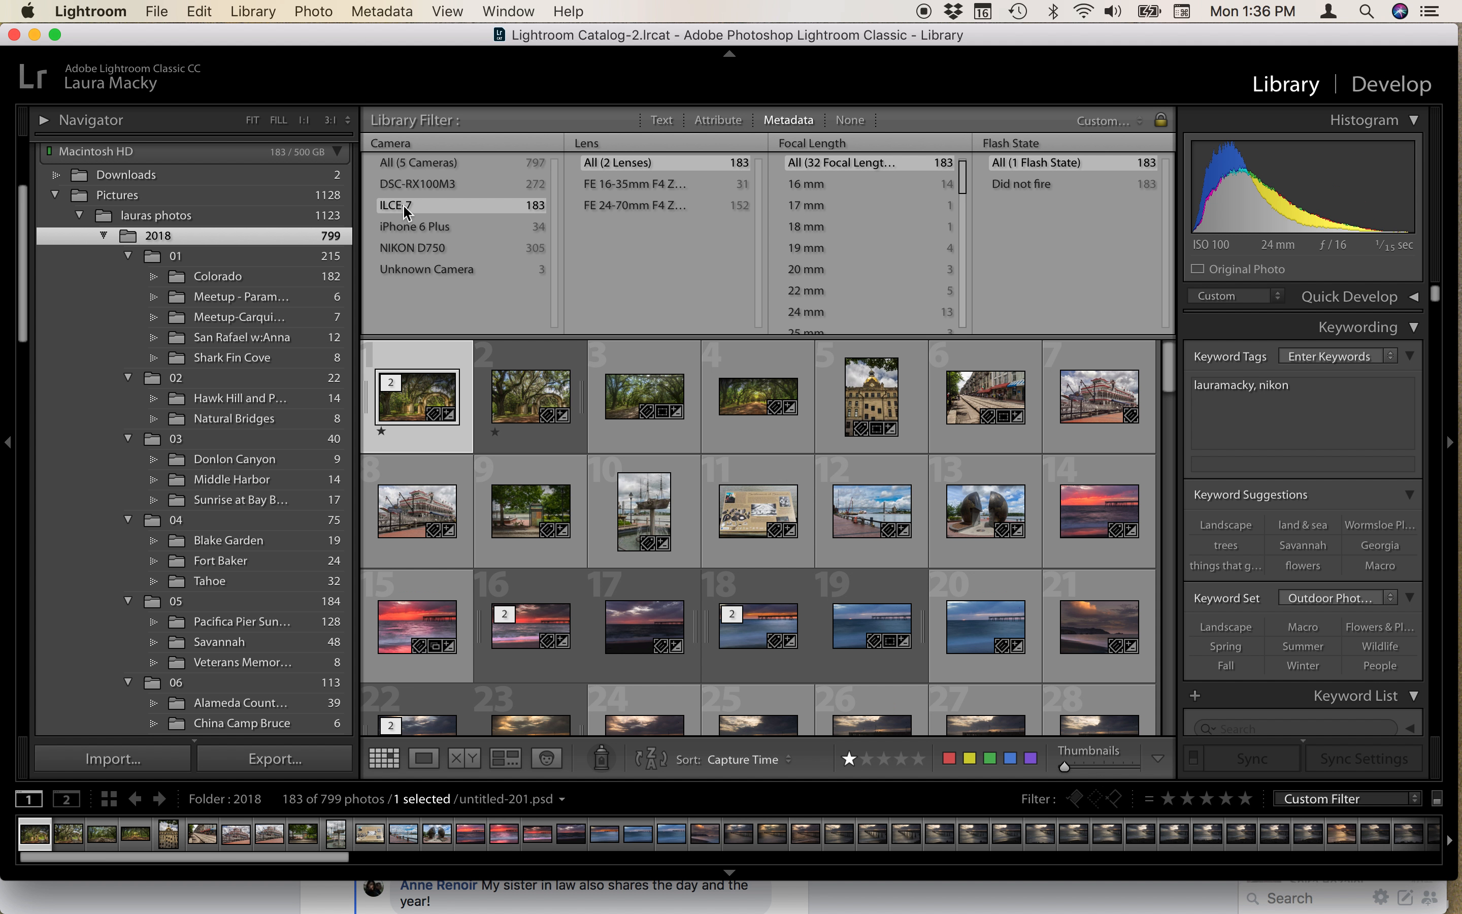
{"action": "left_click", "coordinate": [416, 233]}
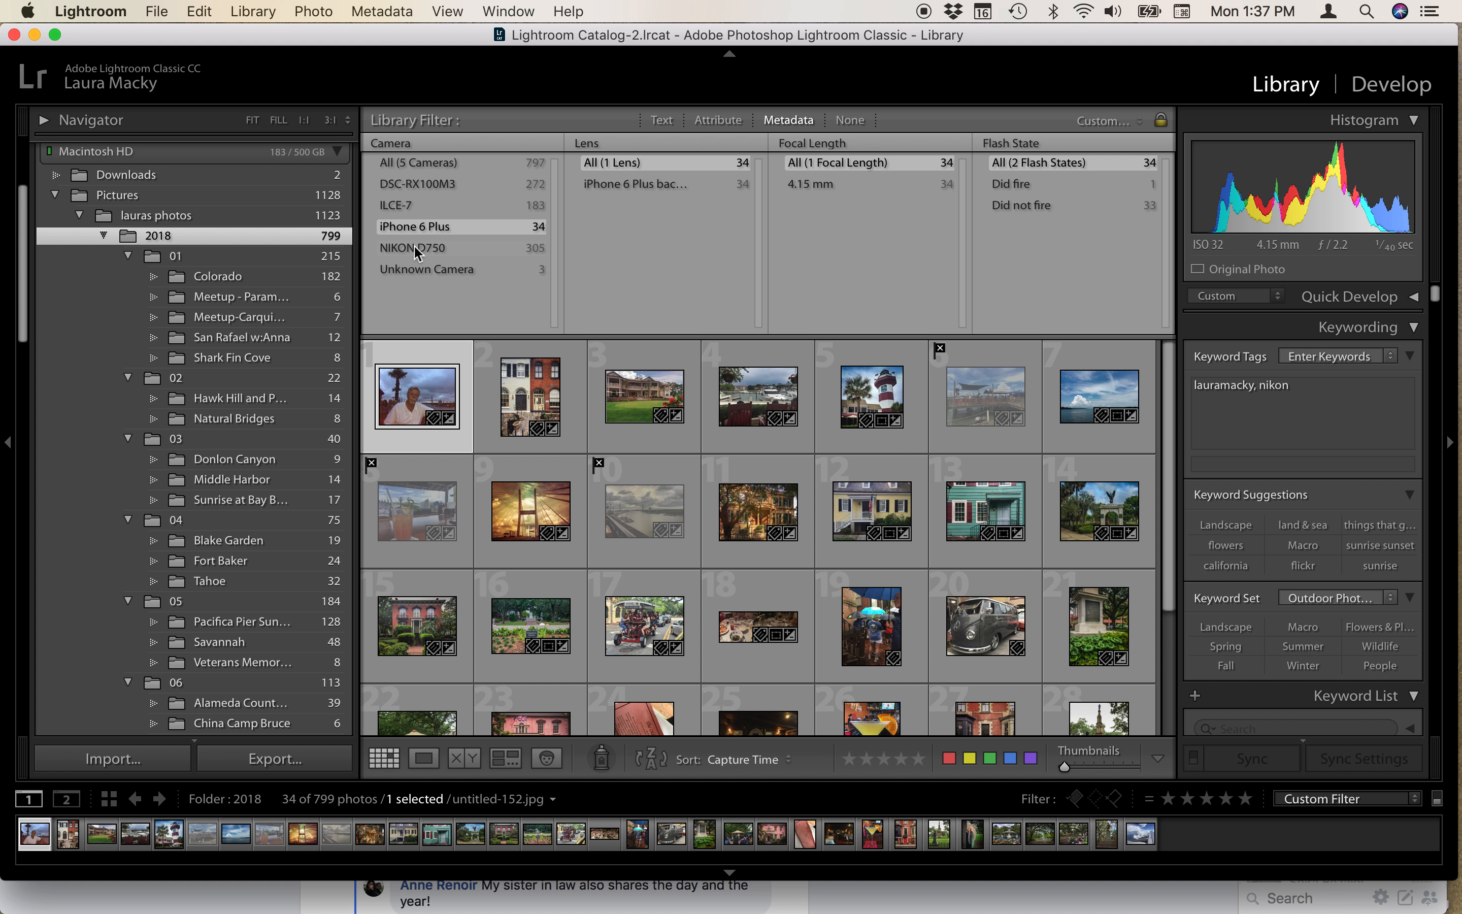
{"action": "left_click", "coordinate": [416, 248]}
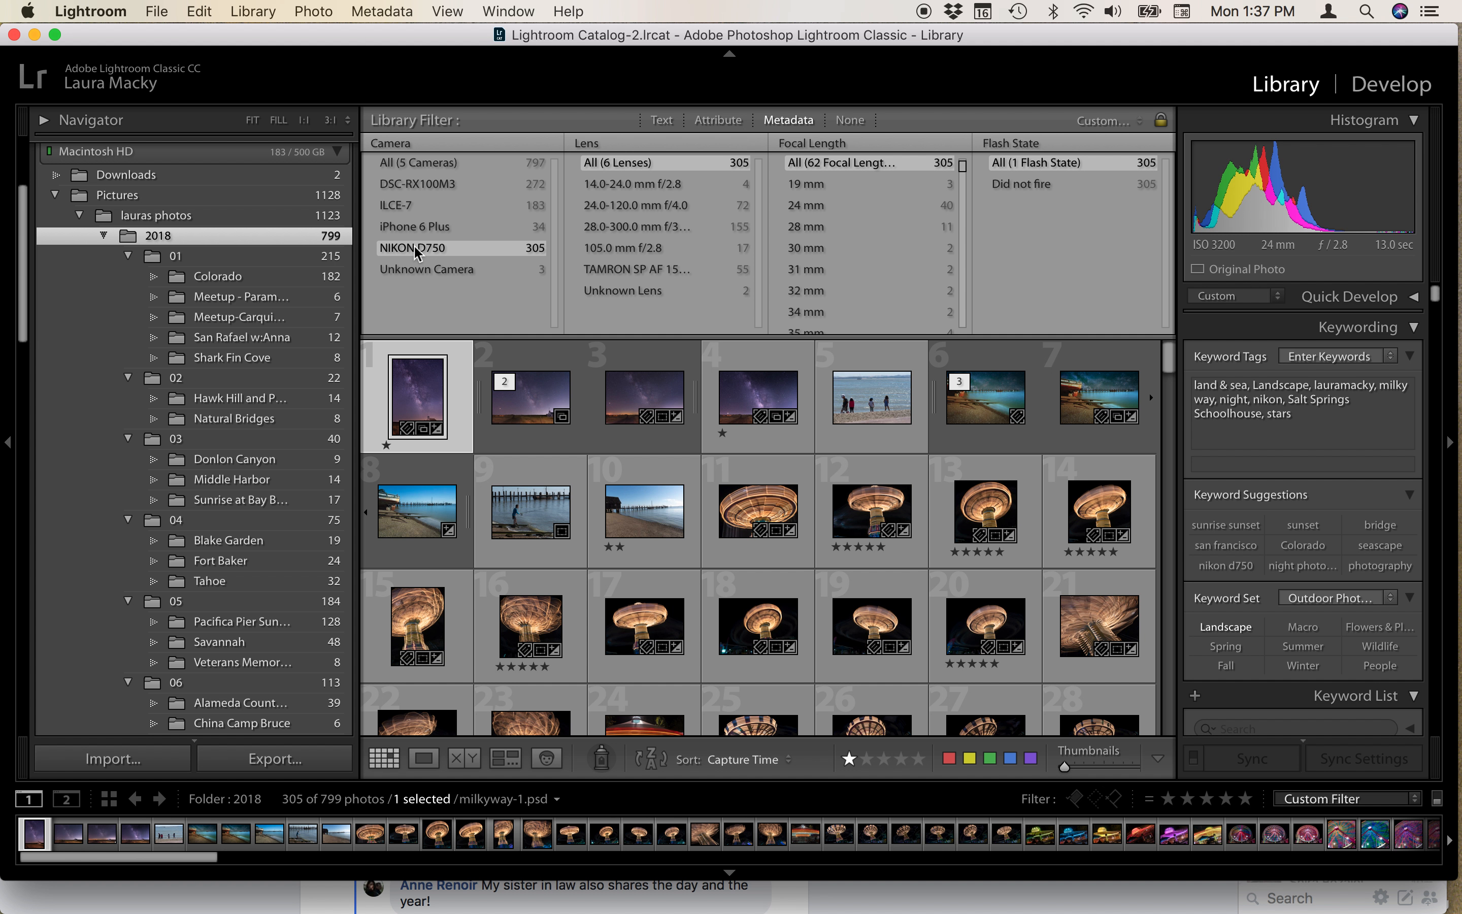
Narrow the NIKON D750 photos by the 14.0-24.0 mm and 24.0-120.0 mm lenses, with 24 mm focal length for the latter, and turn filtering off
{"action": "left_click", "coordinate": [617, 191]}
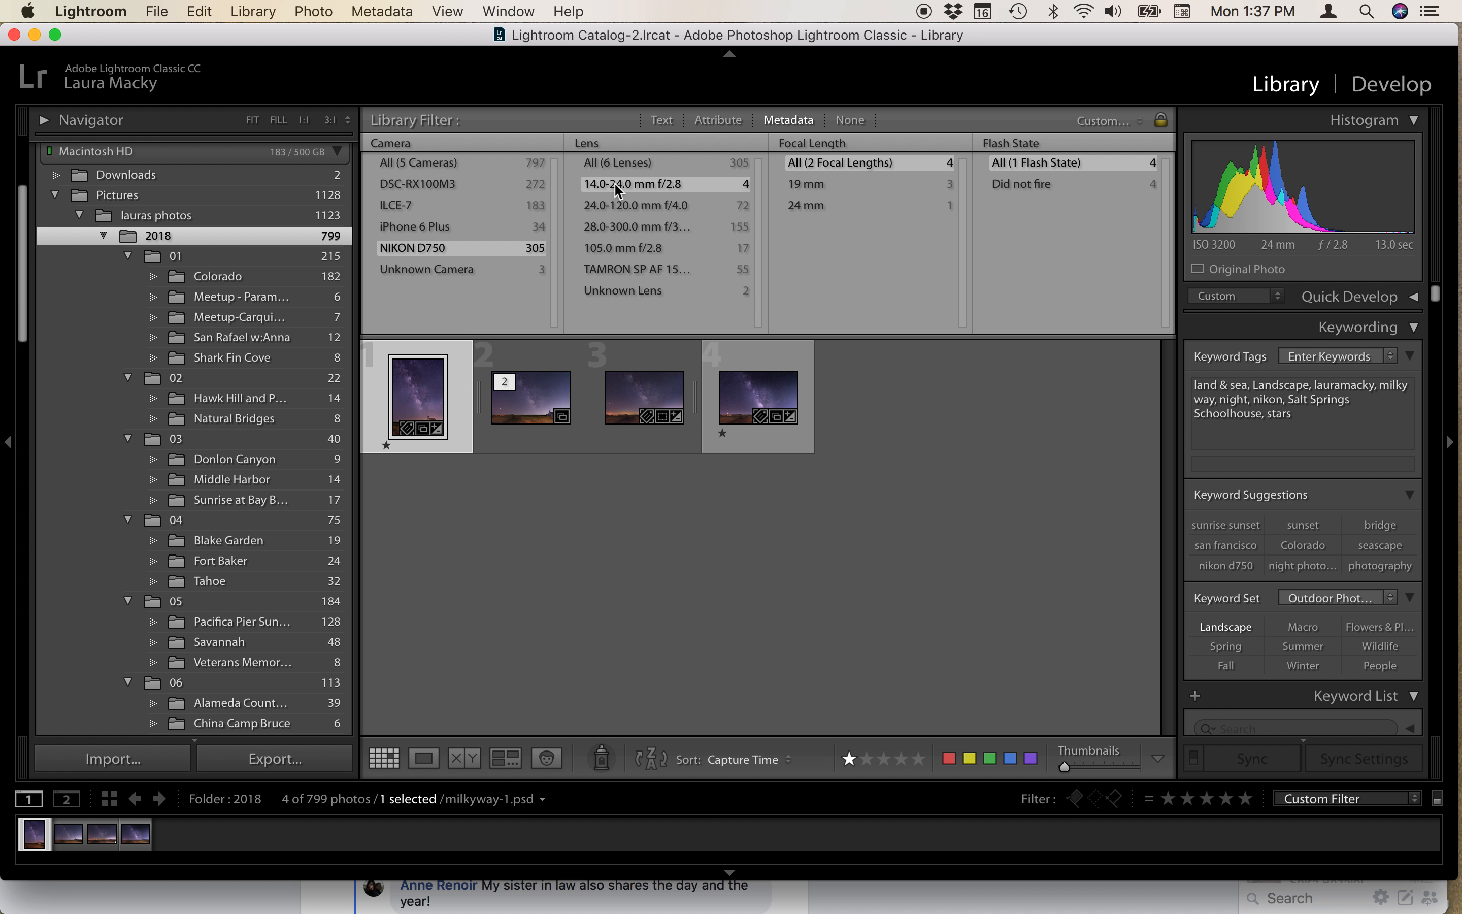
{"action": "left_click", "coordinate": [622, 206]}
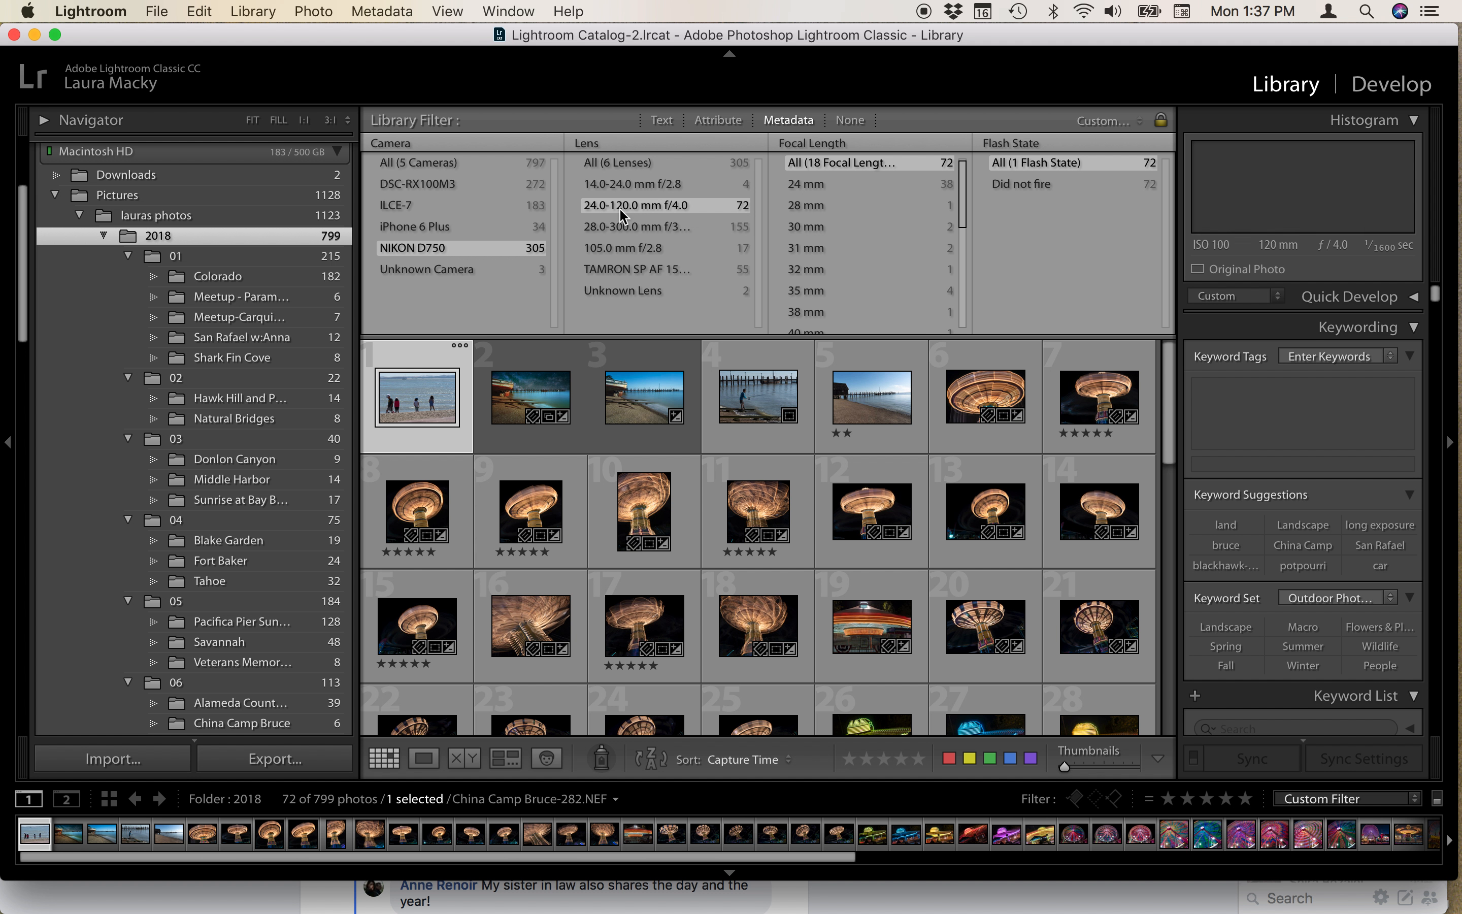
{"action": "left_click", "coordinate": [808, 189]}
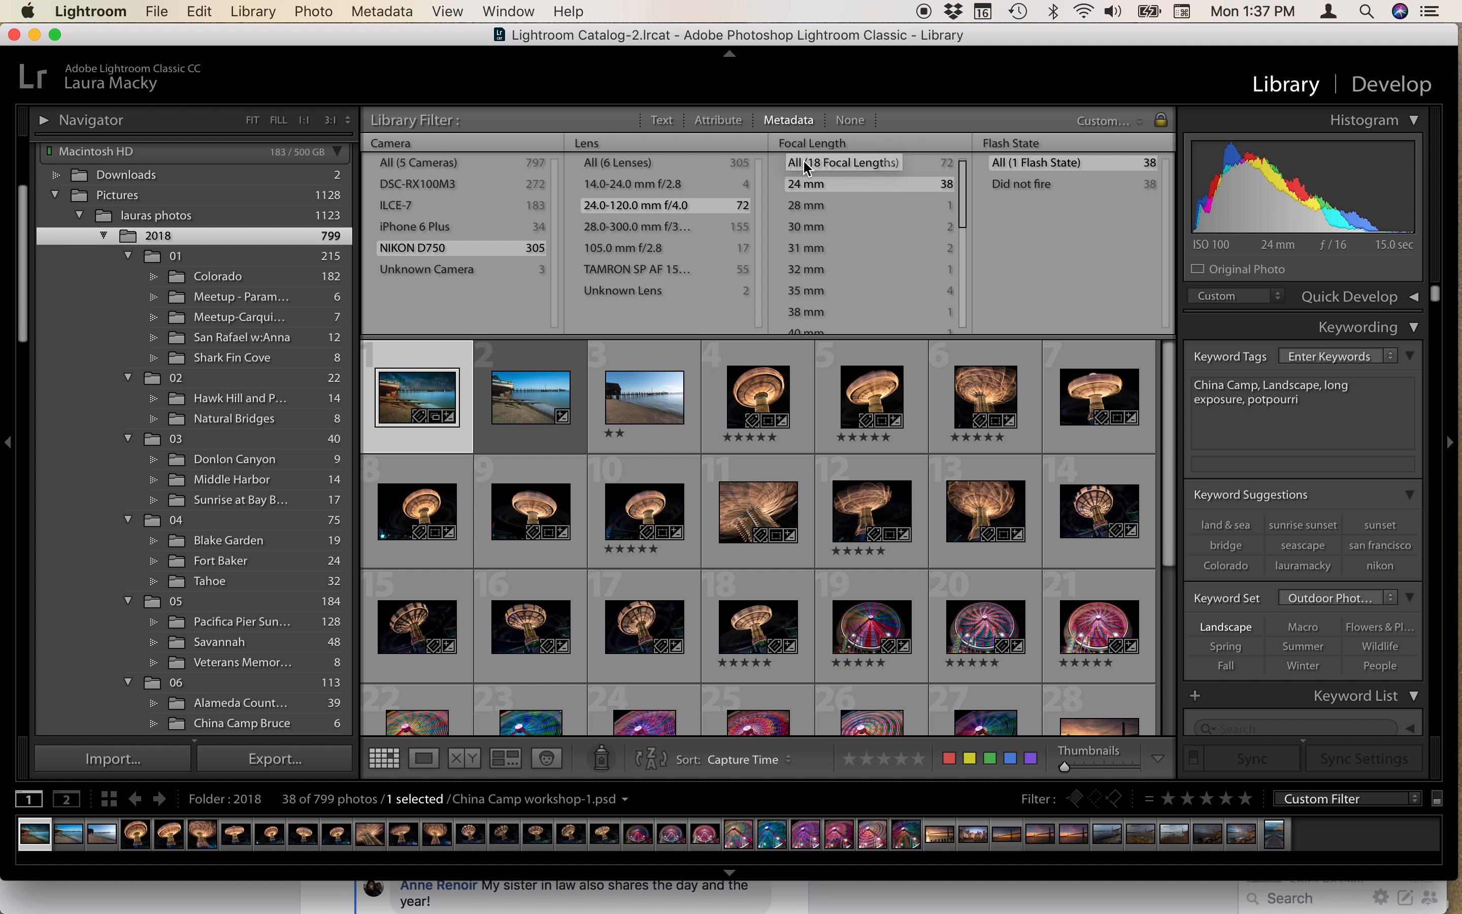
{"action": "left_click", "coordinate": [850, 122]}
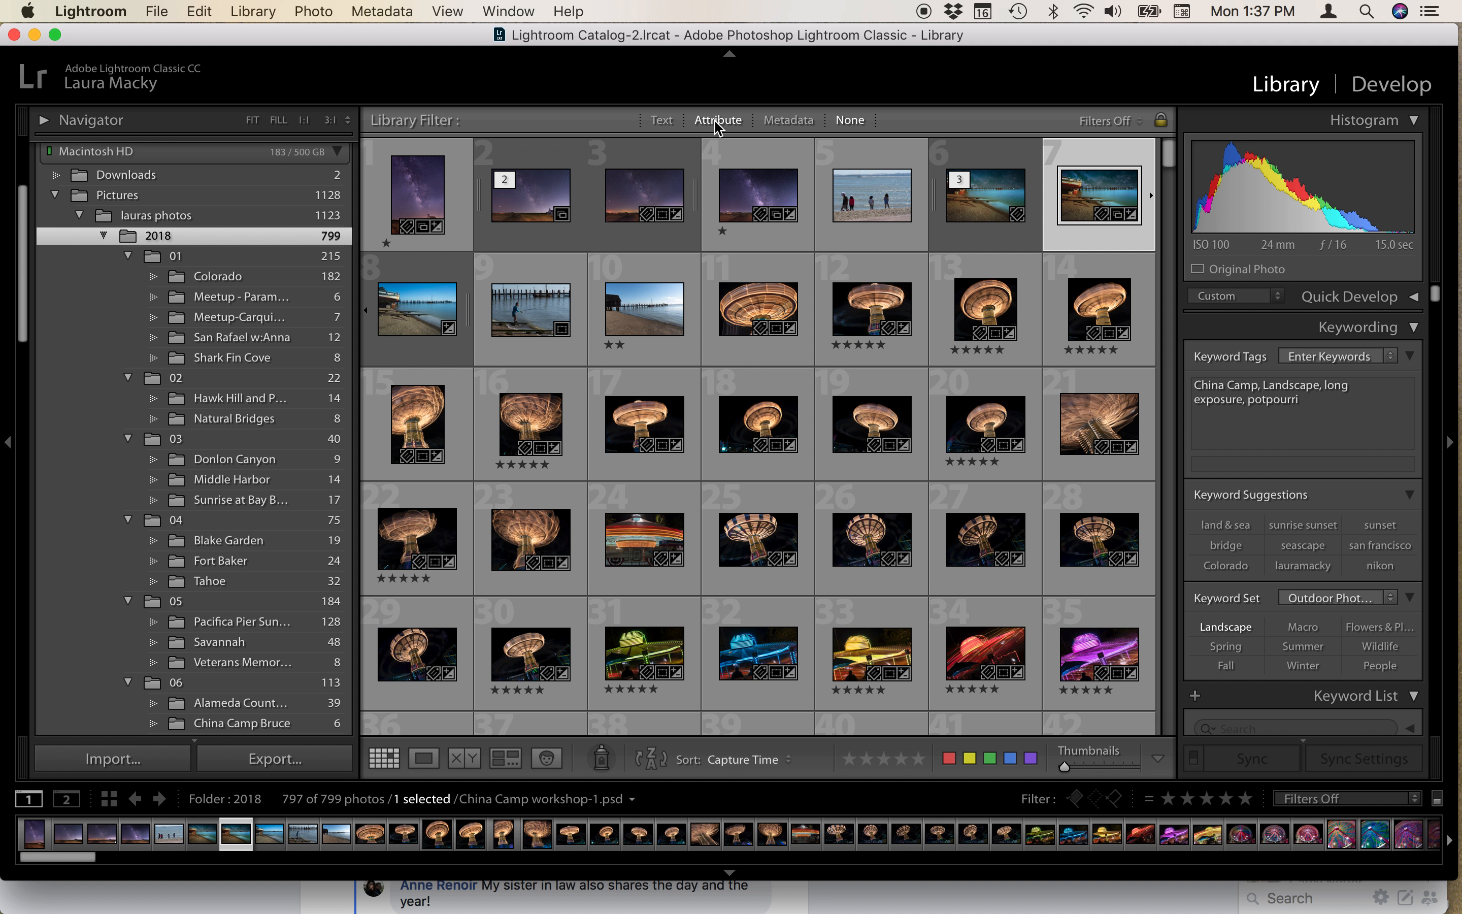
Switch the library filter to Attribute and show the unrated photos of the Havanese Playtime folder
{"action": "left_click", "coordinate": [716, 121]}
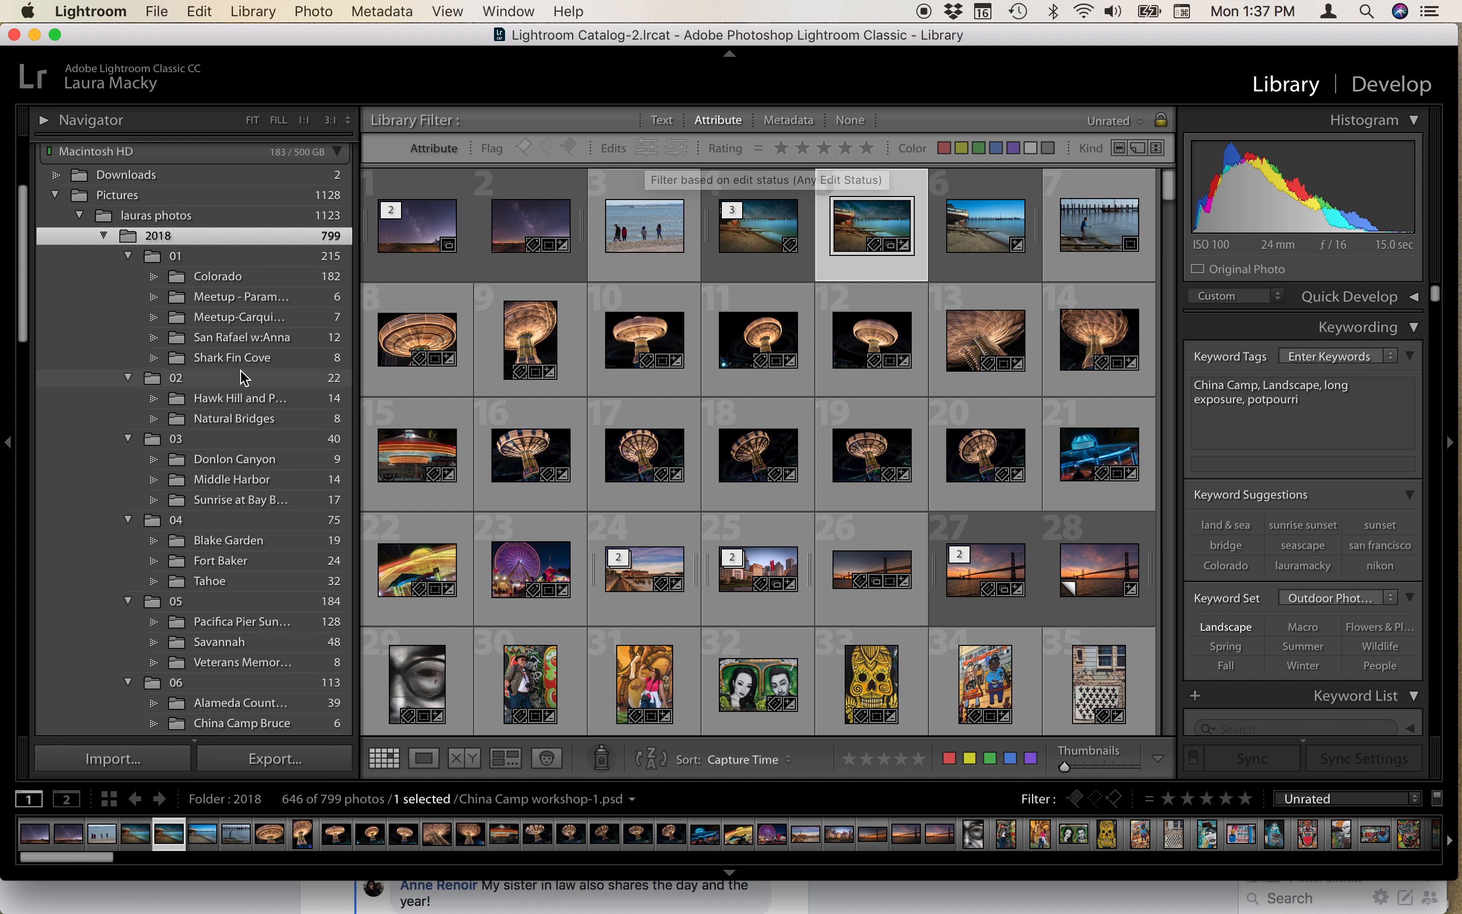
{"action": "scroll", "coordinate": [251, 376], "scroll_direction": "down", "scroll_amount": 5}
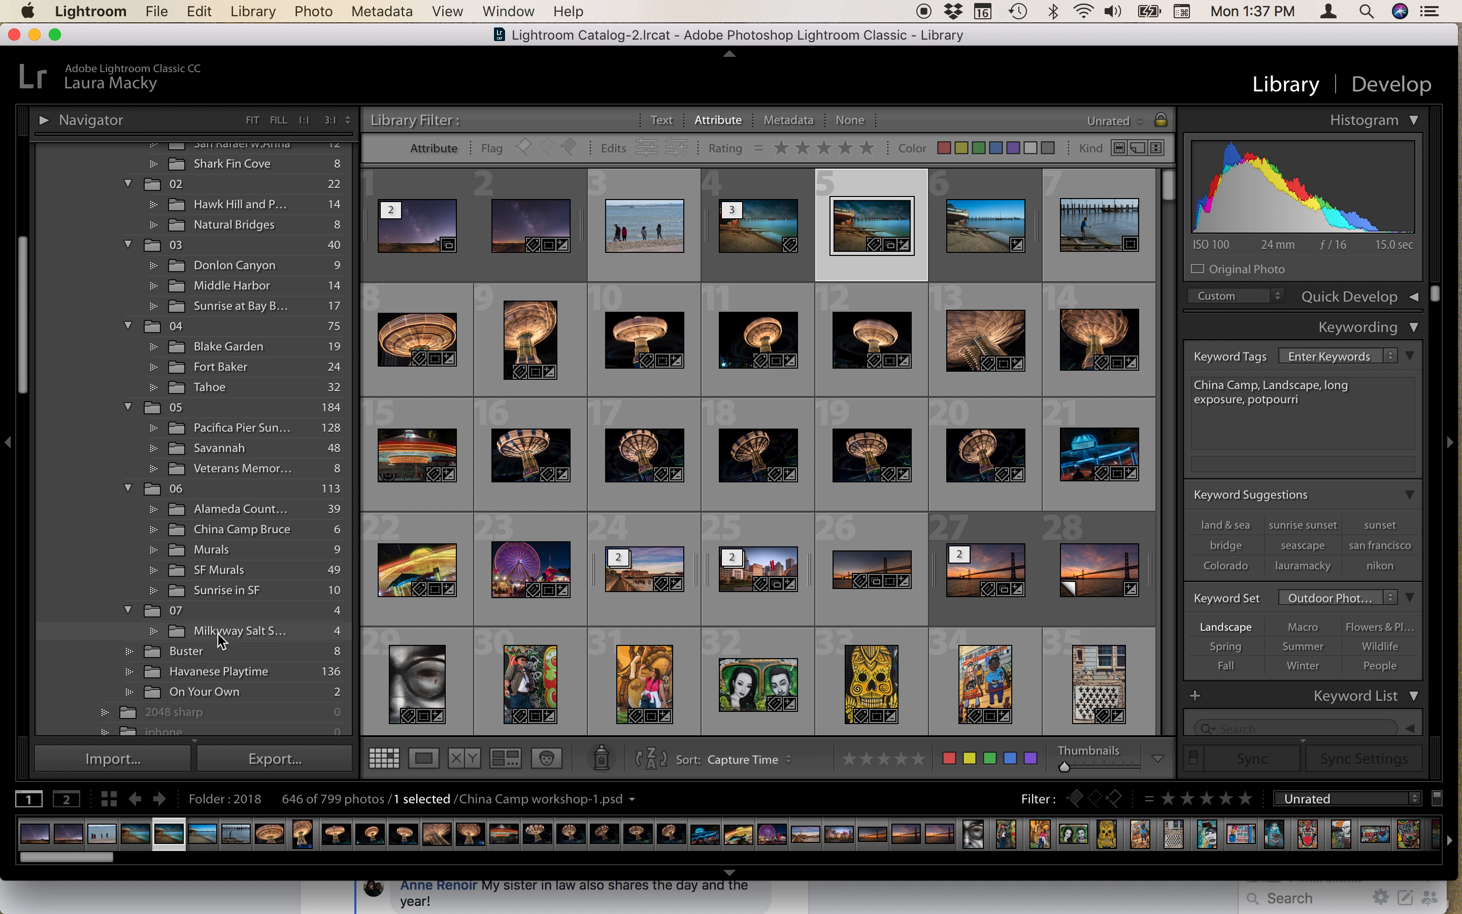
{"action": "left_click", "coordinate": [218, 676]}
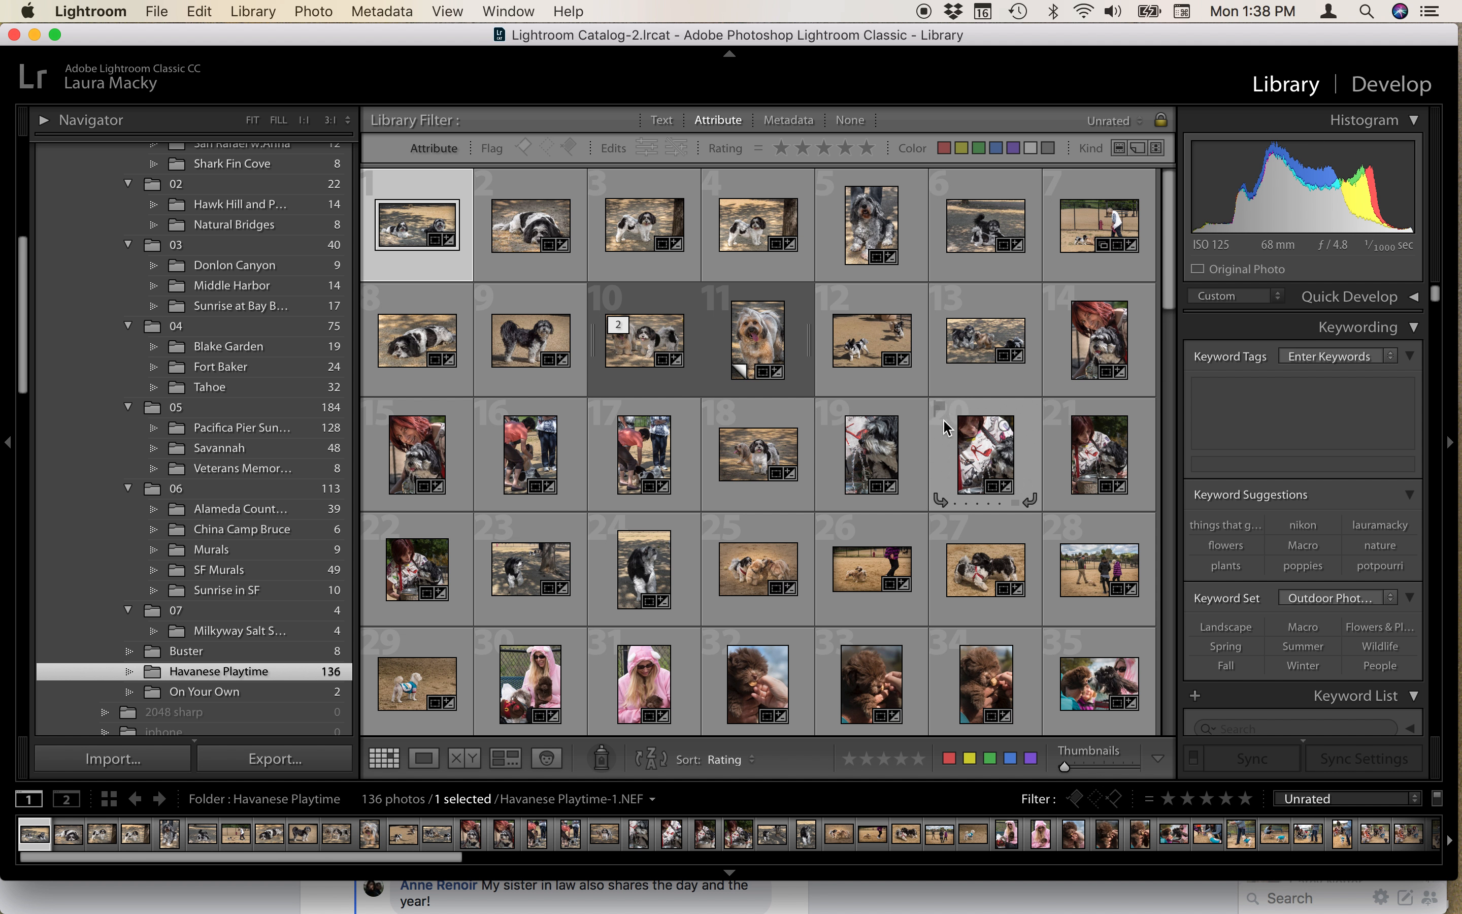
Enlarge the first Havanese Playtime photo and browse through the next few photos at full view
{"action": "double_click", "coordinate": [416, 234]}
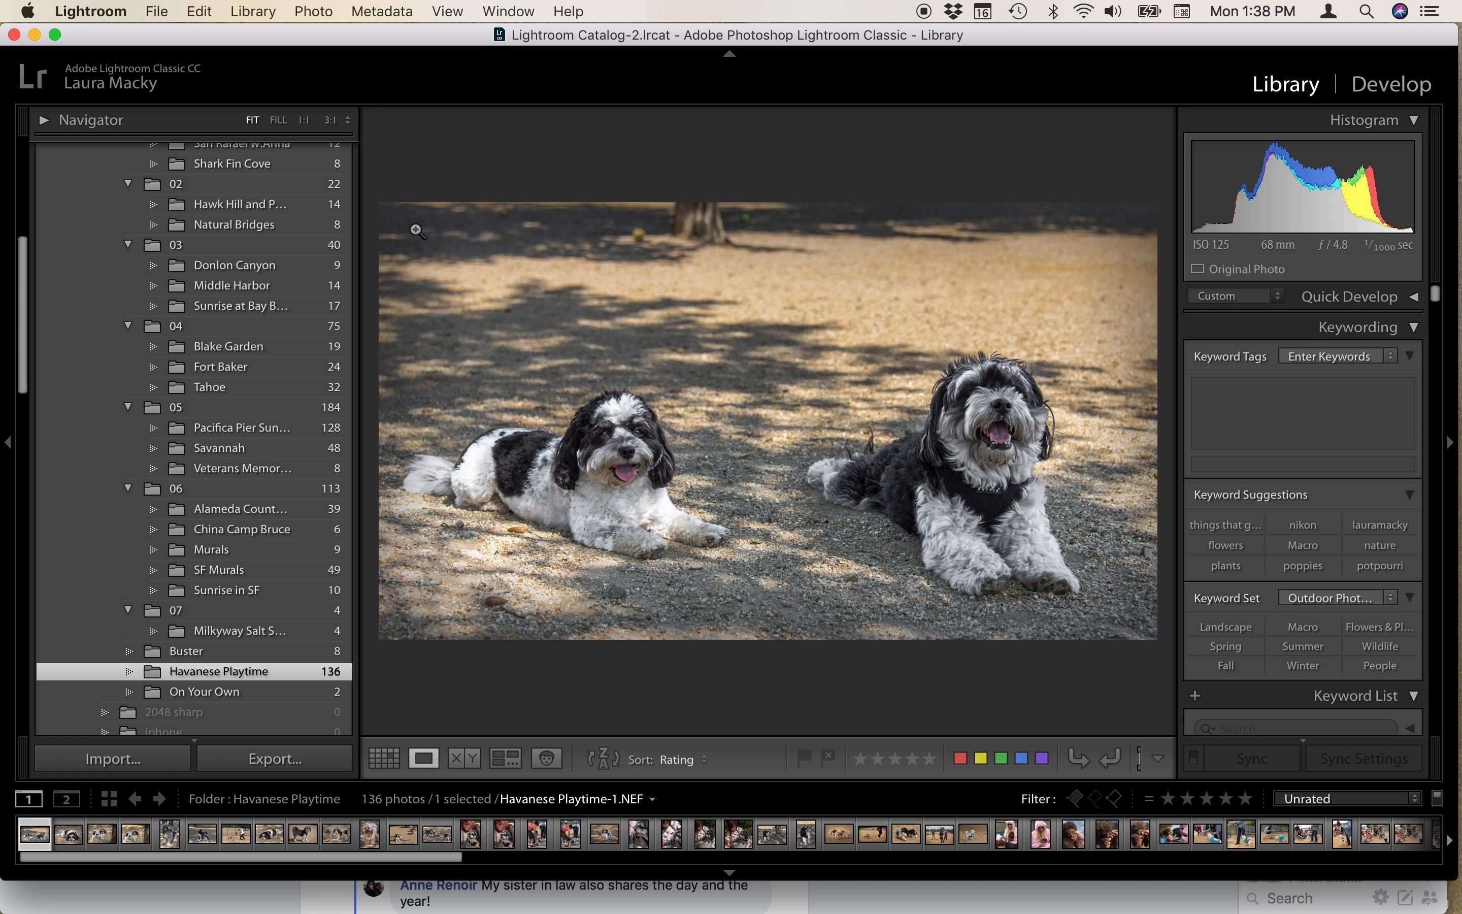
{"action": "key", "text": "Right"}
{"action": "key", "text": "Left"}
{"action": "key", "text": "Right"}
{"action": "key", "text": "Right"}
{"action": "key", "text": "Right"}
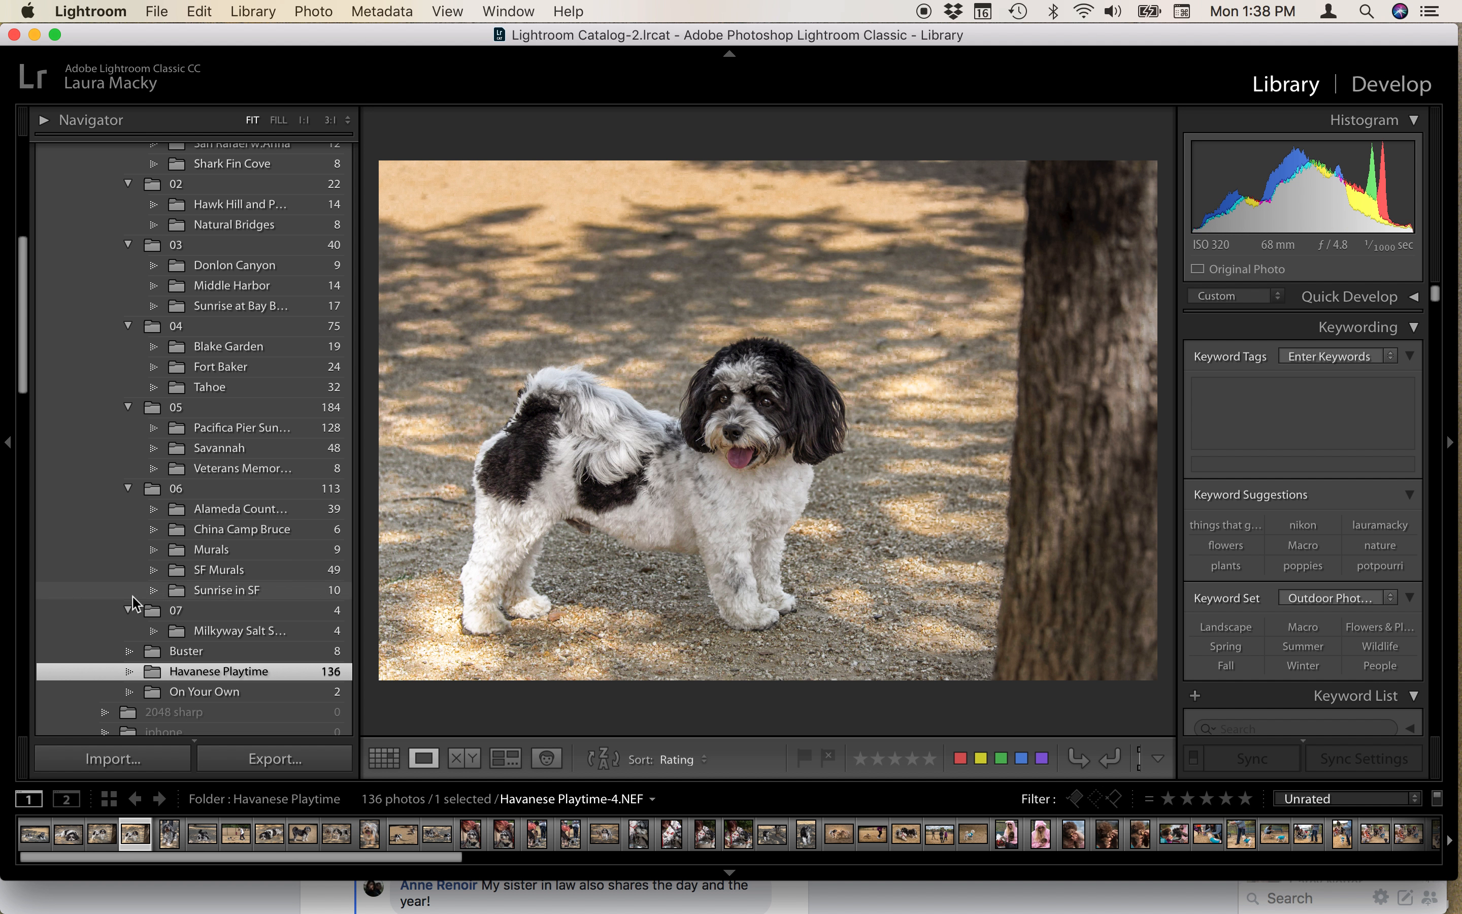
Go back to the first Havanese Playtime photo, rate it five stars, and return to the grid of thumbnails
{"action": "key", "text": "Left"}
{"action": "key", "text": "Left"}
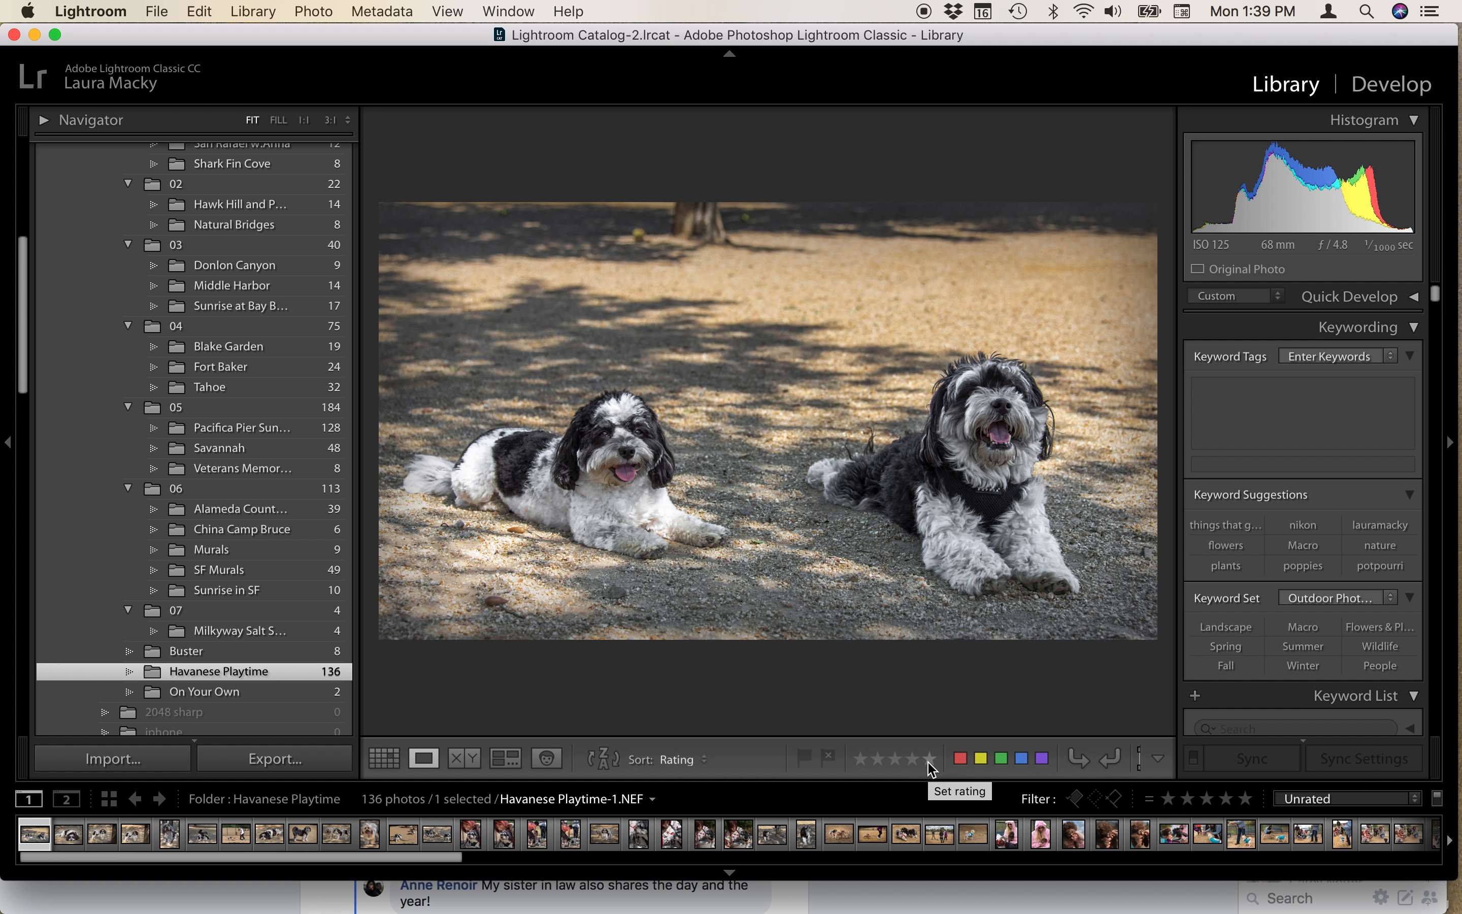
{"action": "key", "text": "5"}
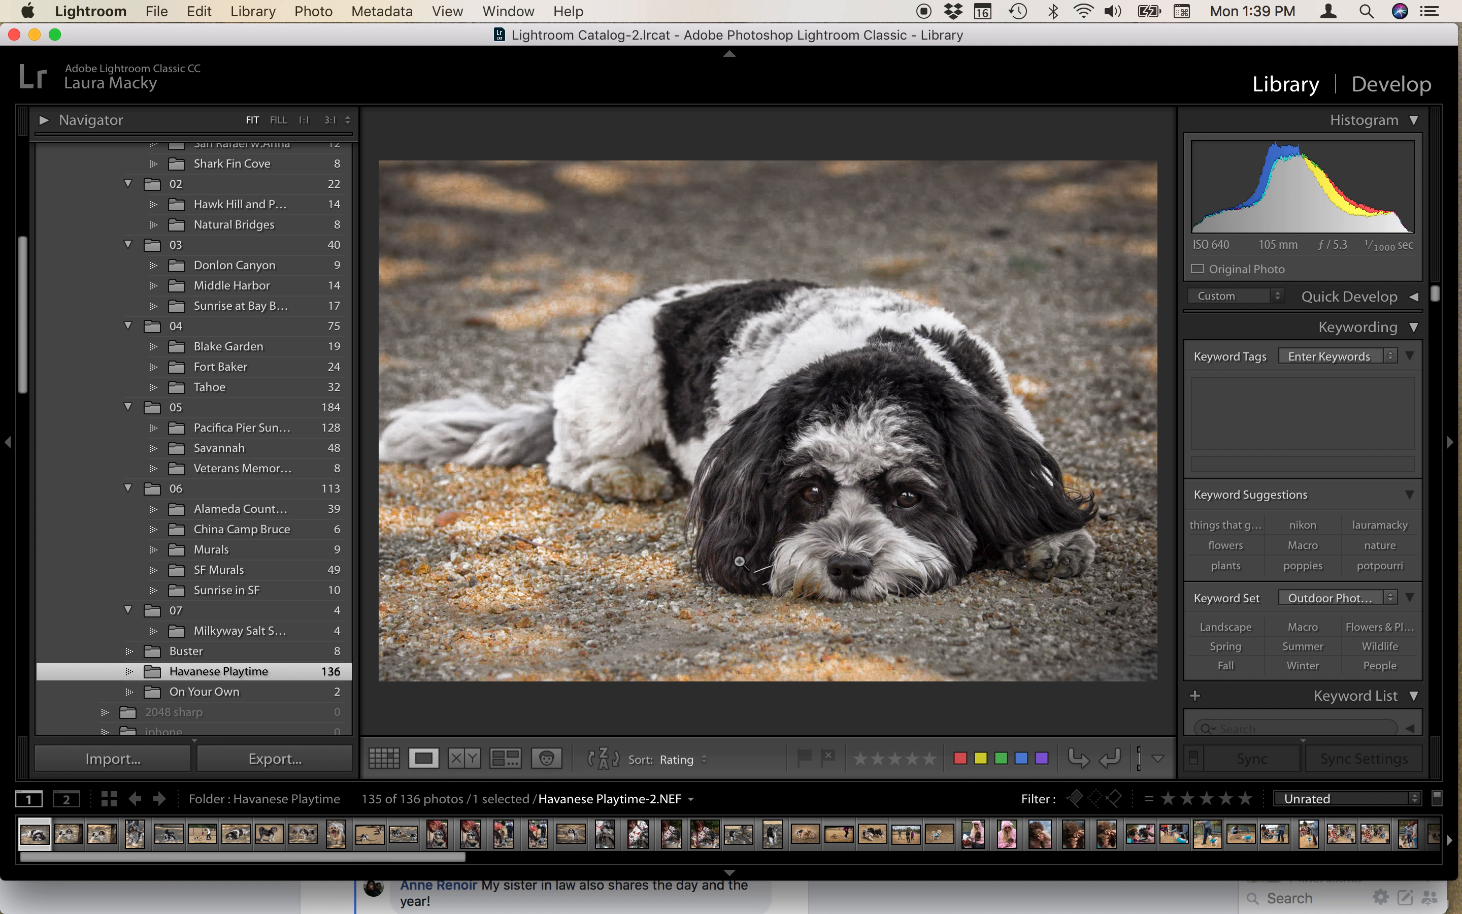
{"action": "key", "text": "g"}
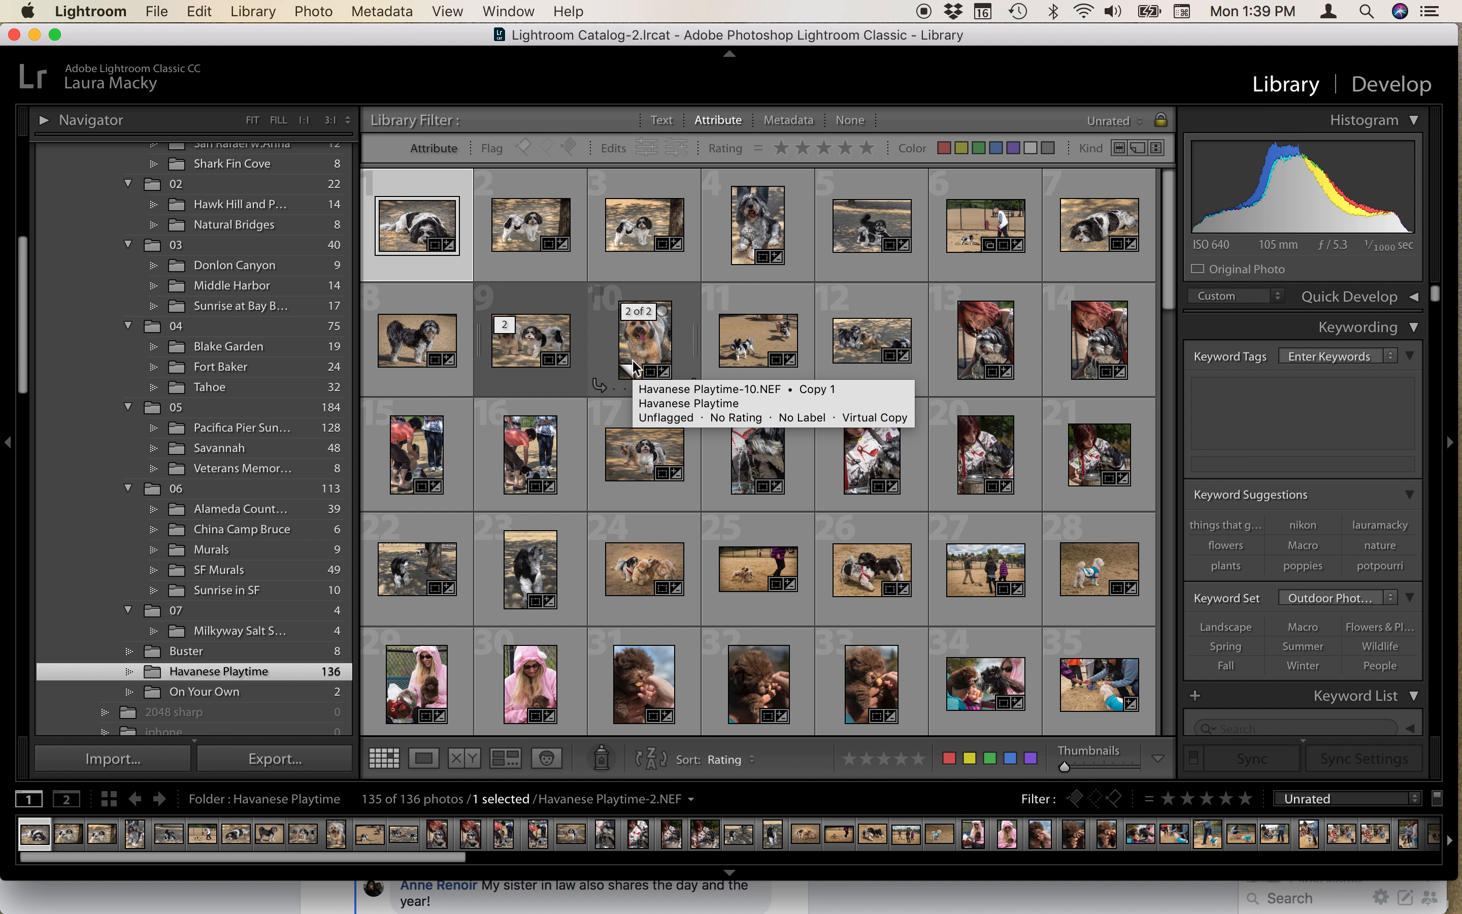
Look through the unrated Havanese Playtime photos and reverse their sort direction, keeping them sorted by rating
{"action": "scroll", "coordinate": [632, 360], "scroll_direction": "down", "scroll_amount": 20}
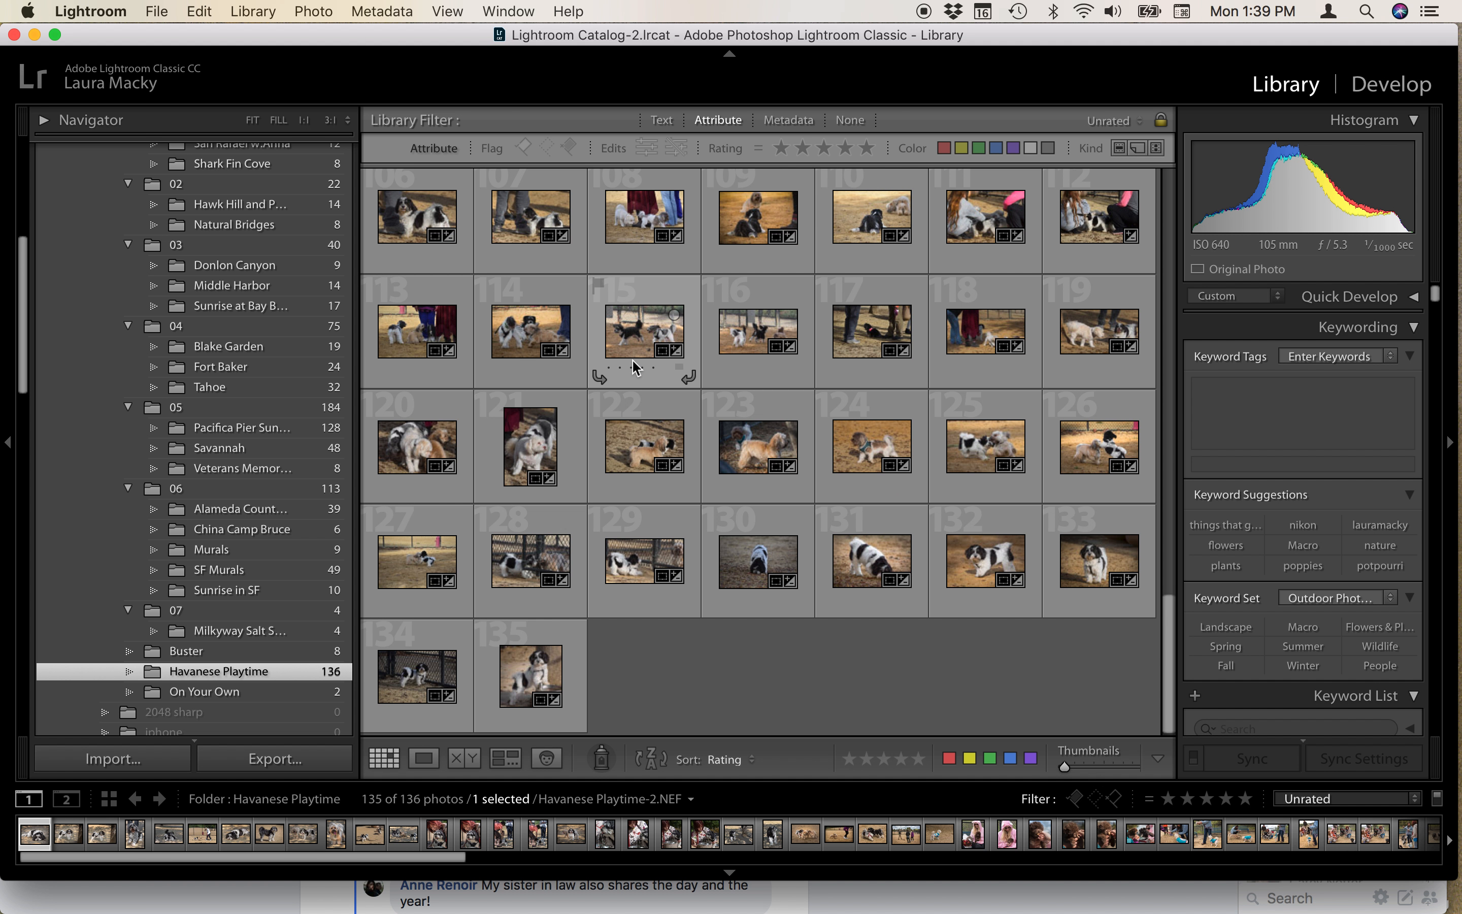
{"action": "scroll", "coordinate": [637, 371], "scroll_direction": "up", "scroll_amount": 20}
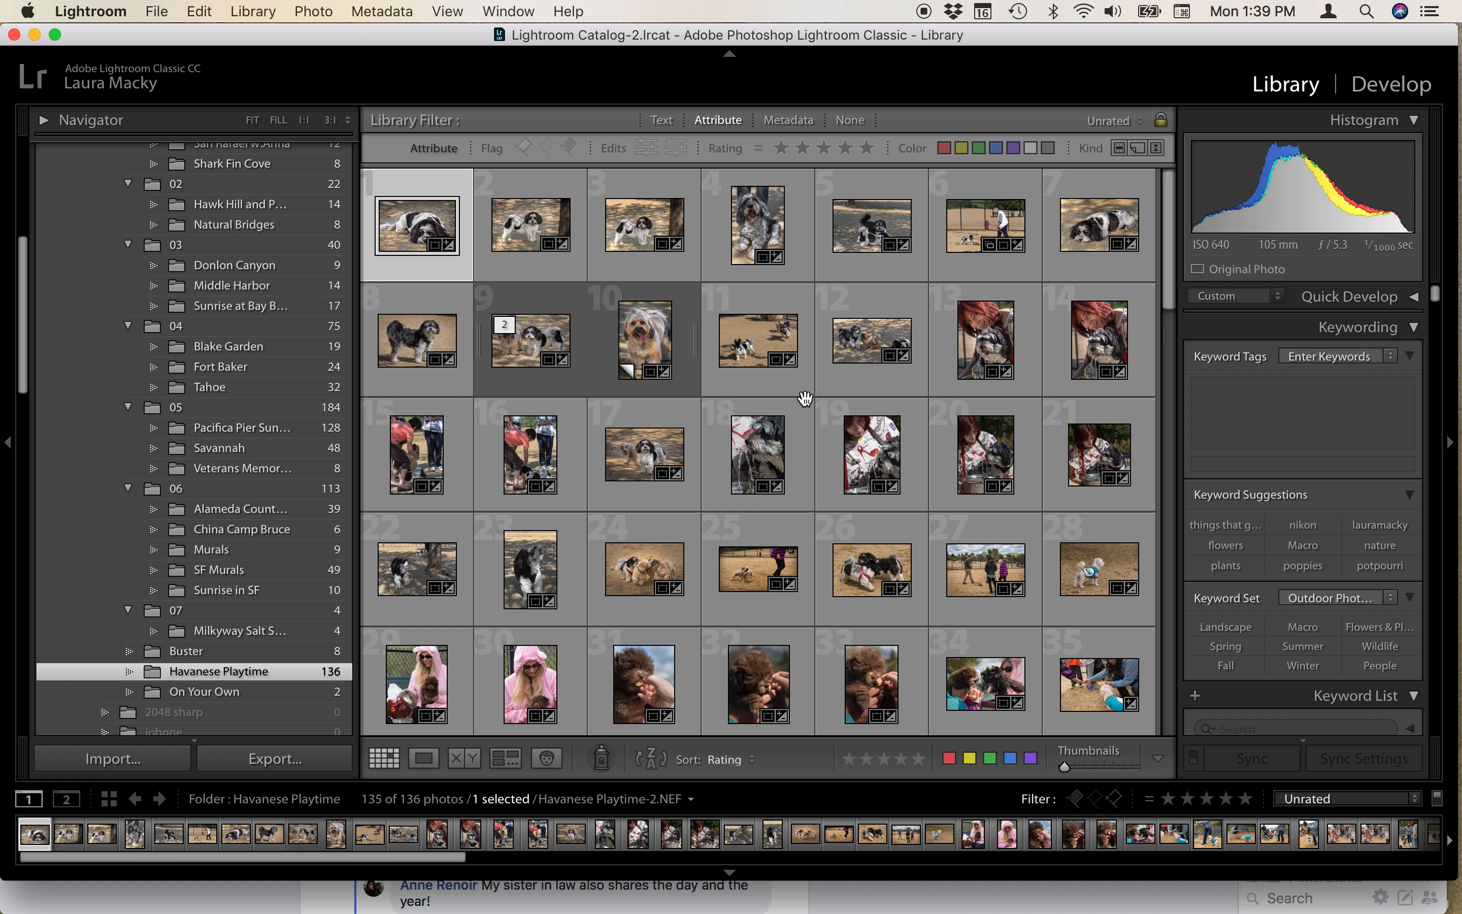
{"action": "left_click", "coordinate": [649, 759]}
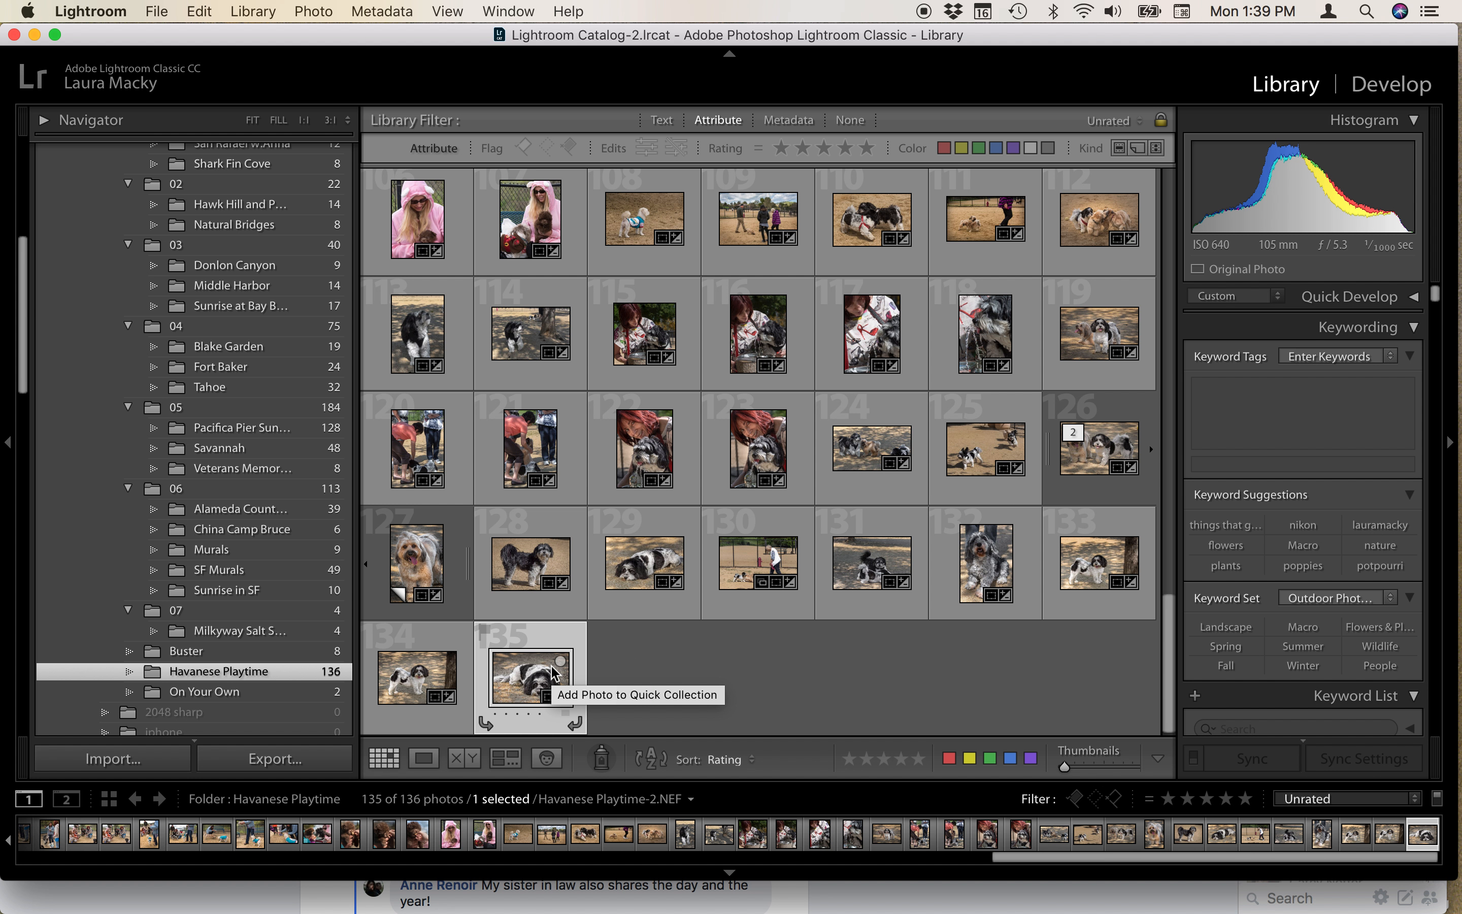
{"action": "scroll", "coordinate": [552, 666], "scroll_direction": "up", "scroll_amount": 20}
{"action": "scroll", "coordinate": [506, 530], "scroll_direction": "down", "scroll_amount": 20}
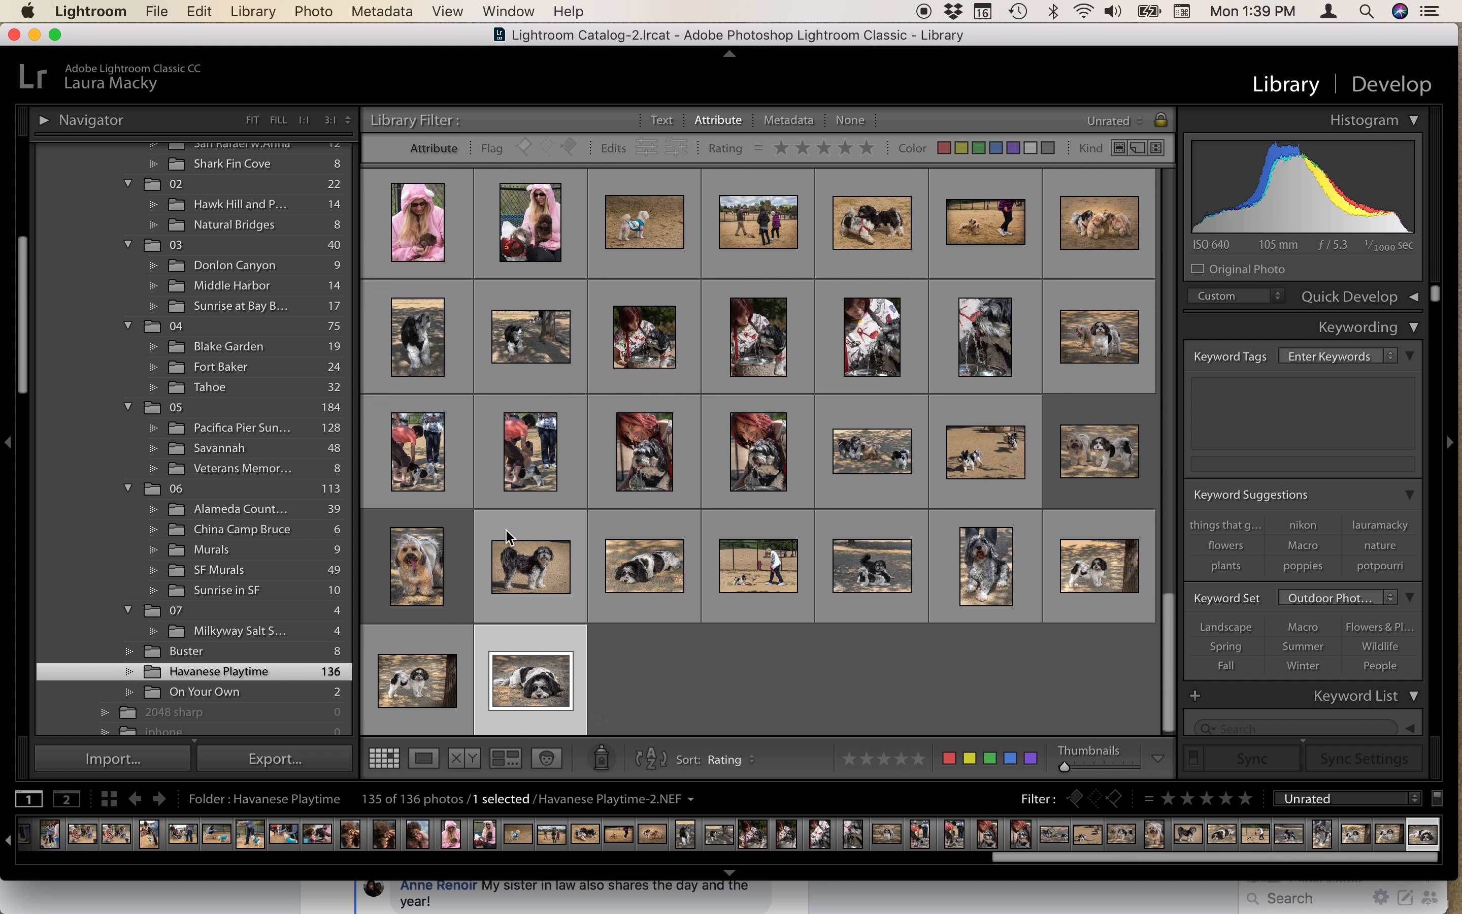
{"action": "scroll", "coordinate": [506, 530], "scroll_direction": "up", "scroll_amount": 15}
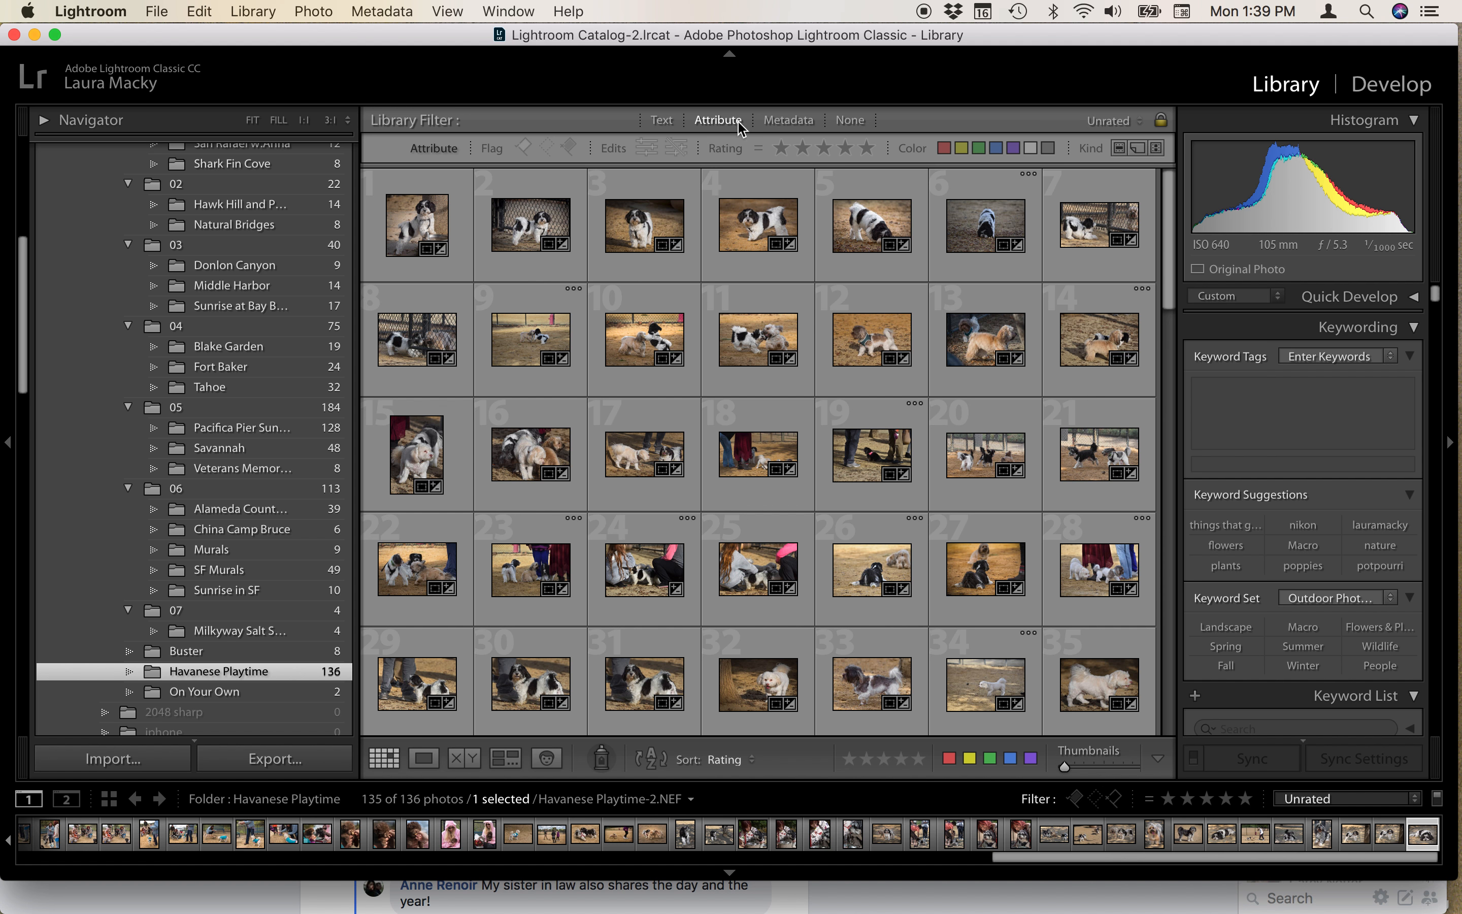
Filter the Havanese Playtime folder to five-star photos, then turn filtering off and go back to the start of the grid
{"action": "left_click", "coordinate": [867, 148]}
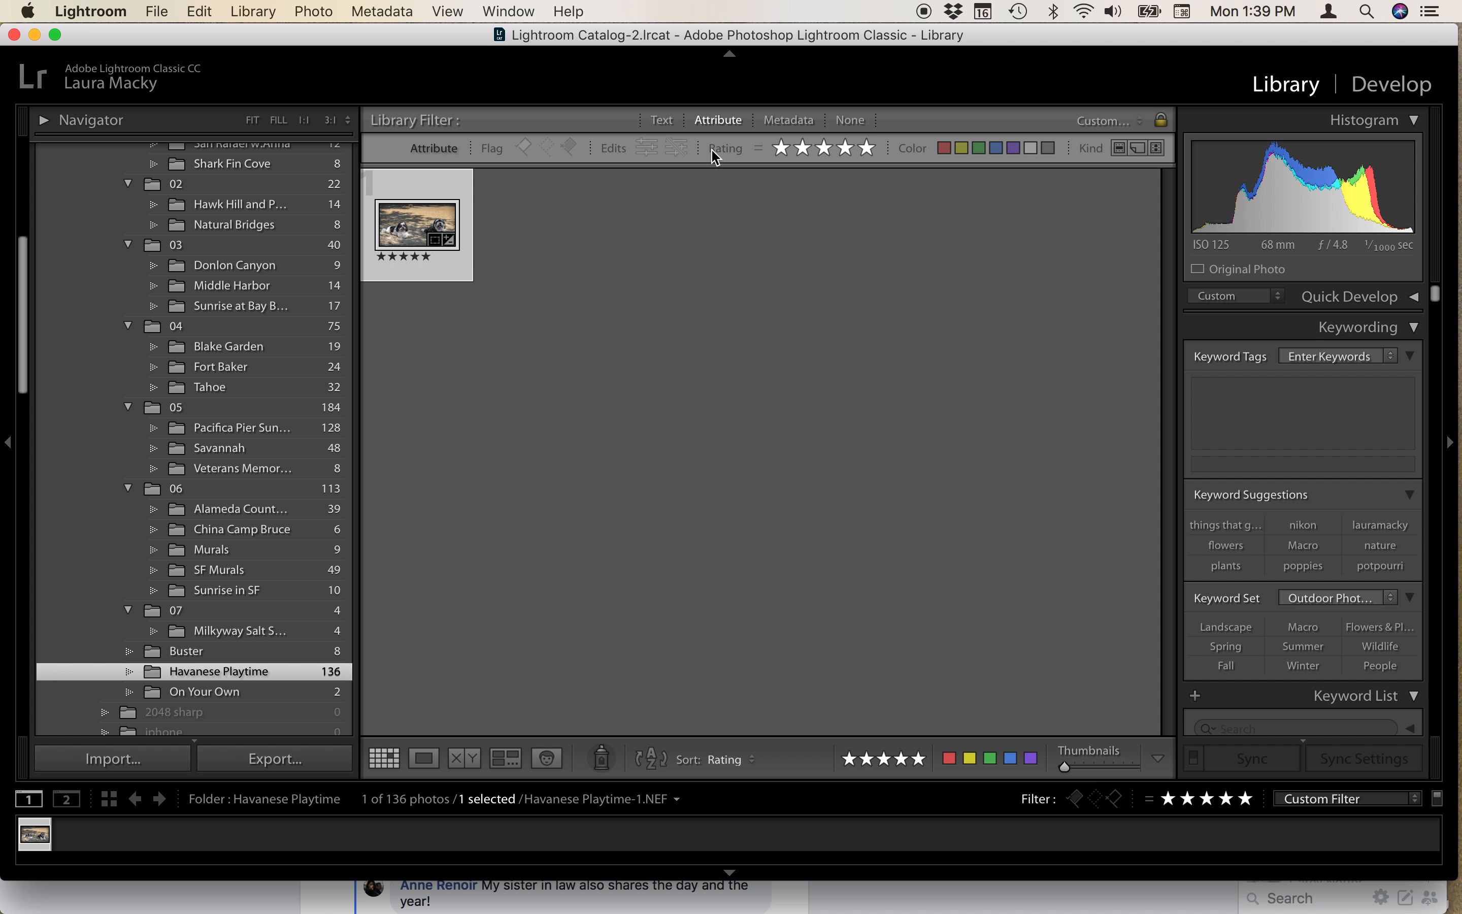
{"action": "left_click", "coordinate": [847, 121]}
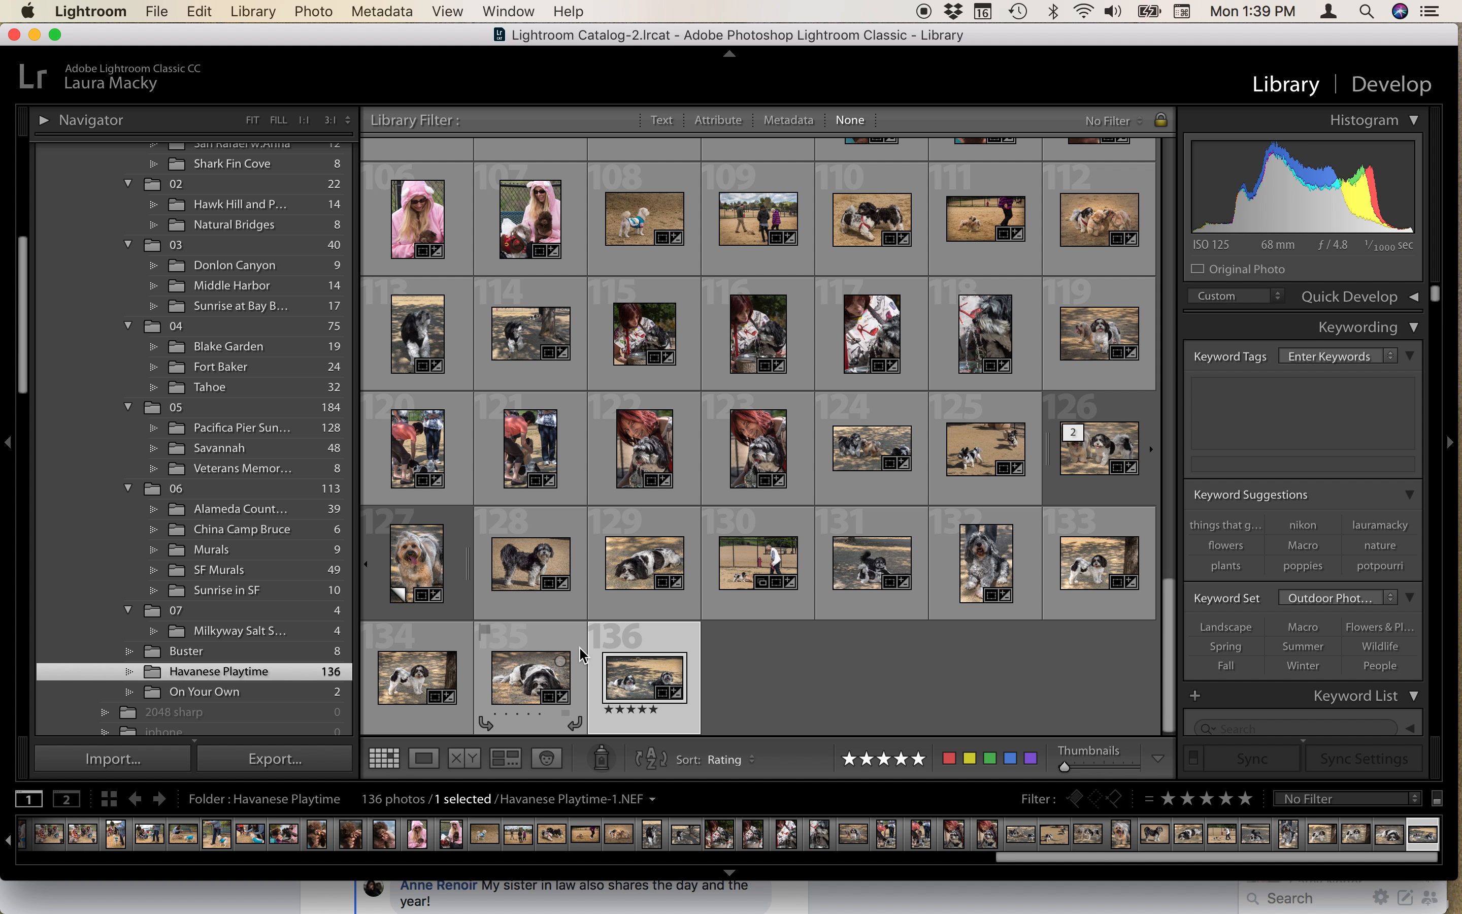
{"action": "scroll", "coordinate": [534, 592], "scroll_direction": "up", "scroll_amount": 20}
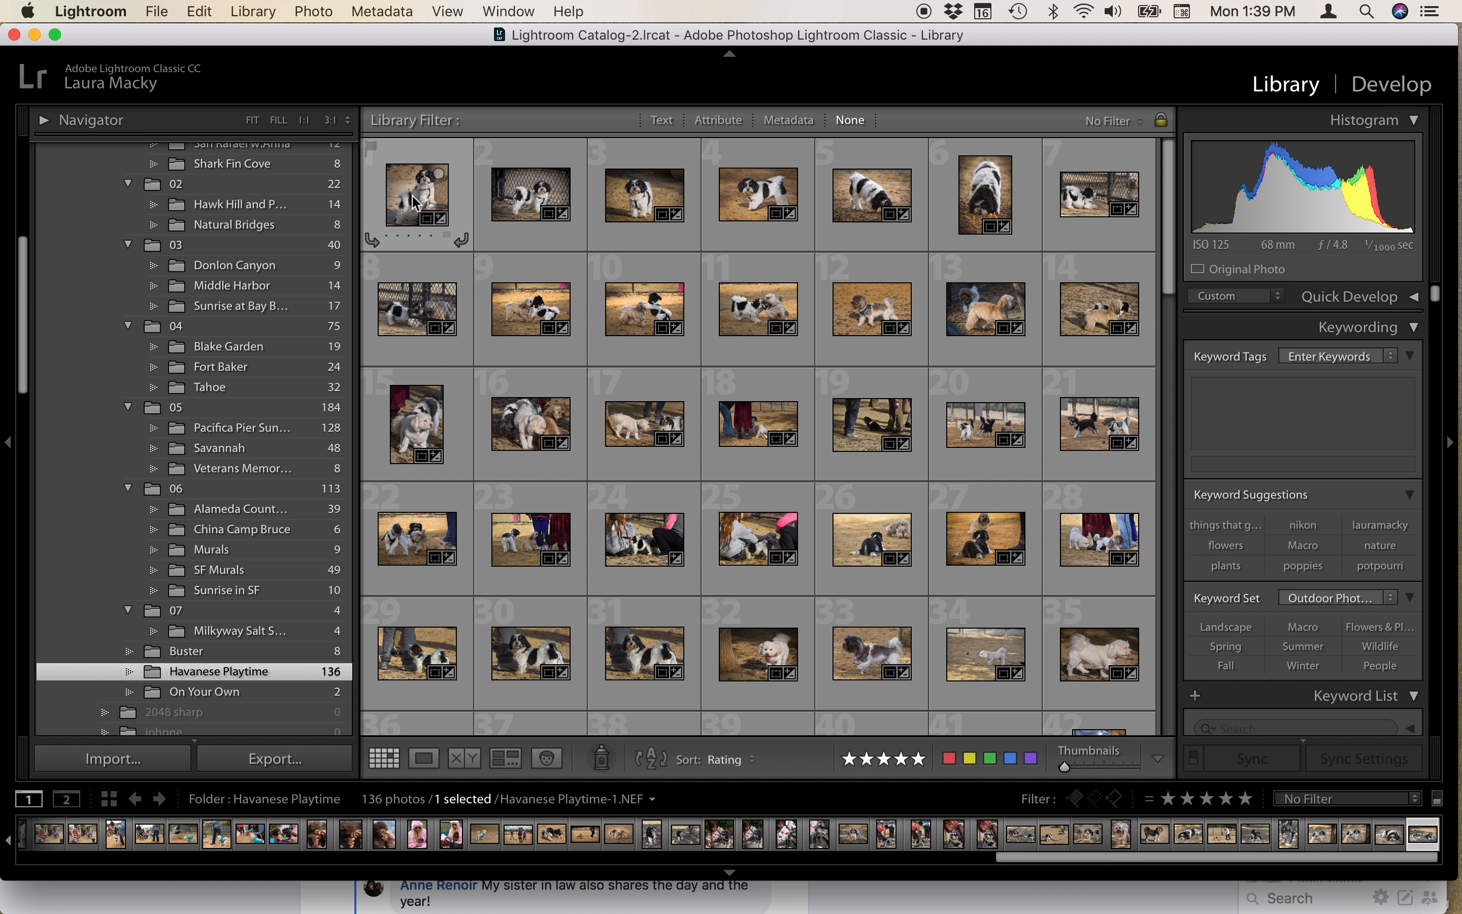
Enlarge Havanese Playtime-135, rate it five stars, and move on to the neighbouring photo
{"action": "double_click", "coordinate": [414, 203]}
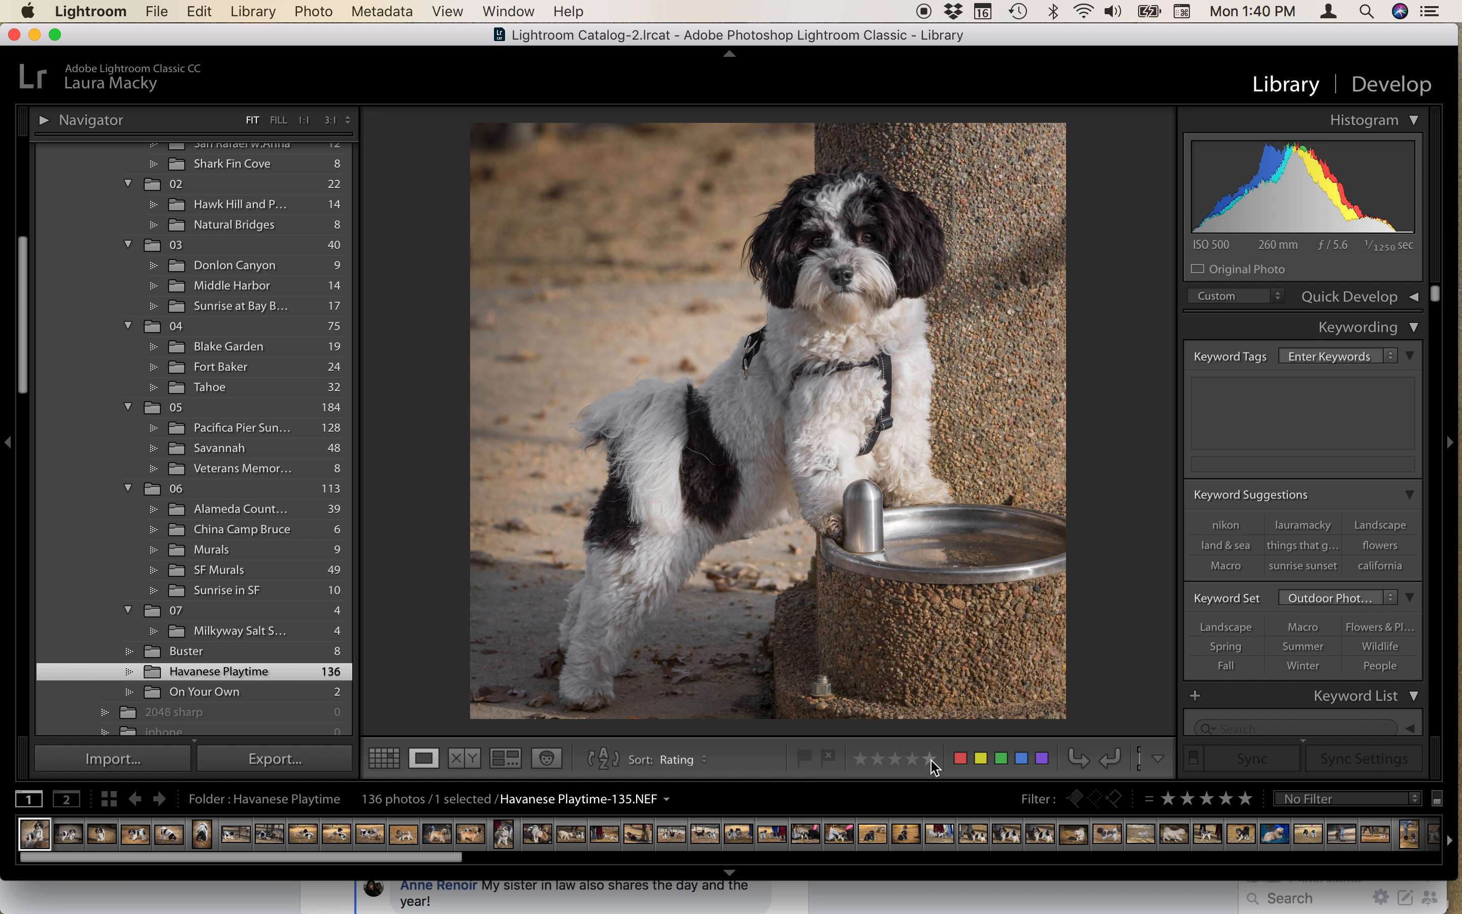
{"action": "key", "text": "4"}
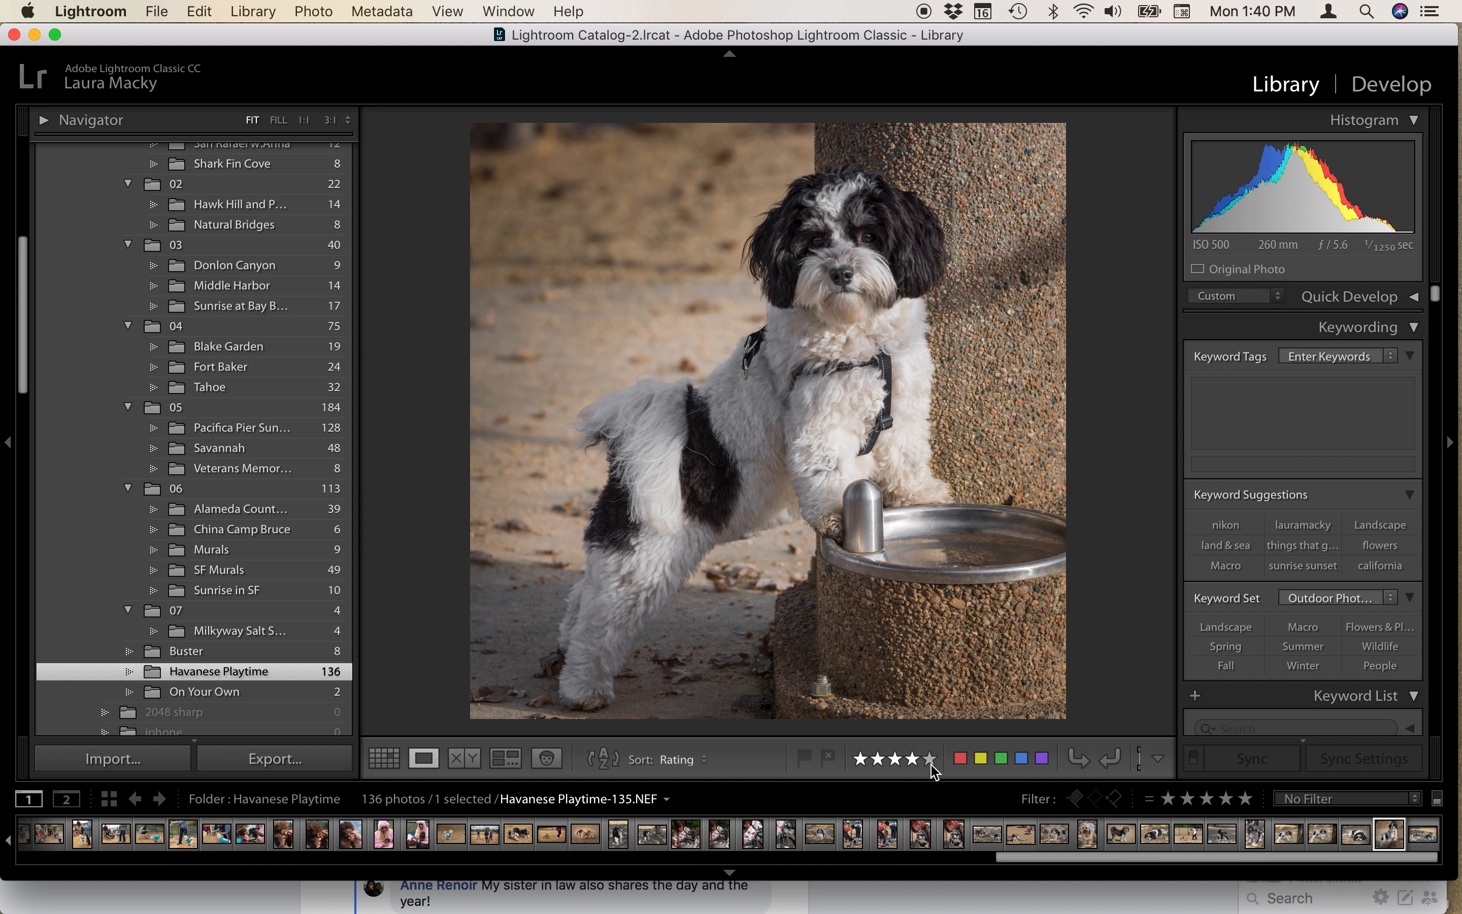
{"action": "left_click", "coordinate": [931, 761]}
{"action": "key", "text": "4"}
{"action": "key", "text": "Right"}
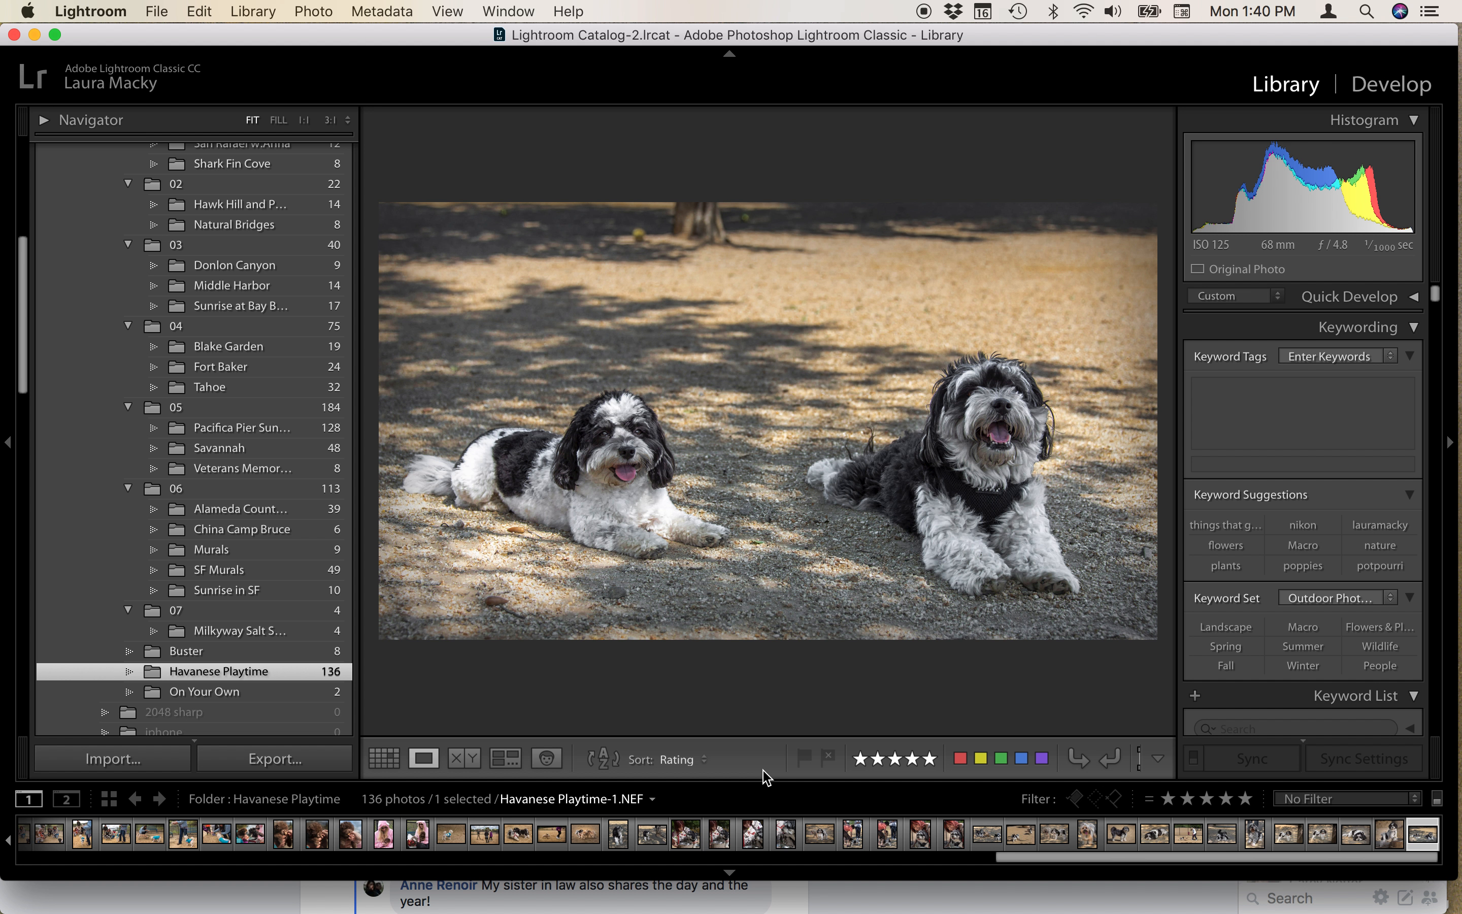
Go back to Havanese Playtime-2 in the enlarged view and rate it five stars
{"action": "key", "text": "Left"}
{"action": "key", "text": "Left"}
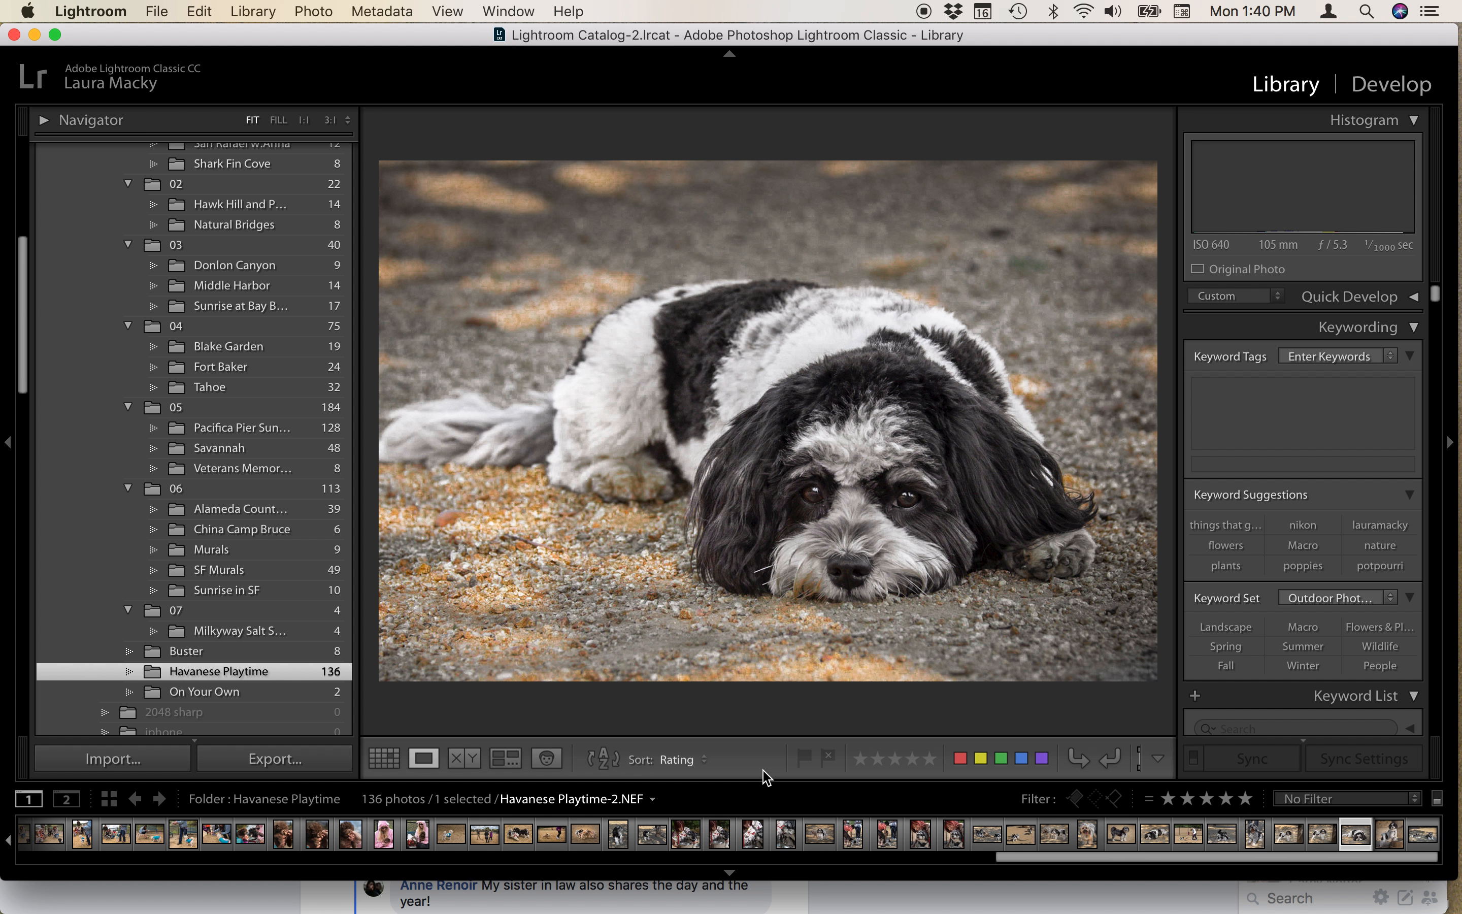
{"action": "left_click", "coordinate": [931, 763]}
Rate Havanese Playtime-3 three stars and Havanese Playtime-4 four stars in the enlarged view
{"action": "key", "text": "Left"}
{"action": "key", "text": "Left"}
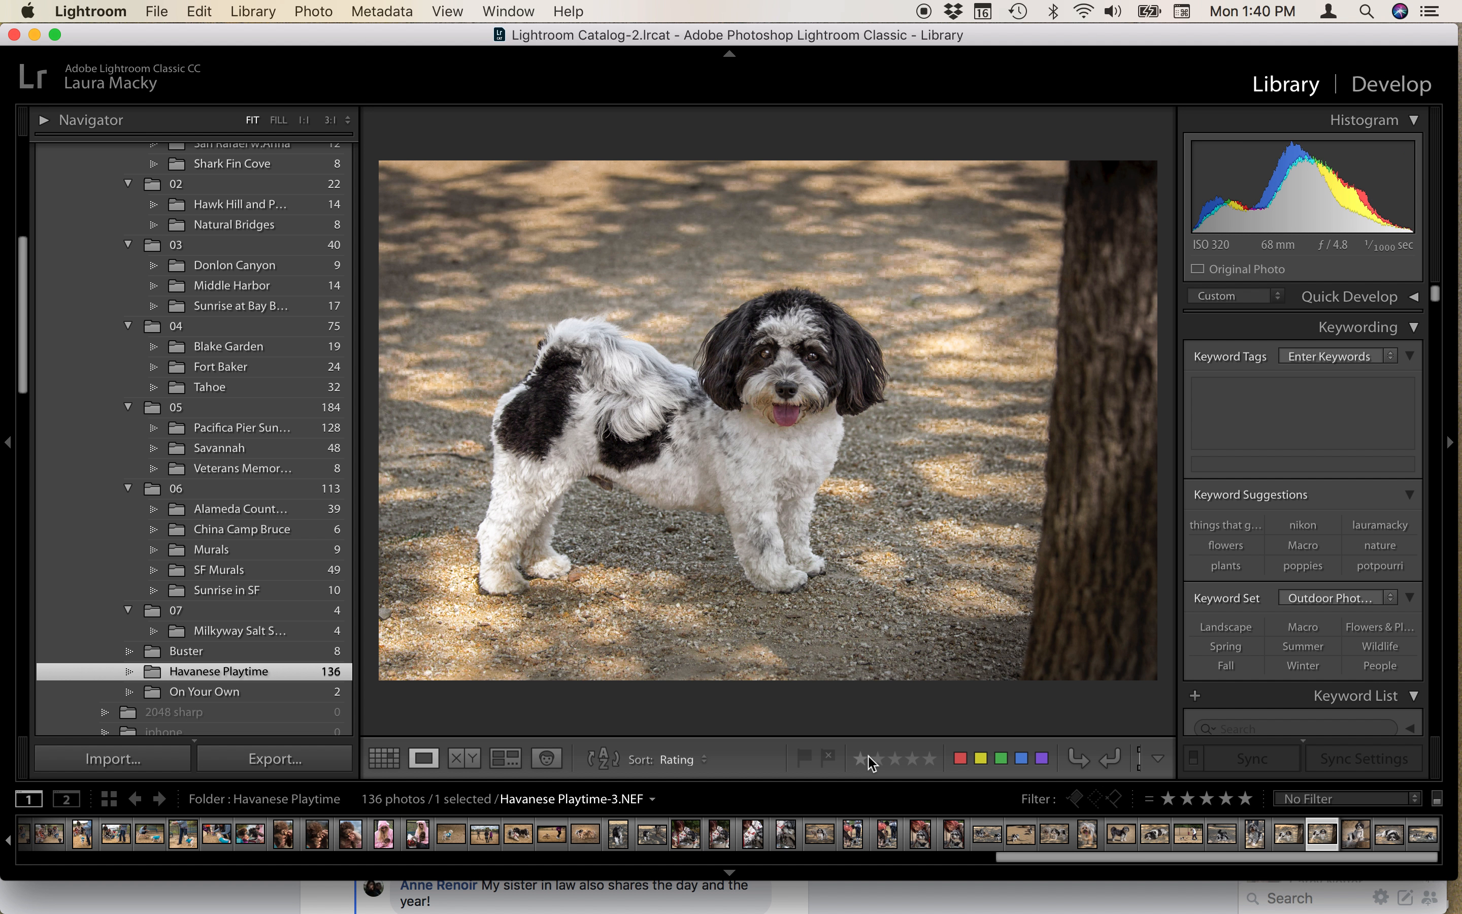
{"action": "left_click", "coordinate": [897, 760]}
{"action": "key", "text": "Left"}
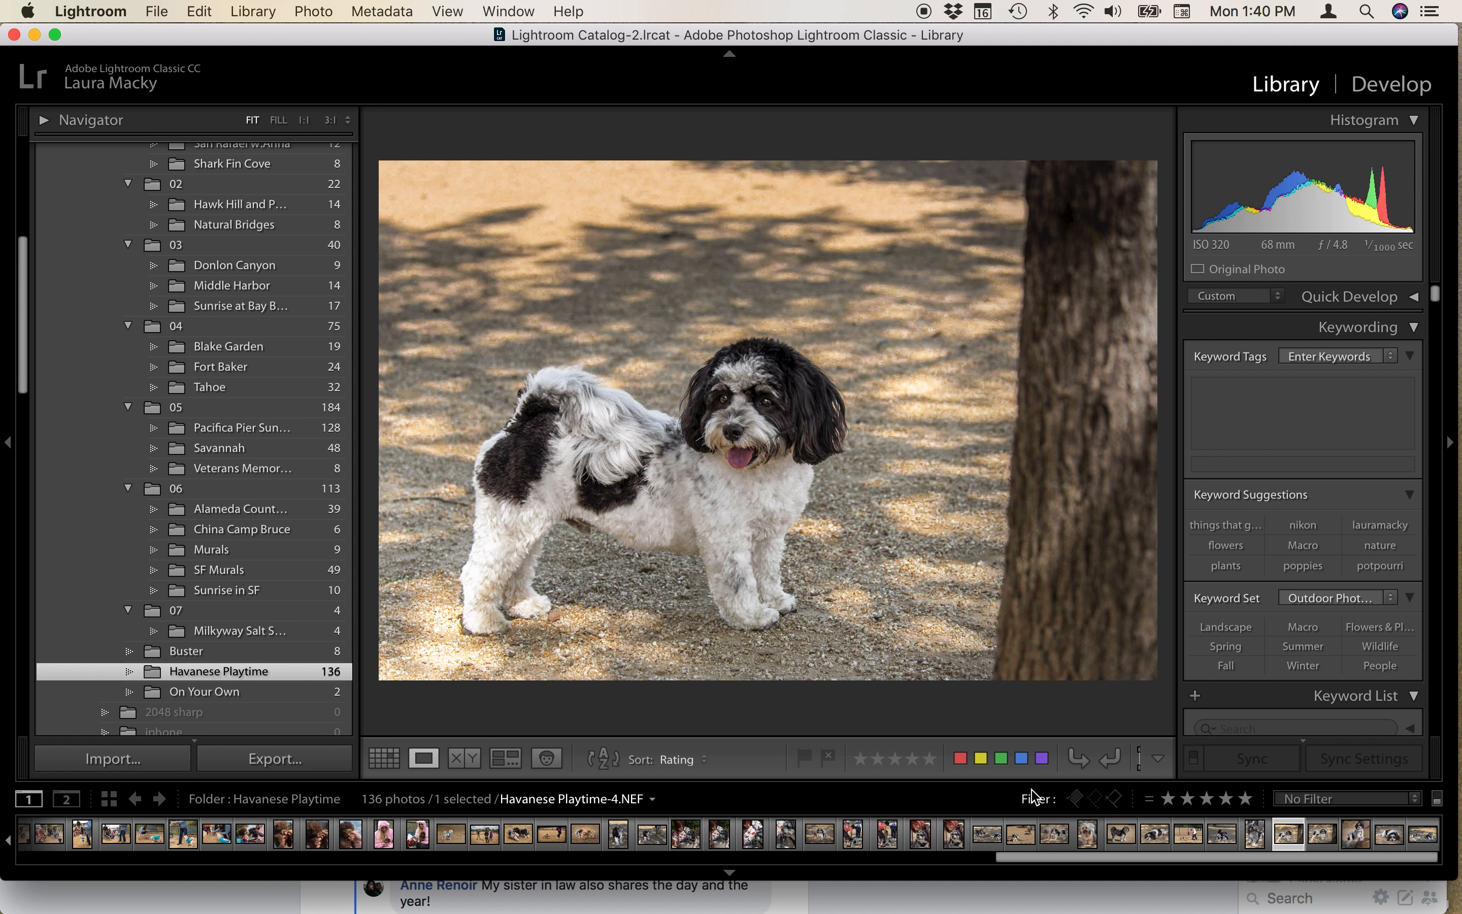
{"action": "left_click", "coordinate": [910, 761]}
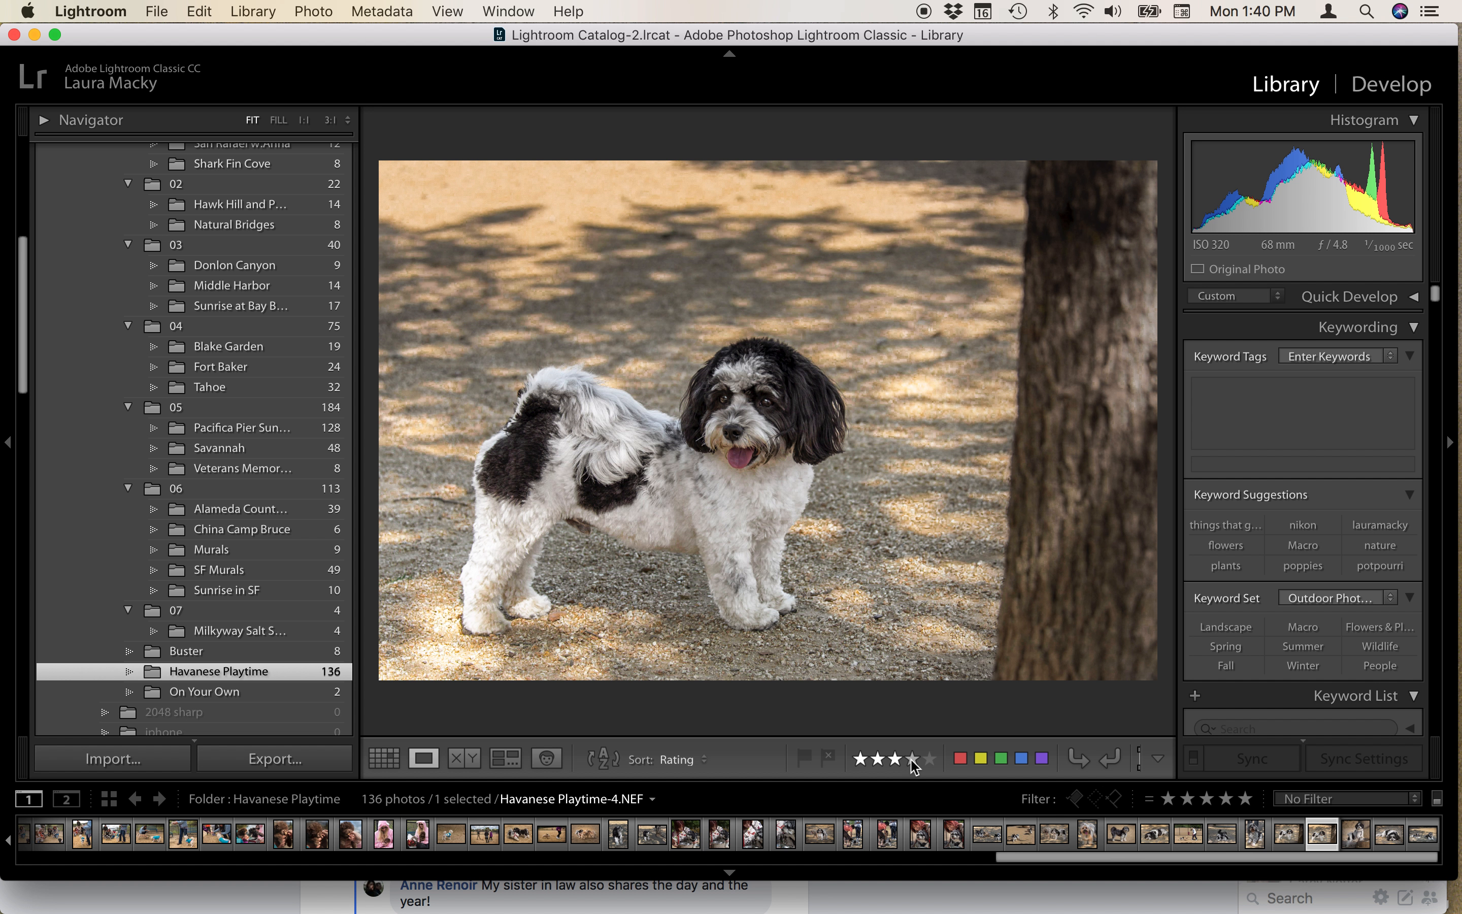
{"action": "key", "text": "Left"}
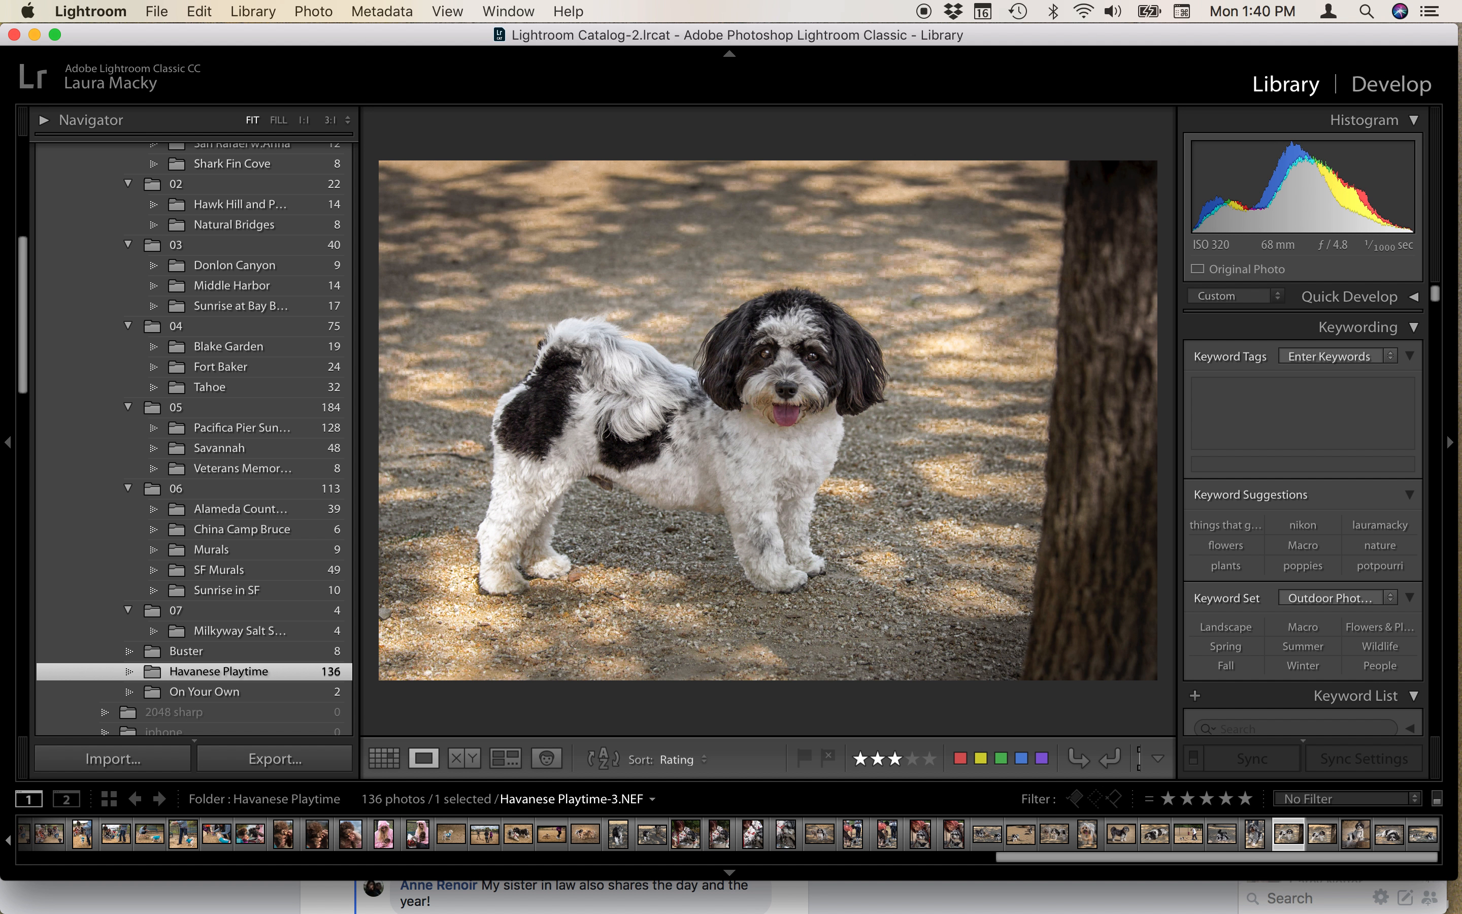
Rate Havanese Playtime-5 three stars and Havanese Playtime-6 two stars
{"action": "key", "text": "Left"}
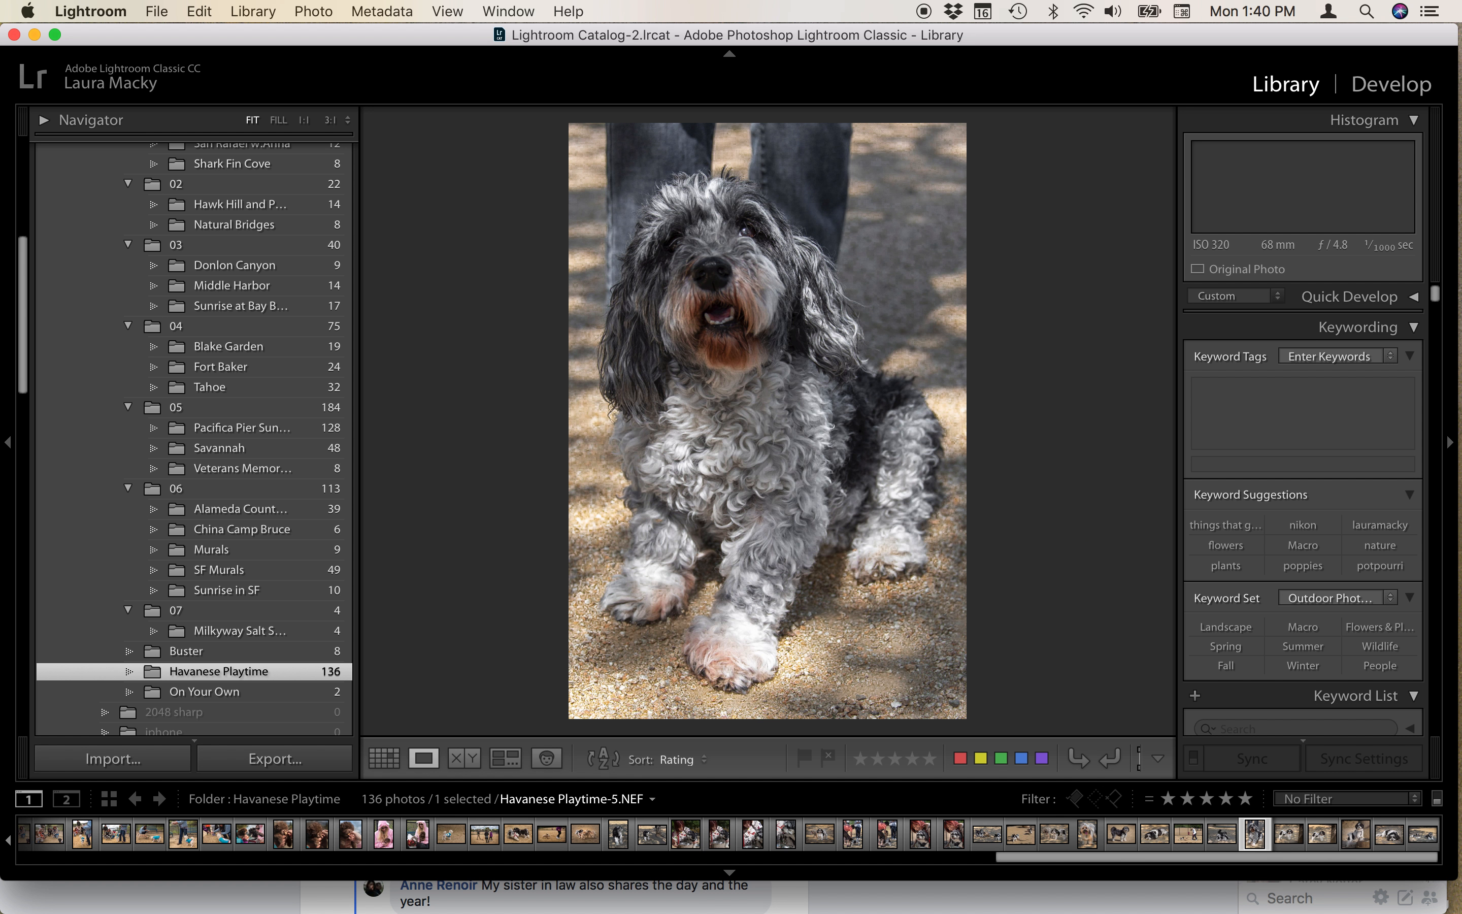
{"action": "key", "text": "3"}
{"action": "key", "text": "Left"}
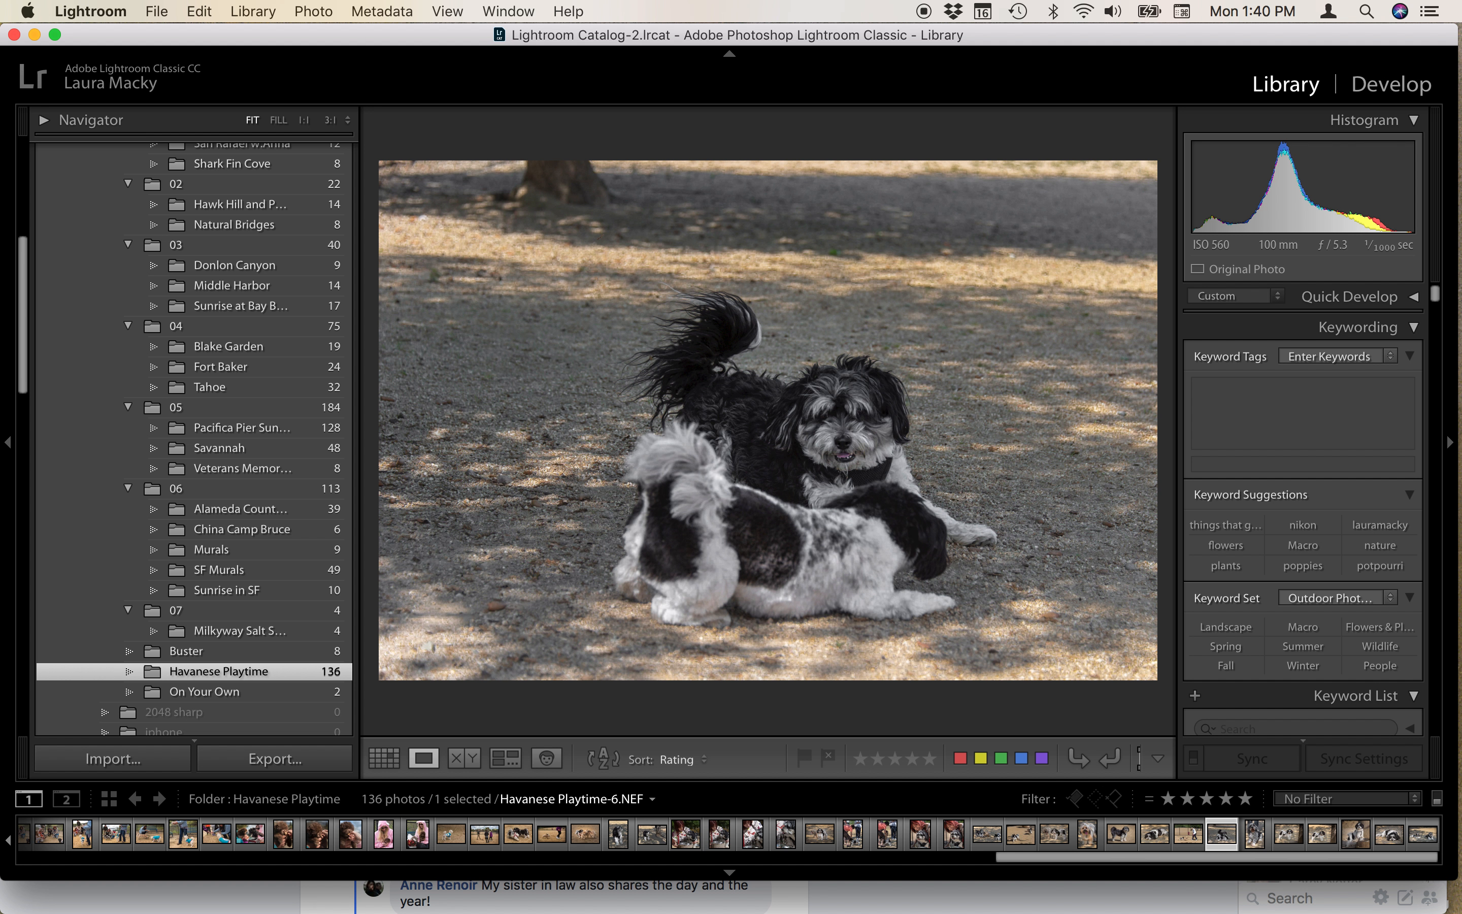
{"action": "key", "text": "2"}
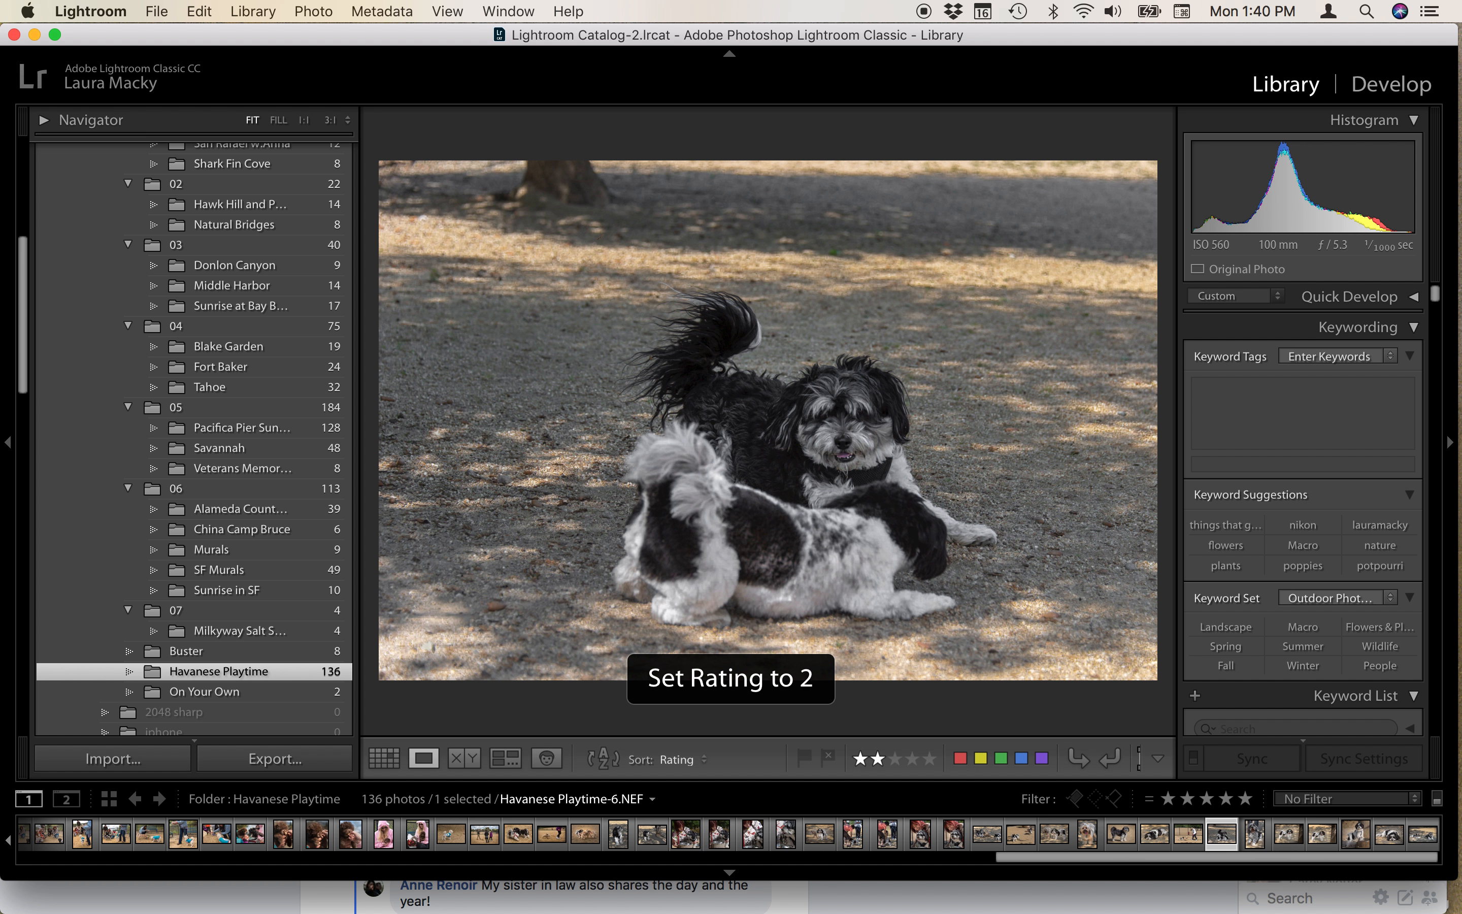
Rate Havanese Playtime-7 five stars and return to the grid of thumbnails
{"action": "key", "text": "Left"}
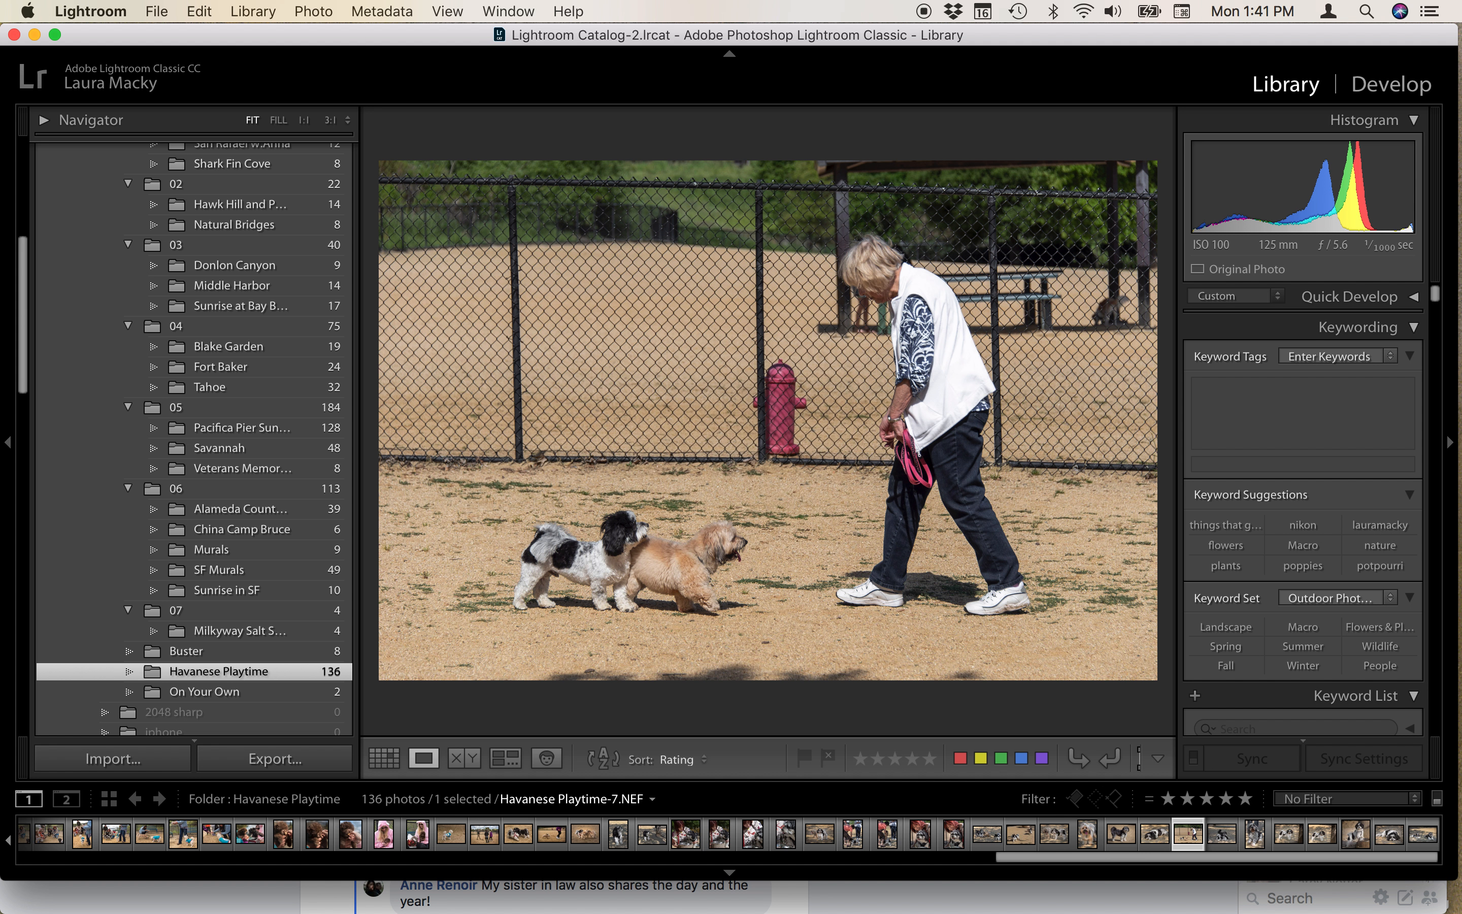
{"action": "key", "text": "5"}
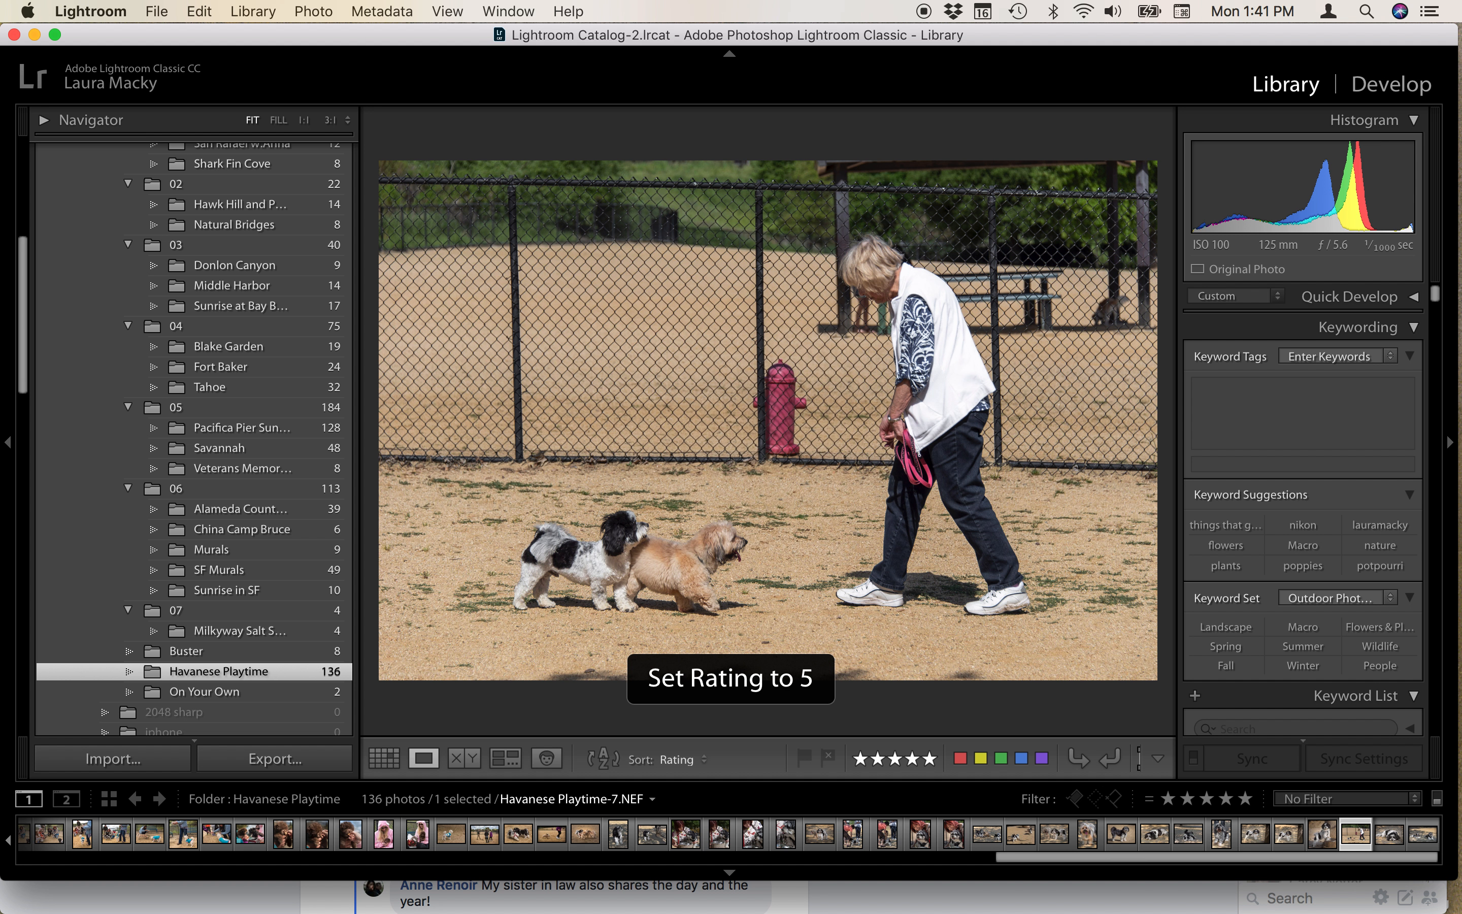
{"action": "key", "text": "Left"}
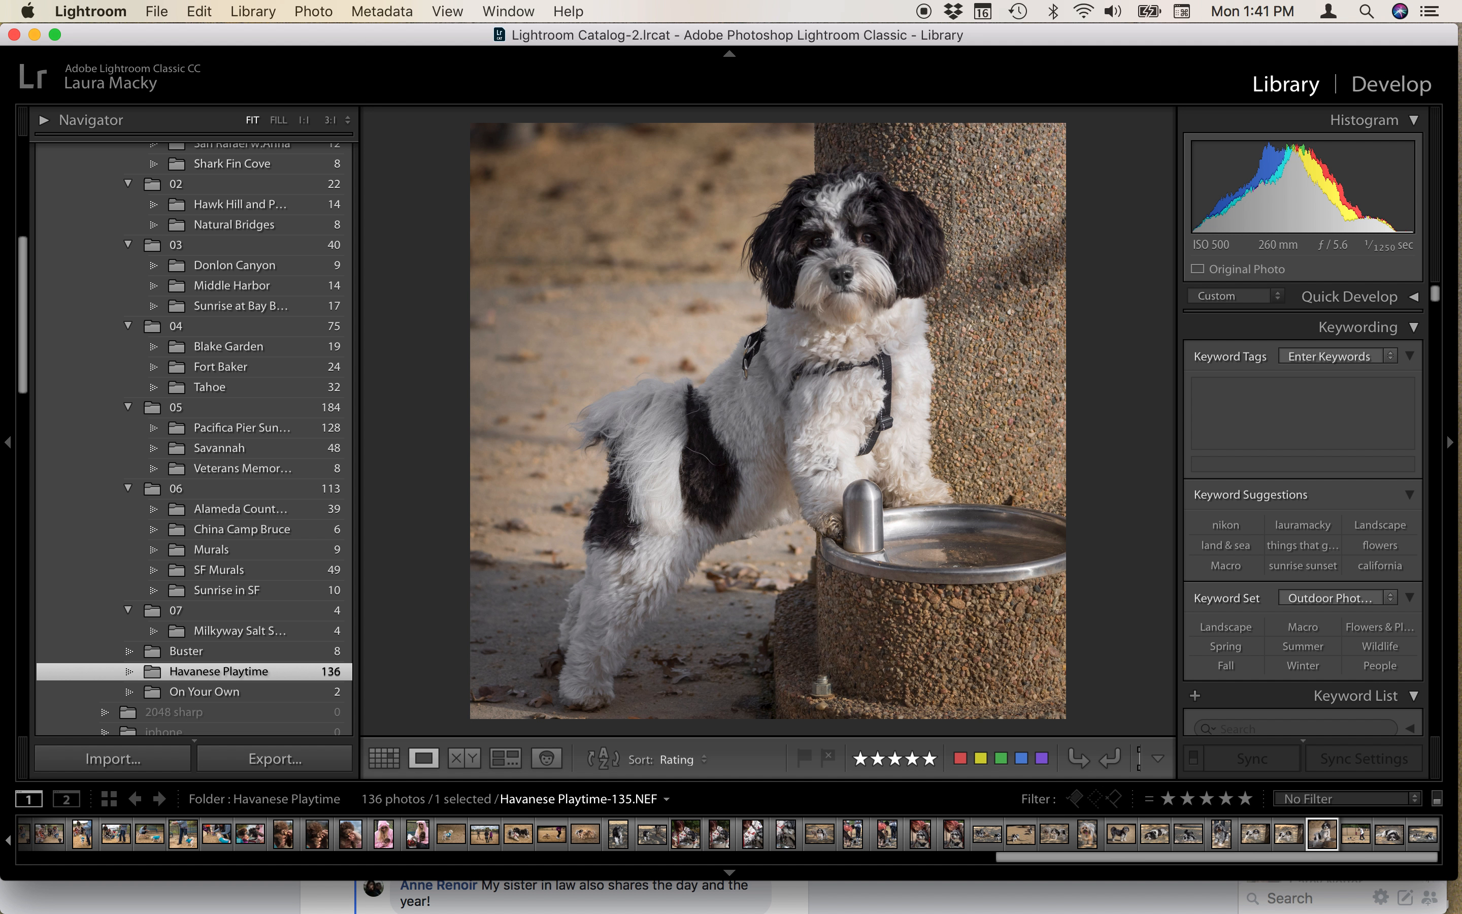
{"action": "key", "text": "g"}
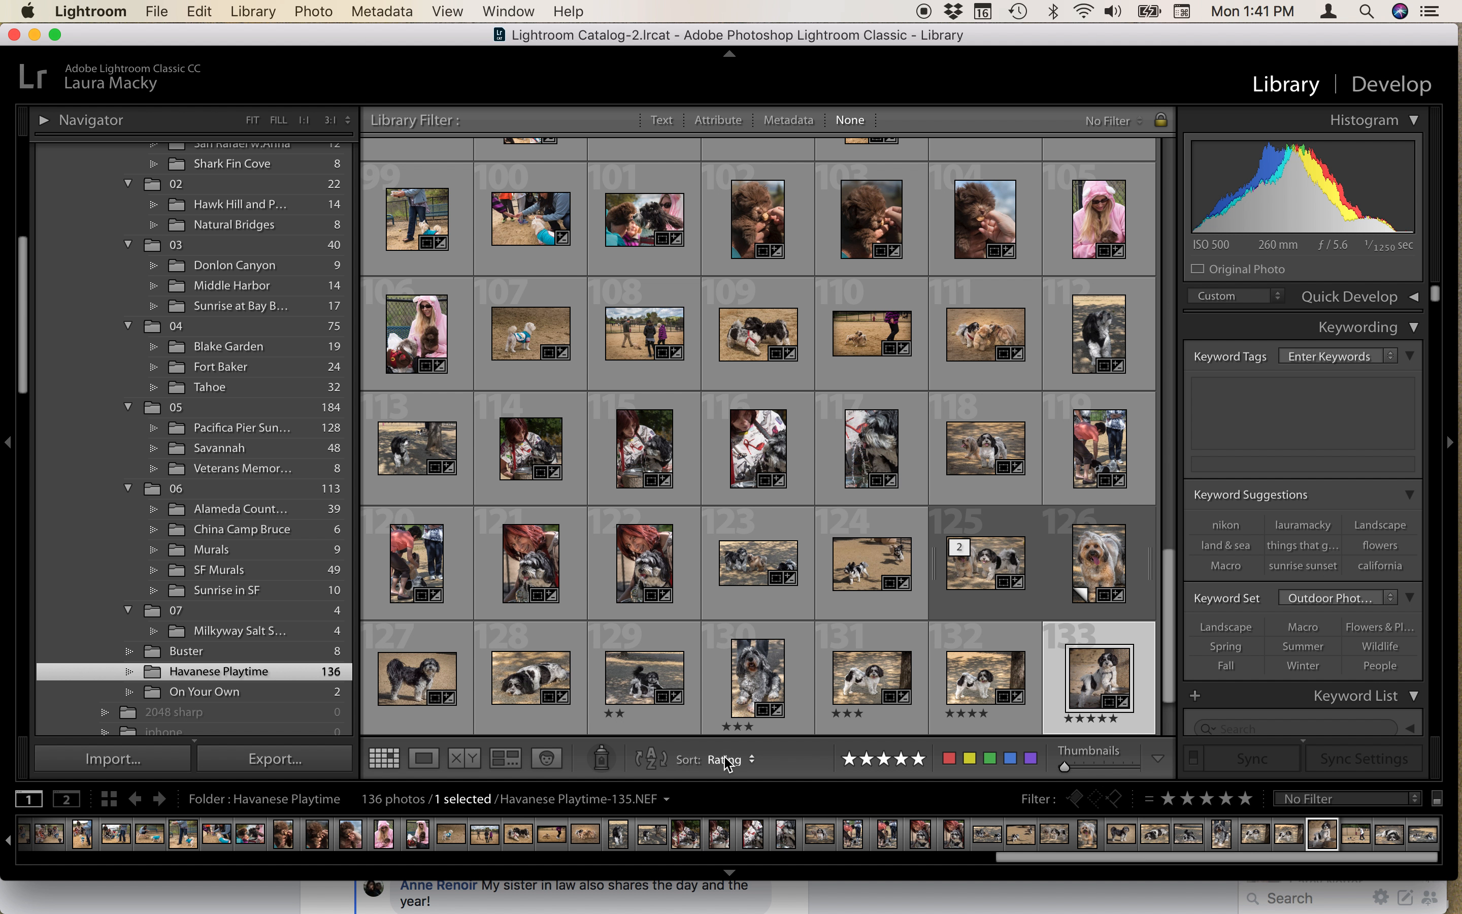
Keep the photos sorted by Rating and reverse the sort direction so the highest-rated photos come first
{"action": "left_click", "coordinate": [749, 759]}
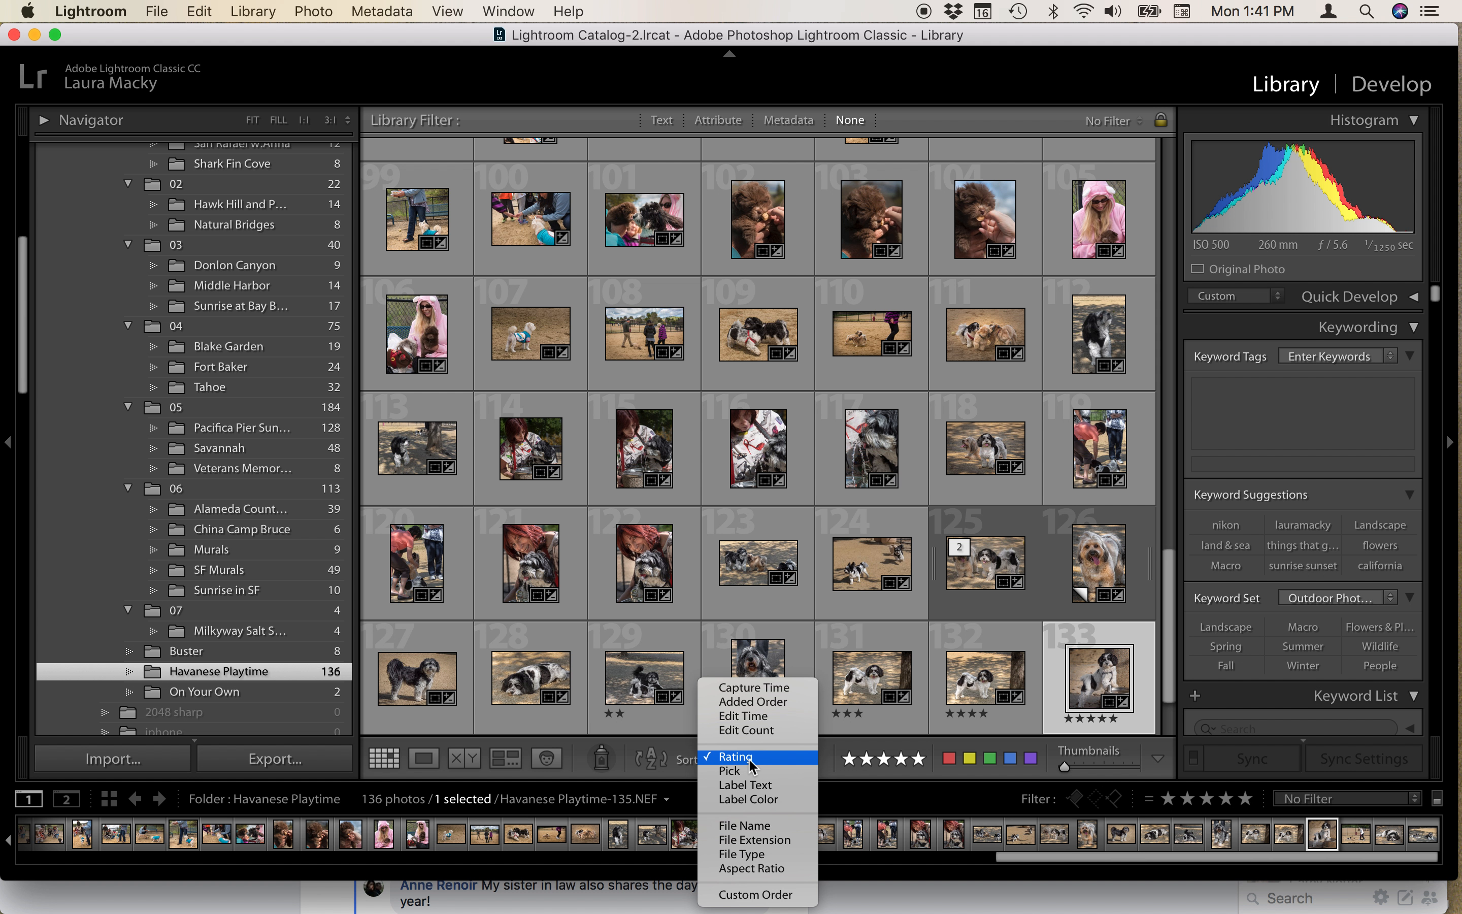
{"action": "left_click", "coordinate": [688, 771]}
{"action": "left_click", "coordinate": [719, 759]}
{"action": "left_click", "coordinate": [737, 755]}
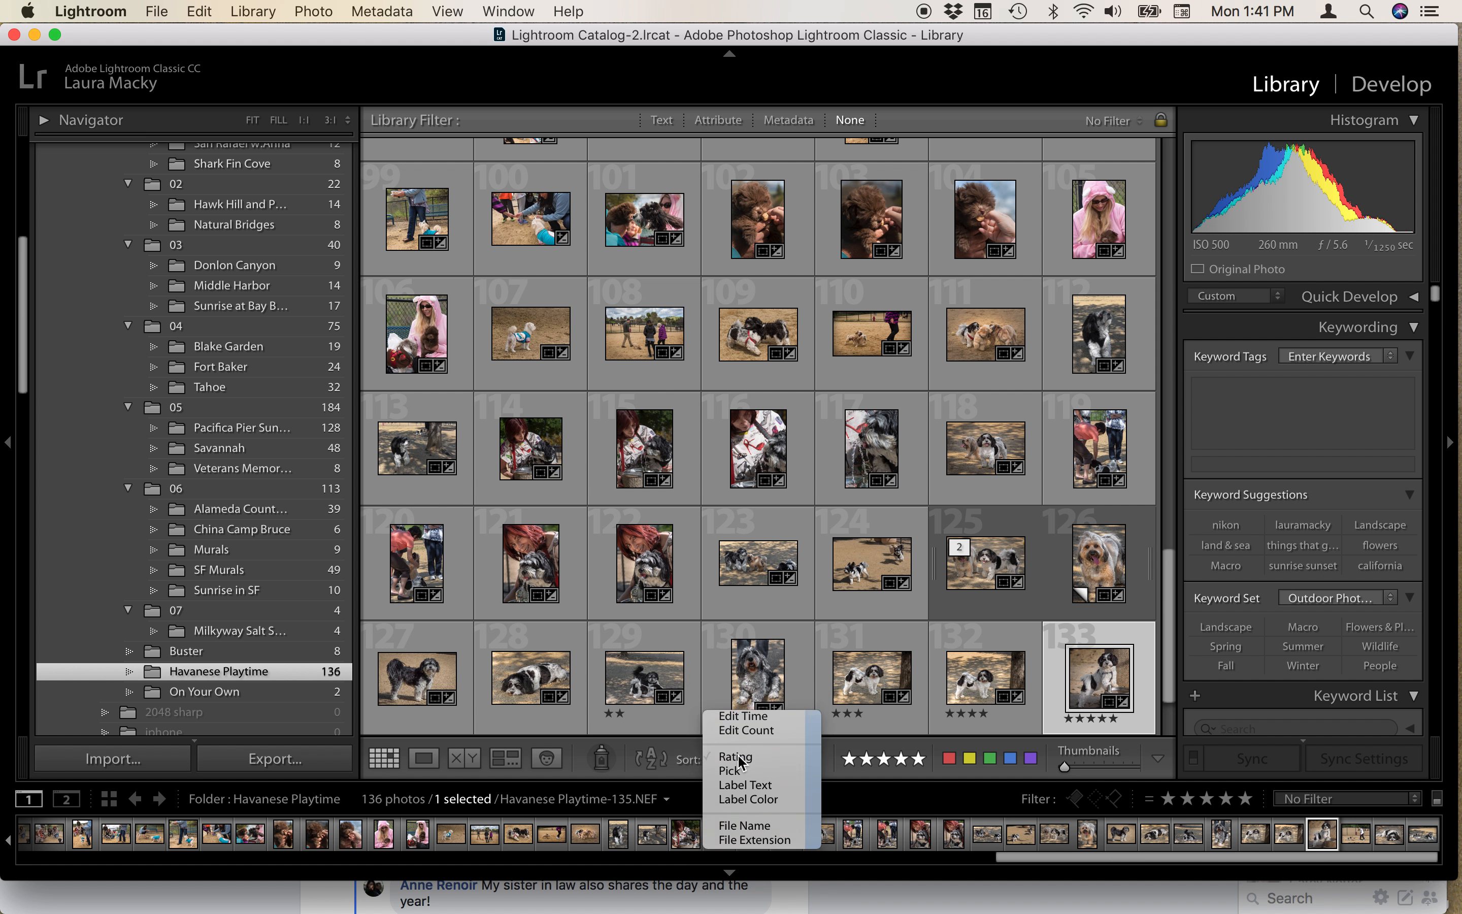
{"action": "left_click", "coordinate": [653, 759]}
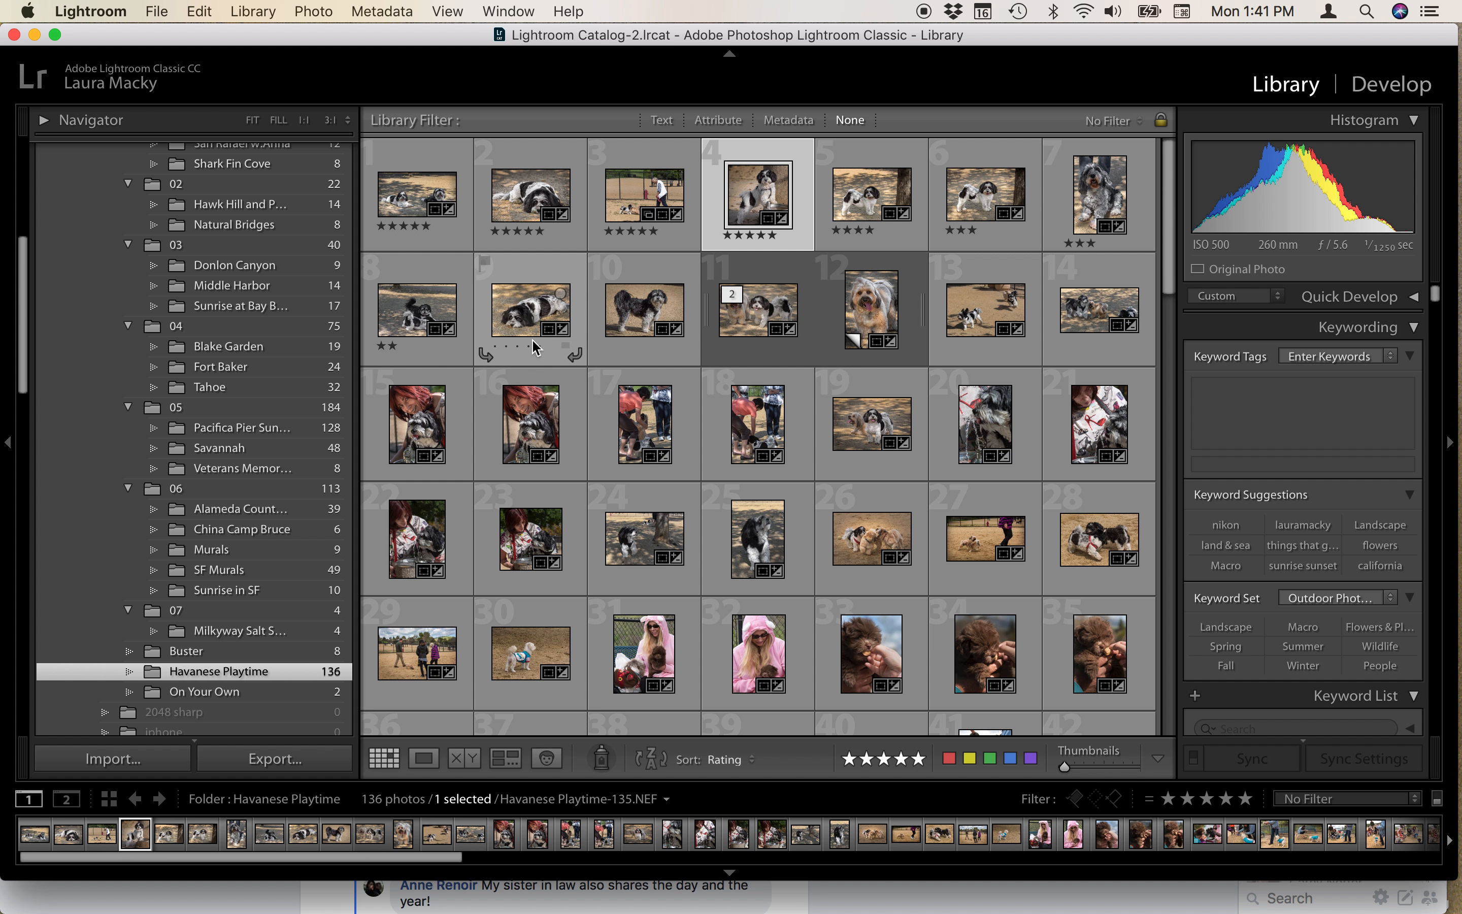
Select the range of unrated photos from Havanese Playtime-8 through Havanese Playtime-131, then deselect everything
{"action": "left_click", "coordinate": [523, 323]}
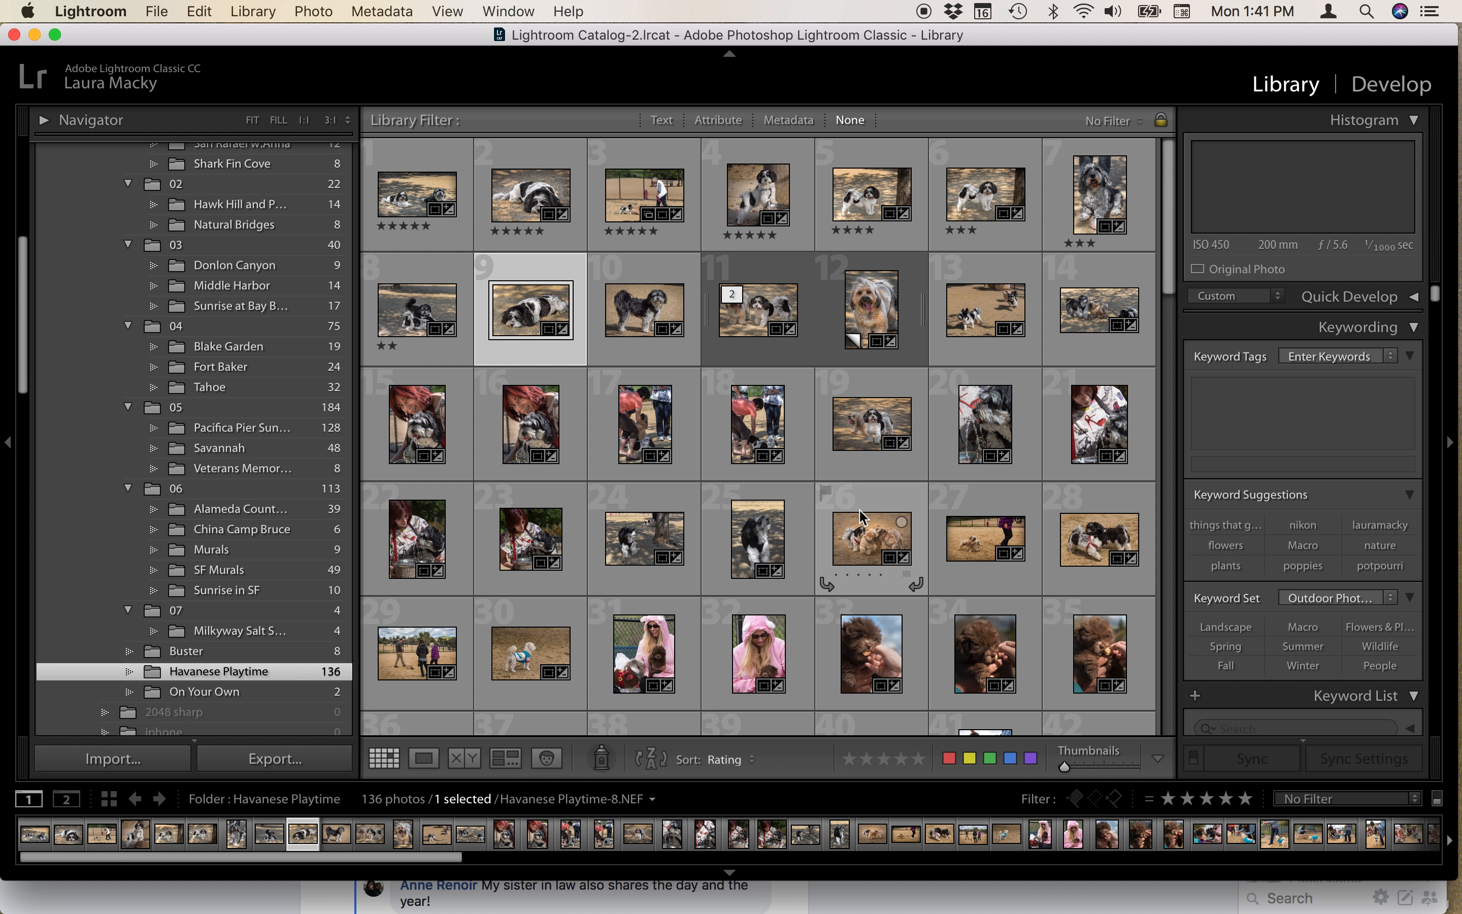
{"action": "scroll", "coordinate": [862, 517], "scroll_direction": "down", "scroll_amount": 3}
{"action": "scroll", "coordinate": [863, 517], "scroll_direction": "down", "scroll_amount": 8}
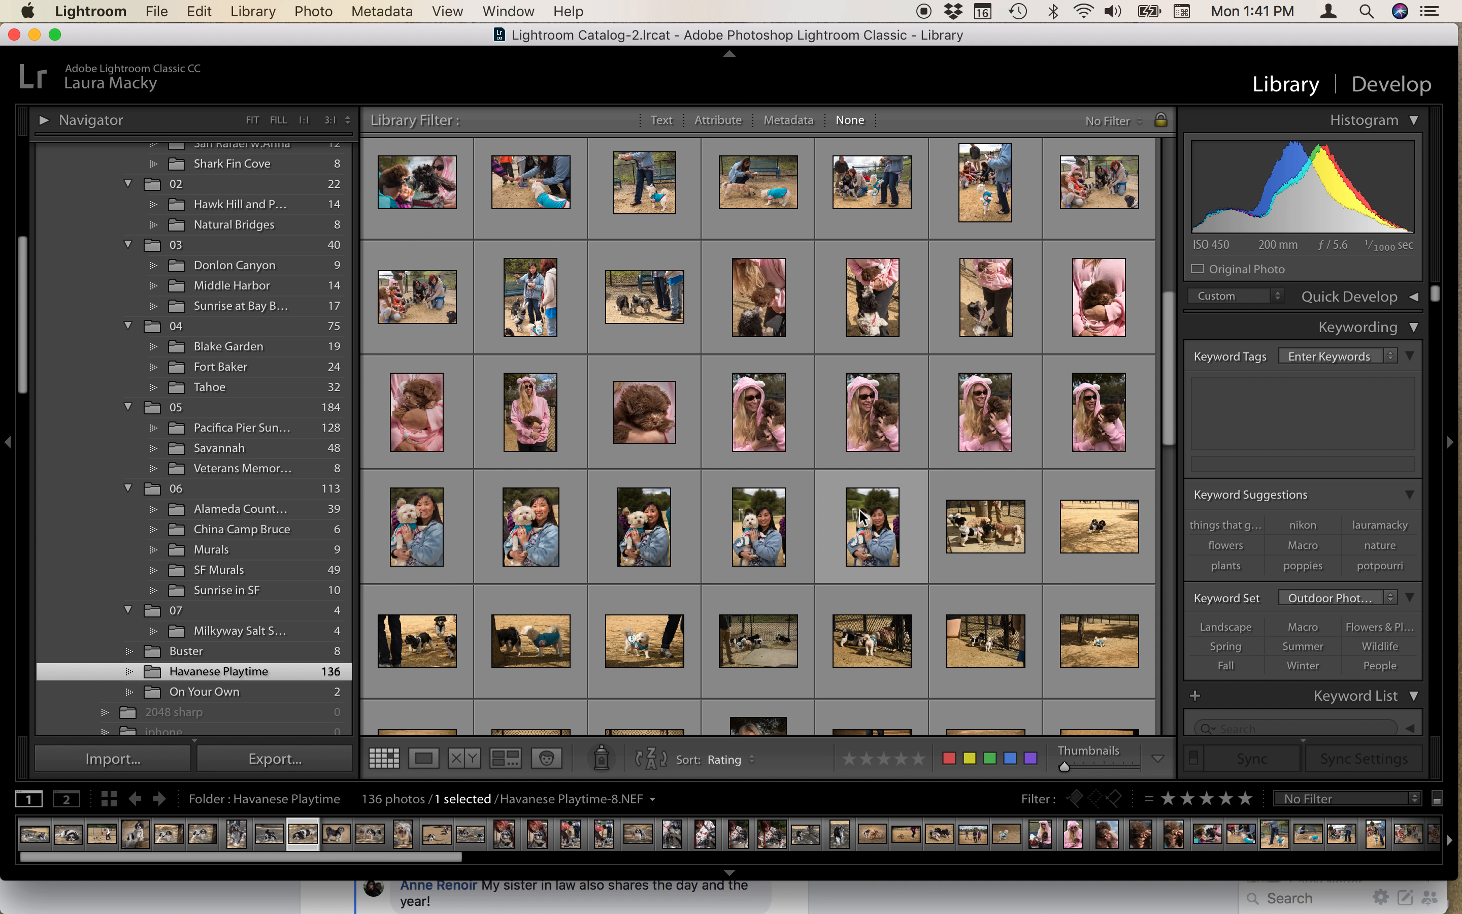
{"action": "scroll", "coordinate": [863, 516], "scroll_direction": "down", "scroll_amount": 10}
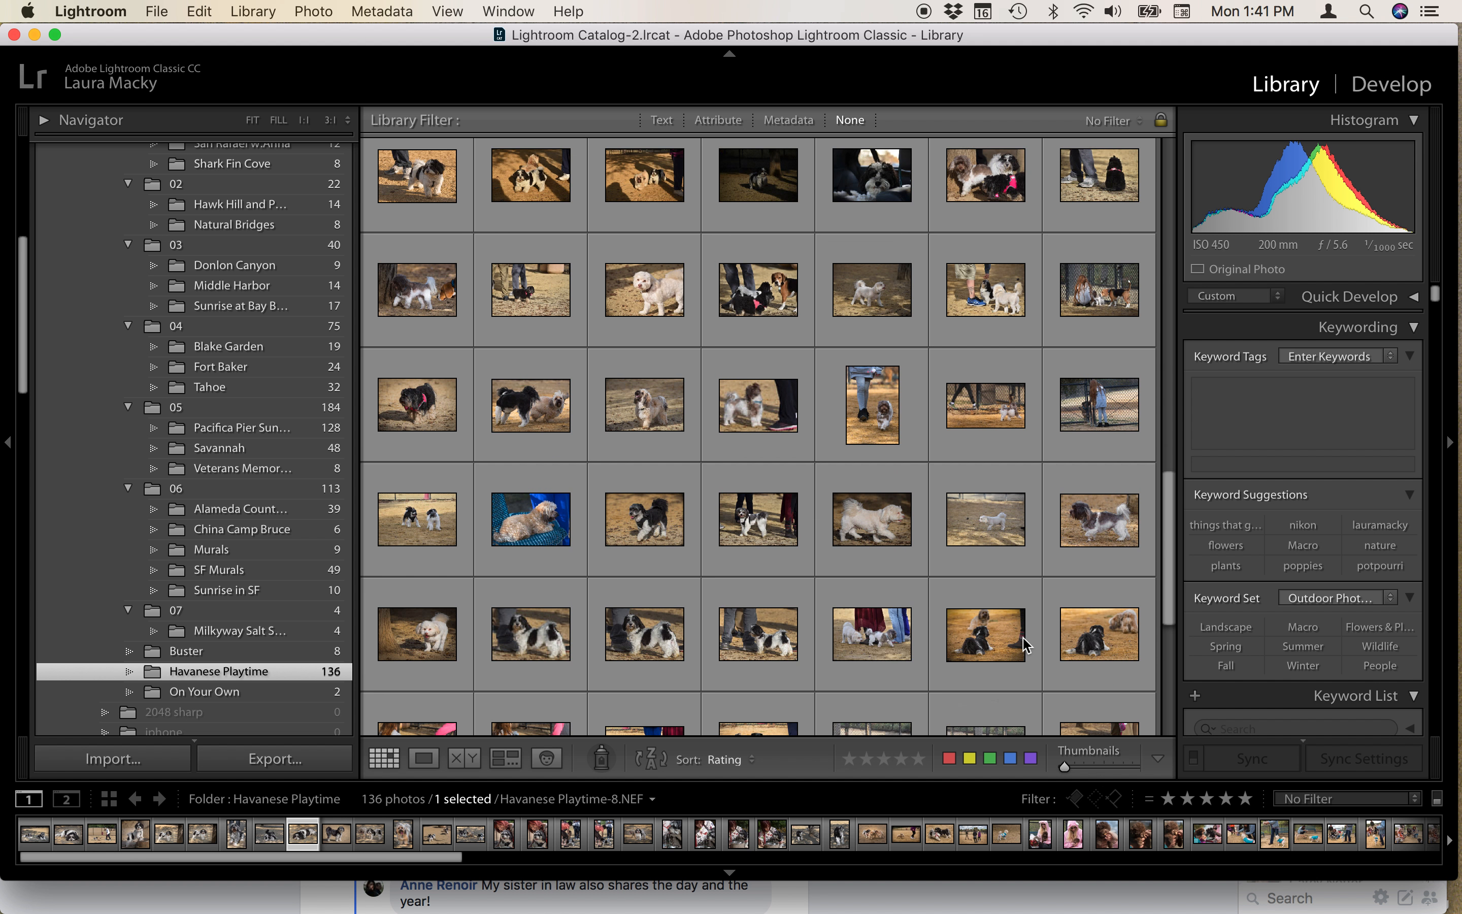
{"action": "scroll", "coordinate": [1024, 638], "scroll_direction": "down", "scroll_amount": 4}
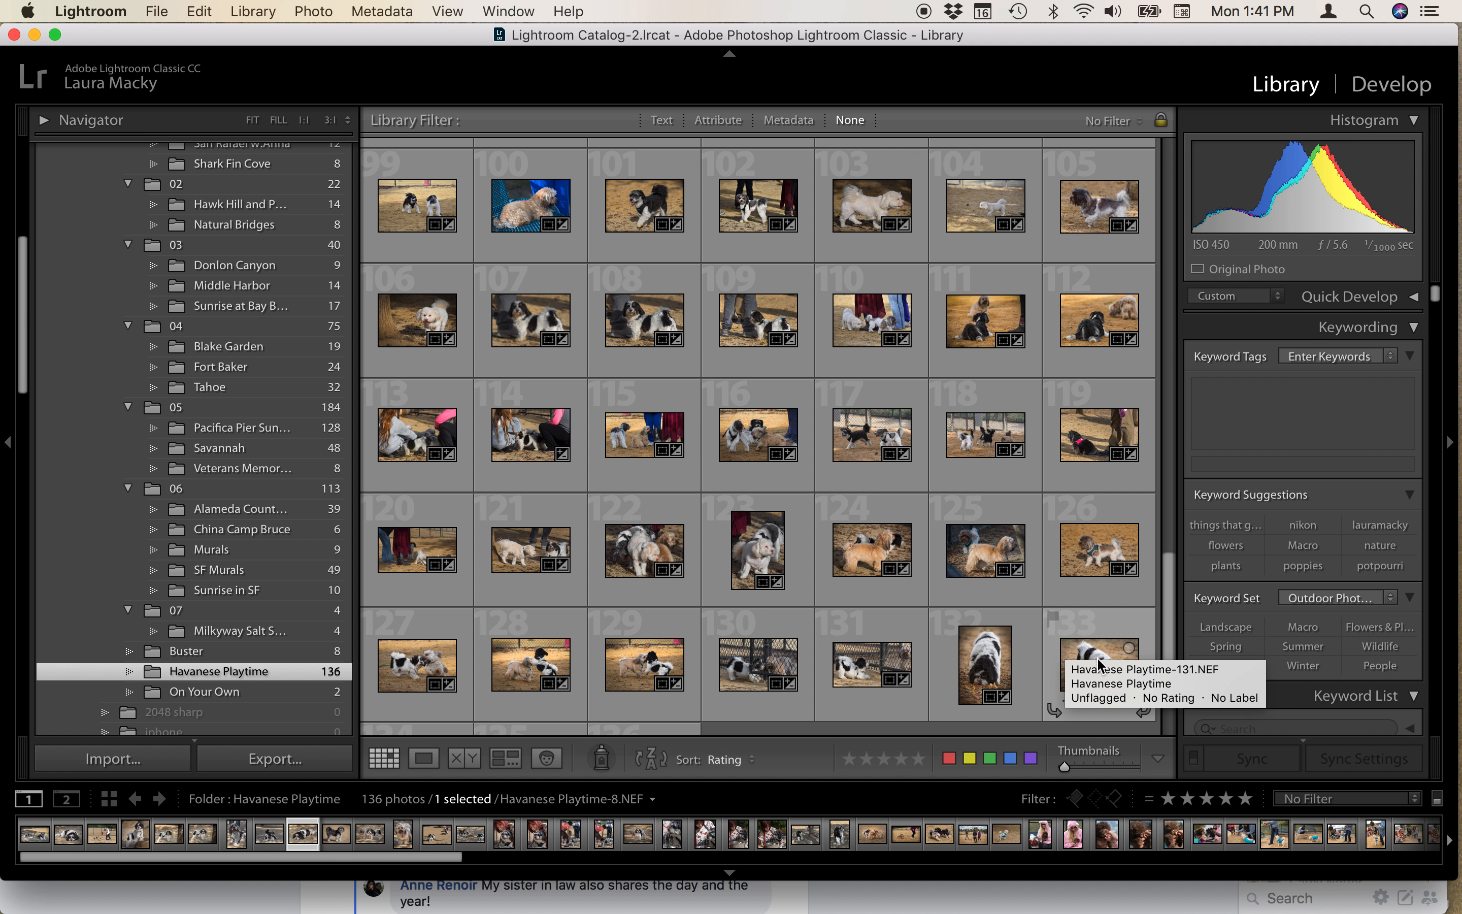
{"action": "left_click", "coordinate": [1097, 660], "text": "shift"}
{"action": "scroll", "coordinate": [1098, 665], "scroll_direction": "up", "scroll_amount": 15}
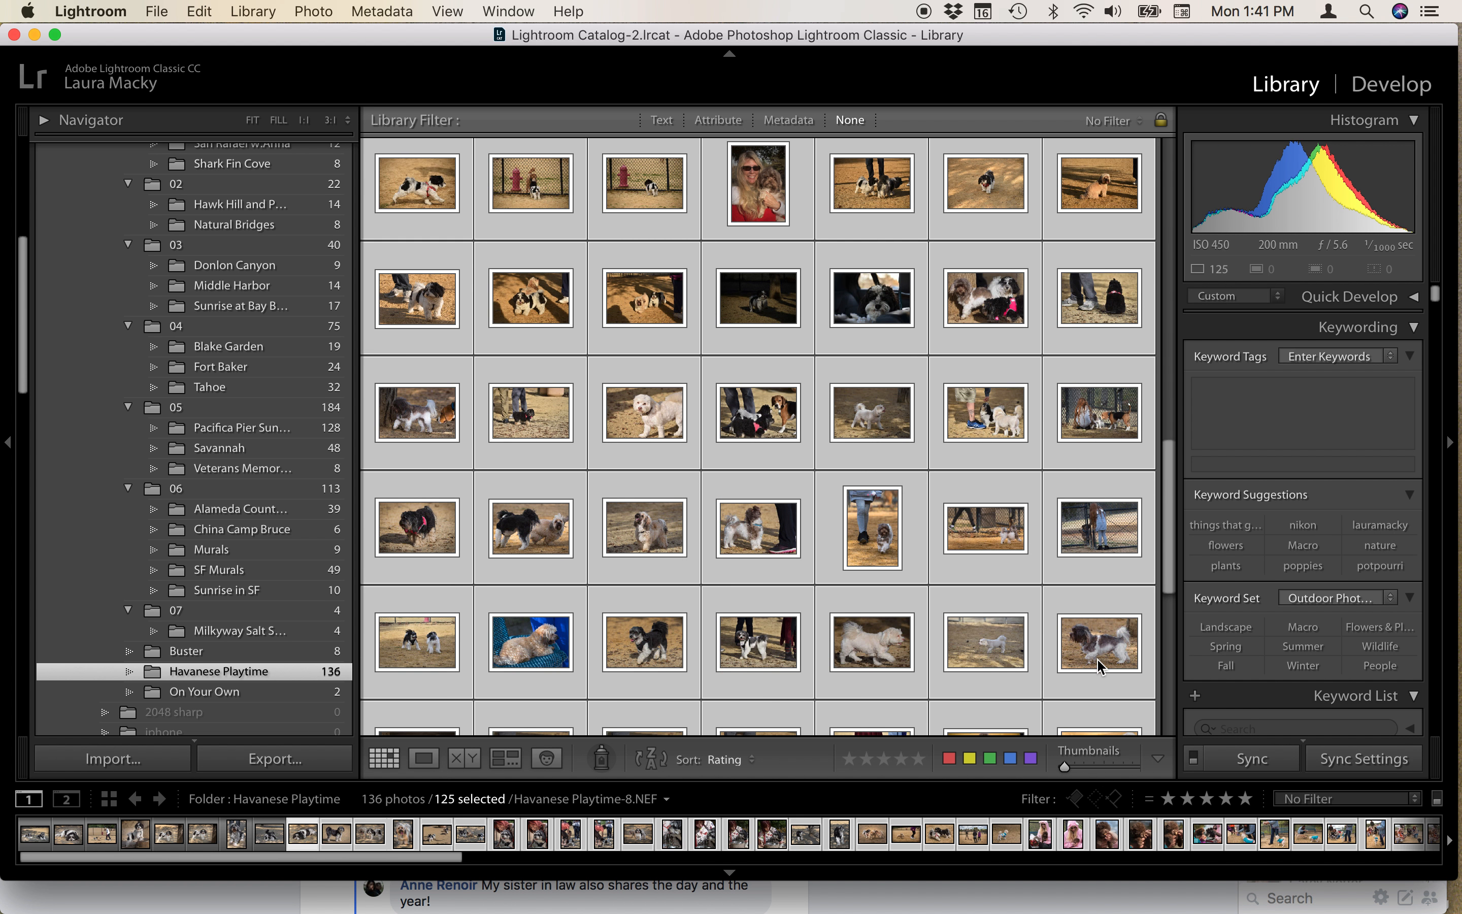
{"action": "scroll", "coordinate": [1096, 658], "scroll_direction": "up", "scroll_amount": 5}
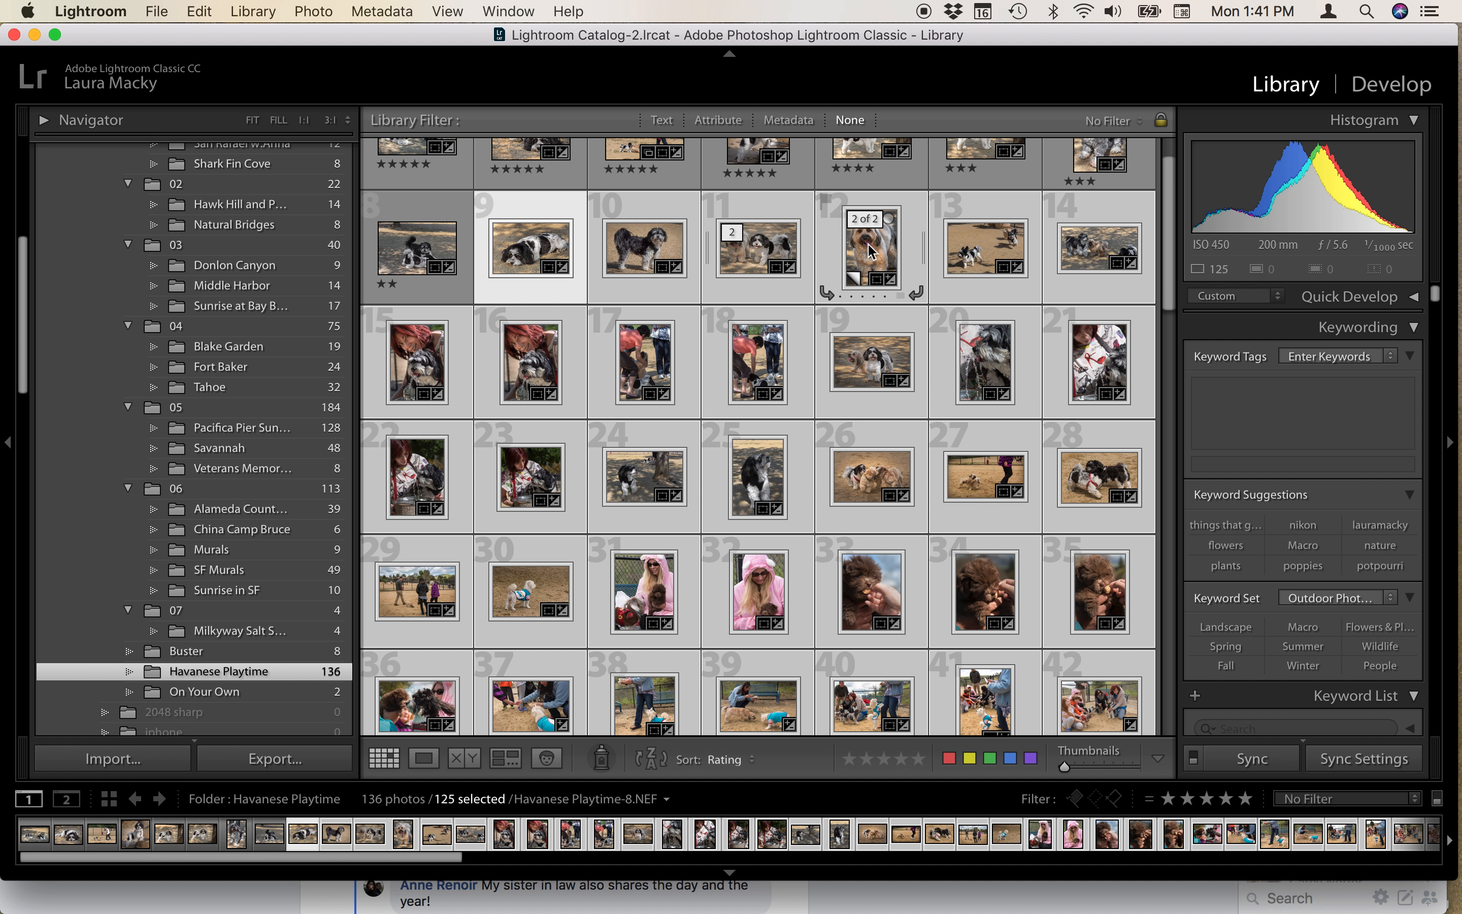
{"action": "left_click", "coordinate": [959, 259]}
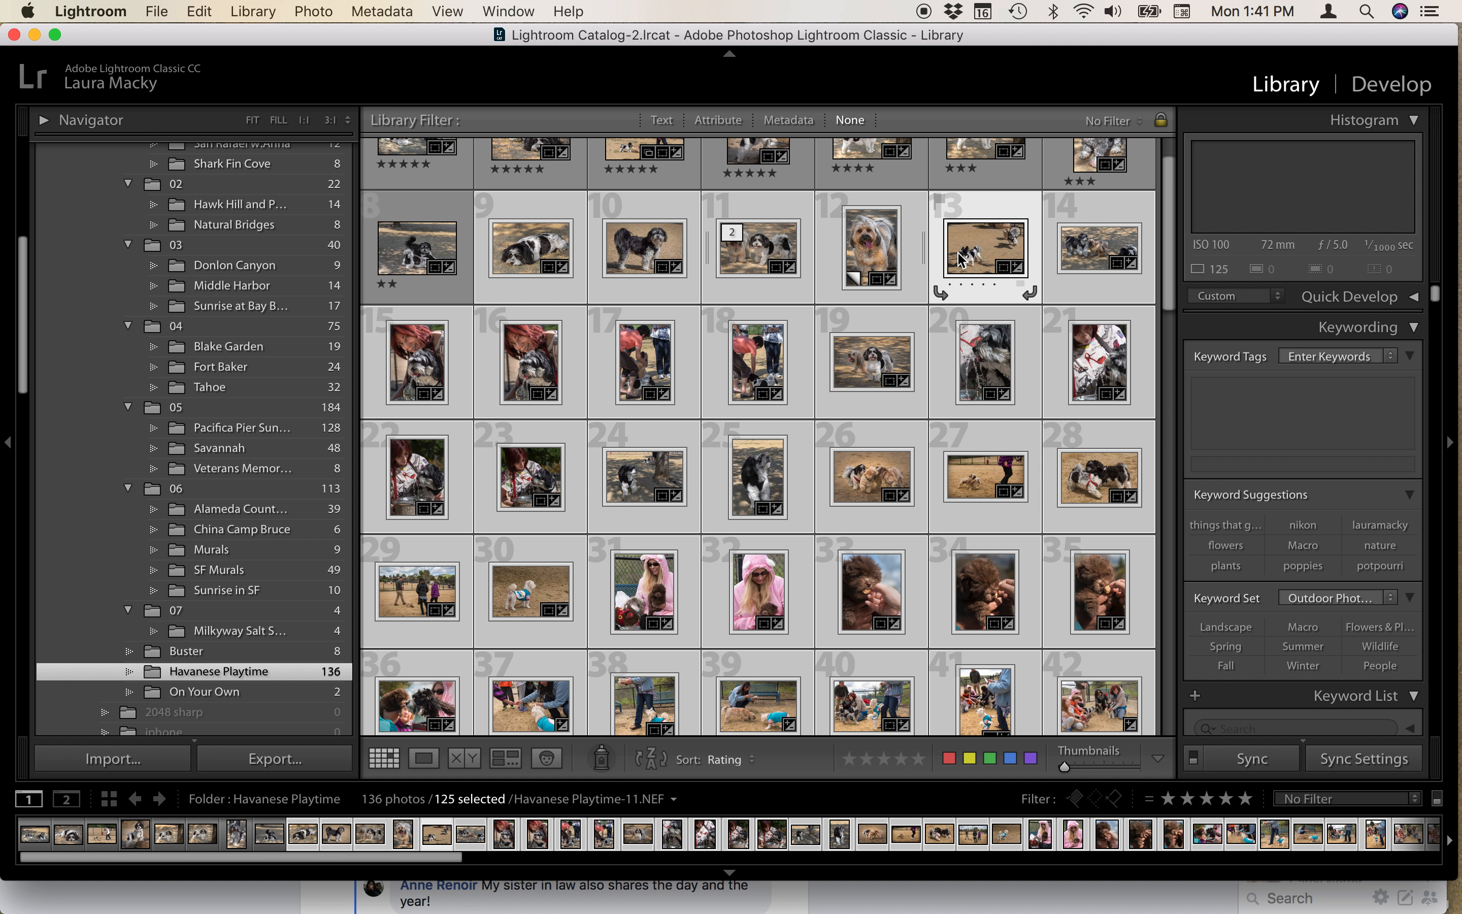
{"action": "key", "text": "super+d"}
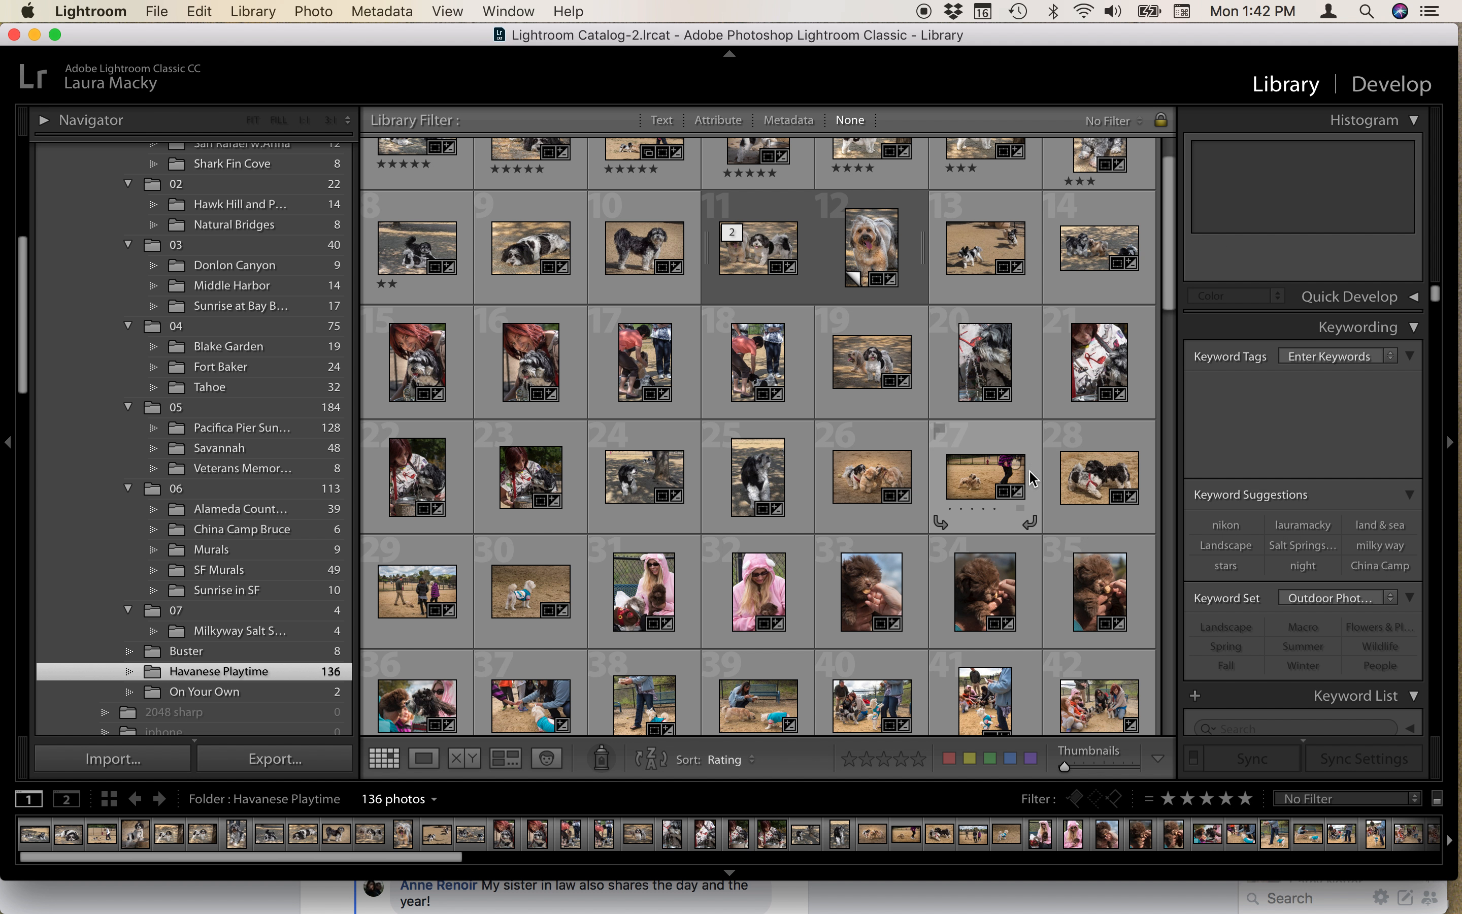
Delete the photo Havanese Playtime-23 from disk
{"action": "left_click", "coordinate": [771, 482]}
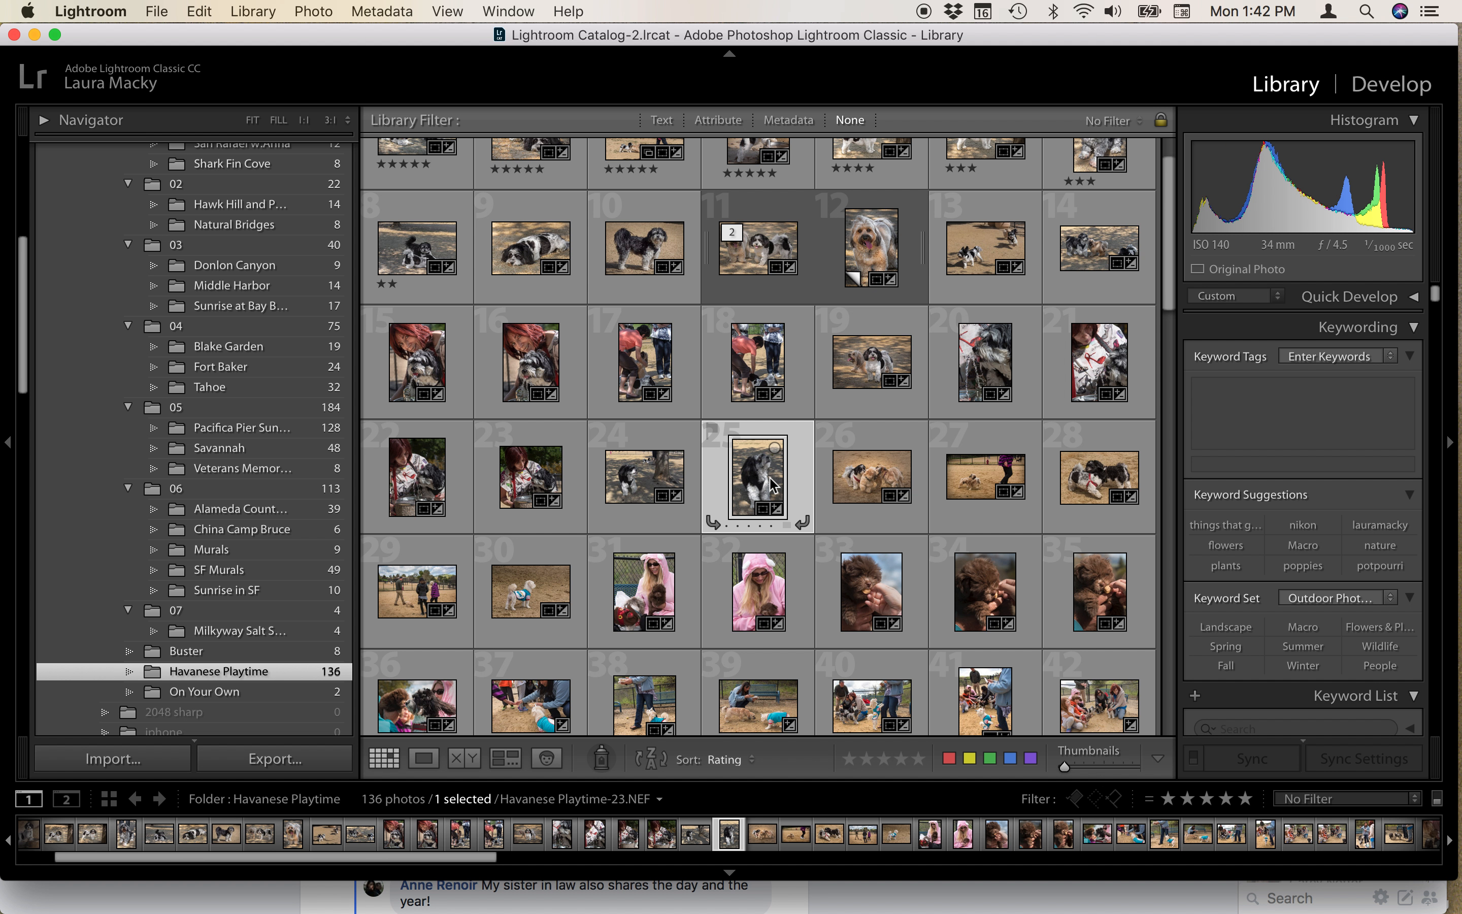
{"action": "key", "text": "Delete"}
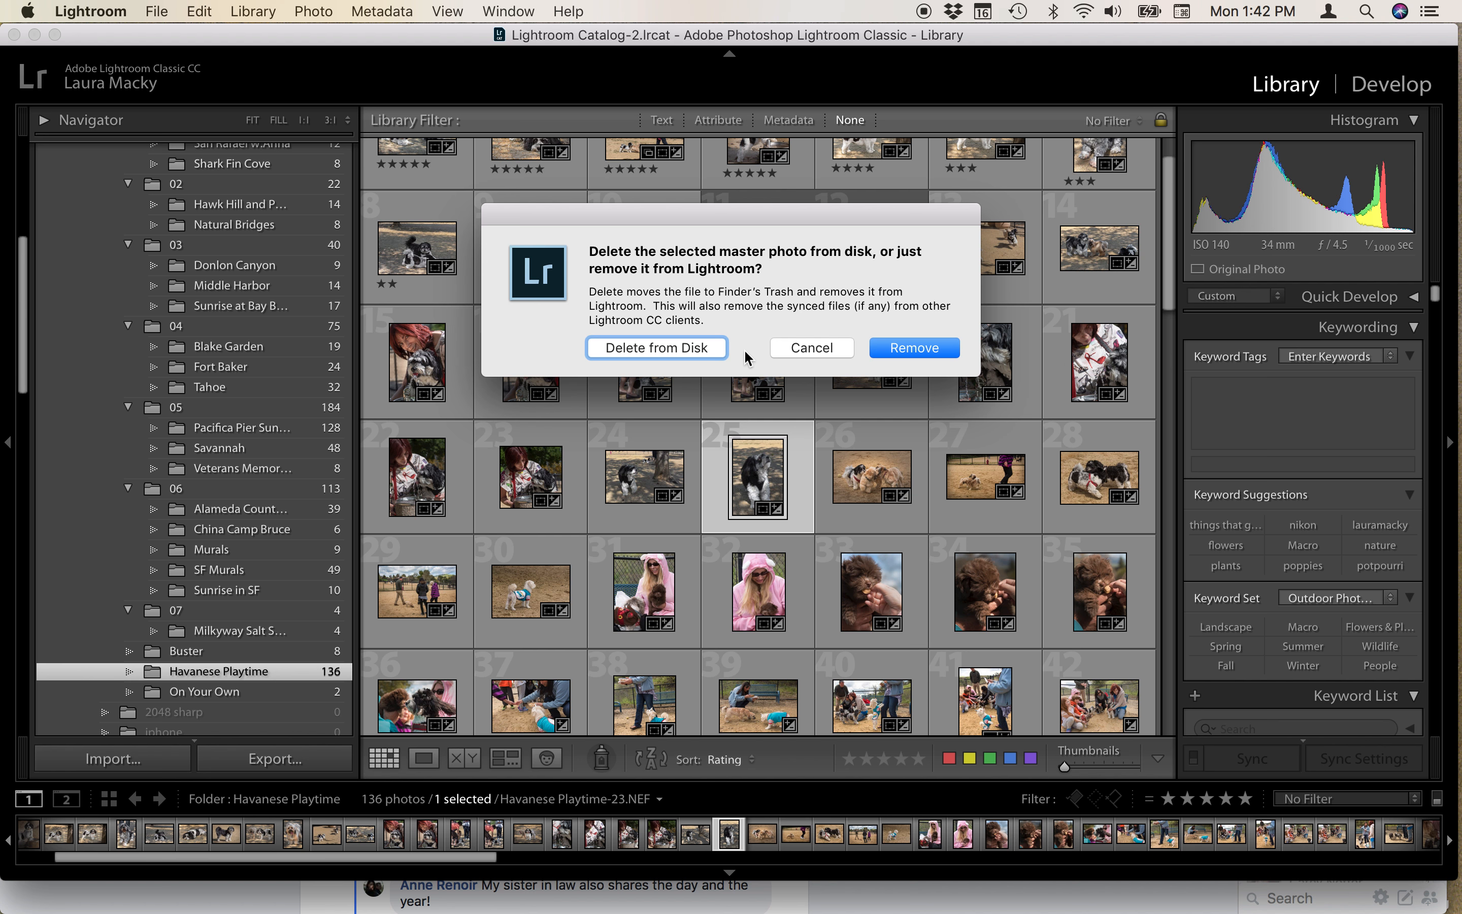
{"action": "left_click", "coordinate": [705, 349]}
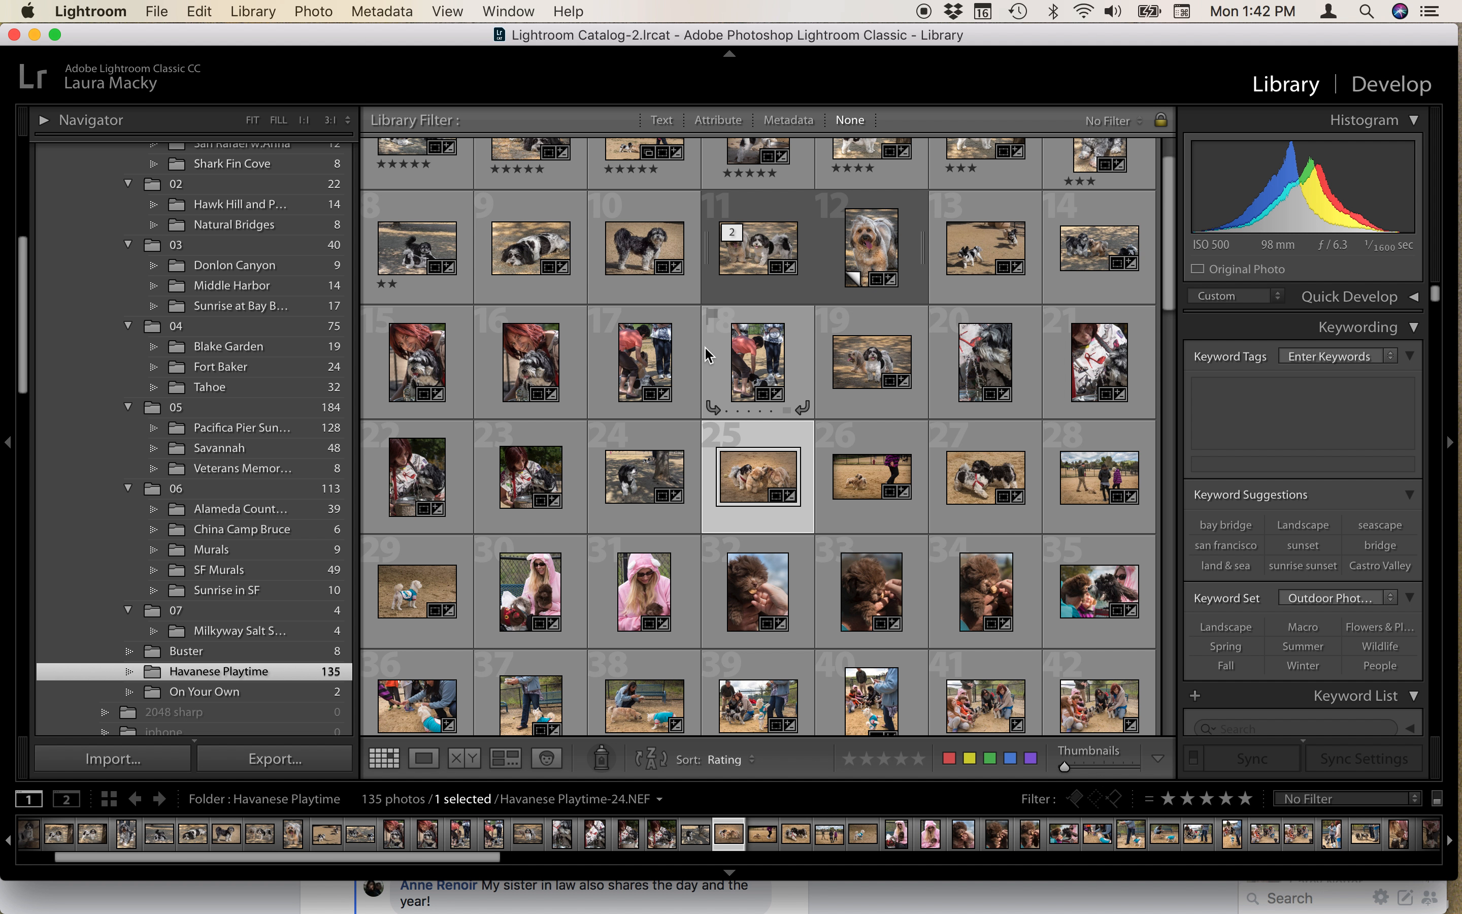
Show the photos of the 2018 folder and filter them by attribute to a rating equal to five stars
{"action": "scroll", "coordinate": [708, 354], "scroll_direction": "up", "scroll_amount": 2}
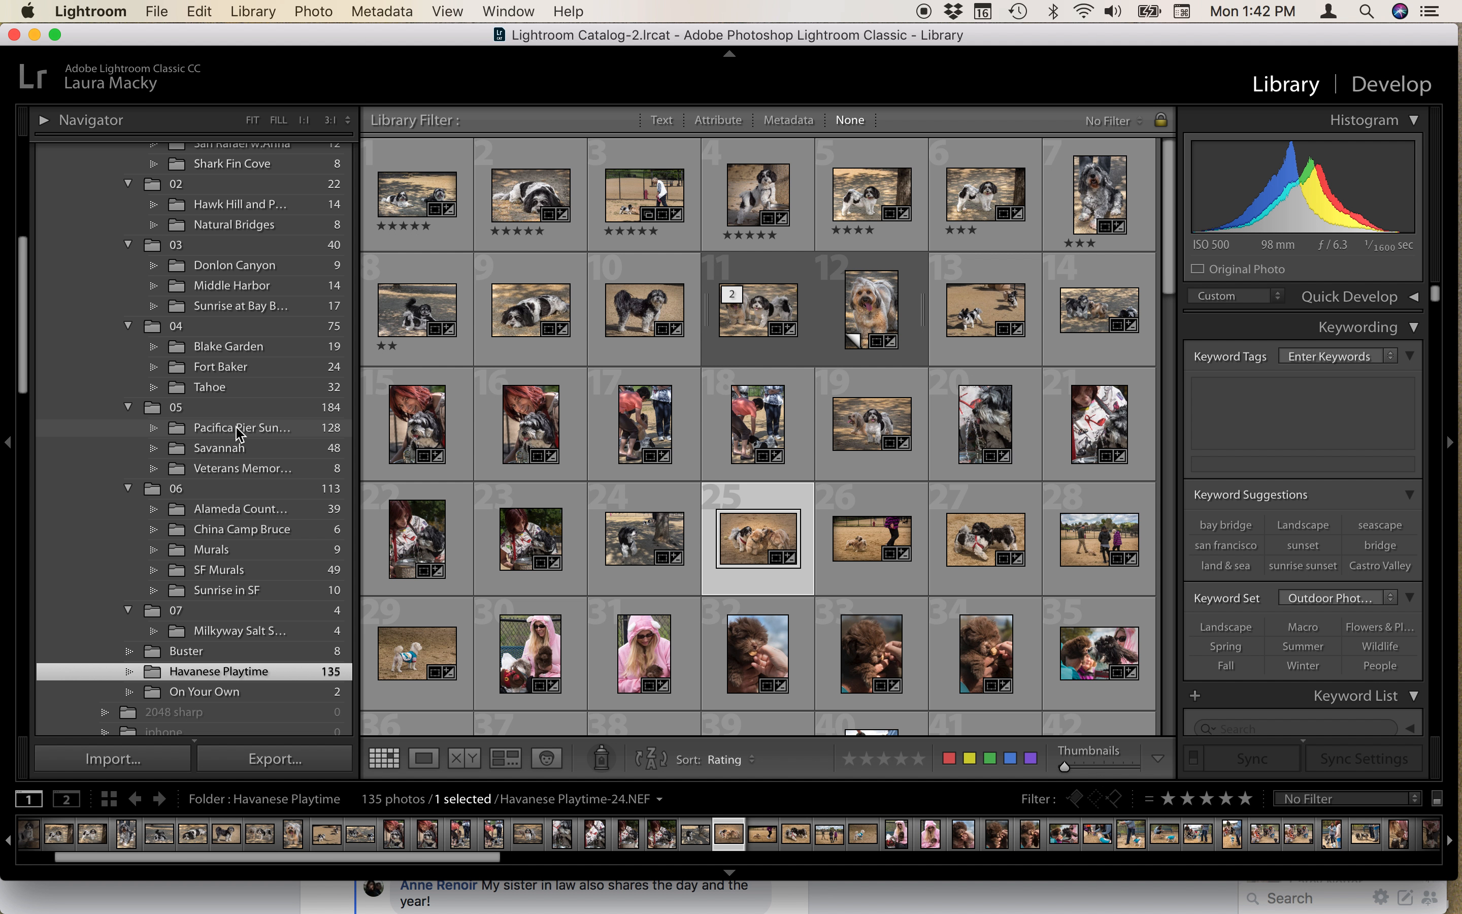
{"action": "scroll", "coordinate": [236, 426], "scroll_direction": "up", "scroll_amount": 10}
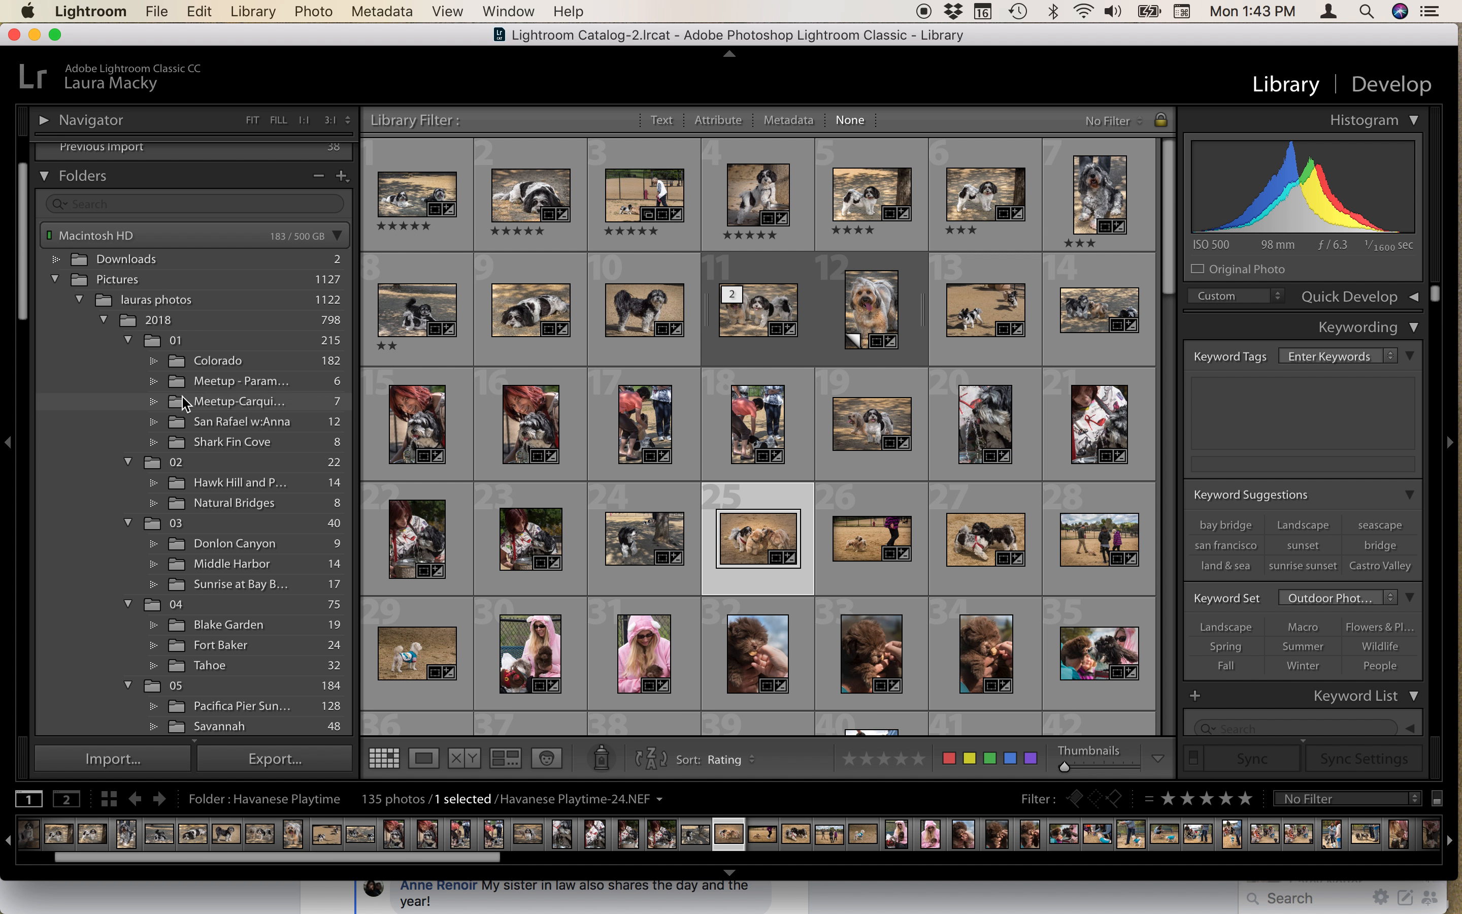
{"action": "left_click", "coordinate": [143, 325]}
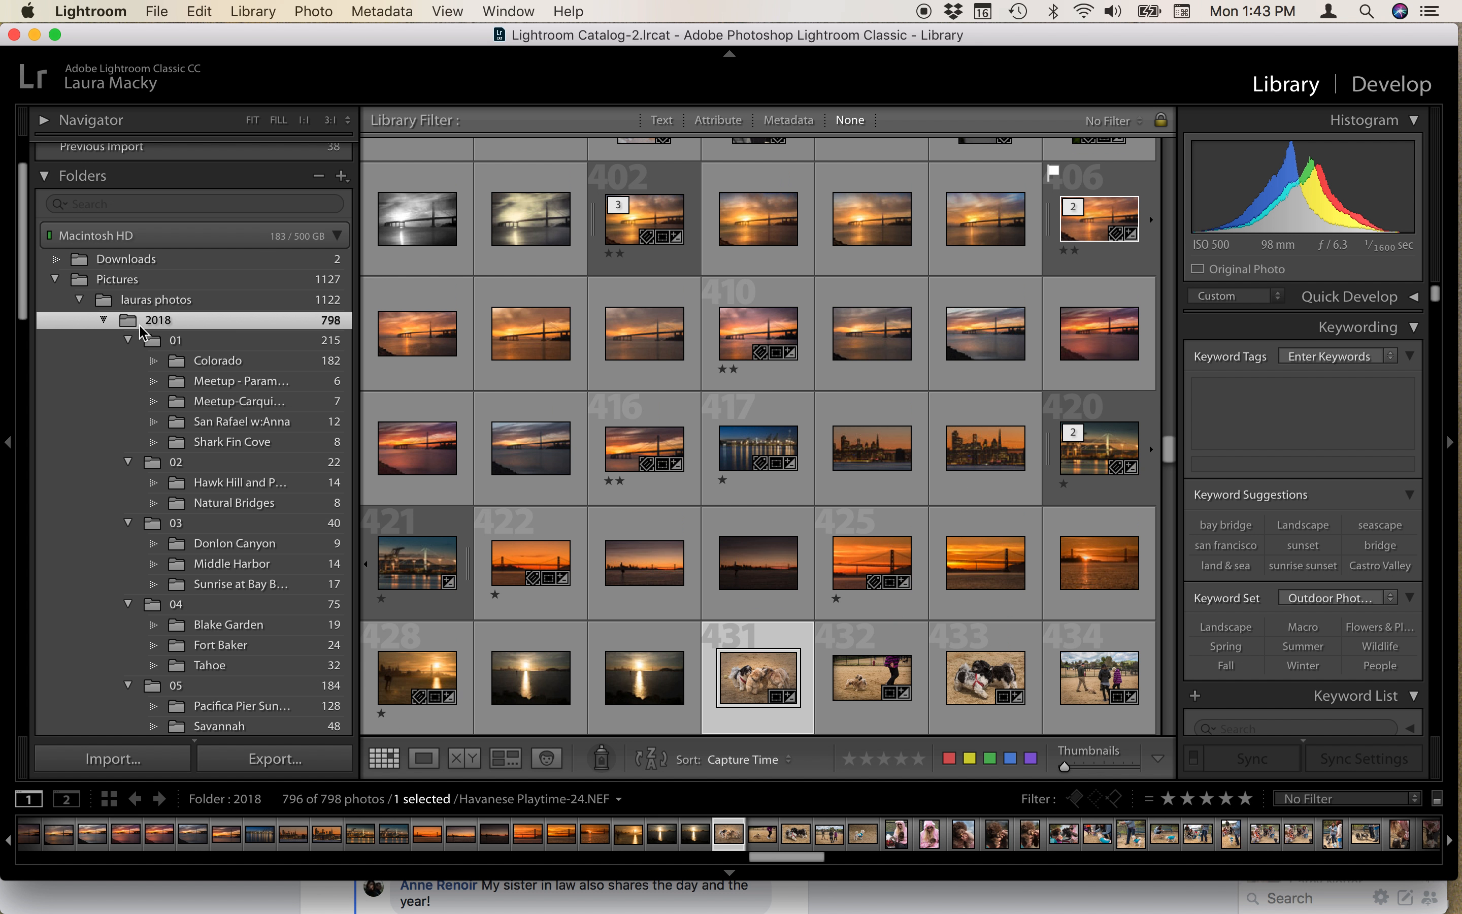
{"action": "left_click", "coordinate": [721, 119]}
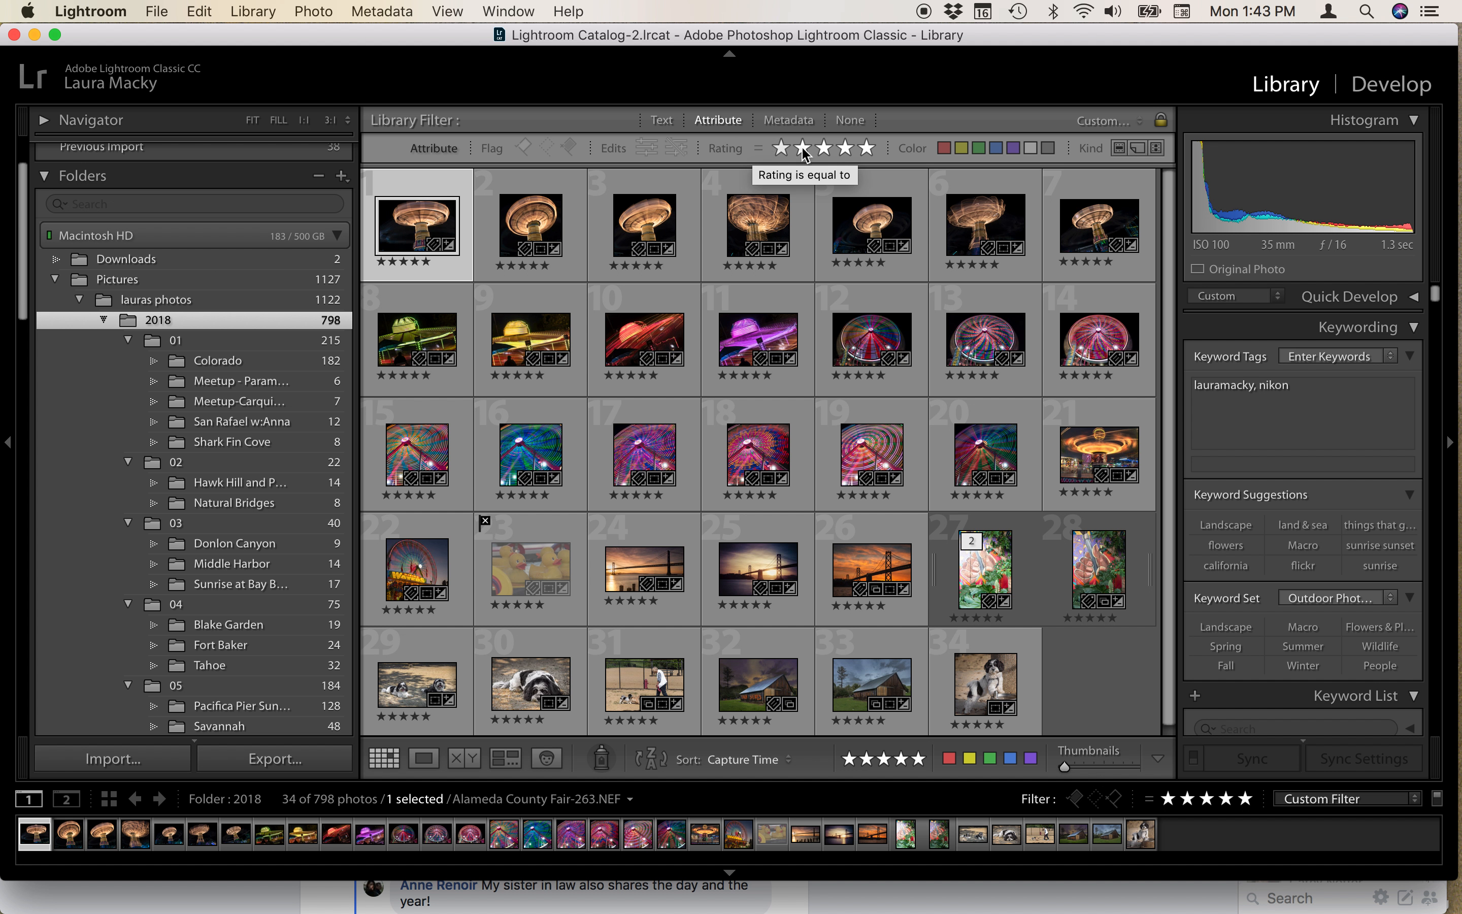
{"action": "left_click", "coordinate": [869, 149]}
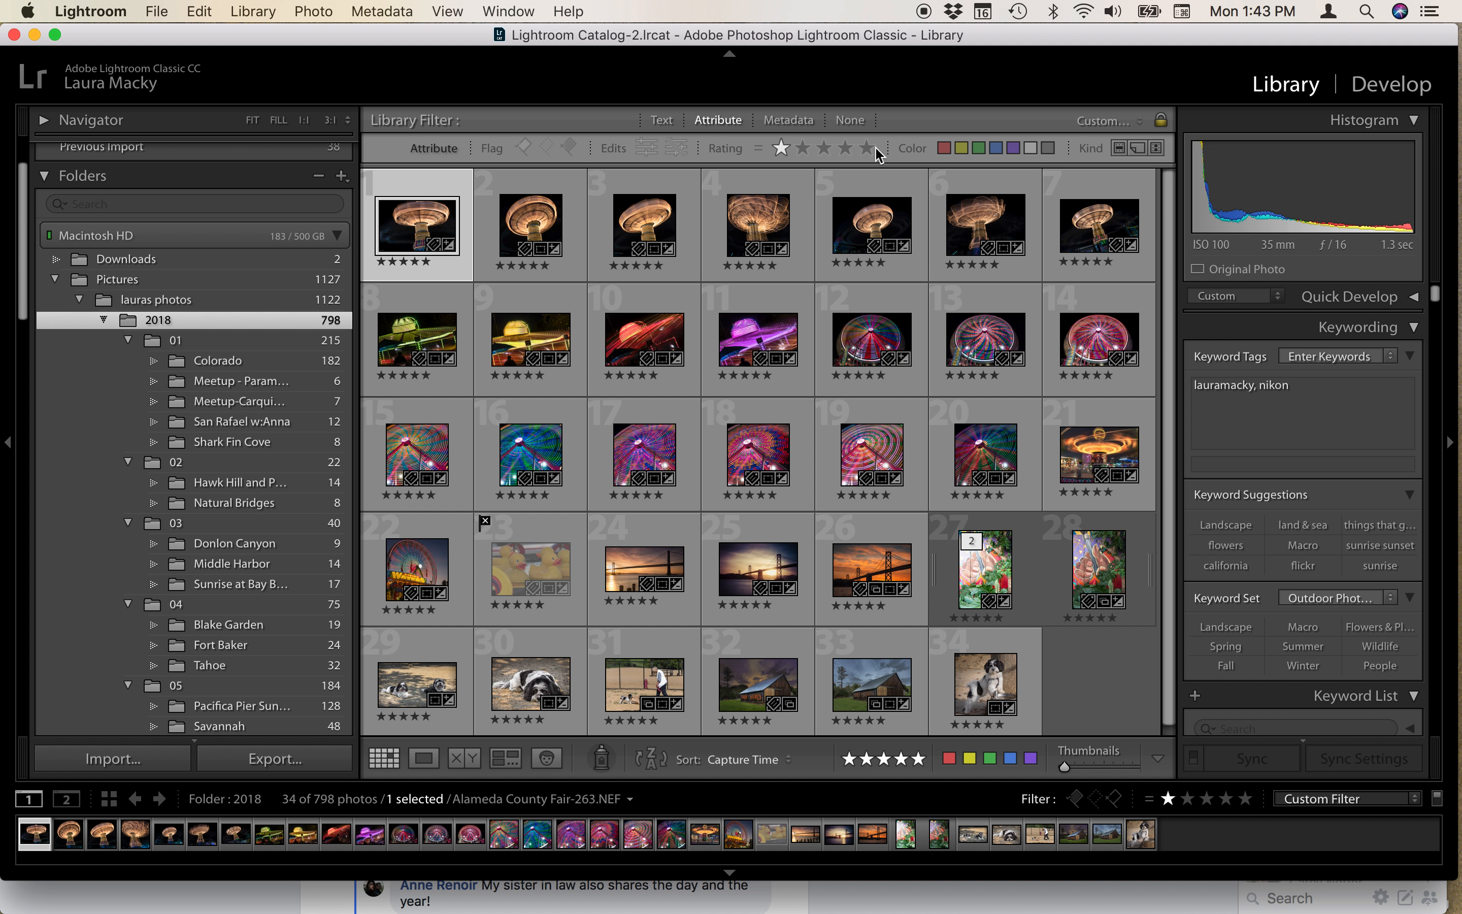
{"action": "left_click", "coordinate": [875, 149]}
Compare the photos at one, two and four stars using the rating filter, ending on five stars
{"action": "left_click", "coordinate": [785, 149]}
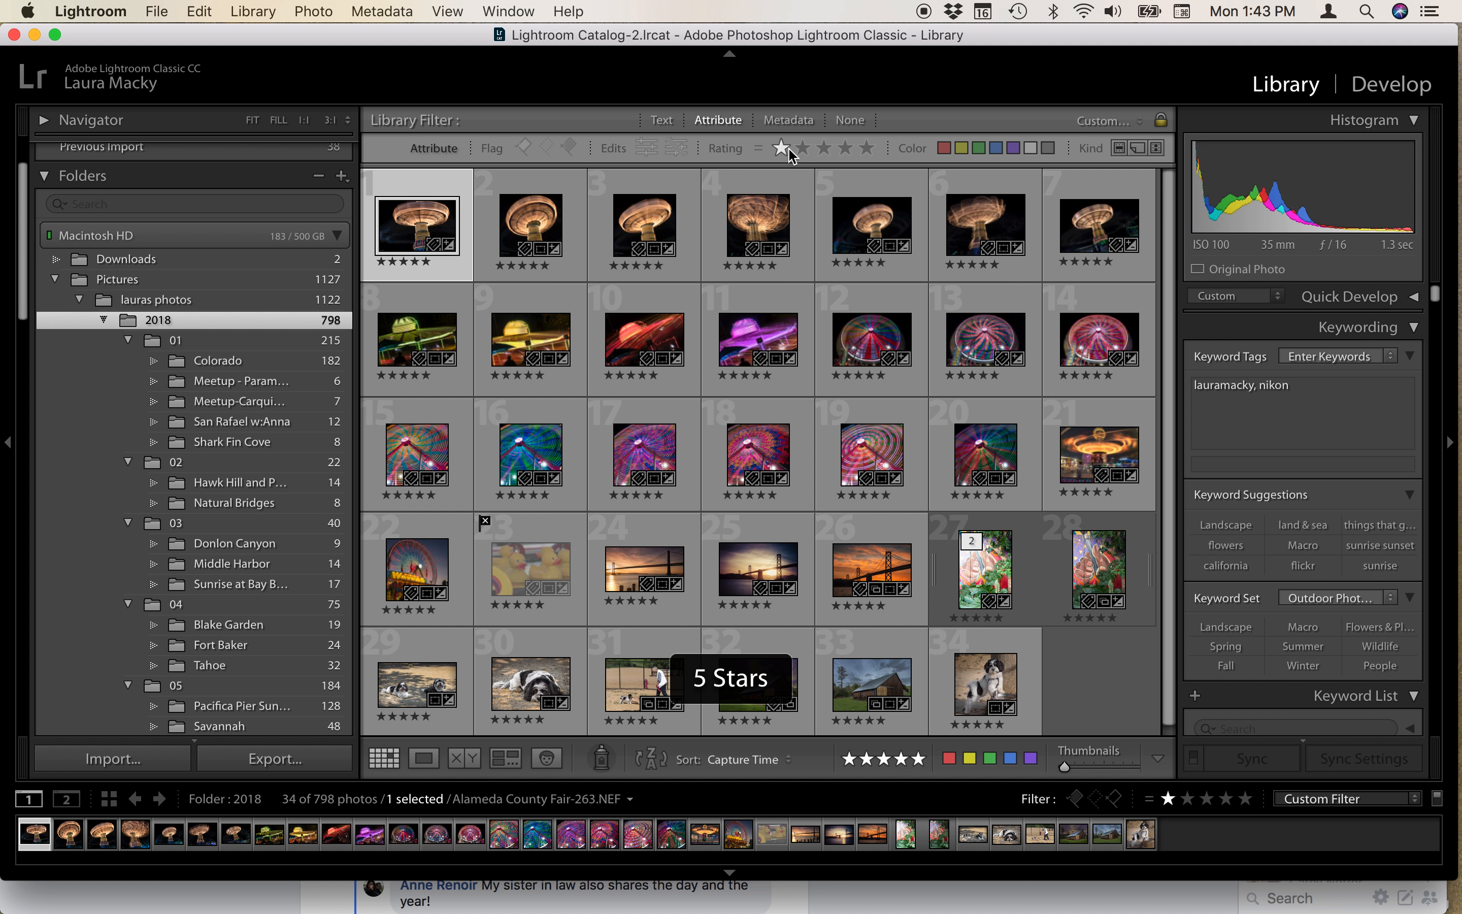
{"action": "left_click", "coordinate": [807, 149]}
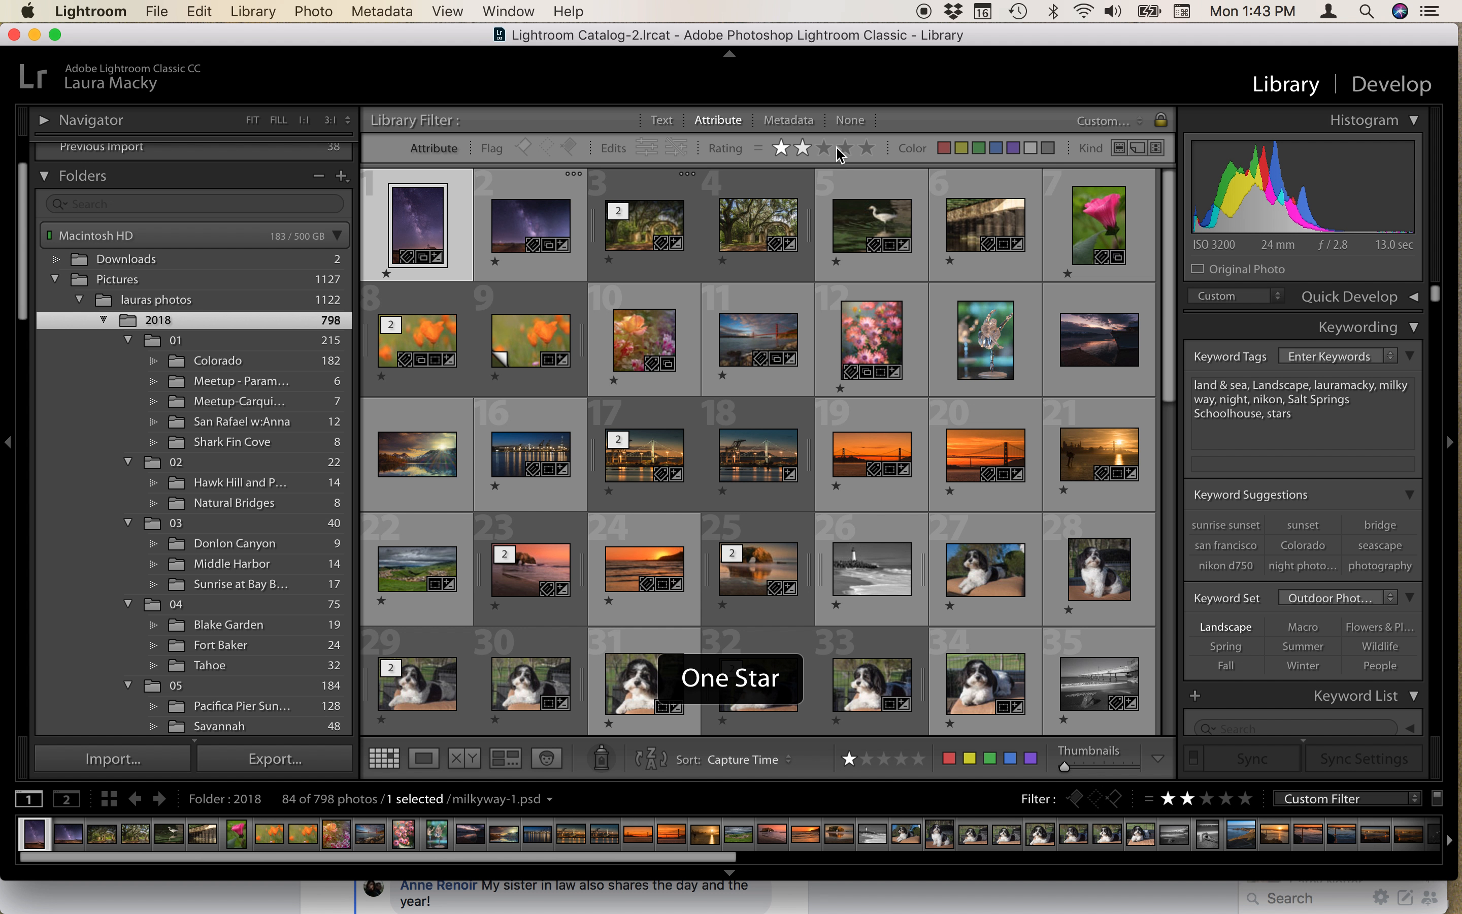
{"action": "left_click", "coordinate": [867, 151]}
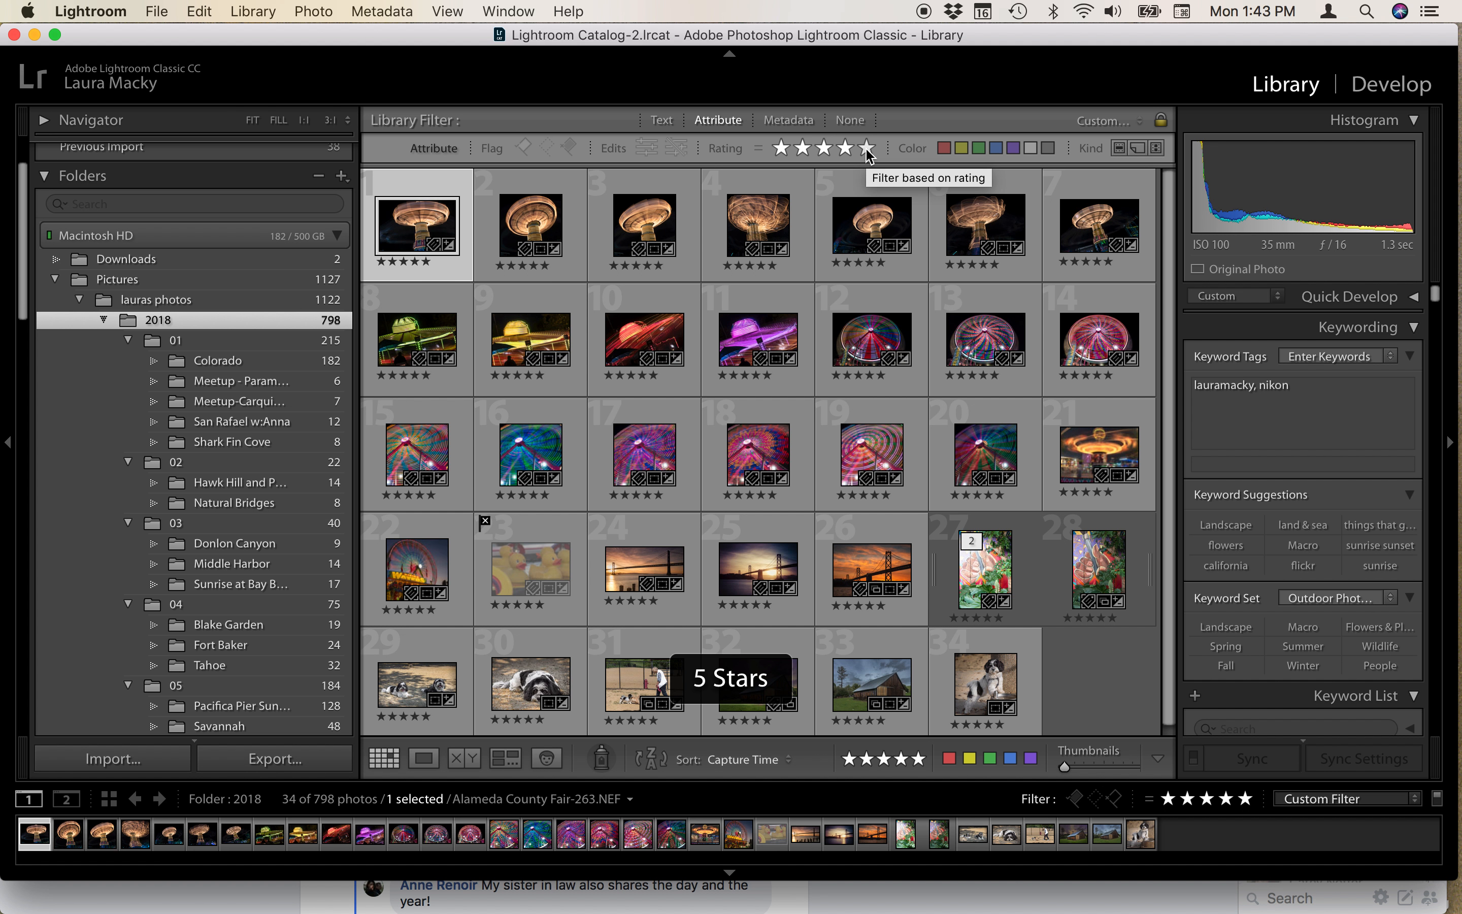
{"action": "left_click", "coordinate": [782, 148]}
{"action": "left_click", "coordinate": [802, 148]}
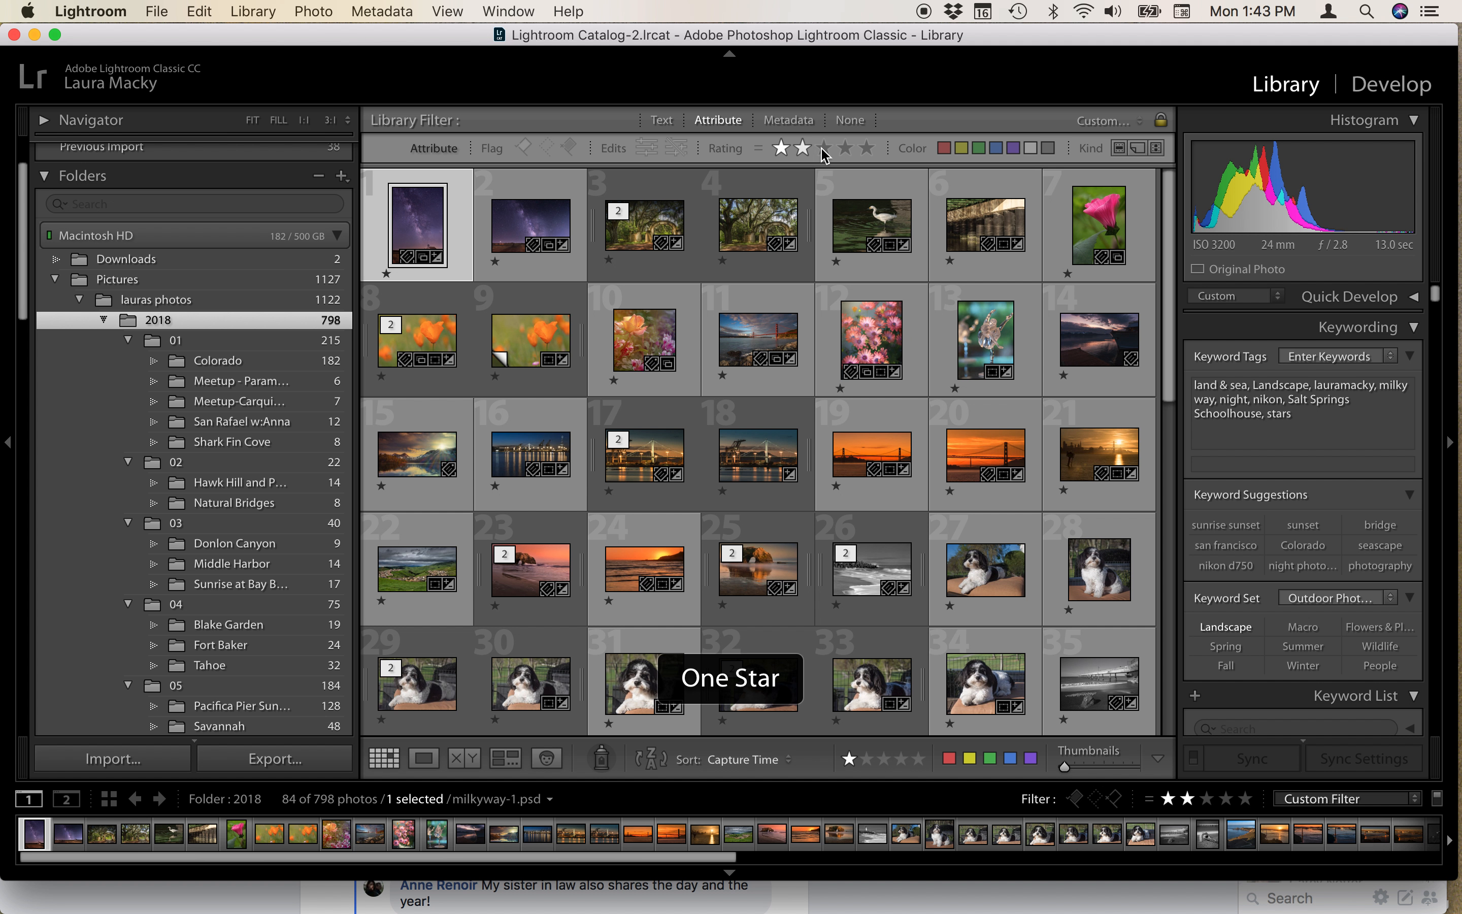
{"action": "left_click", "coordinate": [845, 148]}
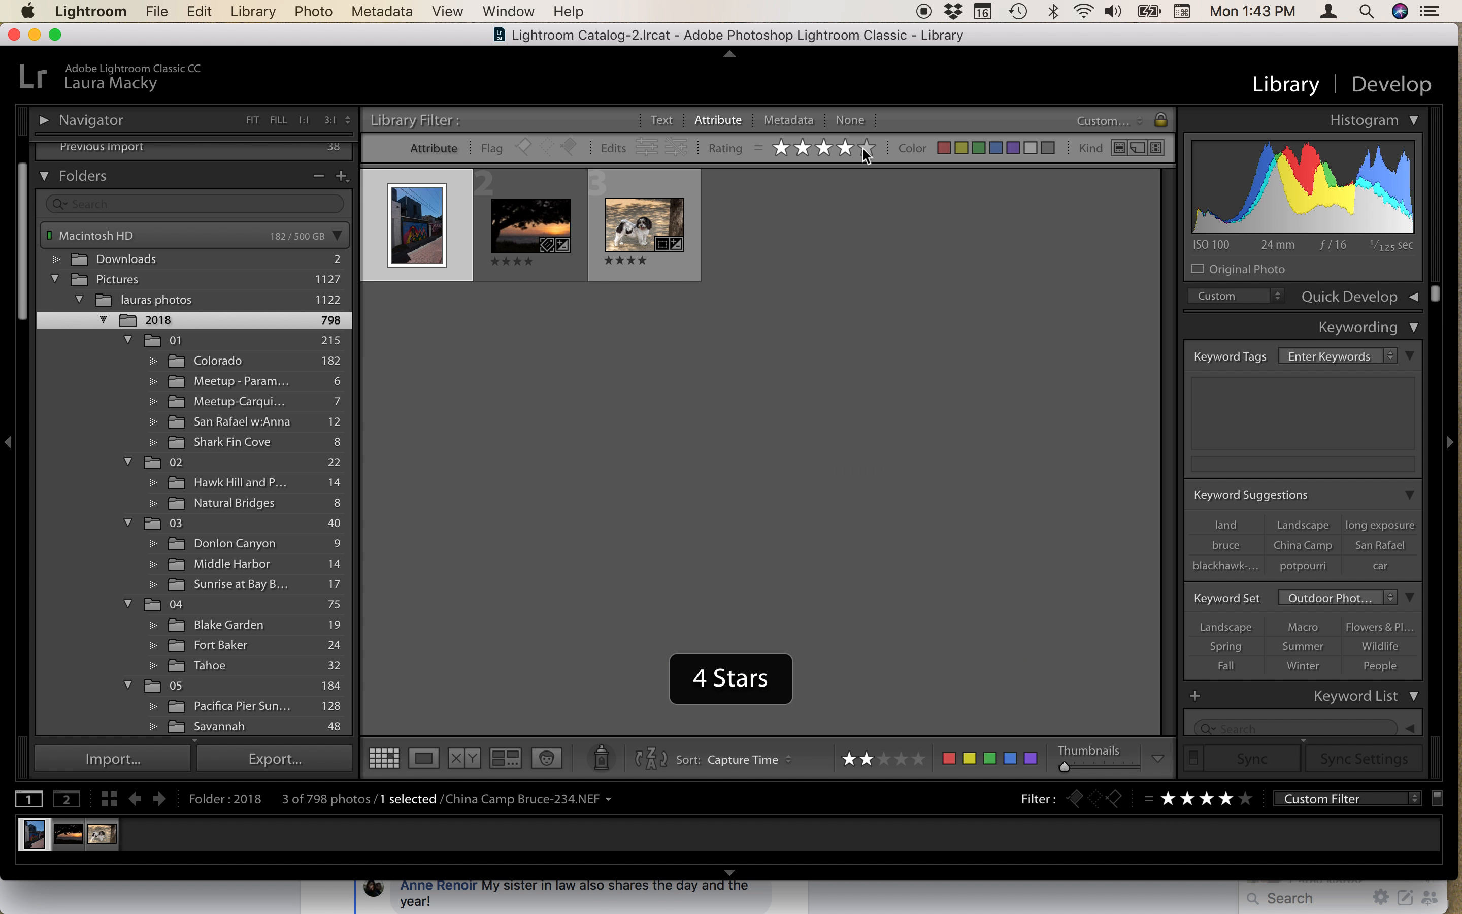
{"action": "left_click", "coordinate": [866, 148]}
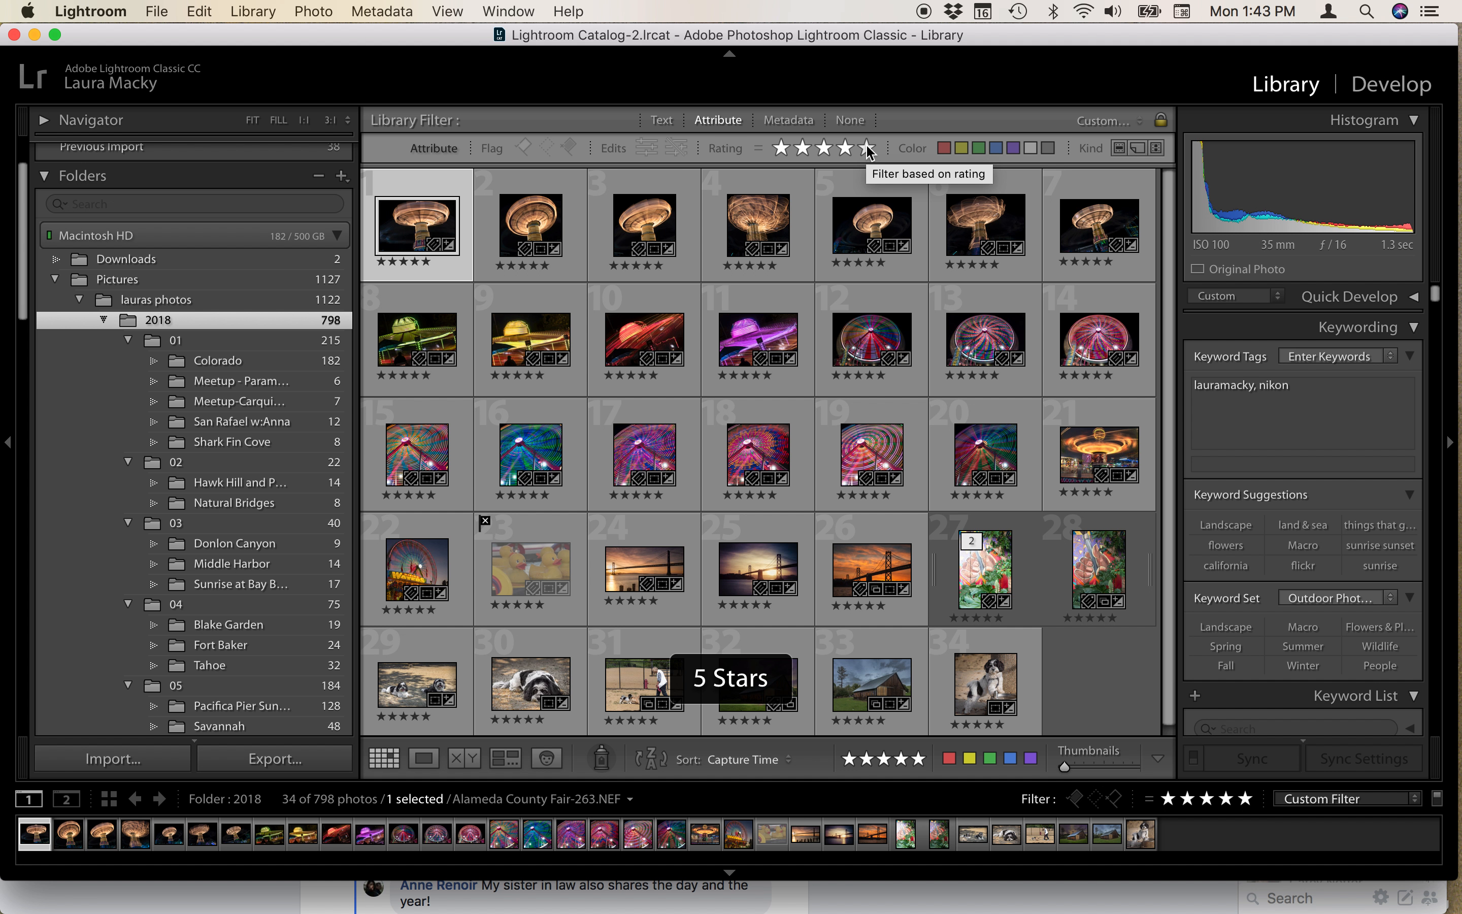
Examine the rating filter's comparison options, keeping "Rating is equal to", and cycle the grid view style
{"action": "left_click", "coordinate": [759, 153]}
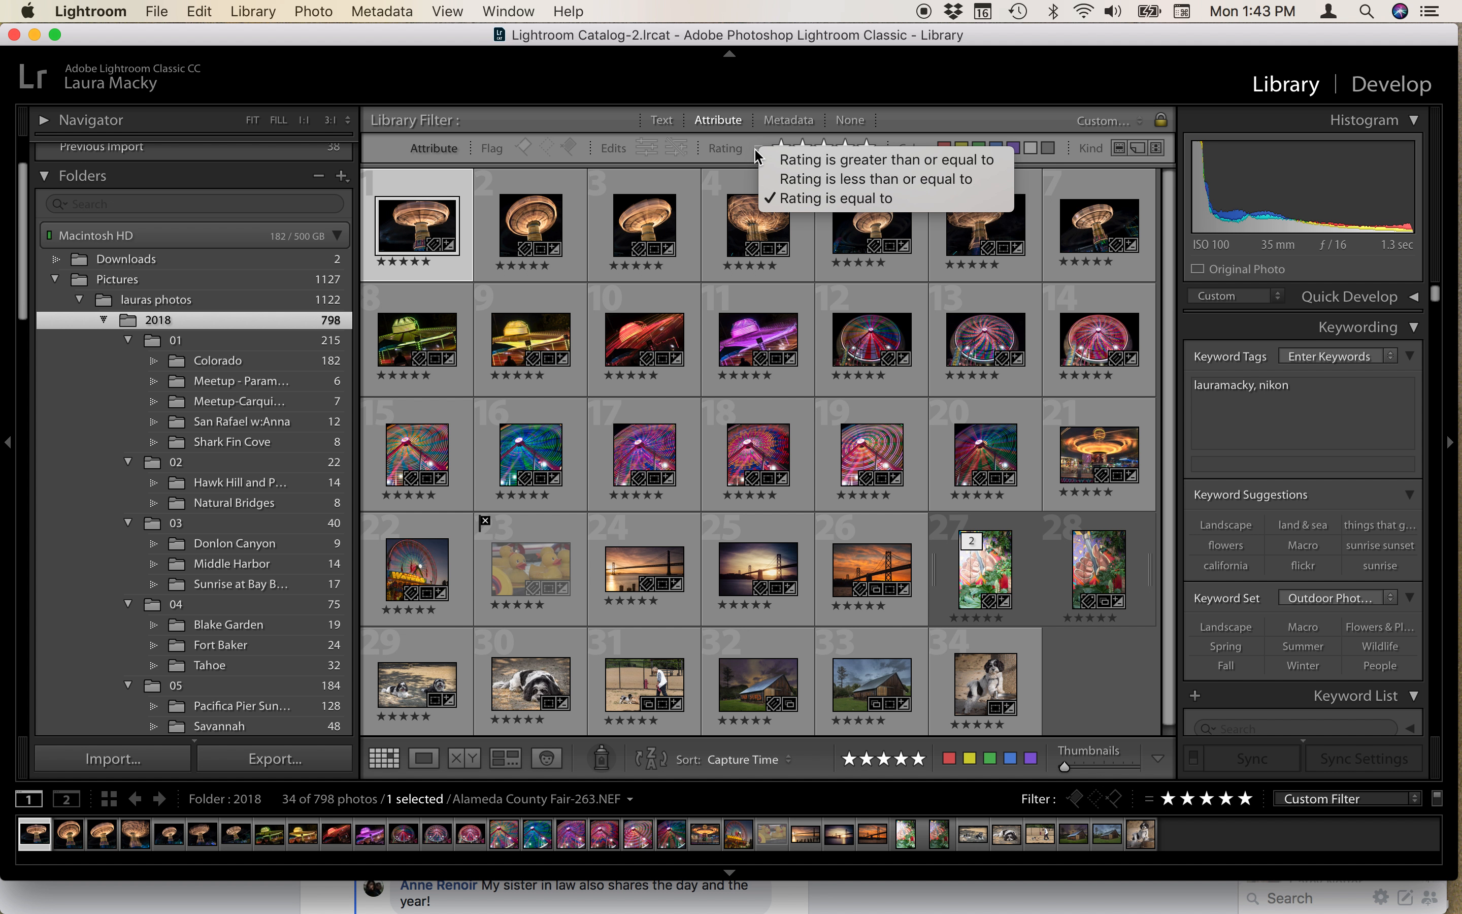
{"action": "left_click", "coordinate": [740, 162]}
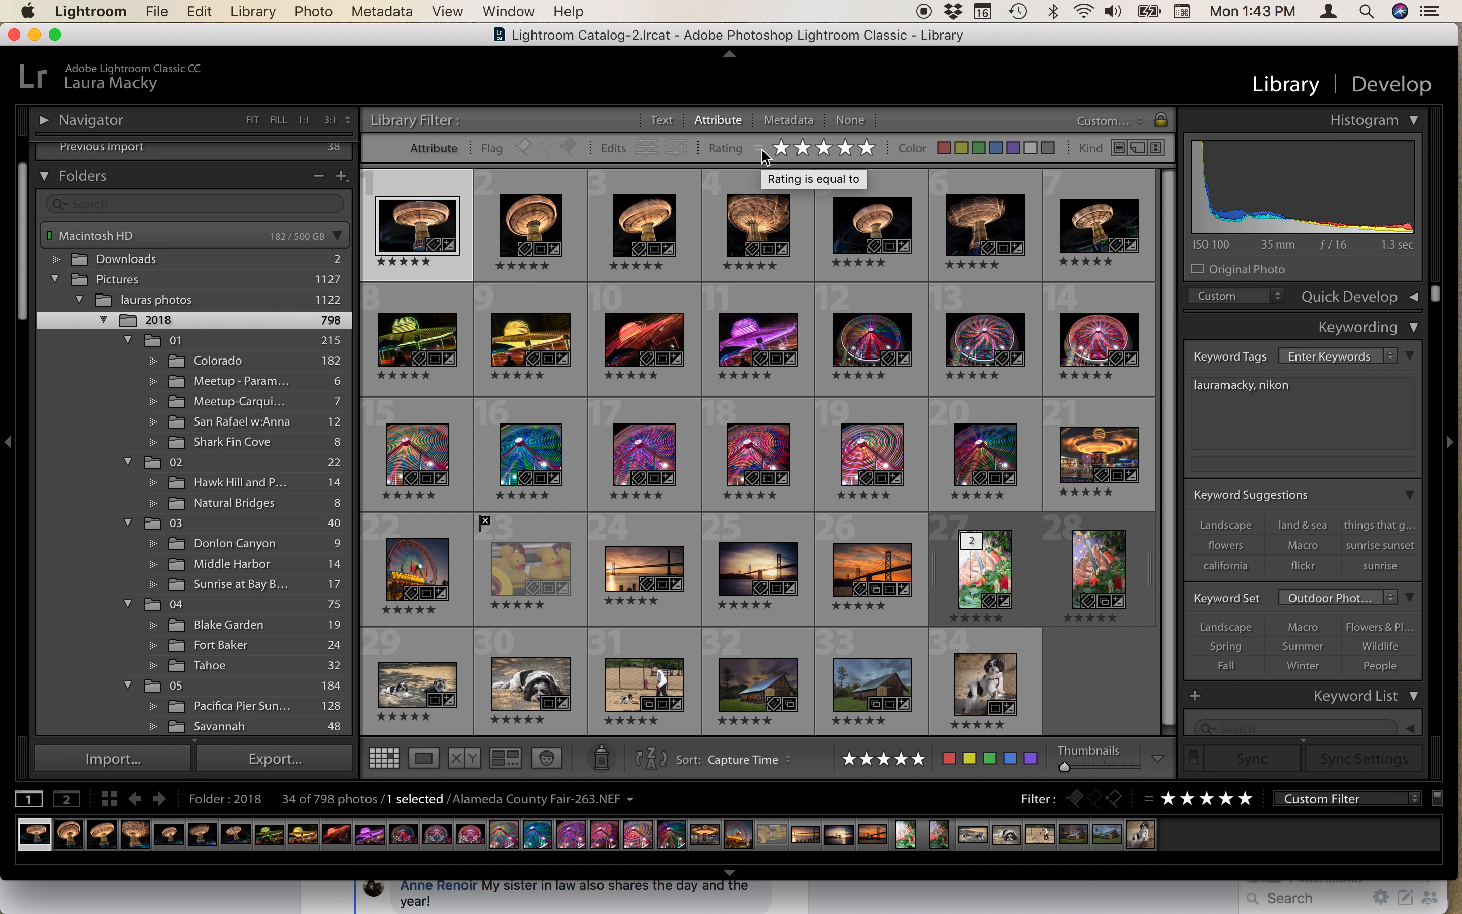
{"action": "left_click", "coordinate": [759, 149]}
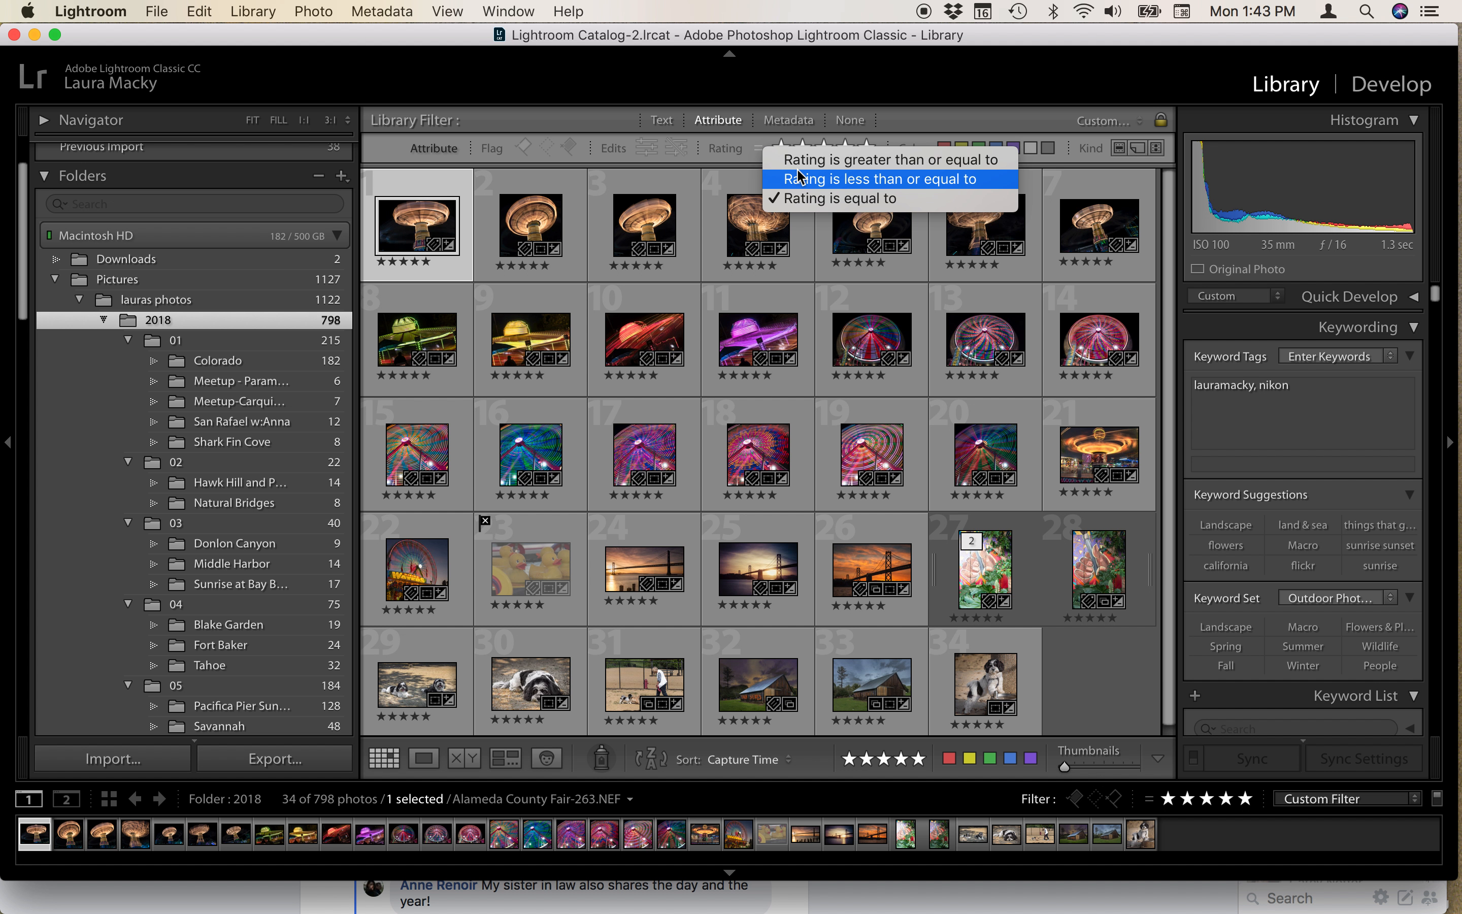
{"action": "left_click", "coordinate": [759, 155]}
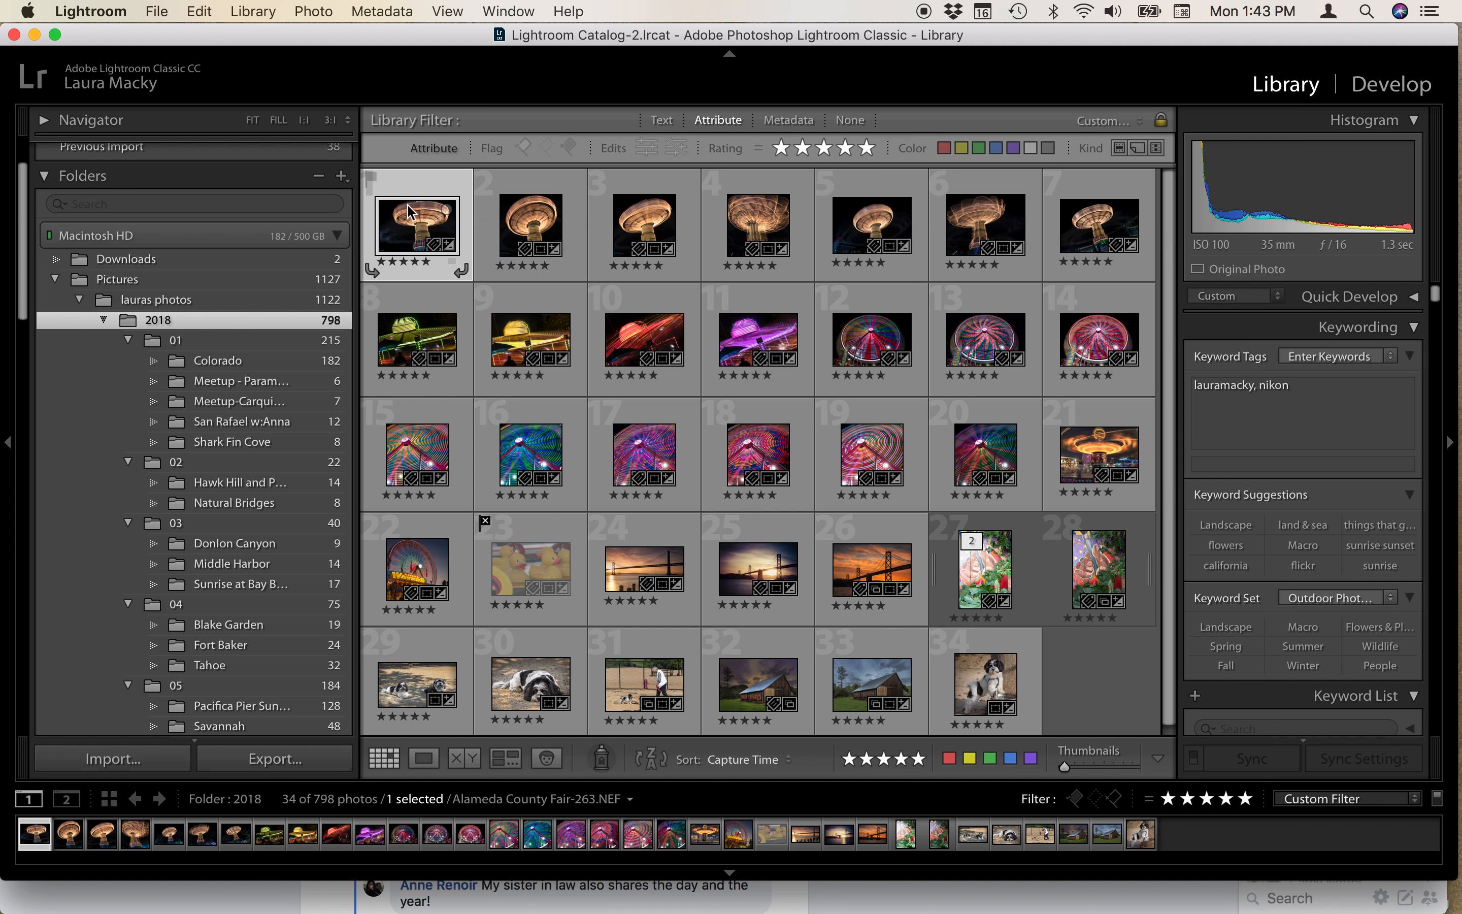
{"action": "key", "text": "j"}
{"action": "key", "text": "j"}
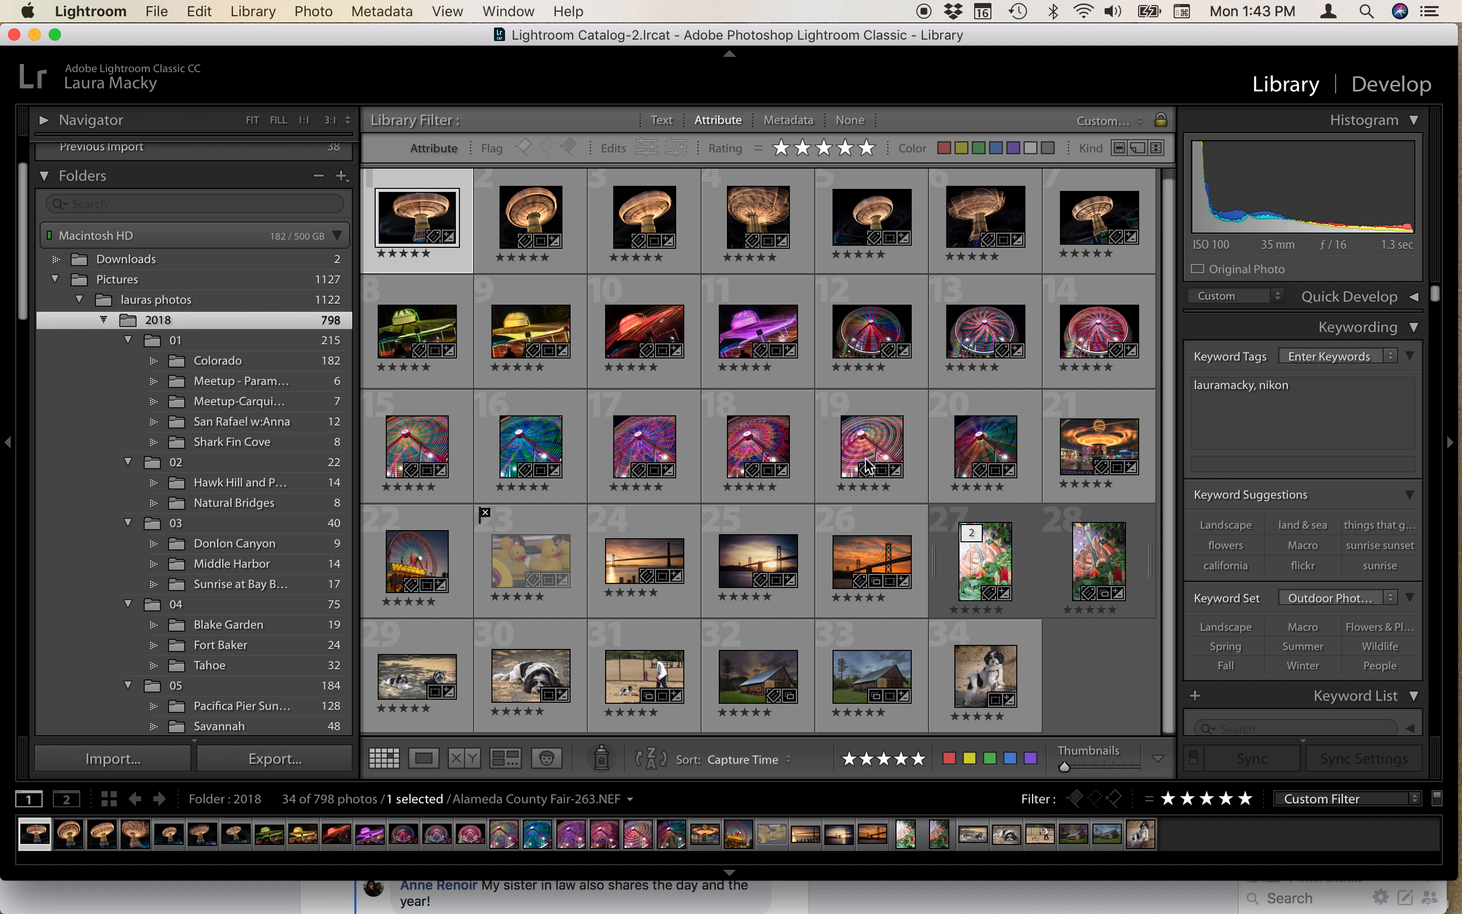
{"action": "left_click", "coordinate": [760, 149]}
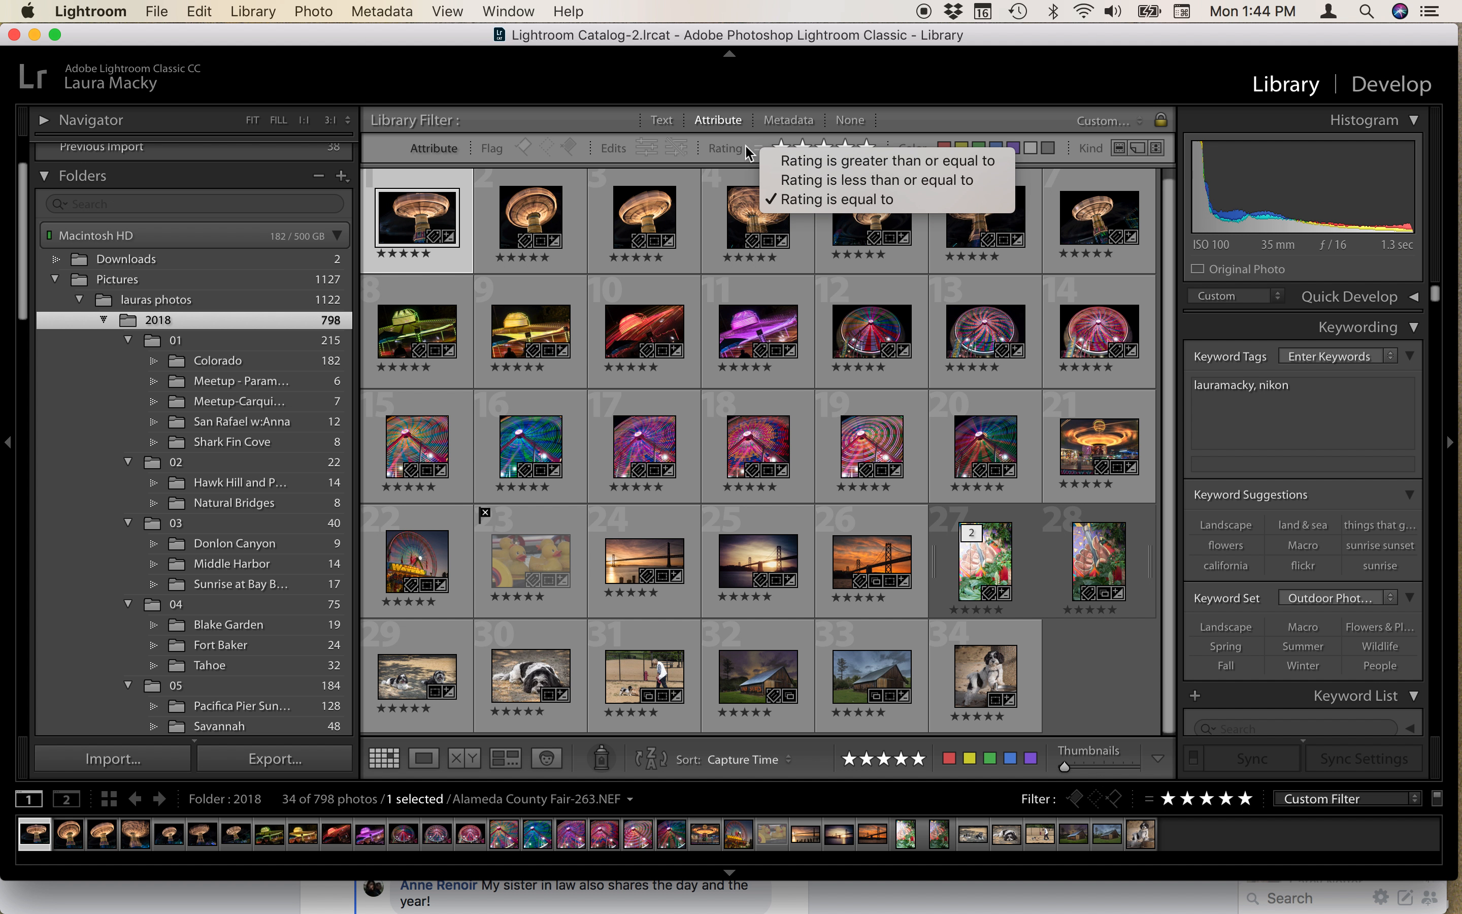
{"action": "left_click", "coordinate": [700, 154]}
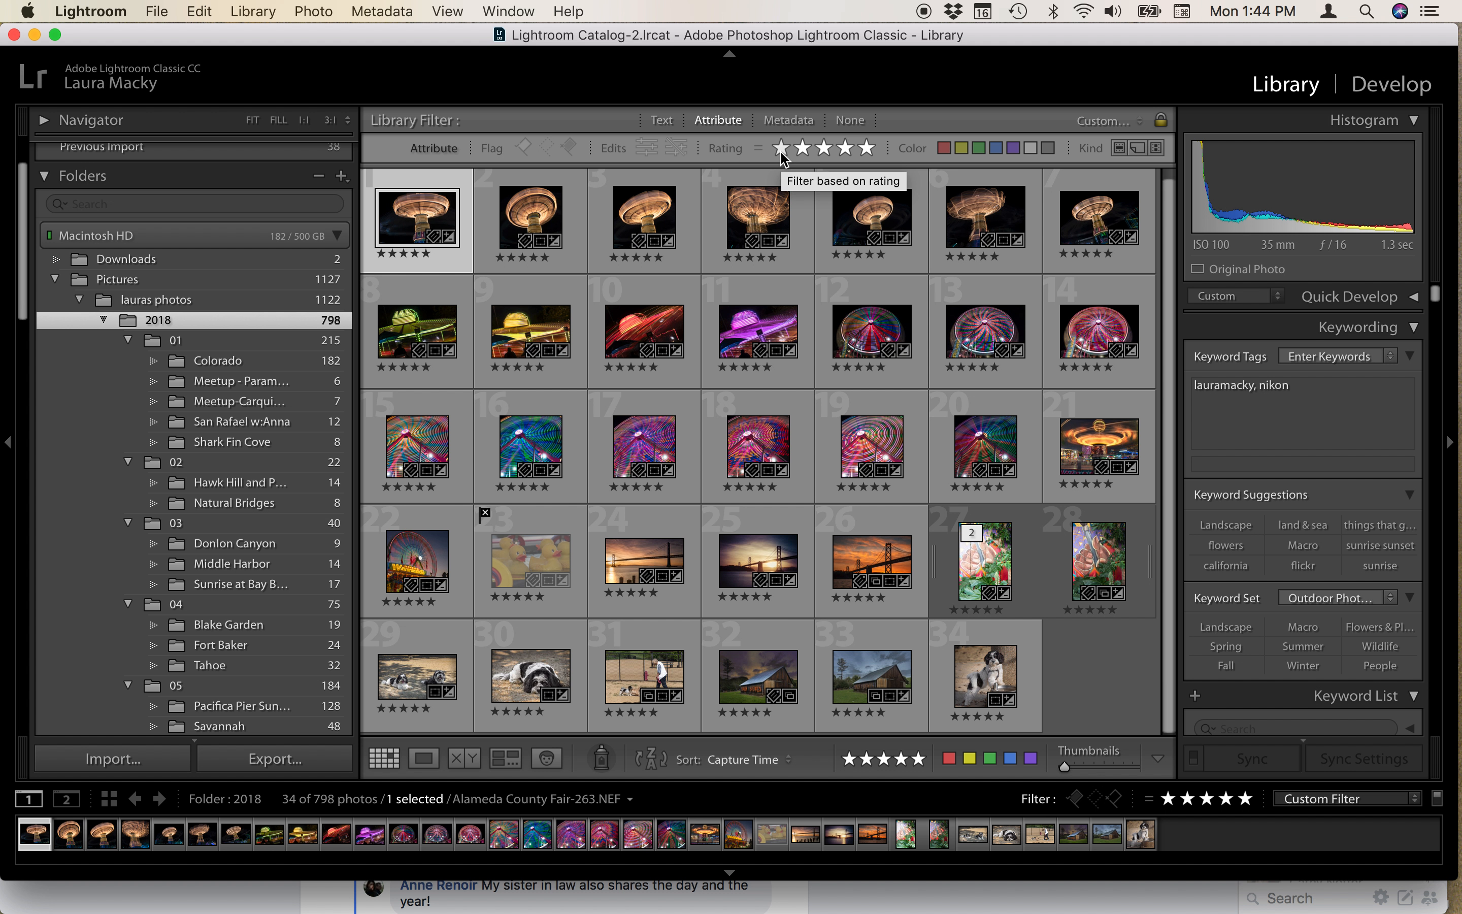
Remove the star rating from Alameda County Fair-263 and set the rating filter to show only unrated photos
{"action": "key", "text": "0"}
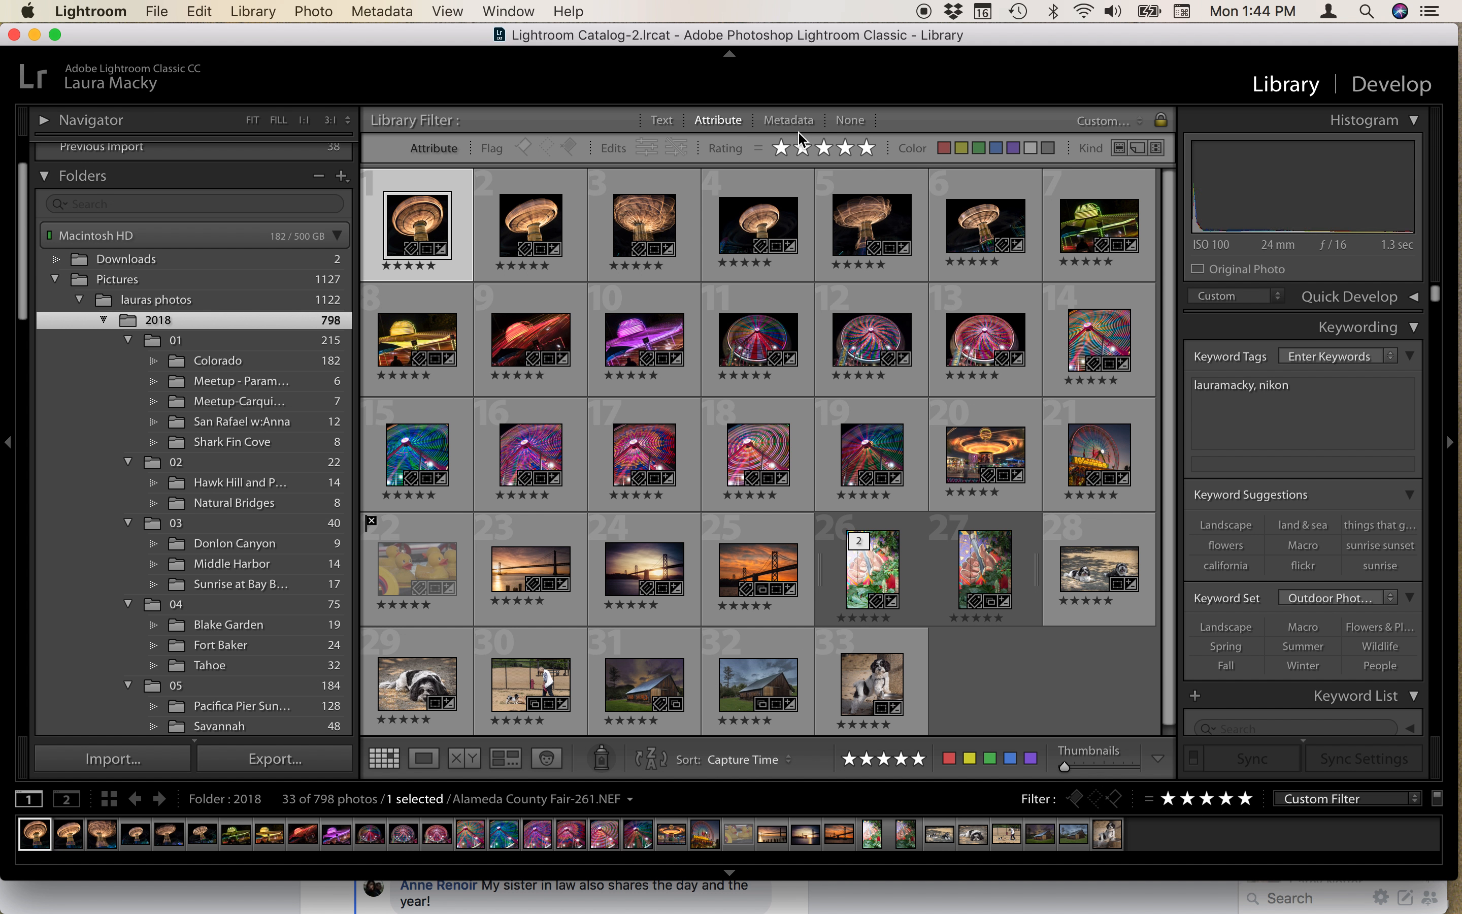
{"action": "left_click", "coordinate": [781, 149]}
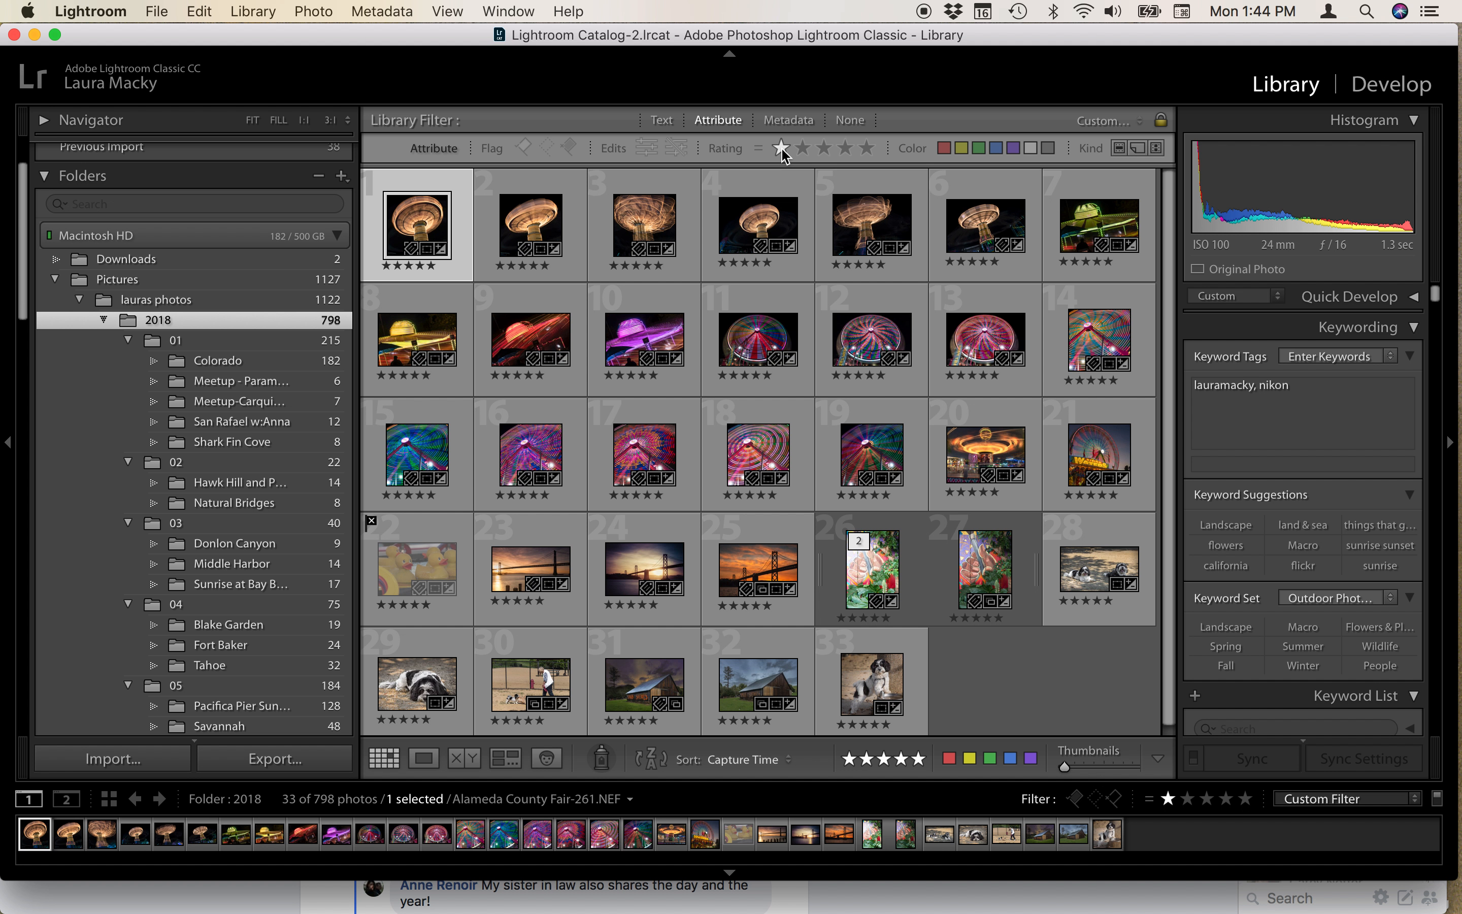
{"action": "left_click", "coordinate": [782, 149]}
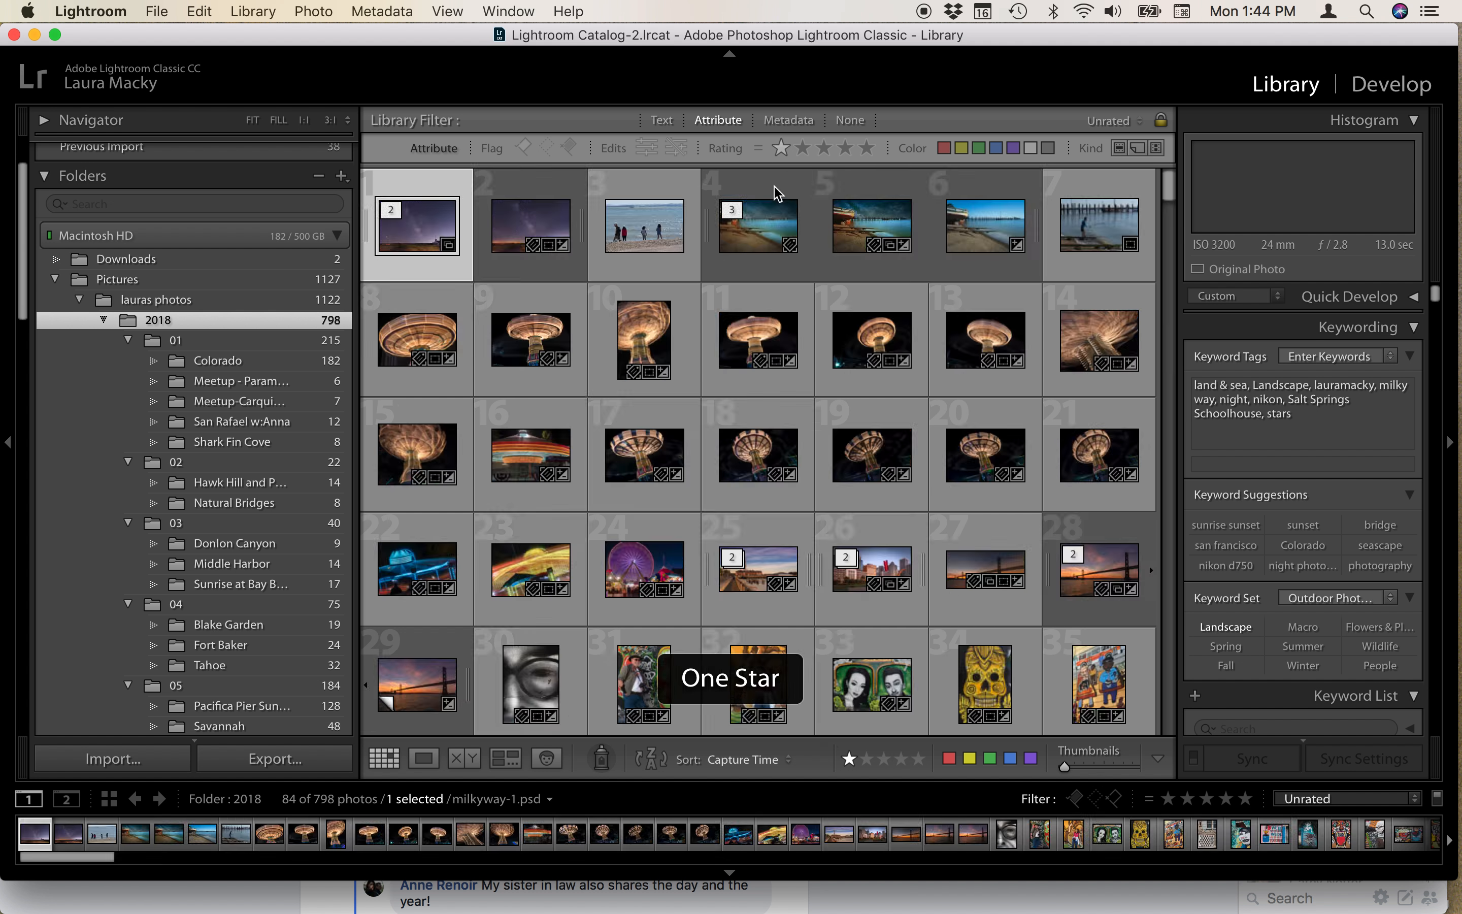
{"action": "left_click", "coordinate": [868, 149]}
{"action": "left_click", "coordinate": [782, 149]}
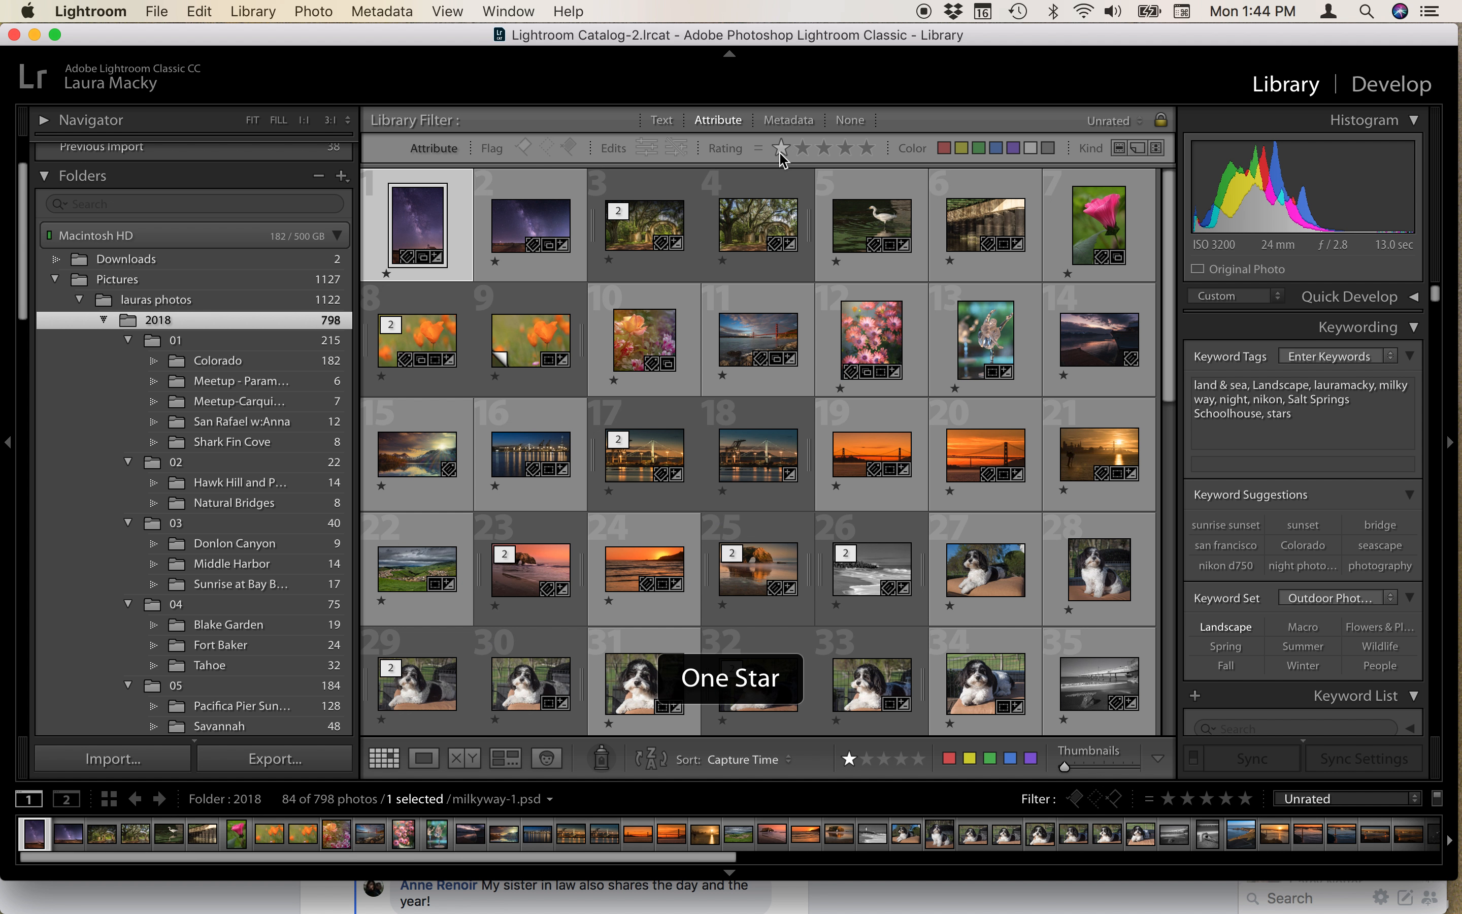
{"action": "left_click", "coordinate": [781, 151]}
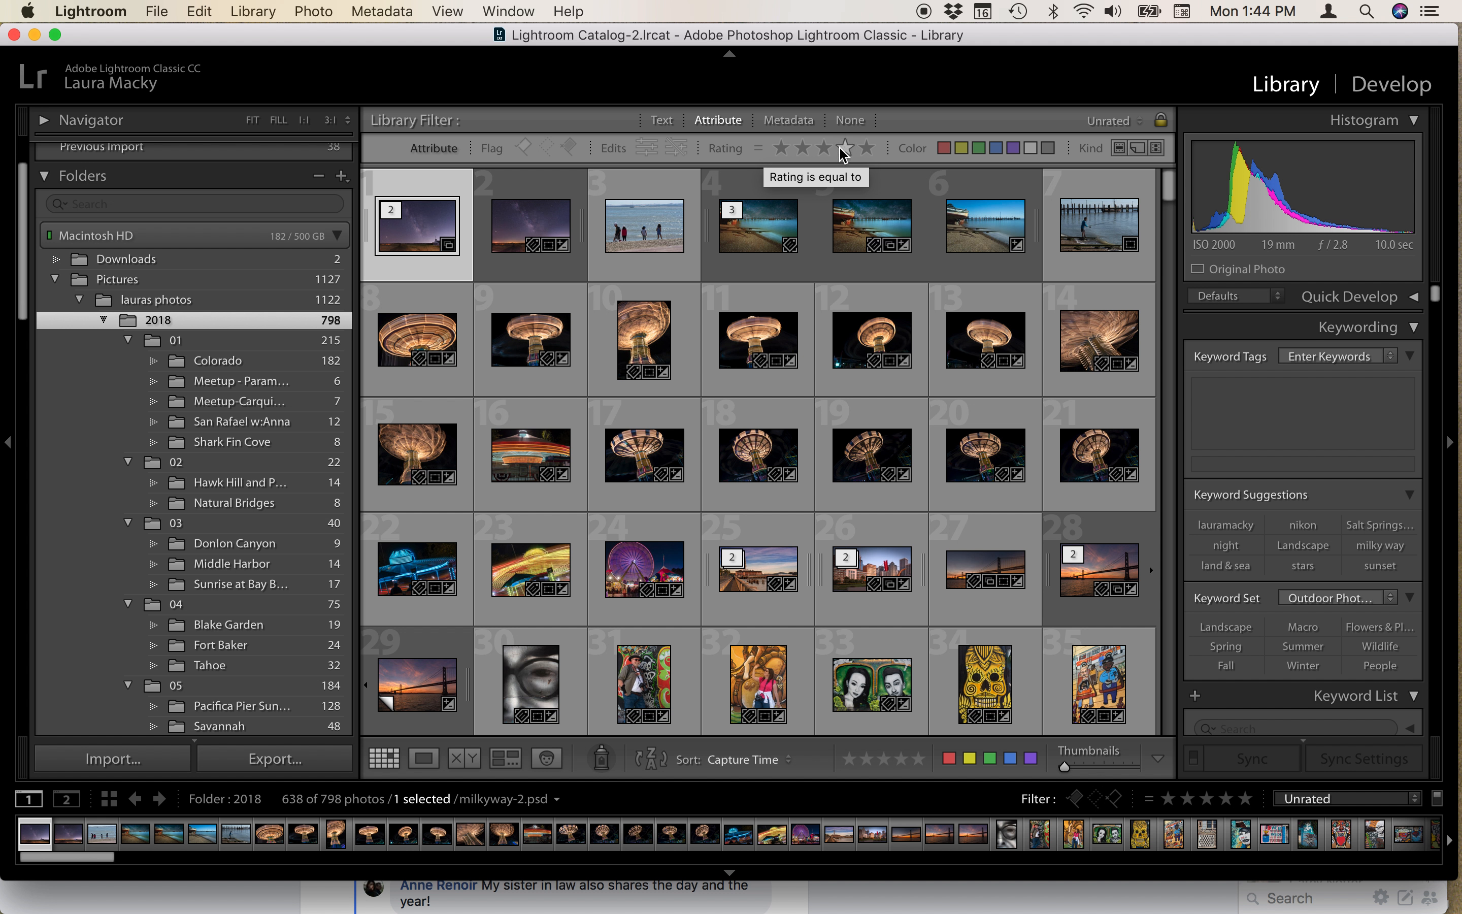
Step the rating filter from five stars down to one star, ending on unrated photos
{"action": "left_click", "coordinate": [866, 149]}
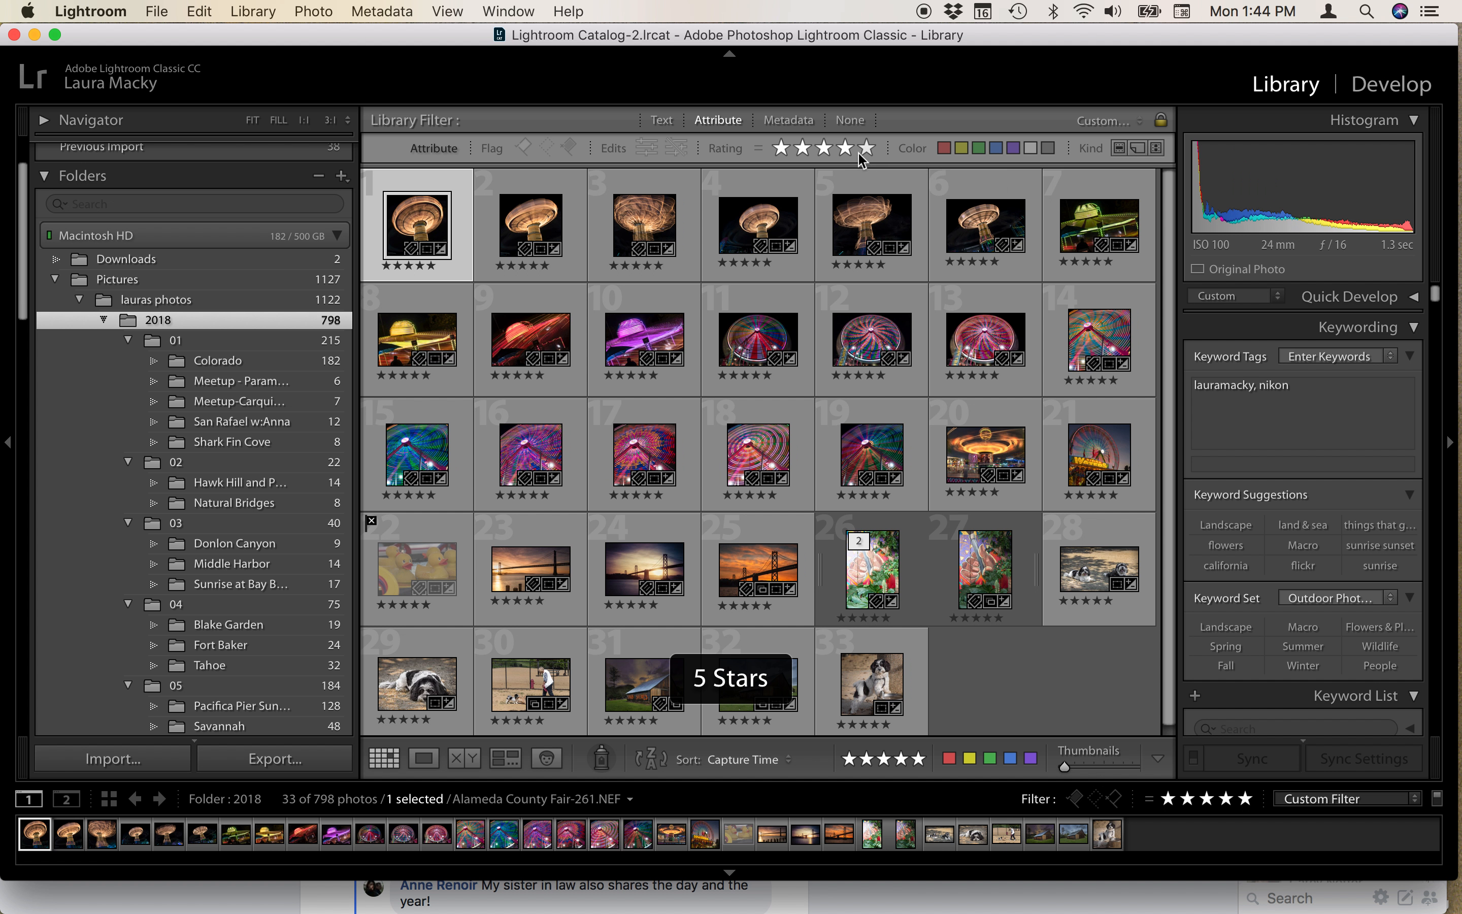
{"action": "left_click", "coordinate": [845, 150]}
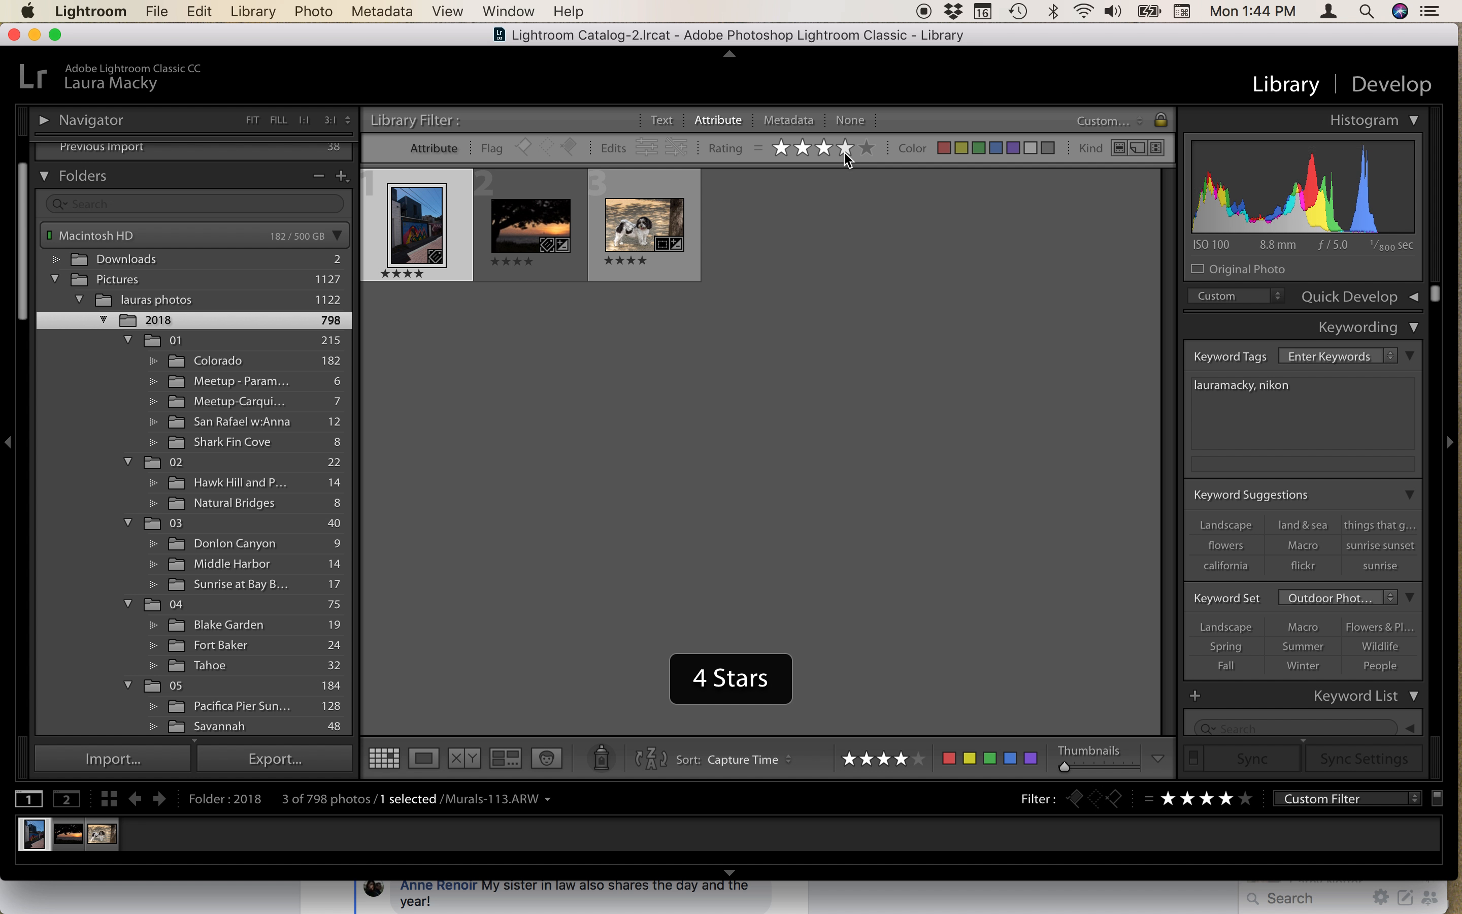
{"action": "left_click", "coordinate": [823, 152]}
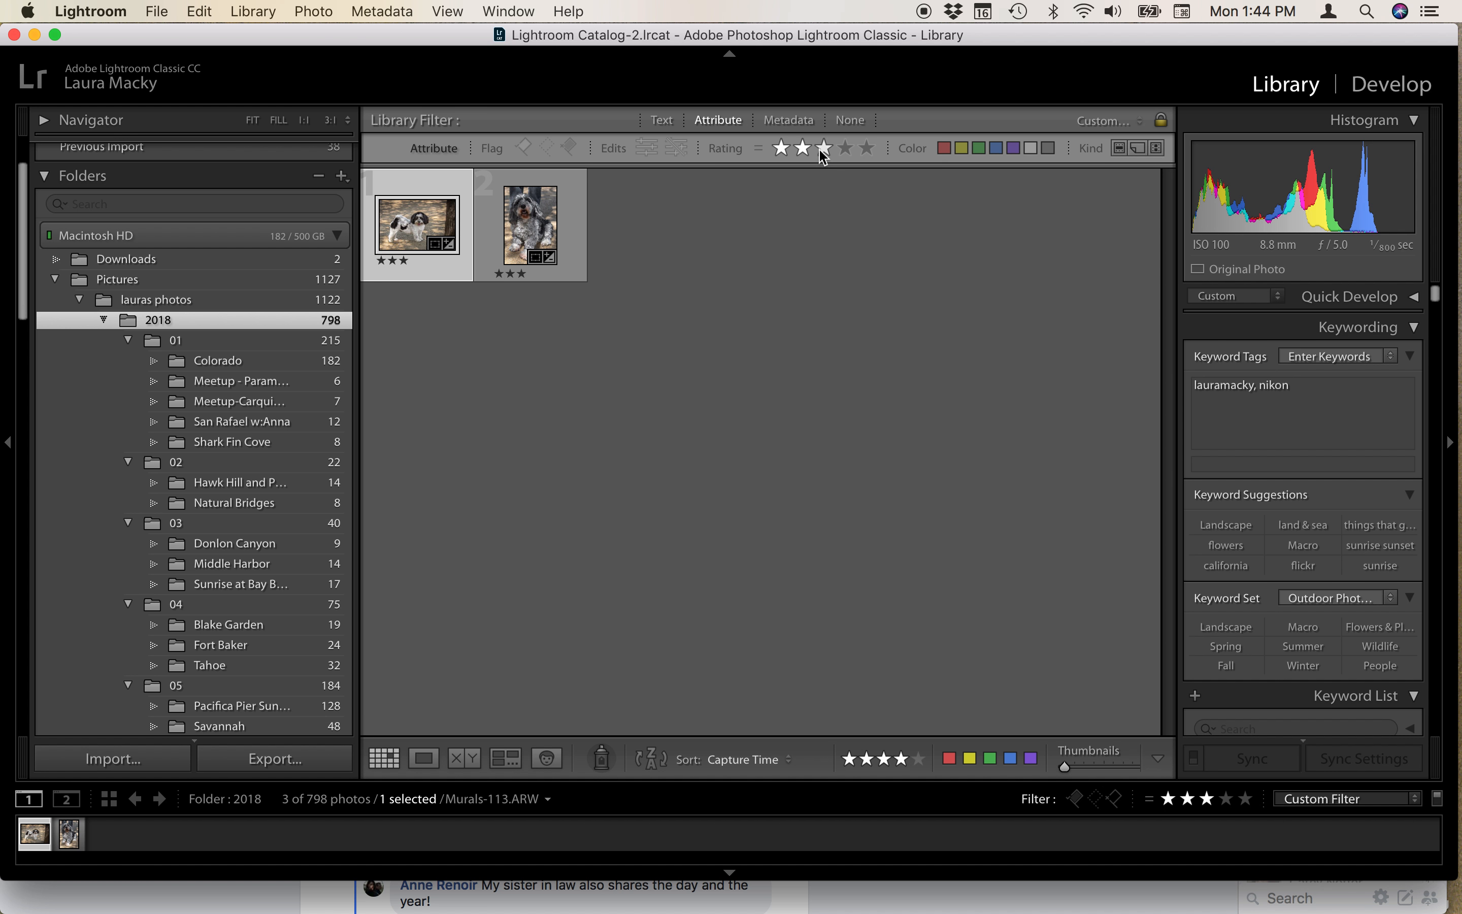
{"action": "left_click", "coordinate": [803, 150]}
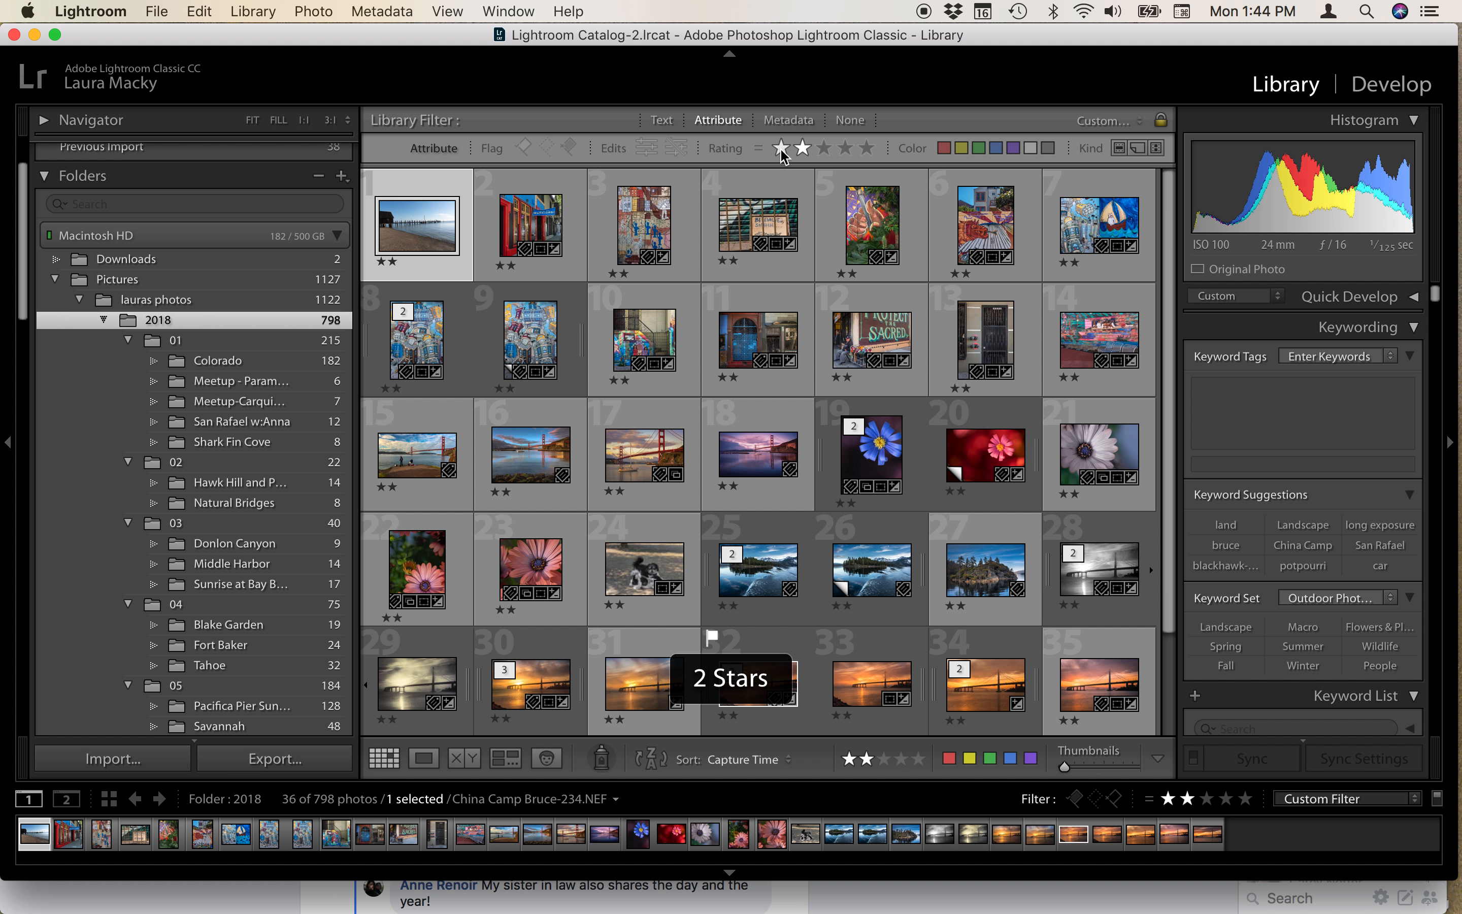
{"action": "left_click", "coordinate": [781, 151]}
{"action": "left_click", "coordinate": [781, 151]}
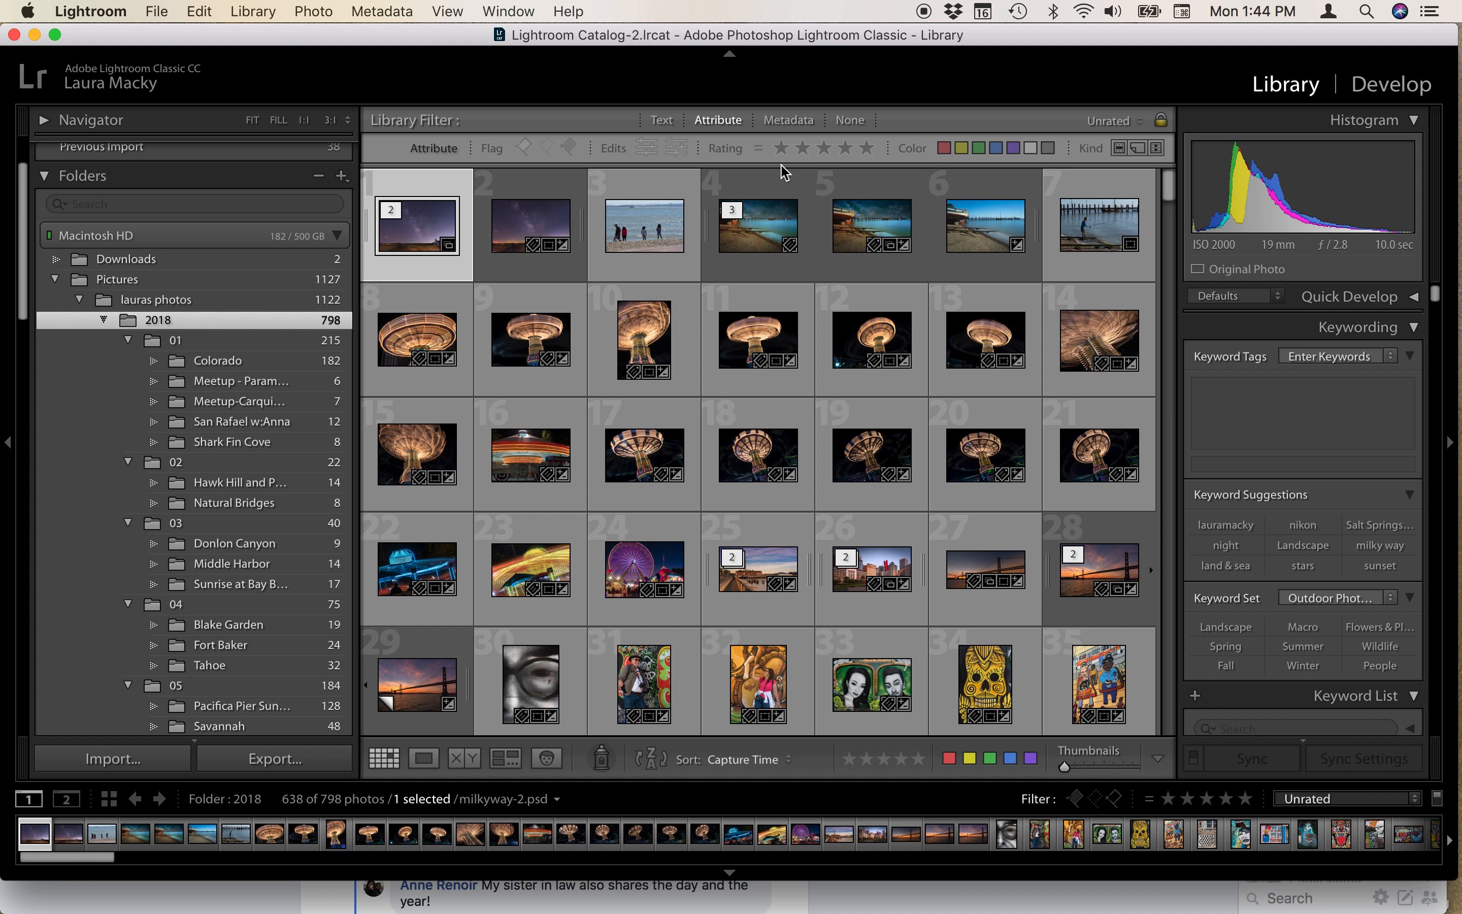
Switch the rating filter through five stars and one star back to unrated, and select the second copy of the bridge sunset photo
{"action": "left_click", "coordinate": [866, 148]}
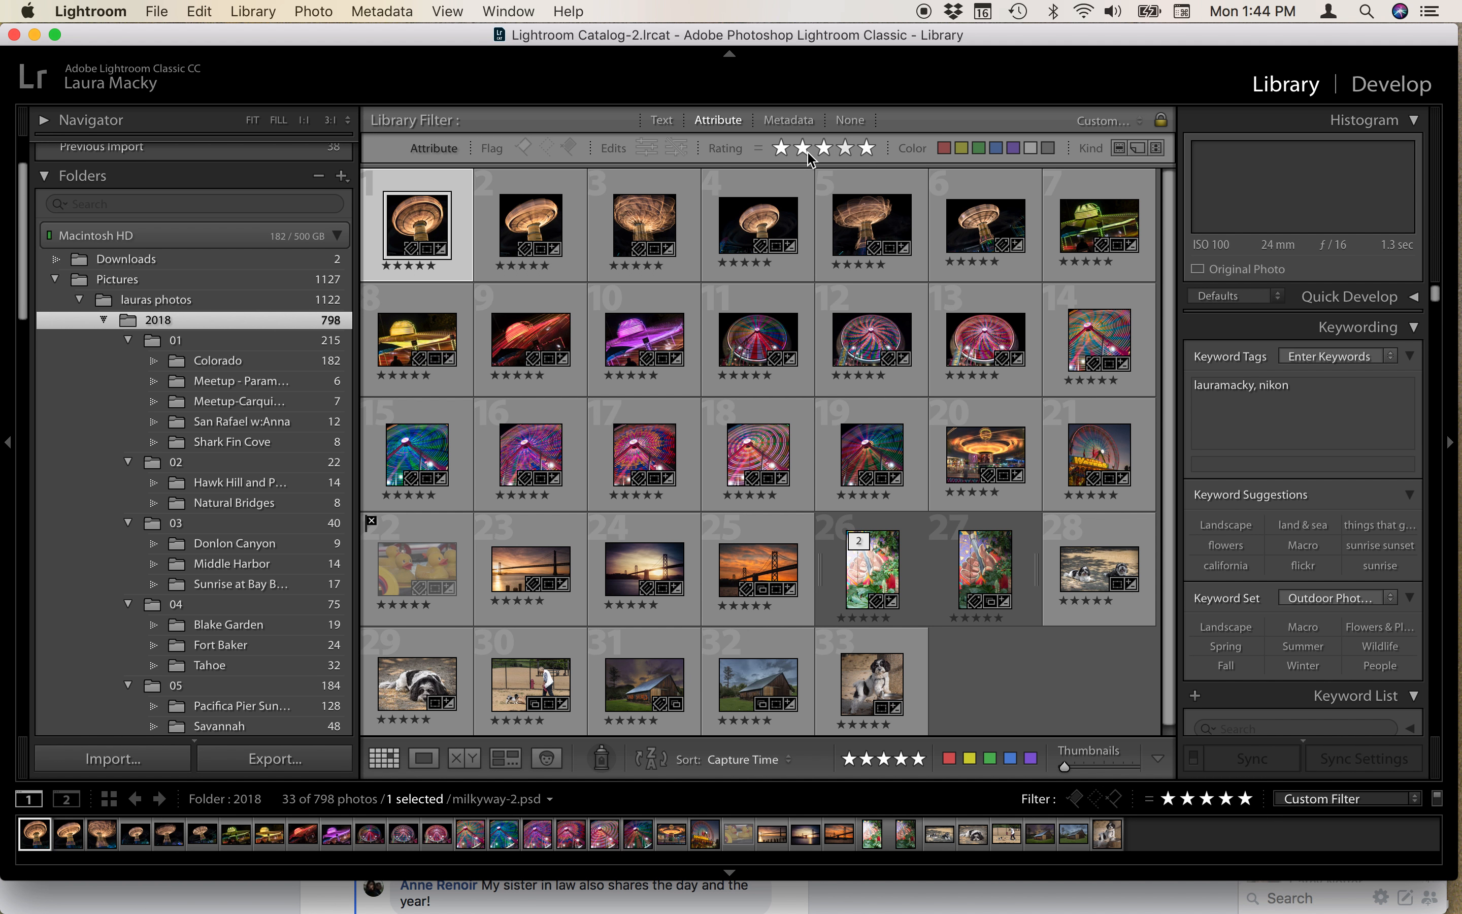
{"action": "left_click", "coordinate": [781, 149]}
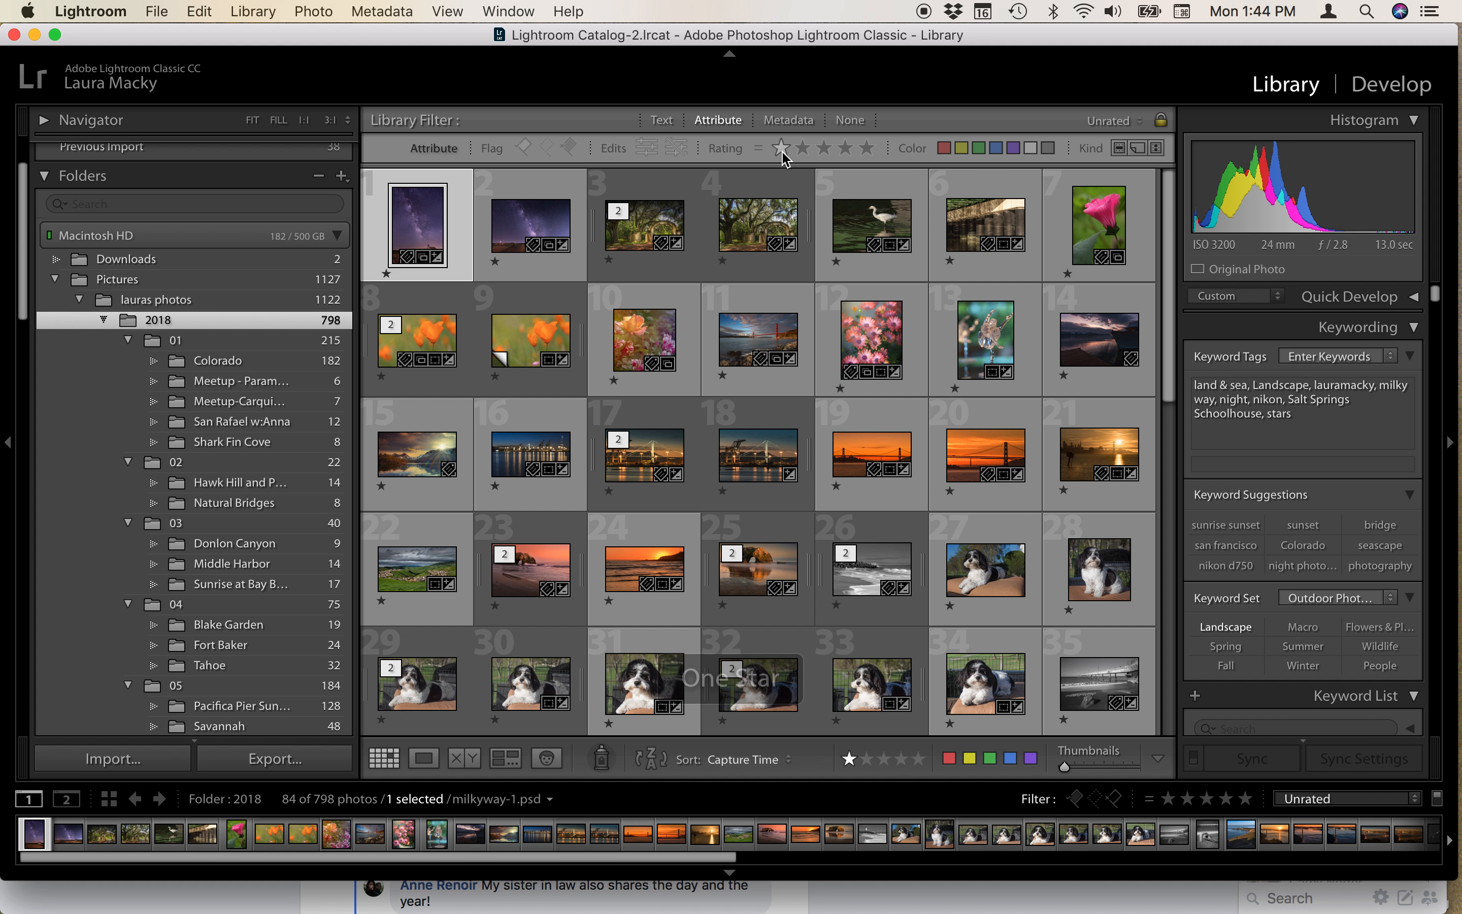
{"action": "left_click", "coordinate": [781, 150]}
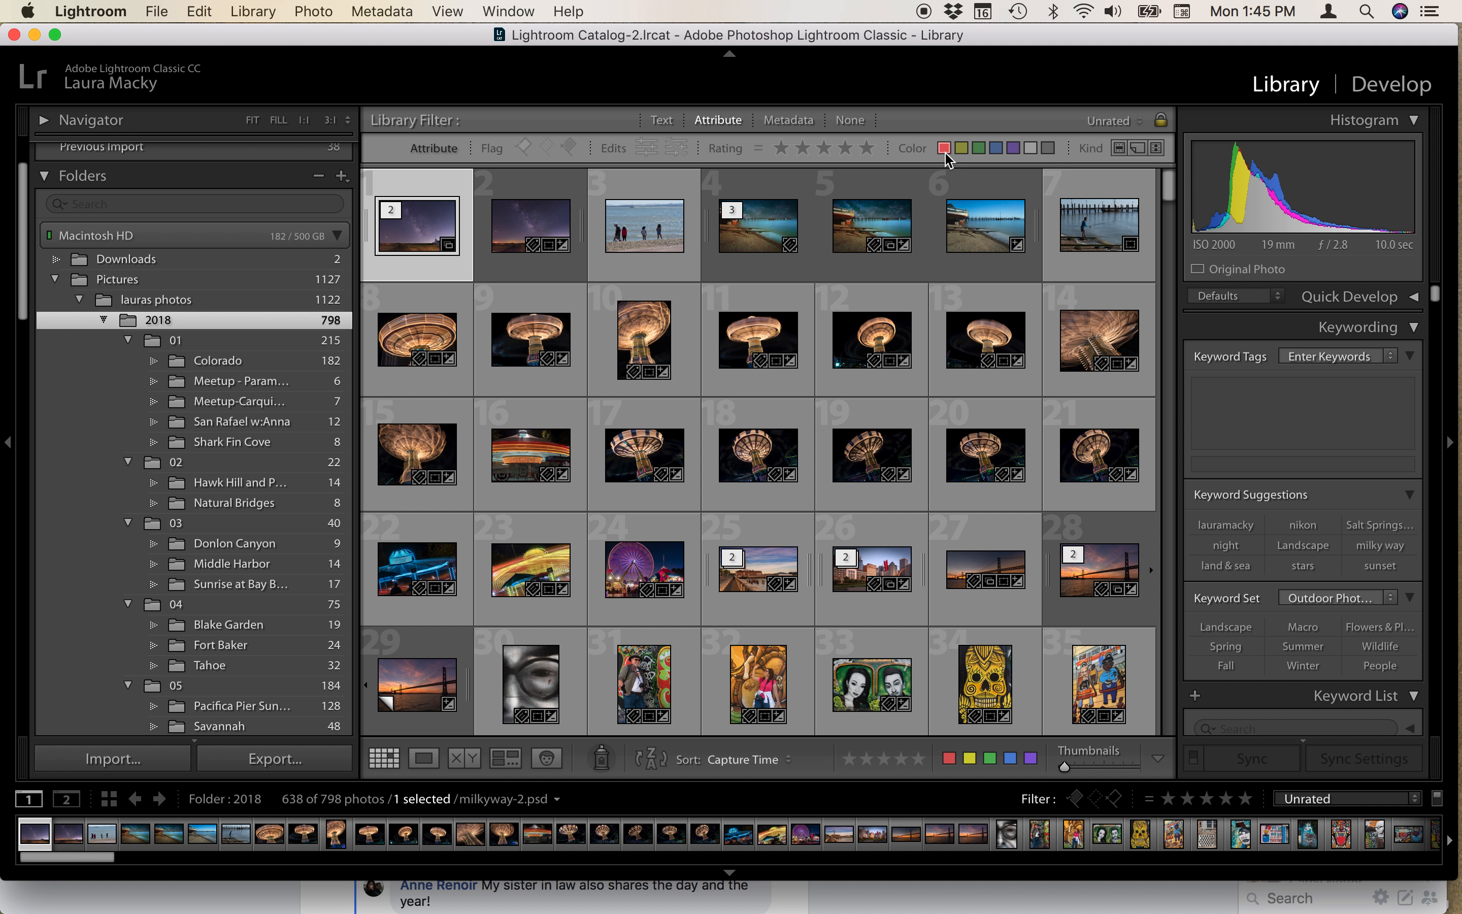
{"action": "left_click", "coordinate": [422, 698]}
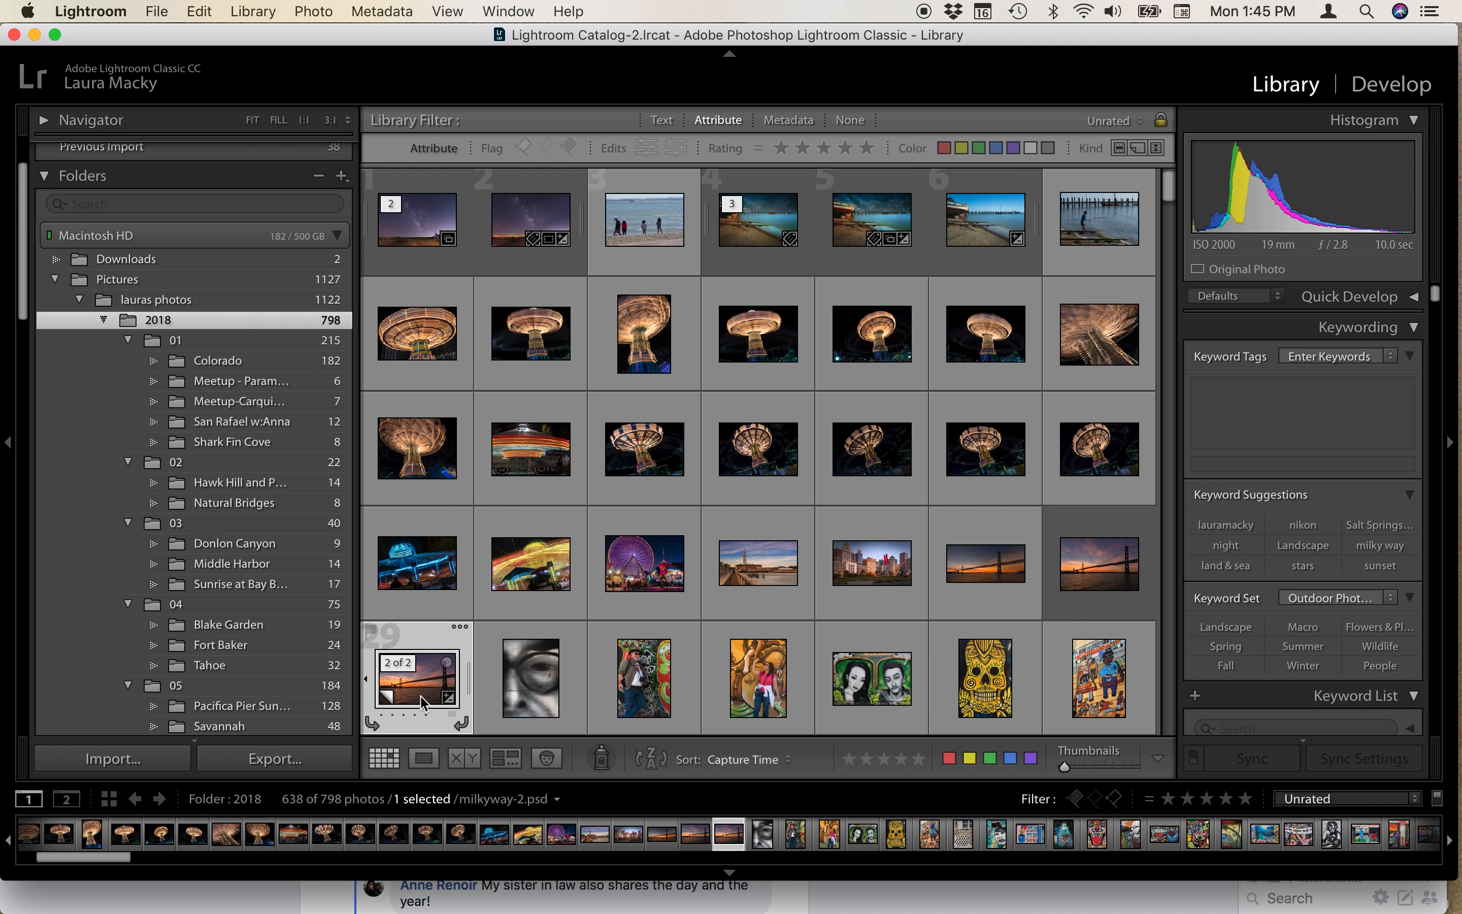
Label the second bridge sunset copy red, switch the red-label filter on and off, and select Alameda County Fair-257
{"action": "left_click", "coordinate": [949, 758]}
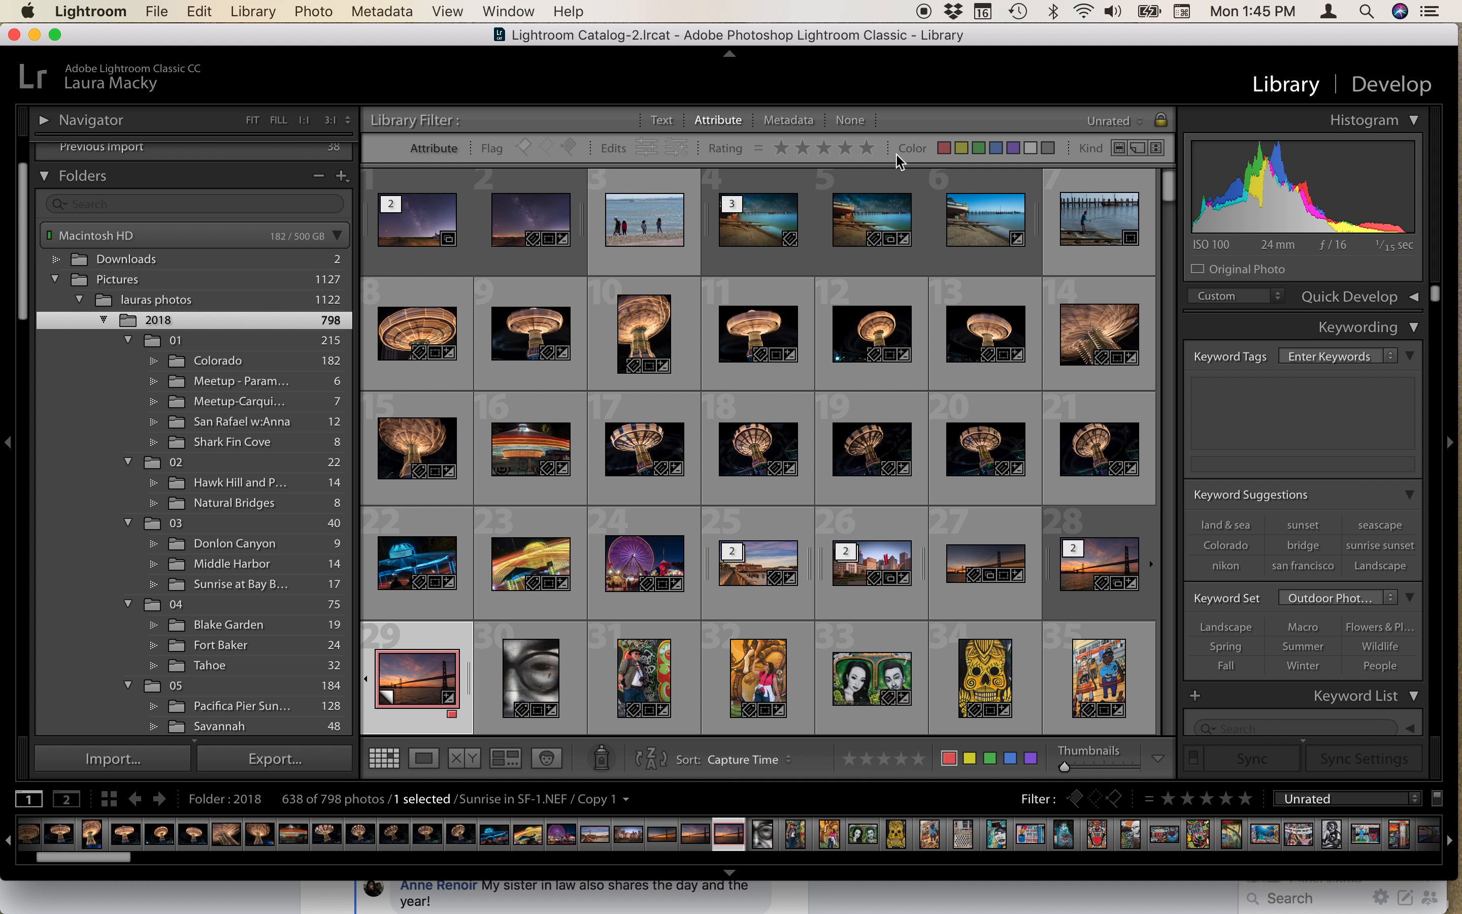
{"action": "left_click", "coordinate": [943, 148]}
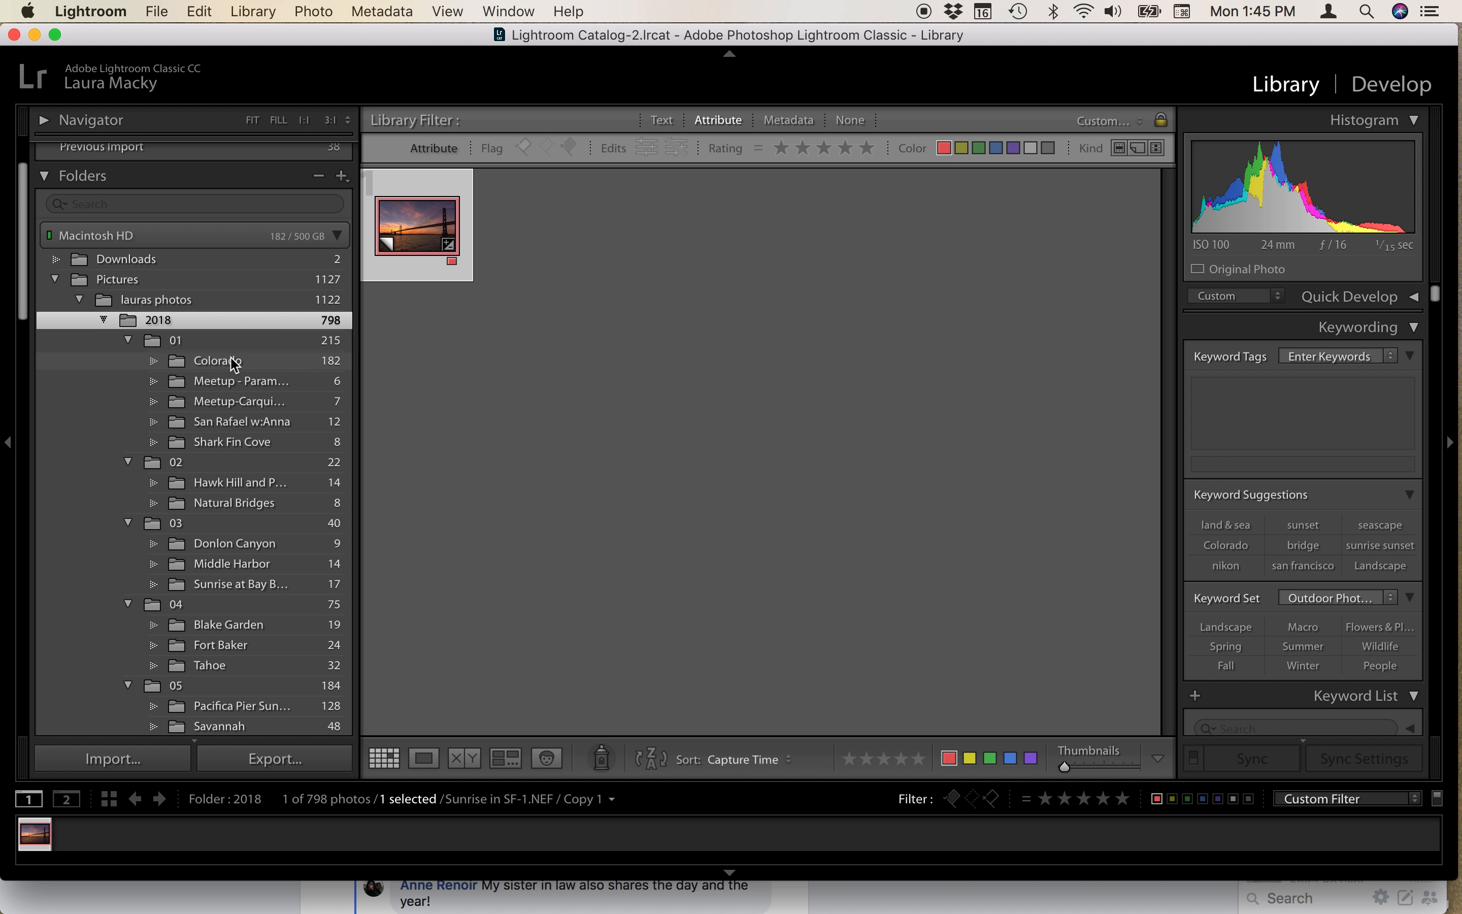
{"action": "left_click", "coordinate": [944, 148]}
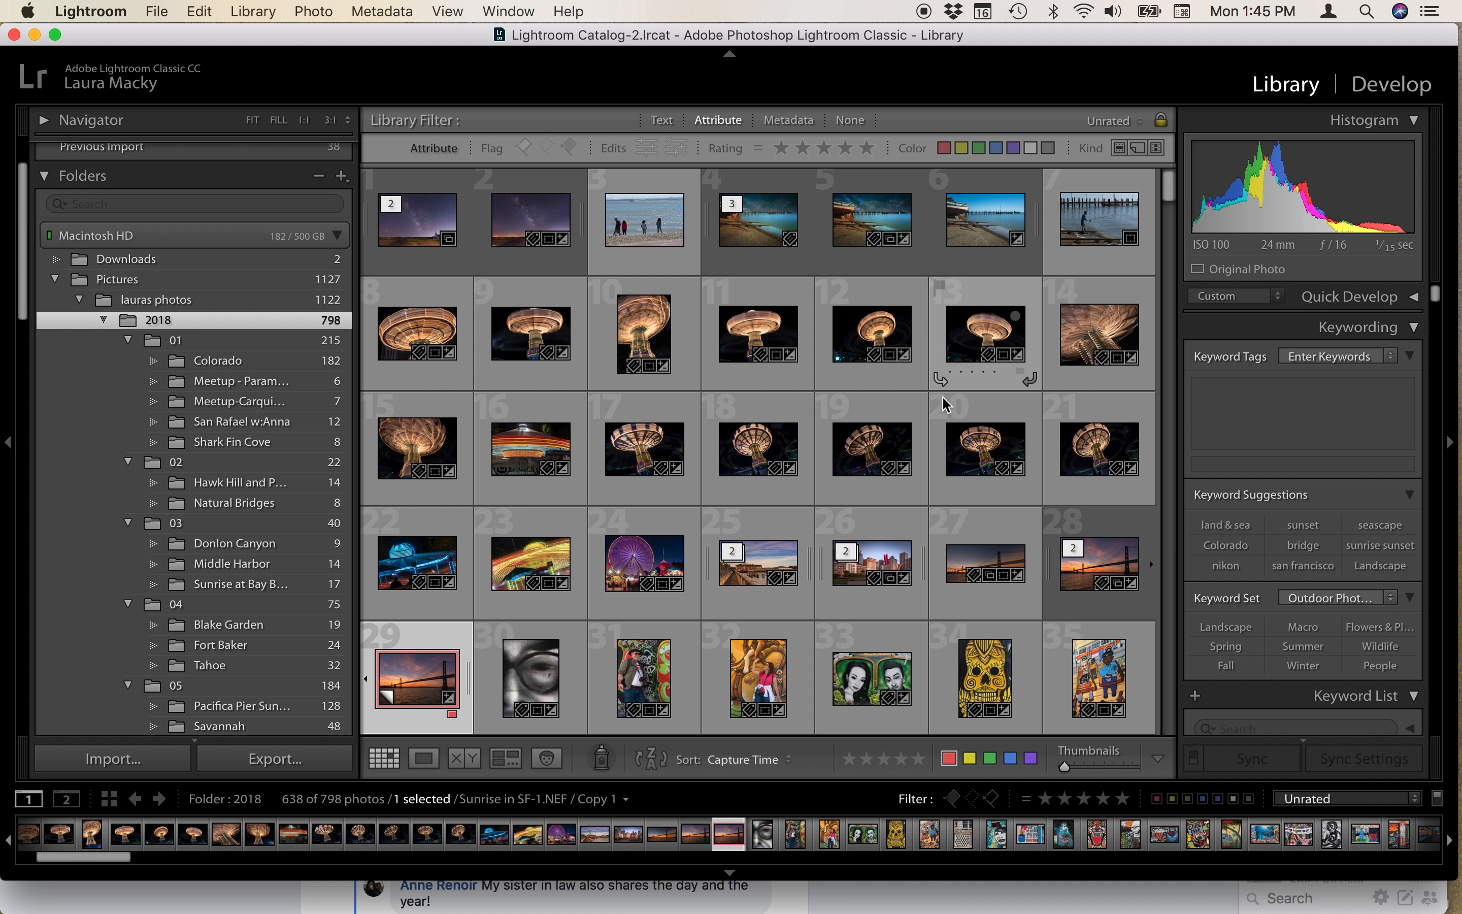
{"action": "left_click", "coordinate": [741, 331]}
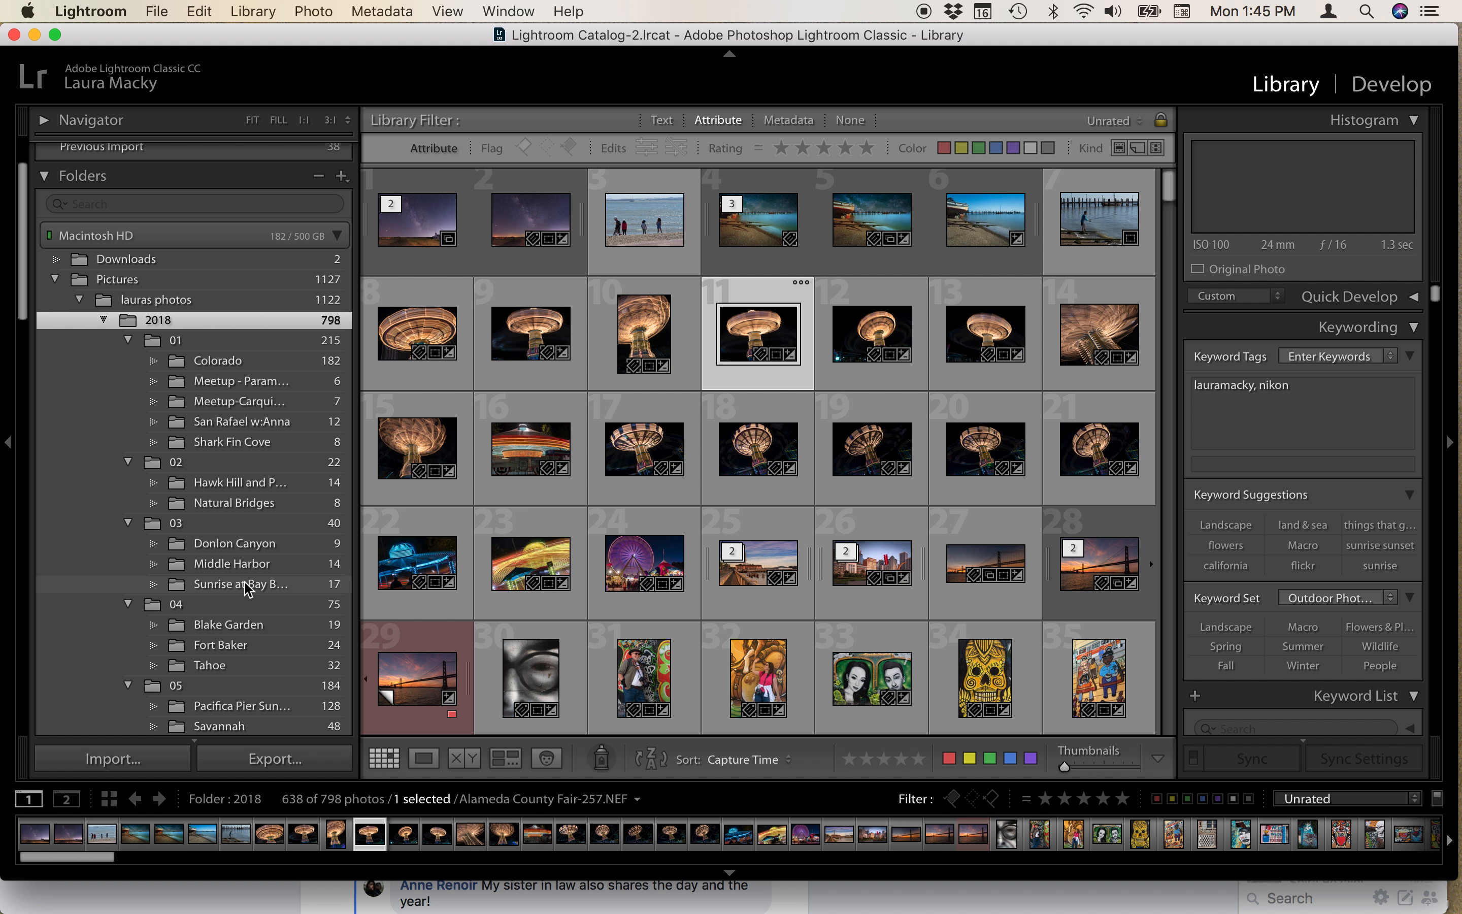
Open the Havanese Playtime folder and give Havanese Playtime-26 a red color label
{"action": "scroll", "coordinate": [244, 581], "scroll_direction": "down", "scroll_amount": 10}
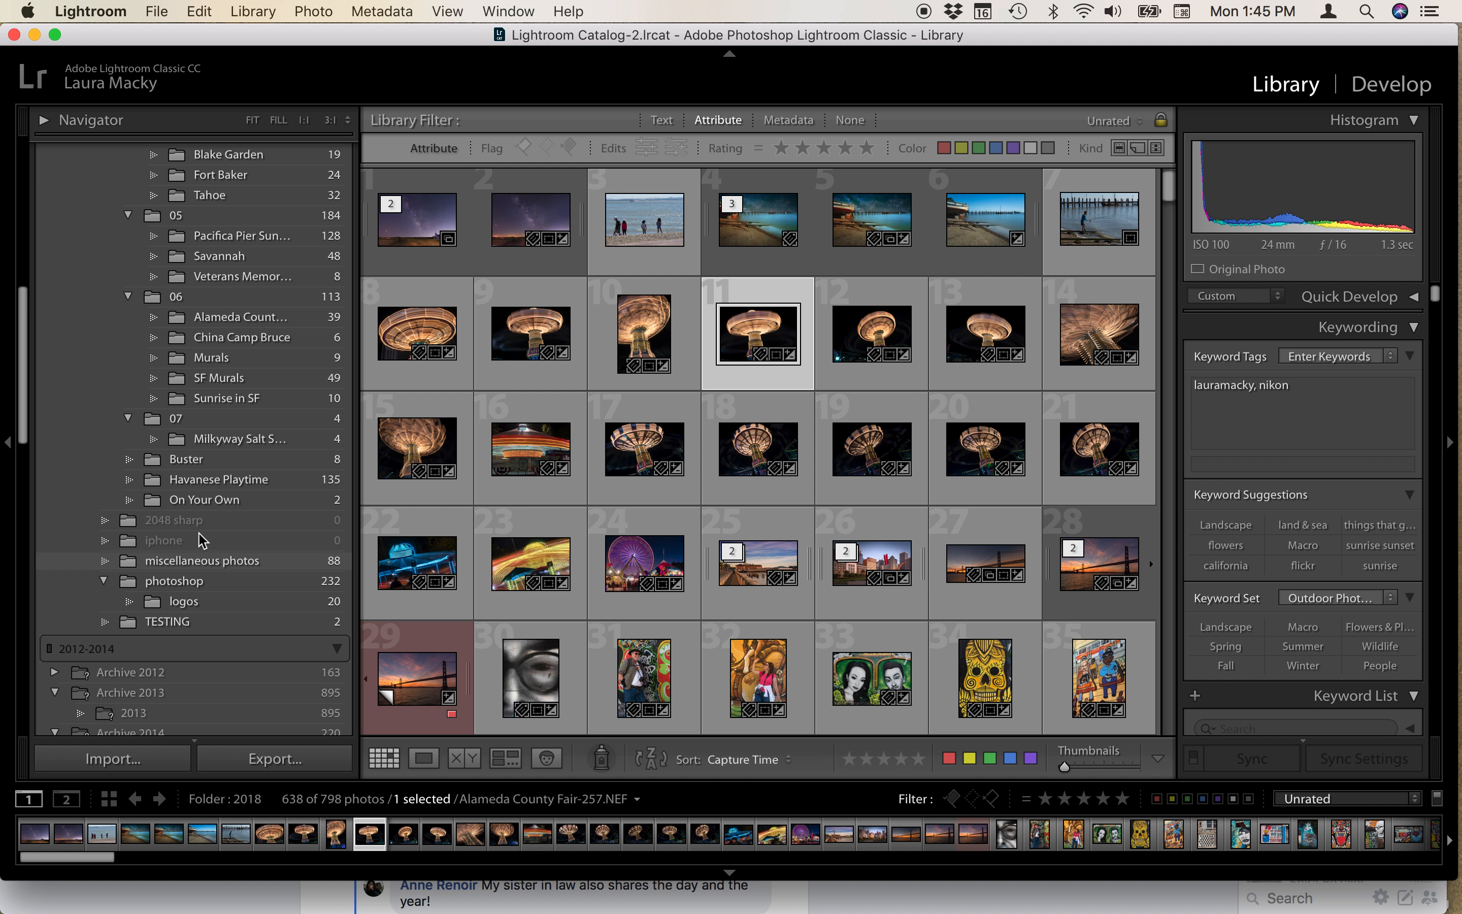
{"action": "left_click", "coordinate": [230, 481]}
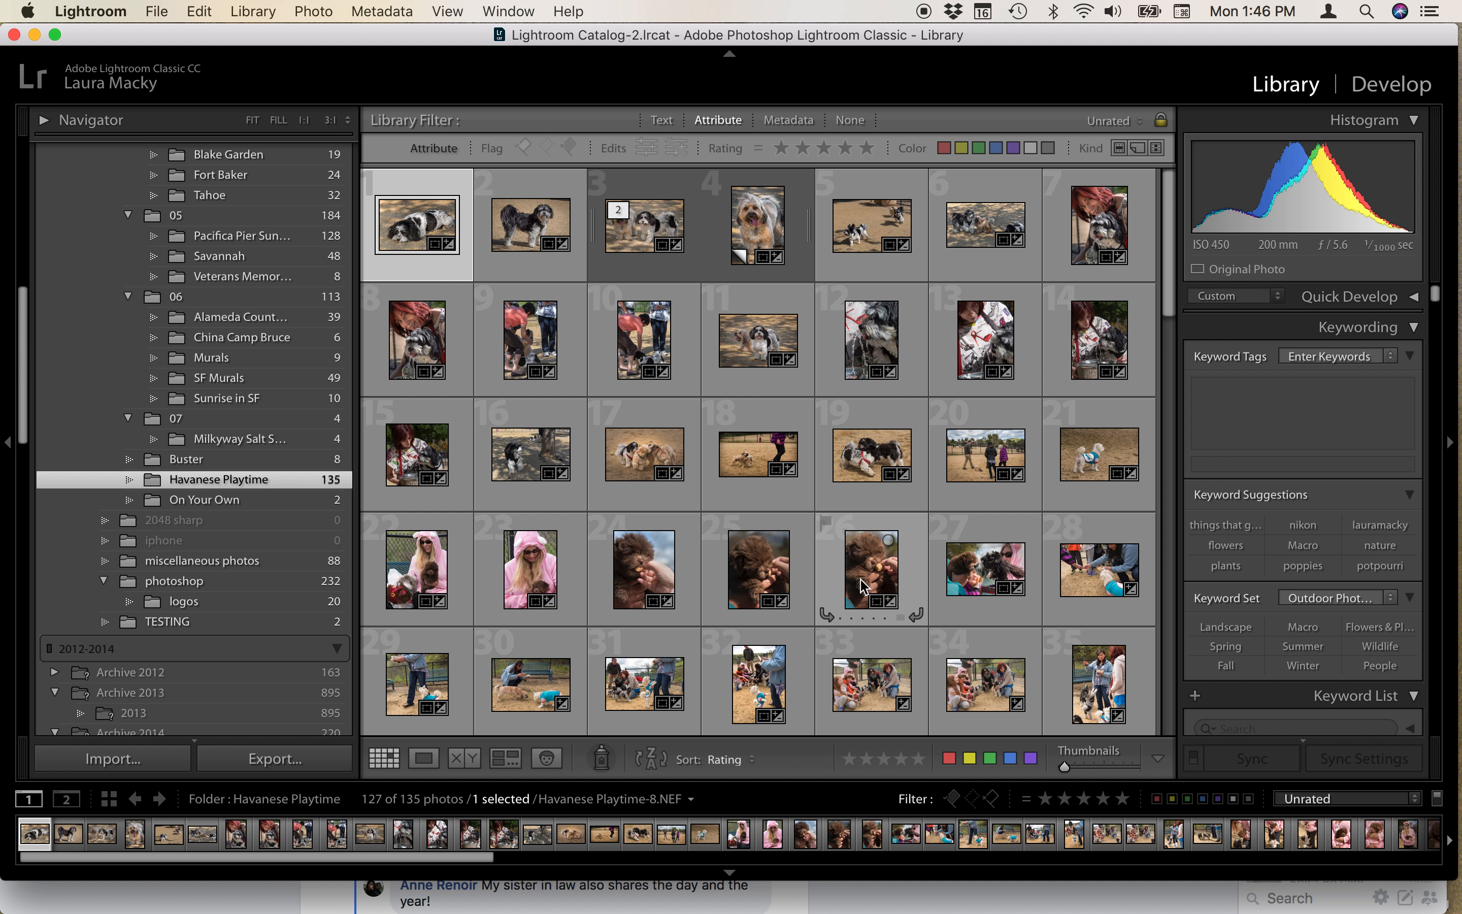
{"action": "left_click", "coordinate": [874, 454]}
{"action": "scroll", "coordinate": [874, 454], "scroll_direction": "down", "scroll_amount": 3}
{"action": "scroll", "coordinate": [876, 454], "scroll_direction": "down", "scroll_amount": 2}
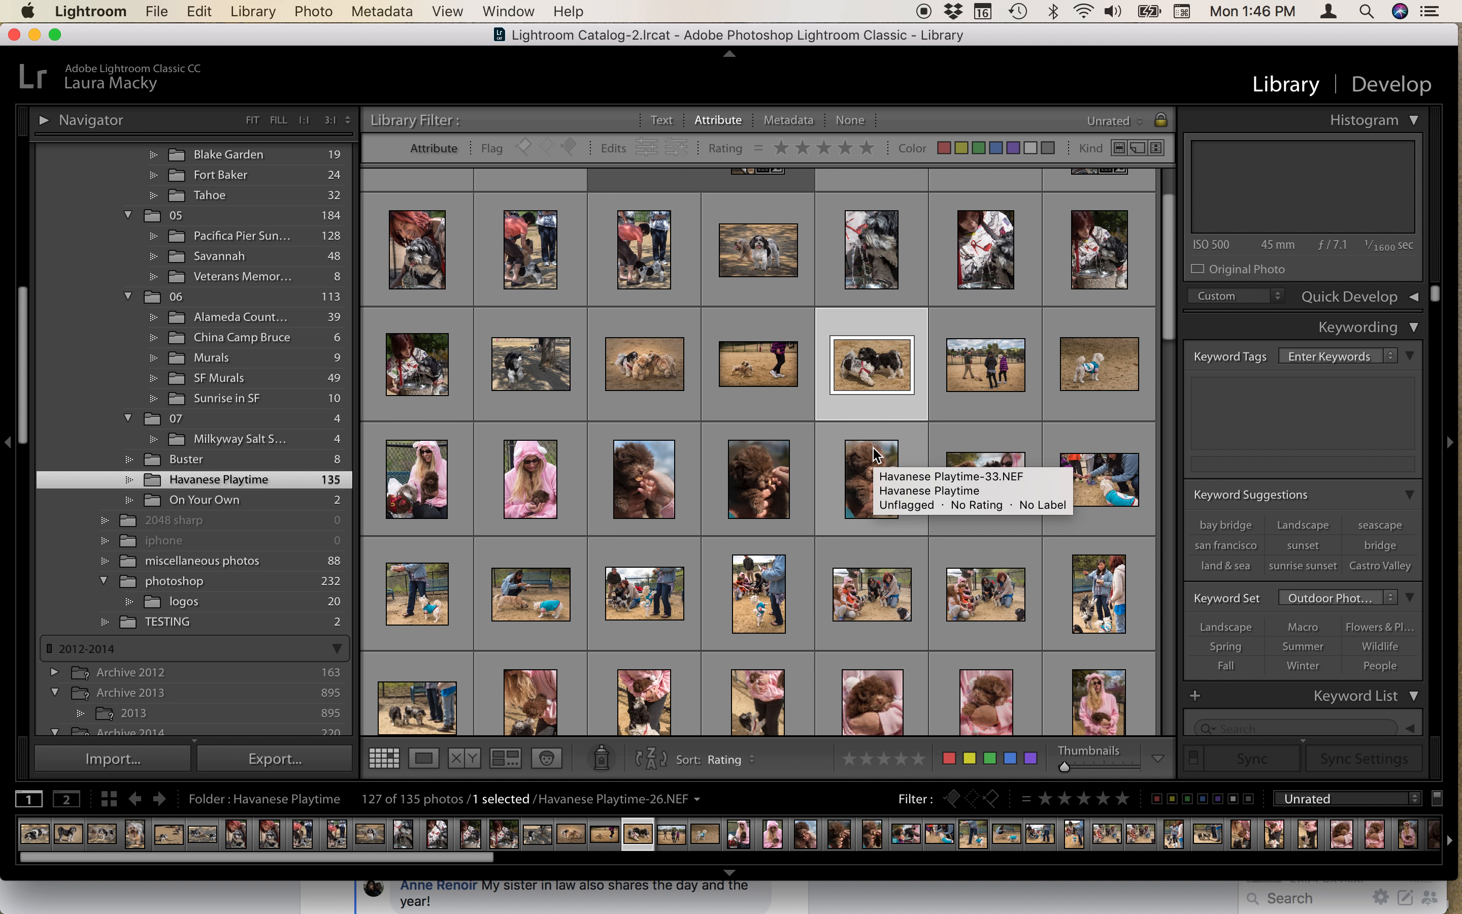
{"action": "left_click", "coordinate": [949, 759]}
Give Havanese Playtime-61 a red color label
{"action": "scroll", "coordinate": [882, 459], "scroll_direction": "down", "scroll_amount": 9}
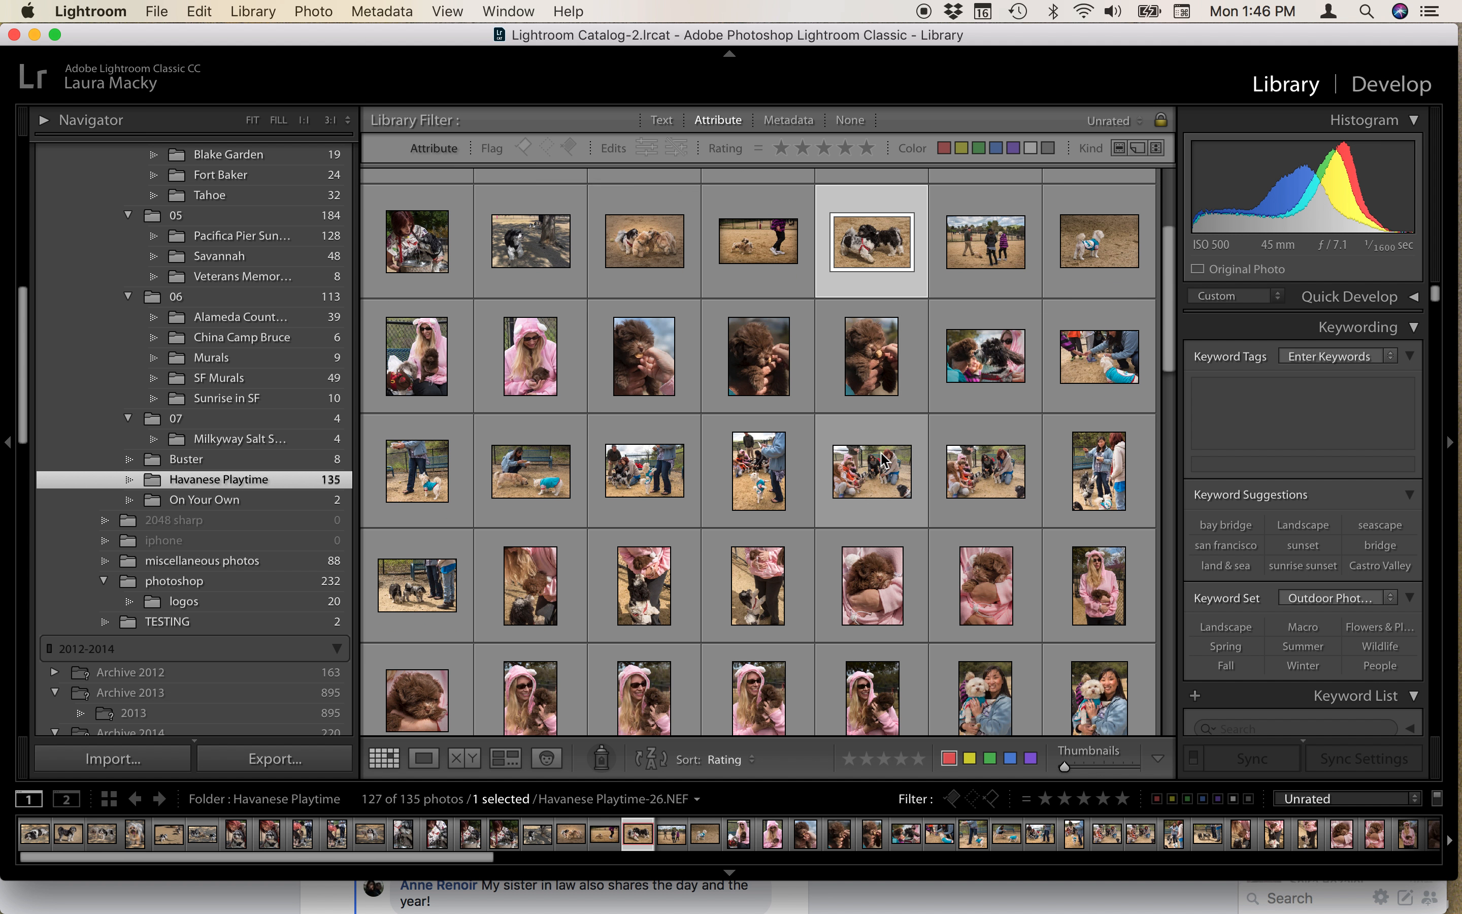
{"action": "left_click", "coordinate": [867, 653]}
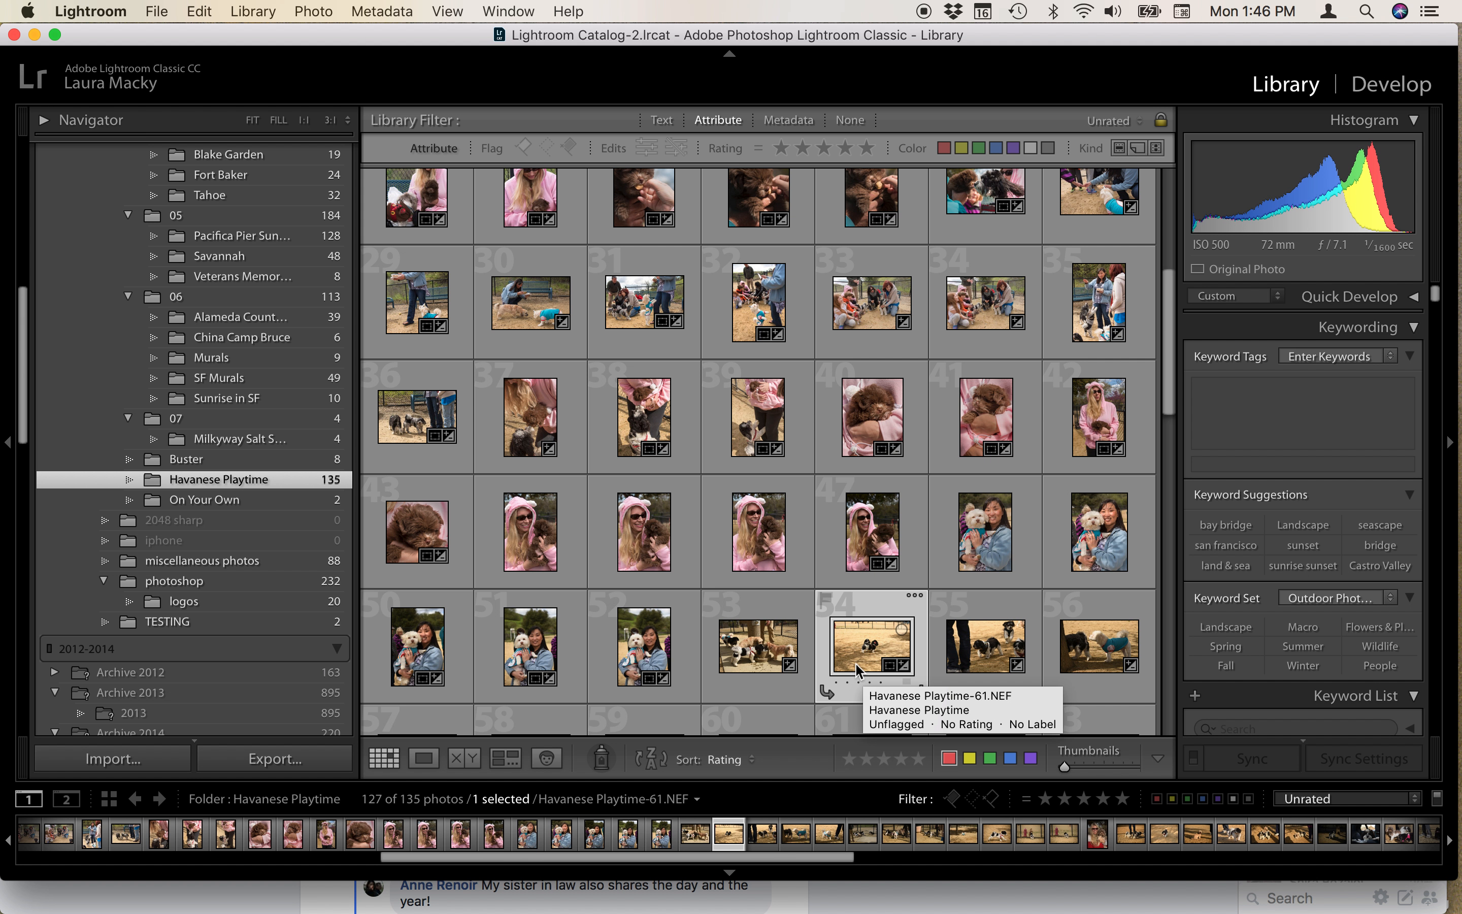
{"action": "left_click", "coordinate": [948, 759]}
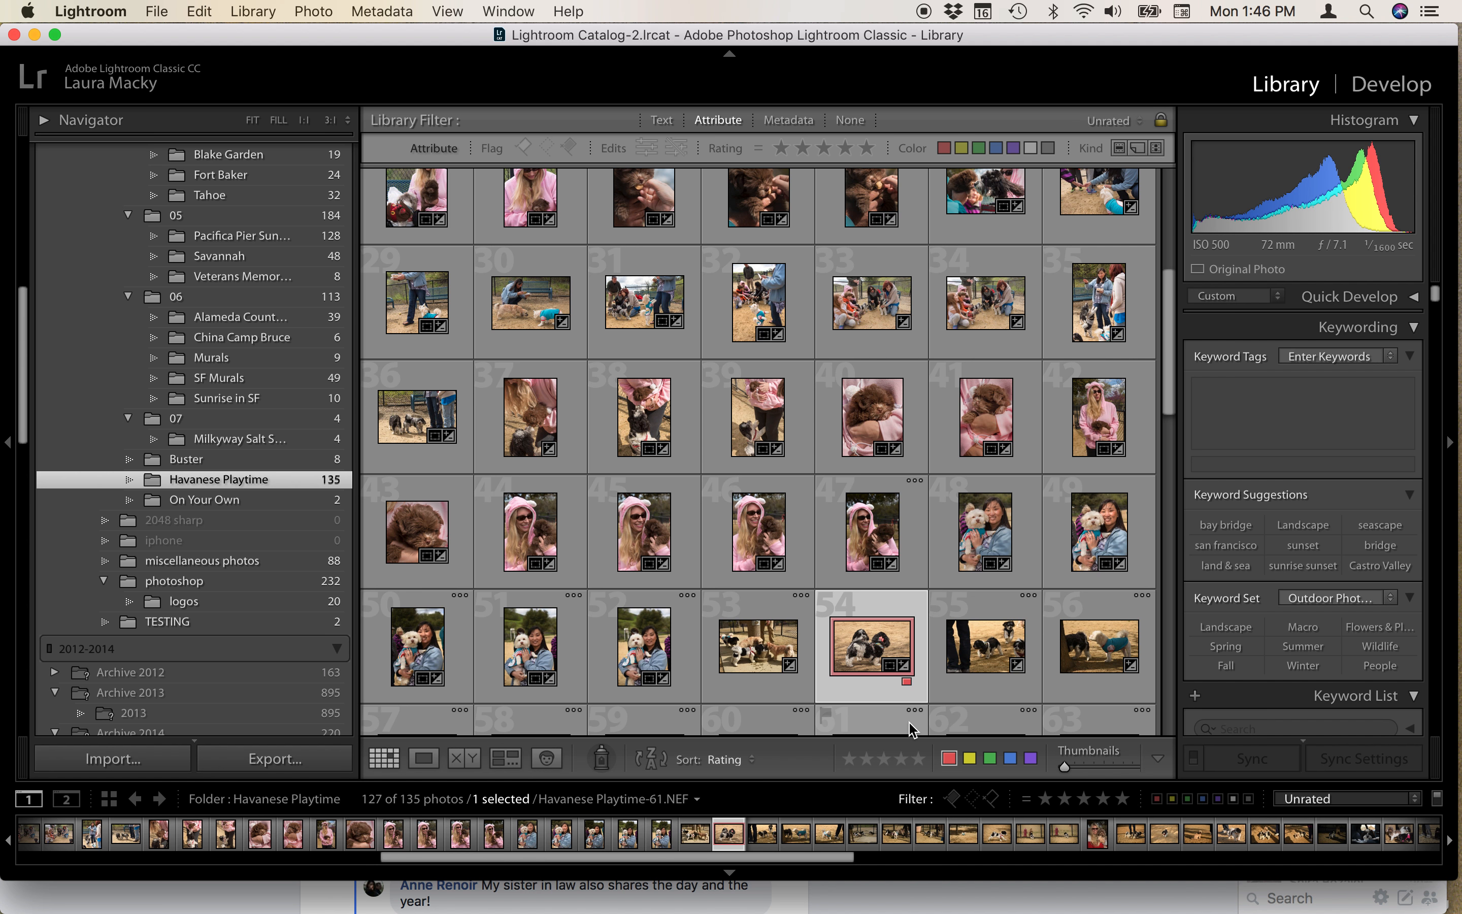
Select Havanese Playtime-26 and Havanese Playtime-61 together, compare them side by side, and return to the grid
{"action": "scroll", "coordinate": [906, 665], "scroll_direction": "up", "scroll_amount": 5}
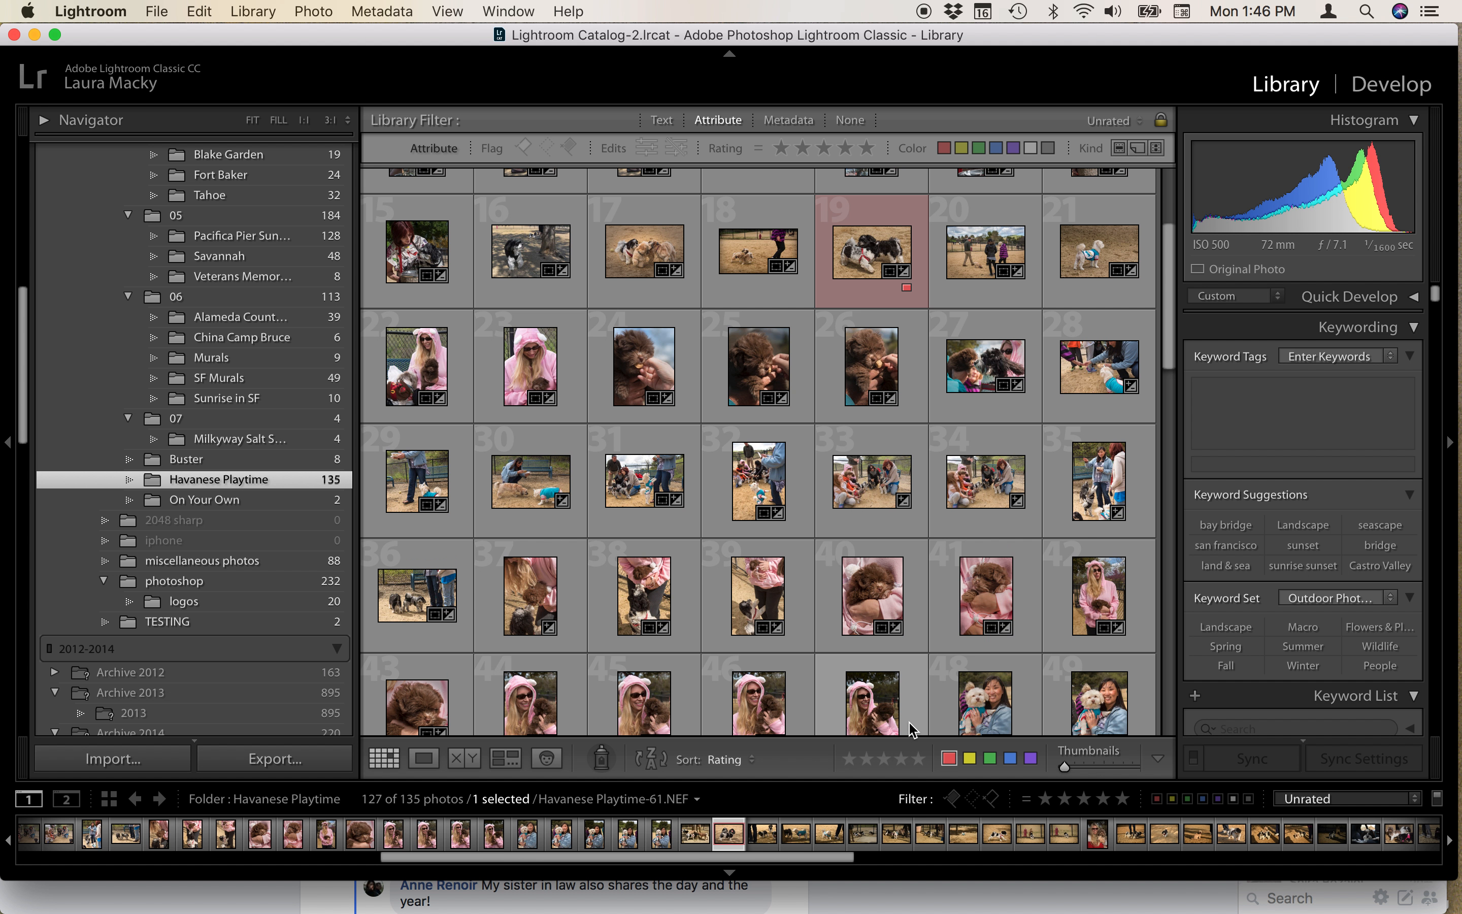
{"action": "left_click", "coordinate": [849, 243]}
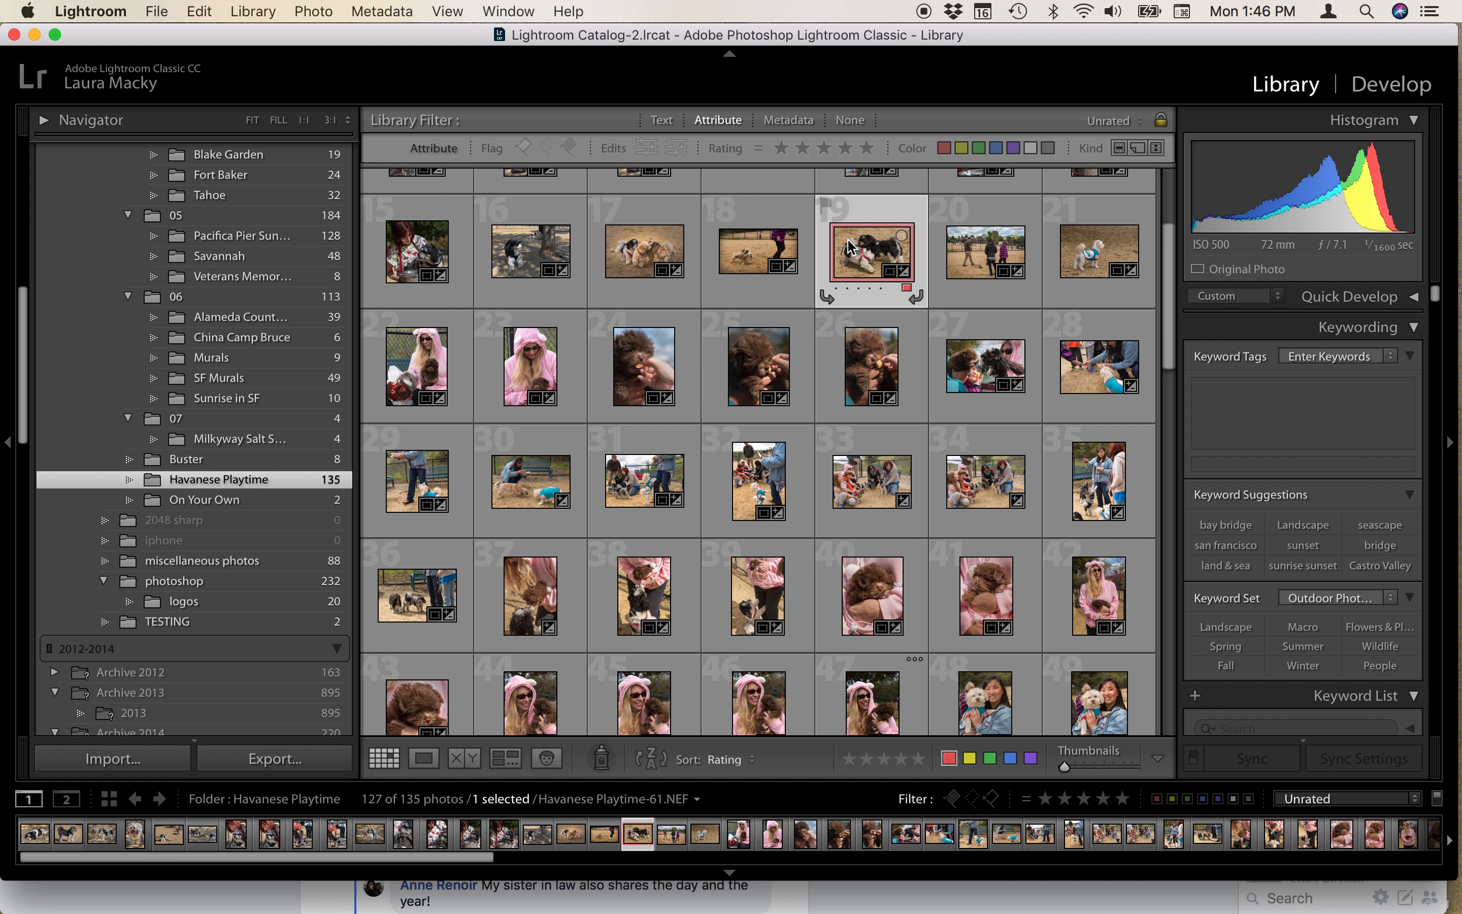
{"action": "scroll", "coordinate": [854, 604], "scroll_direction": "down", "scroll_amount": 5}
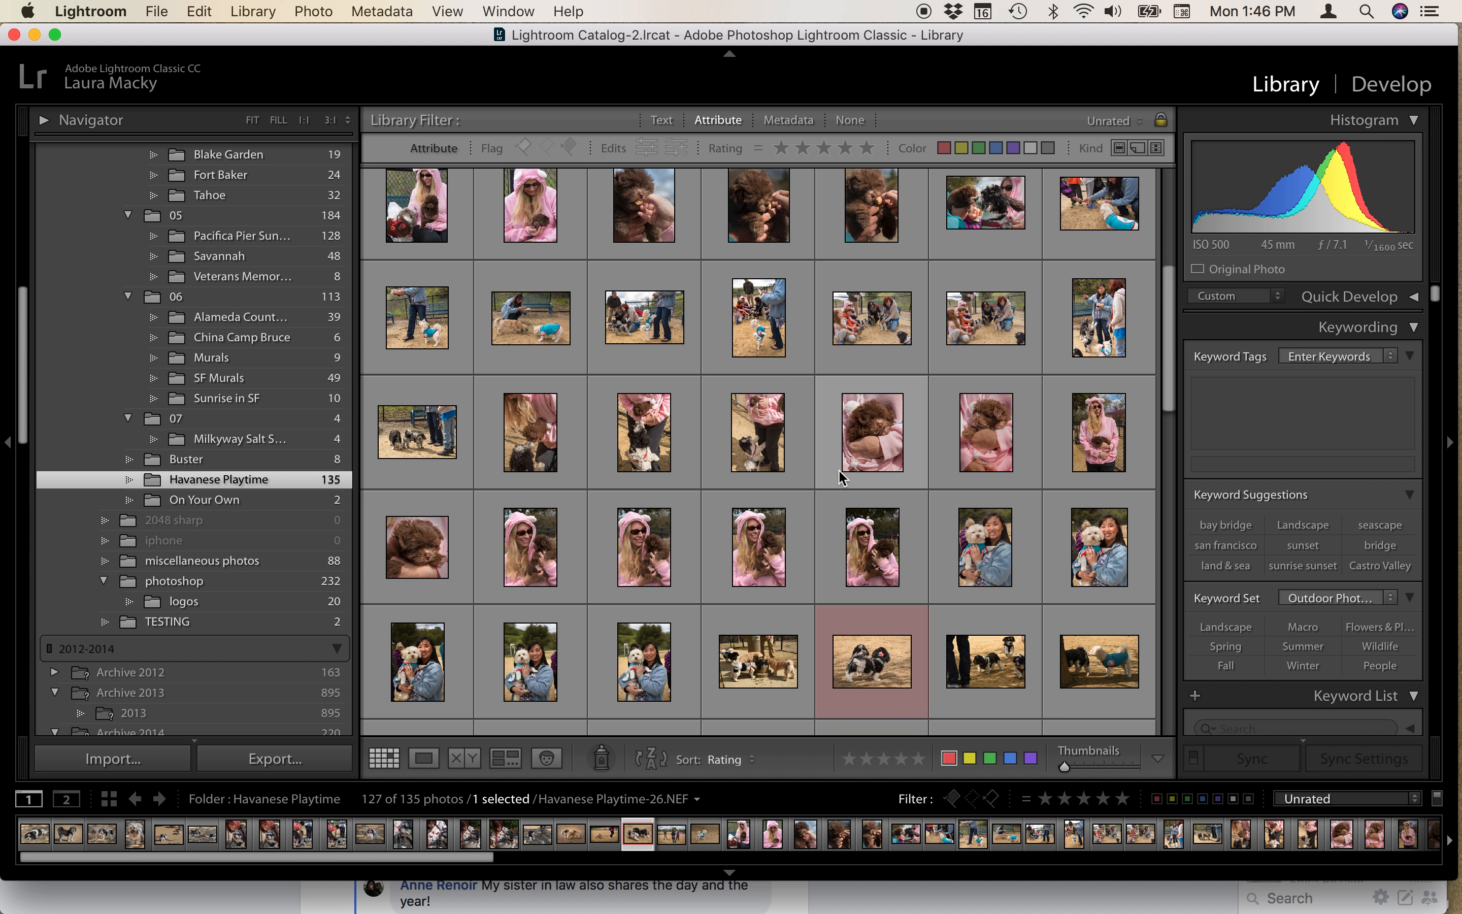
{"action": "left_click", "coordinate": [855, 635], "text": "super"}
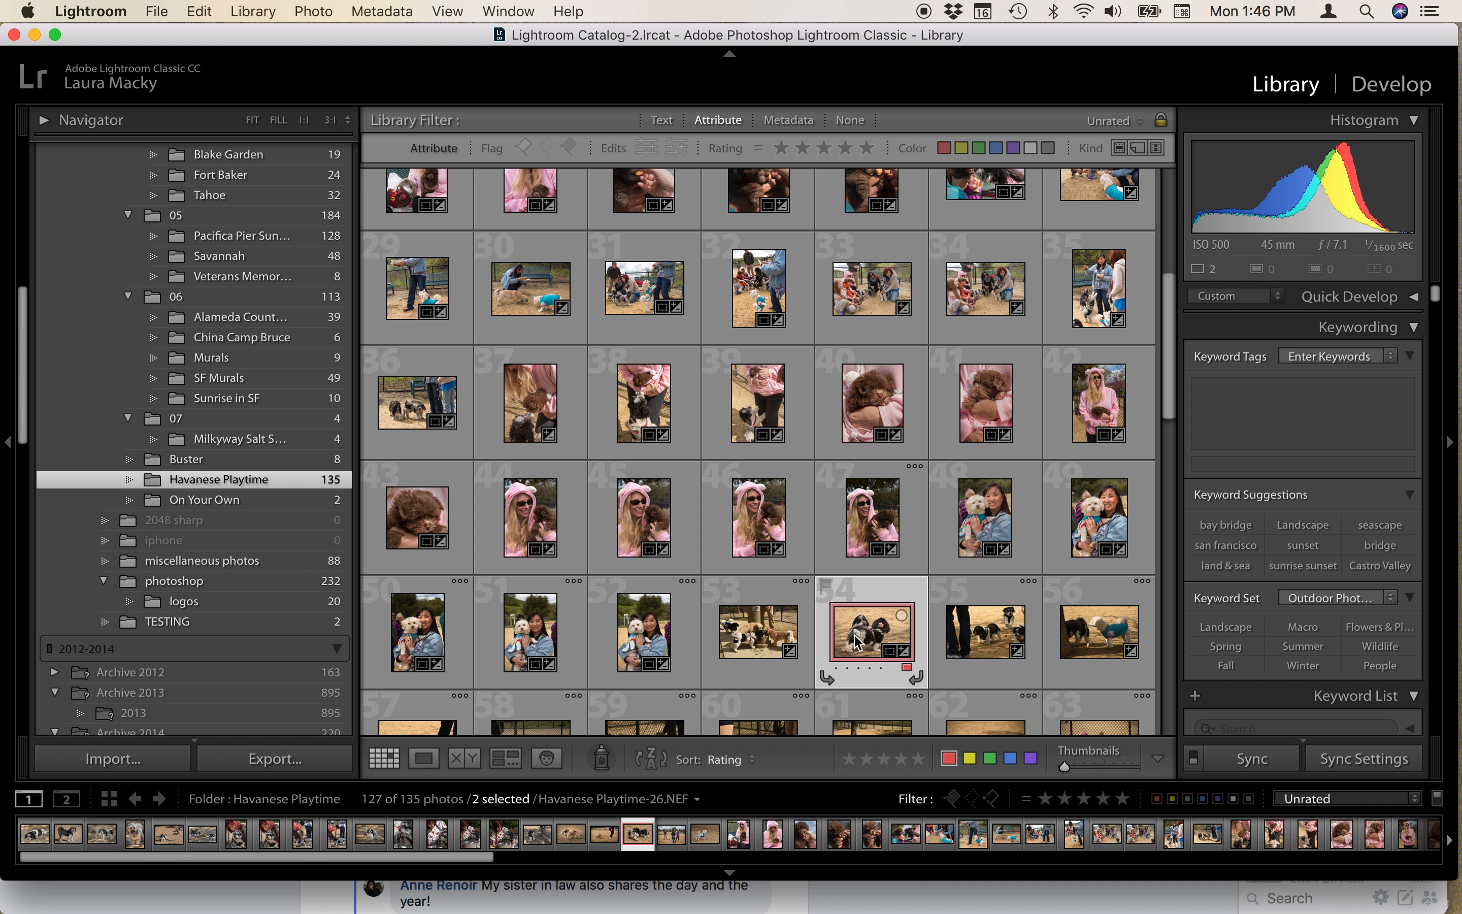
{"action": "left_click", "coordinate": [473, 758]}
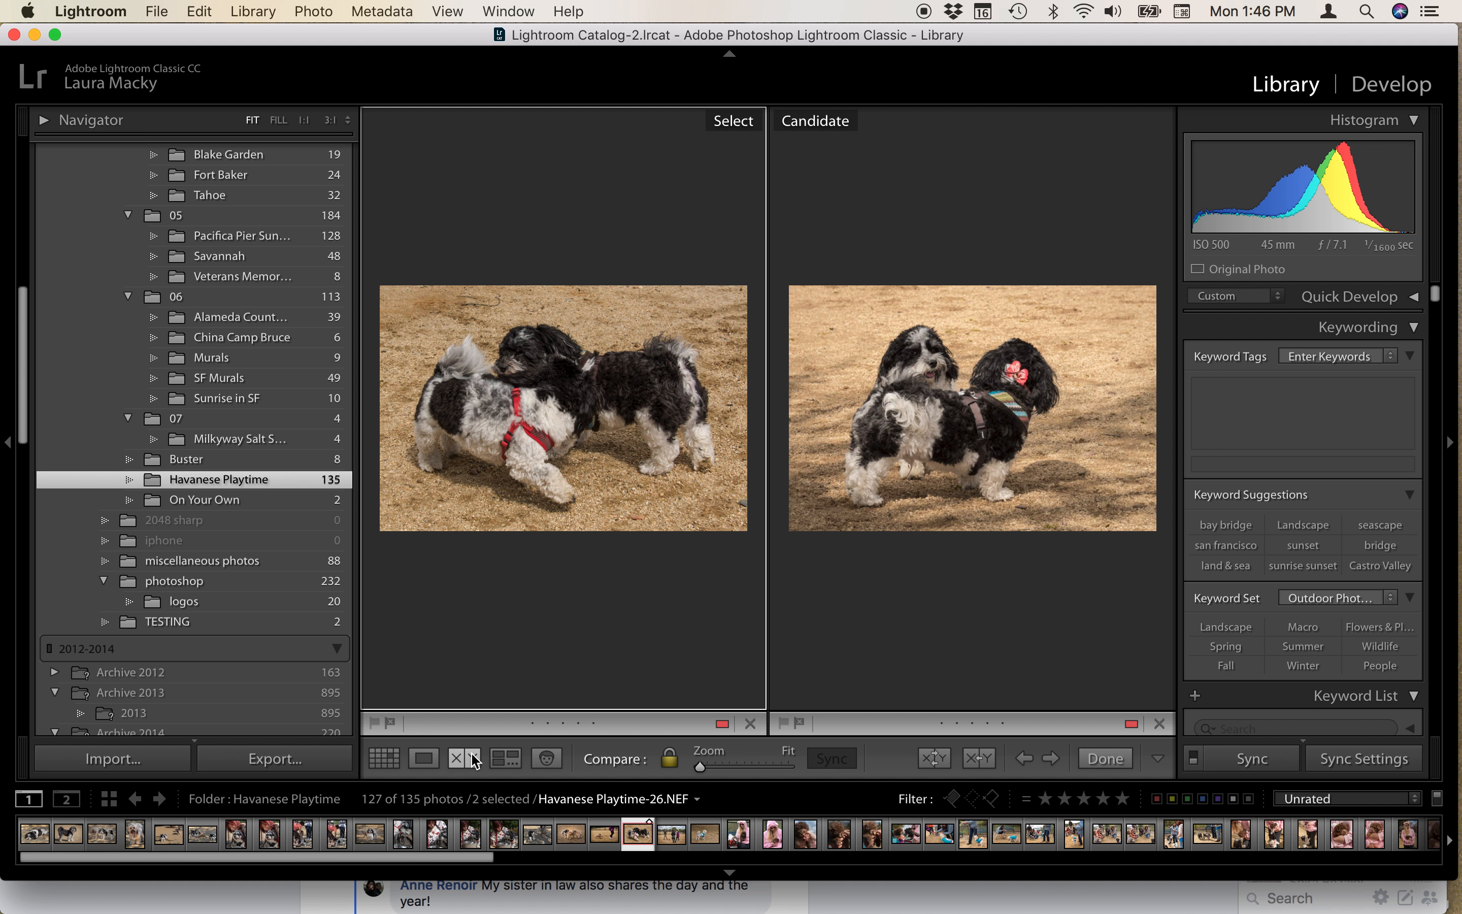
{"action": "key", "text": "g"}
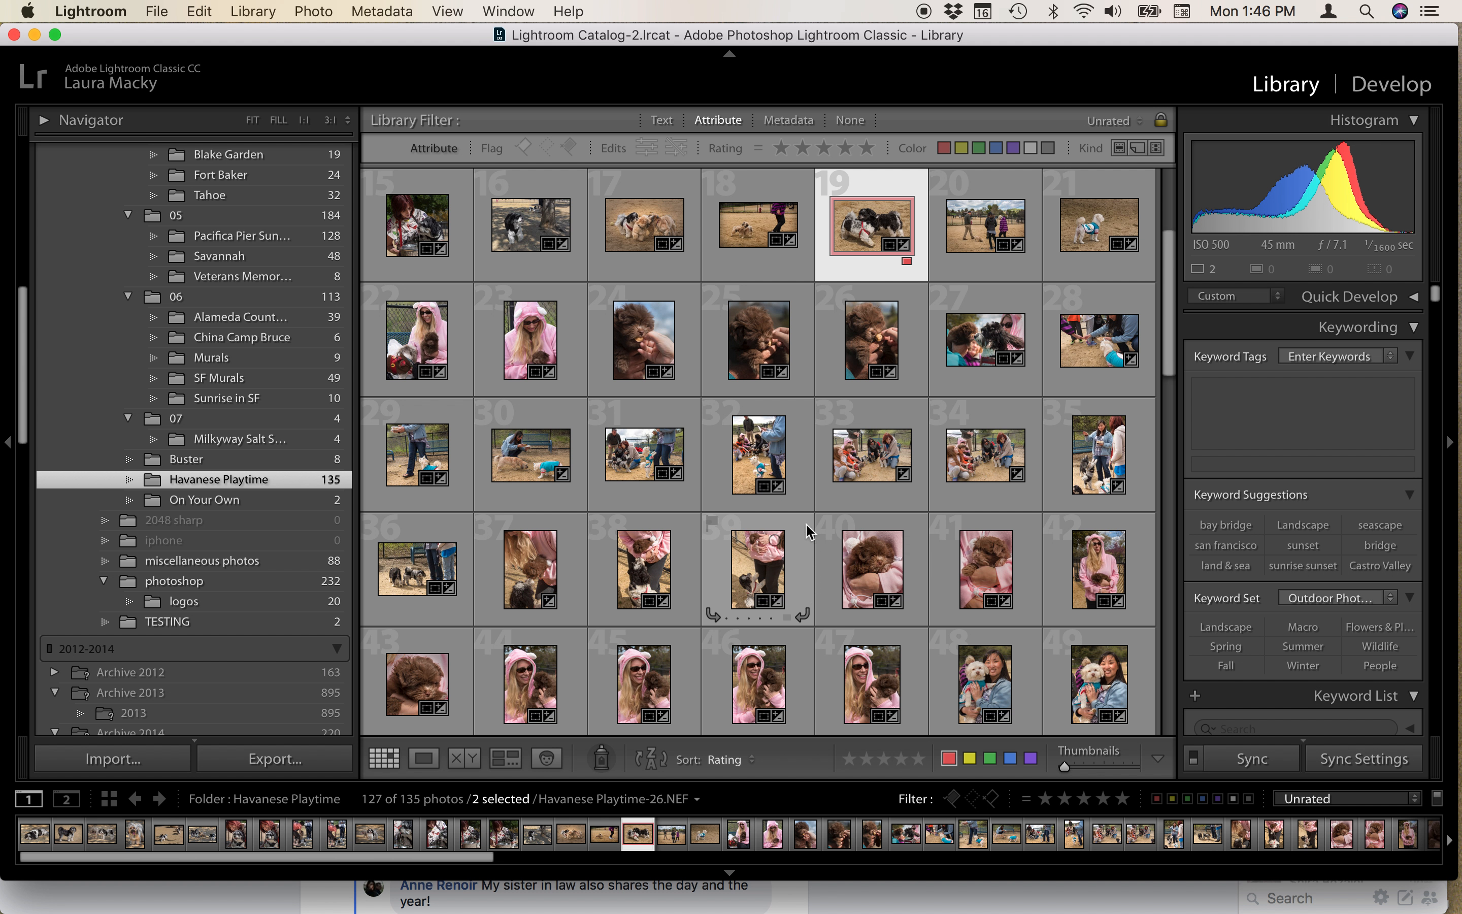
Examine the two red-labeled dog photos in the grid and once more in Compare view
{"action": "scroll", "coordinate": [813, 361], "scroll_direction": "up", "scroll_amount": 2}
{"action": "scroll", "coordinate": [813, 358], "scroll_direction": "down", "scroll_amount": 1}
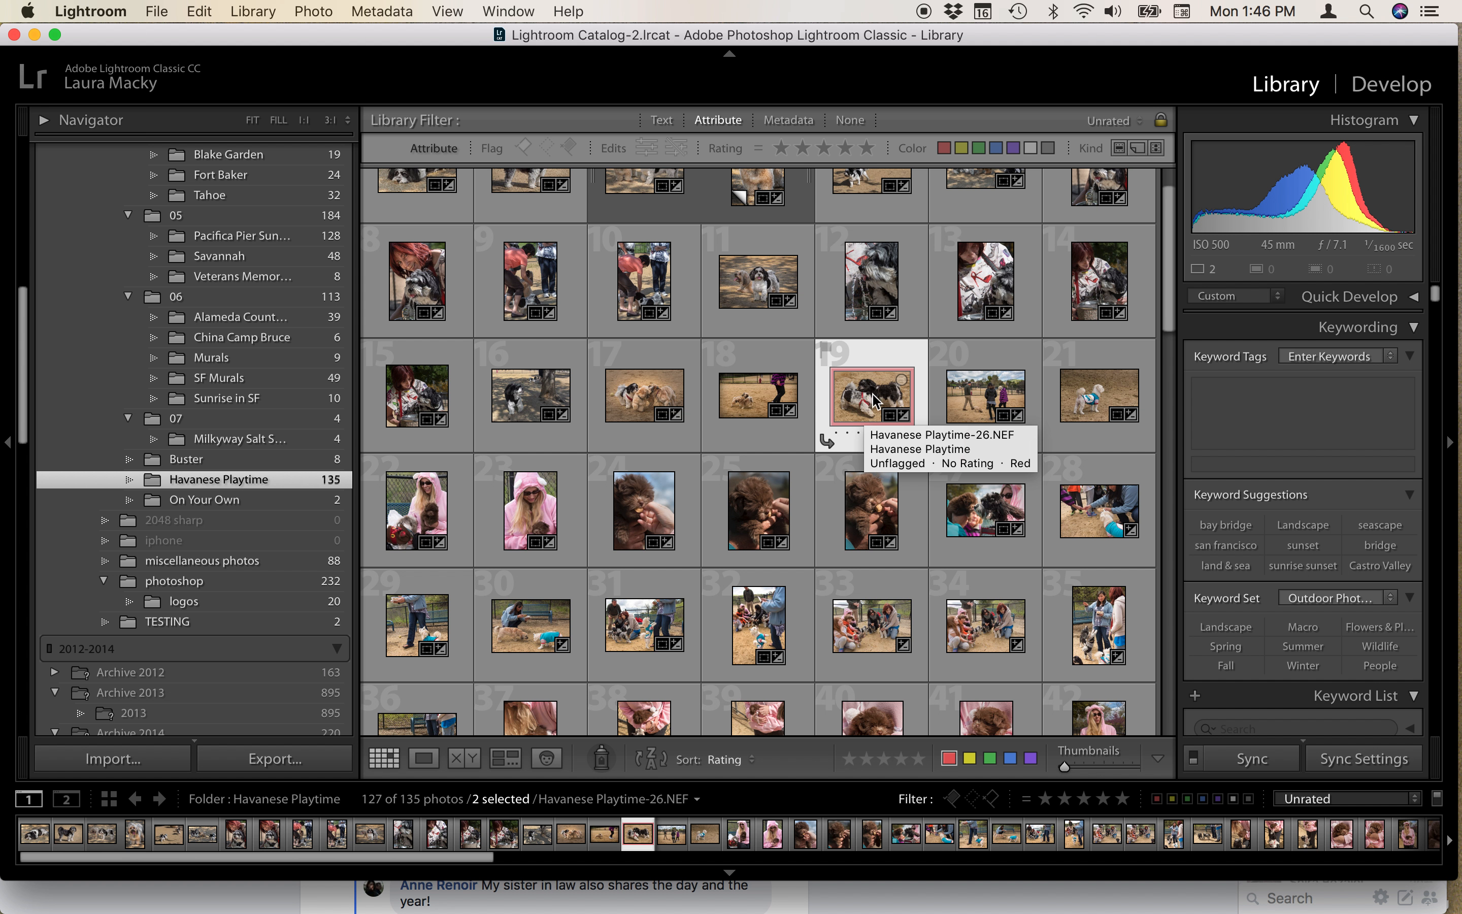
{"action": "scroll", "coordinate": [873, 399], "scroll_direction": "down", "scroll_amount": 6}
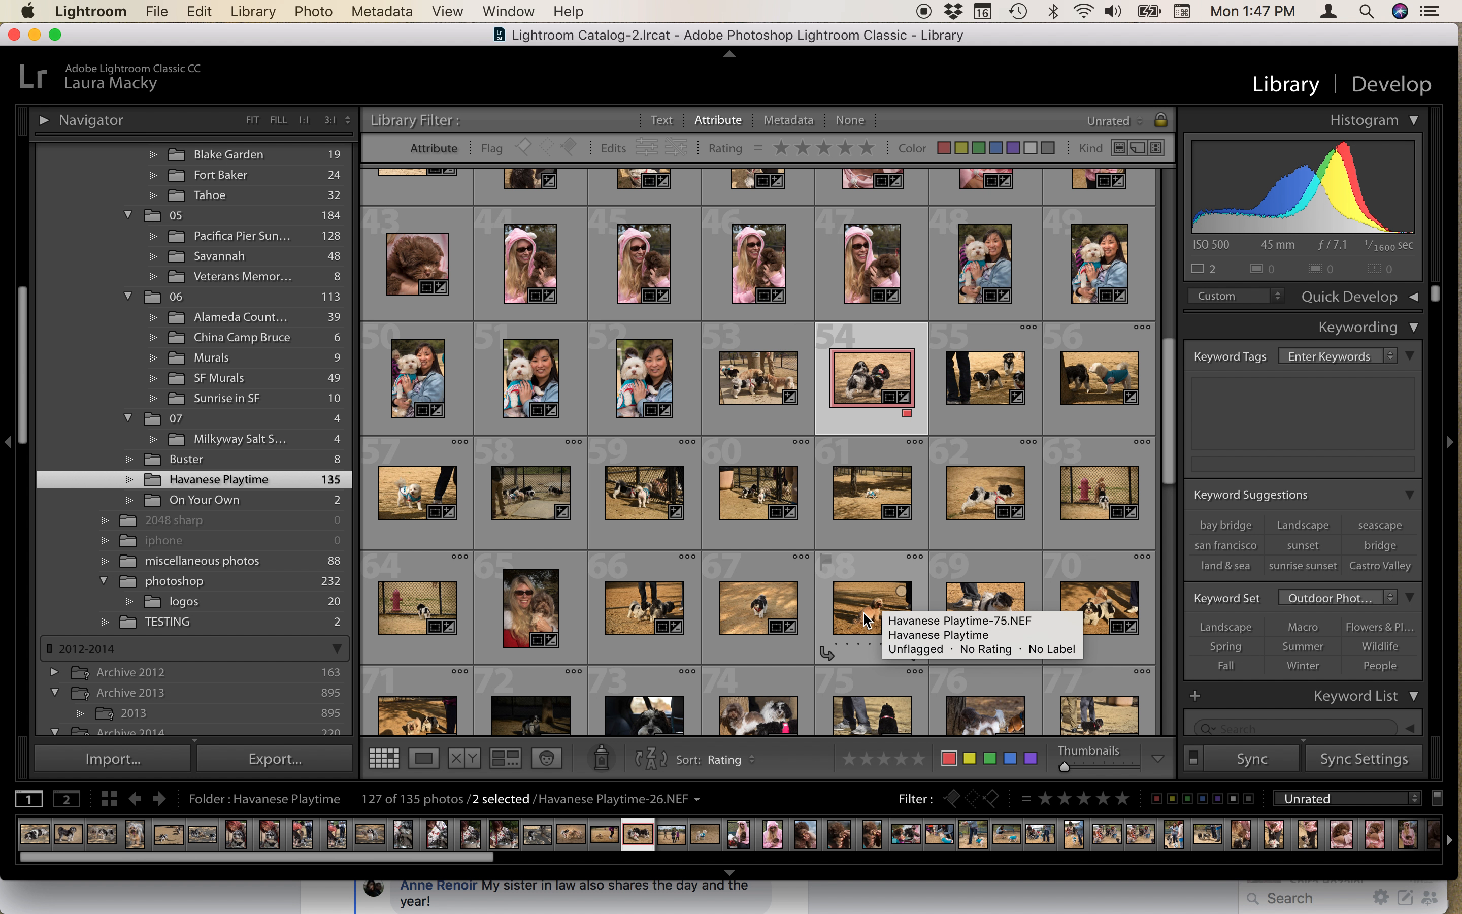
{"action": "left_click", "coordinate": [468, 758]}
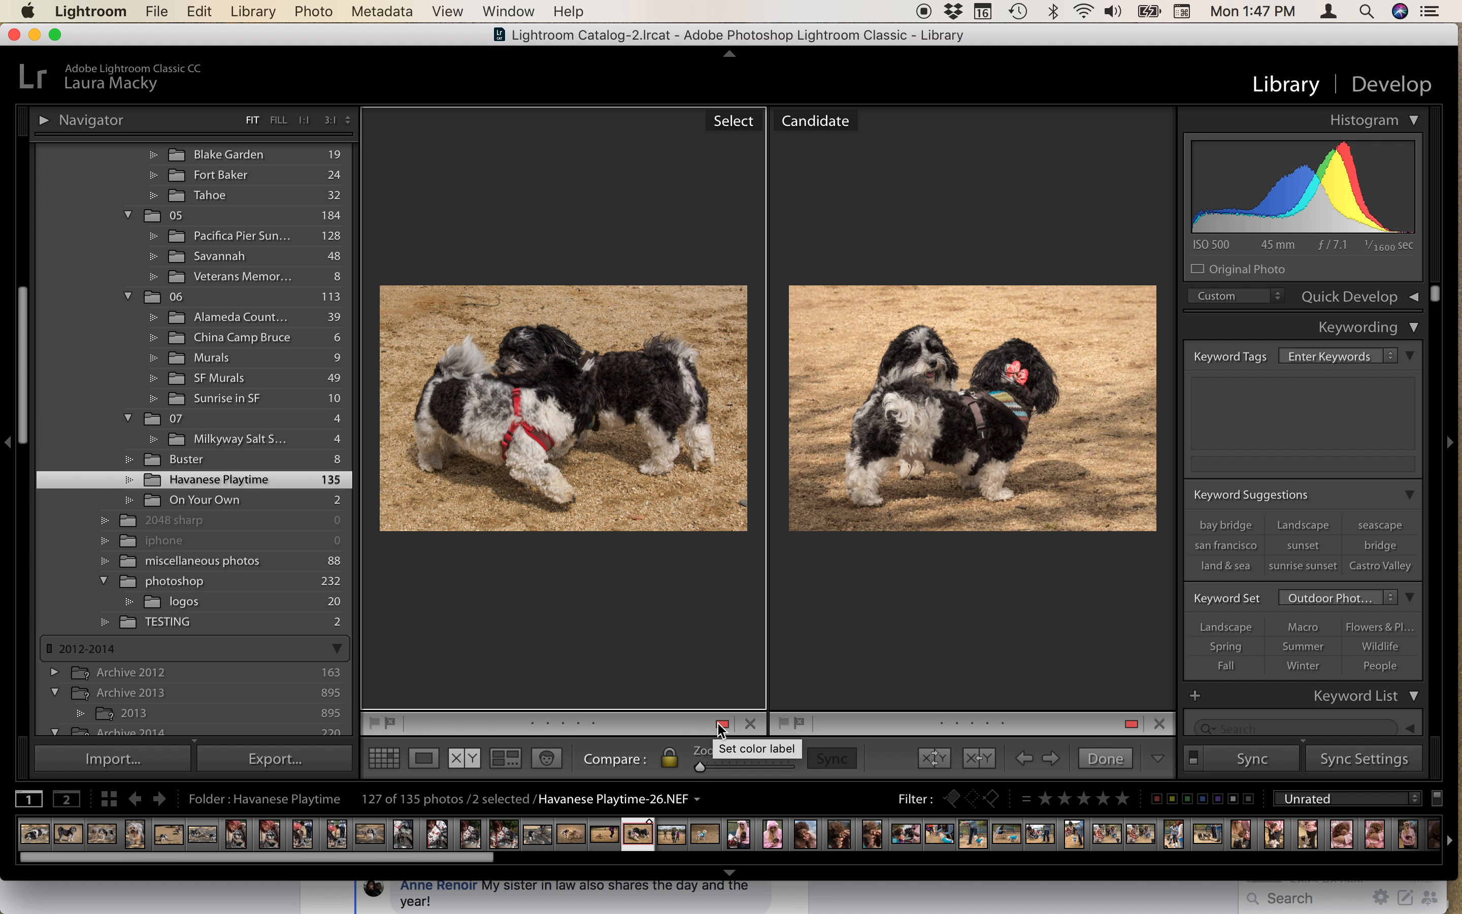
{"action": "left_click", "coordinate": [465, 758]}
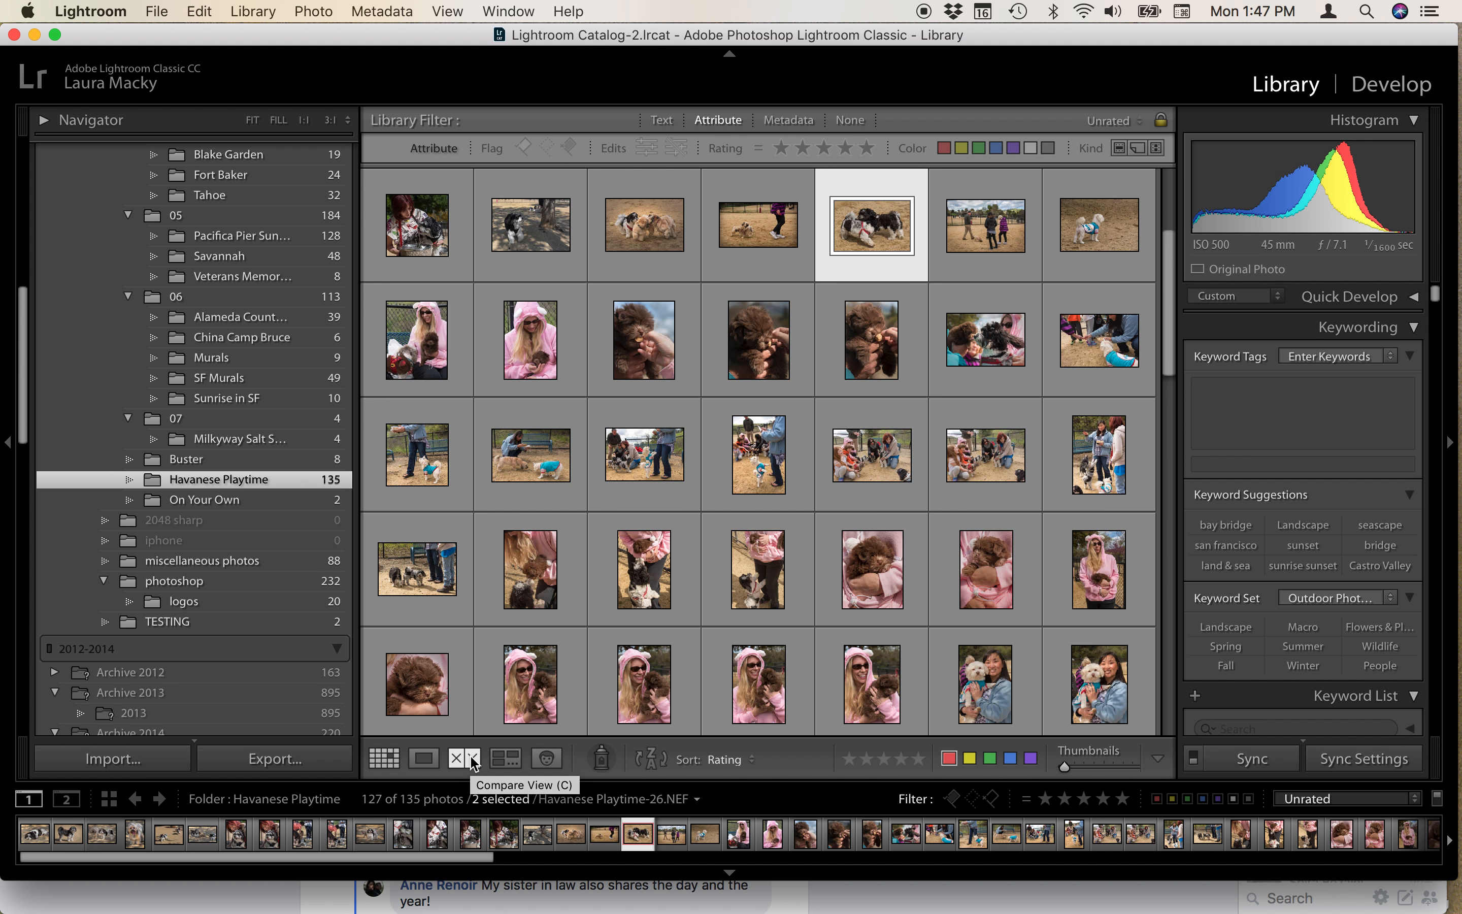
{"action": "scroll", "coordinate": [759, 453], "scroll_direction": "up", "scroll_amount": 3}
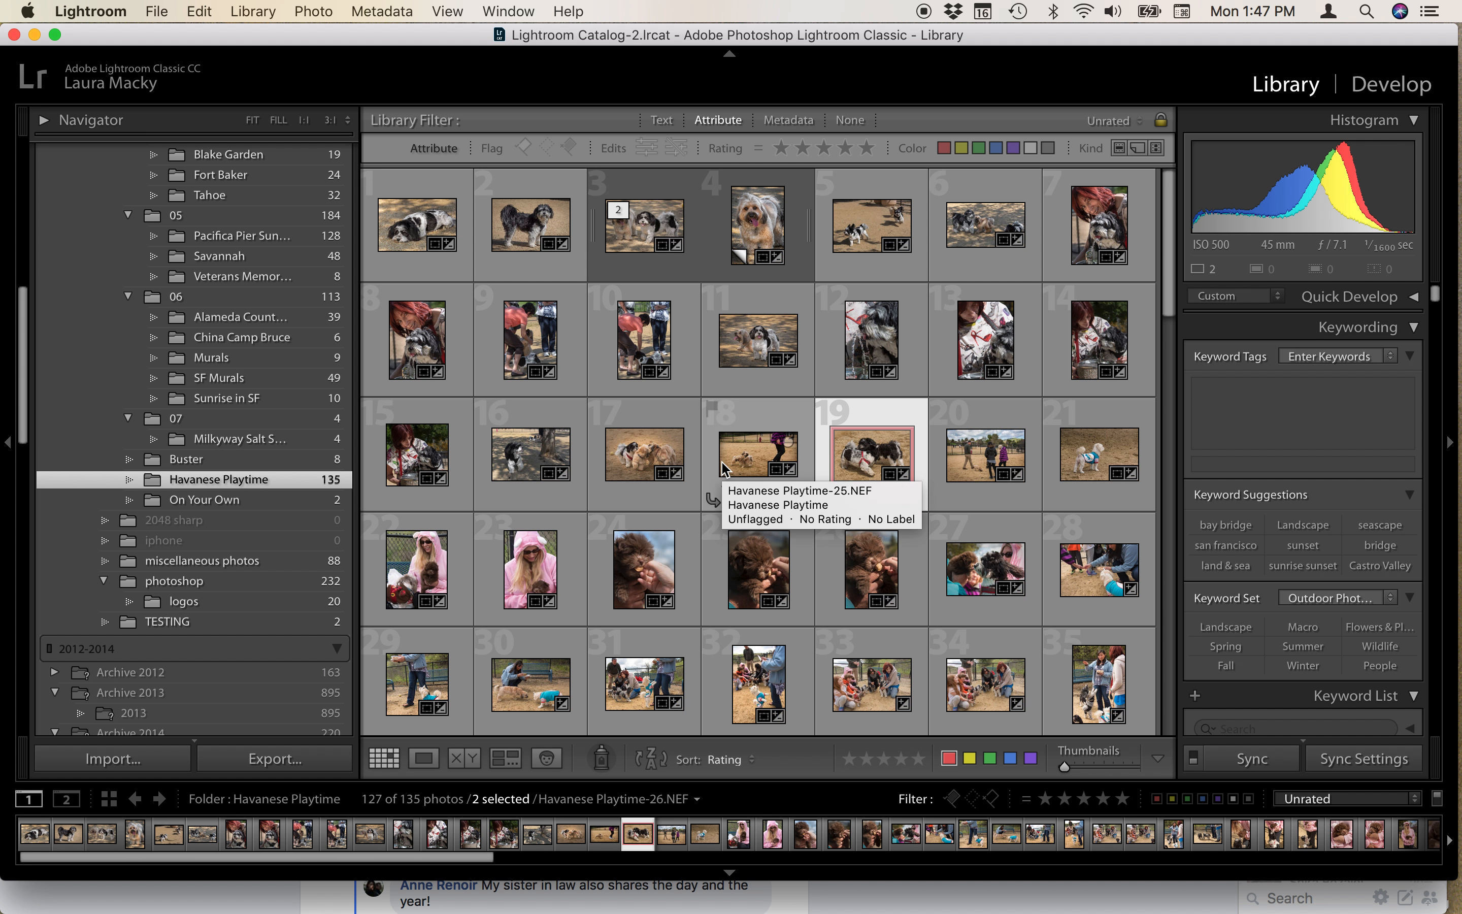
{"action": "scroll", "coordinate": [900, 331], "scroll_direction": "down", "scroll_amount": 5}
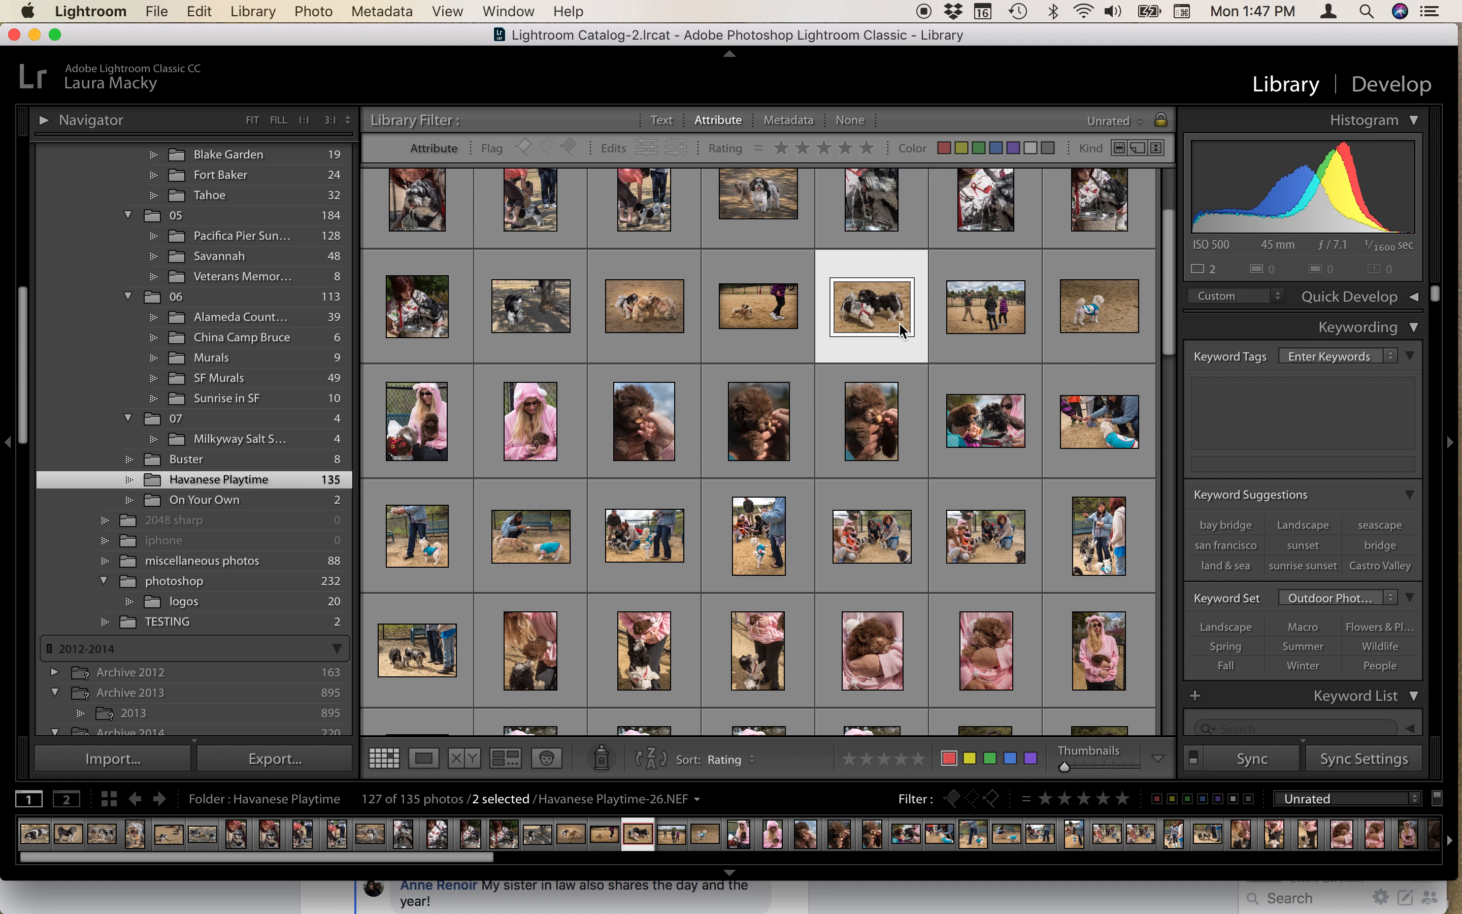
{"action": "scroll", "coordinate": [900, 331], "scroll_direction": "down", "scroll_amount": 1}
{"action": "scroll", "coordinate": [899, 331], "scroll_direction": "up", "scroll_amount": 2}
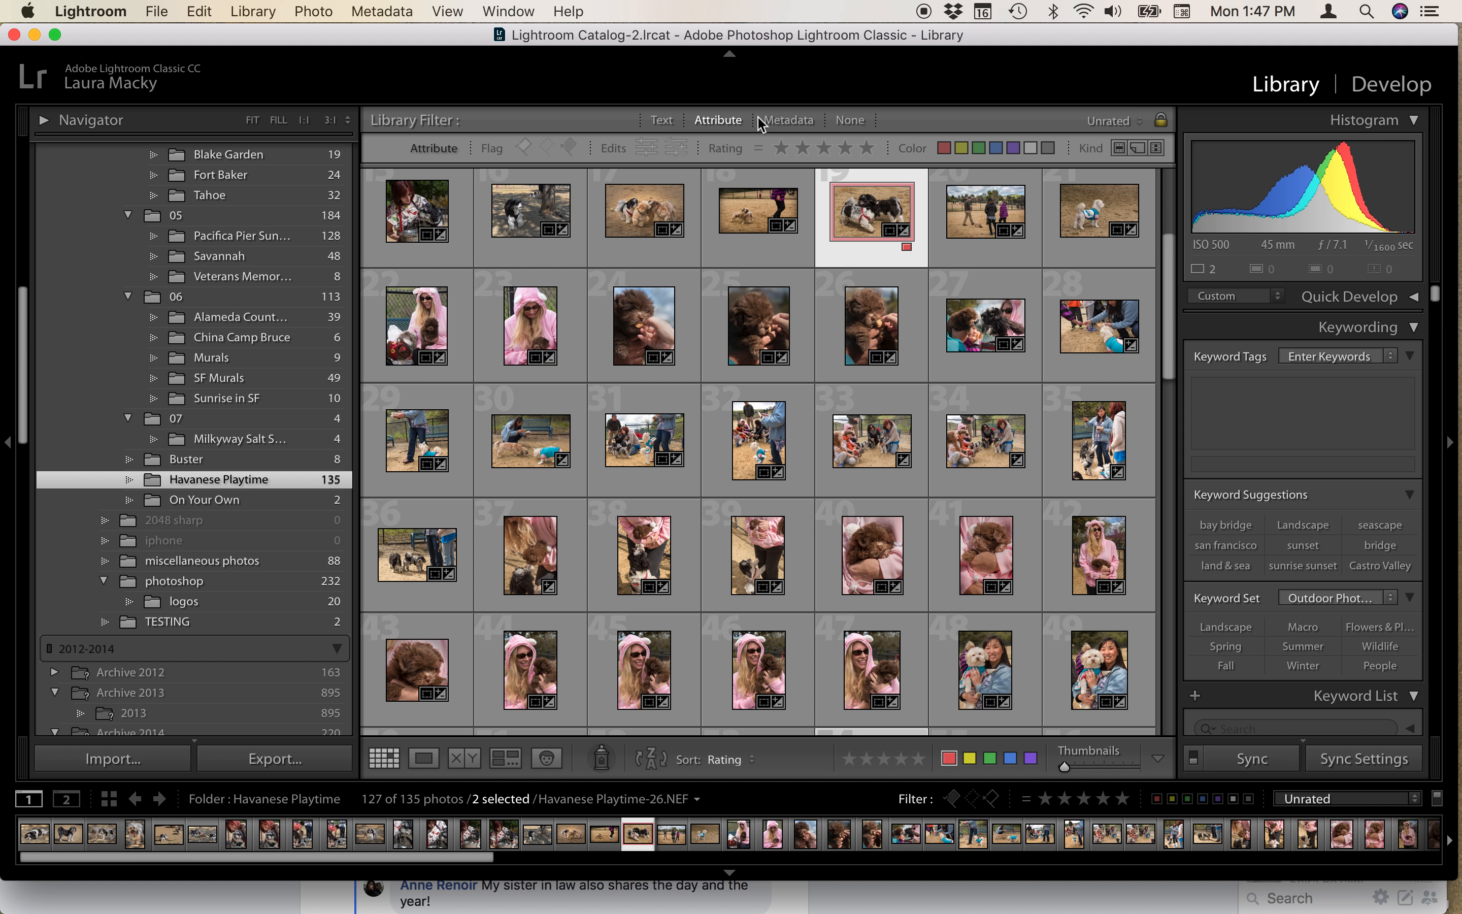
Filter for photos with the red label, first in Havanese Playtime and across the whole 2018 folder
{"action": "left_click", "coordinate": [945, 149]}
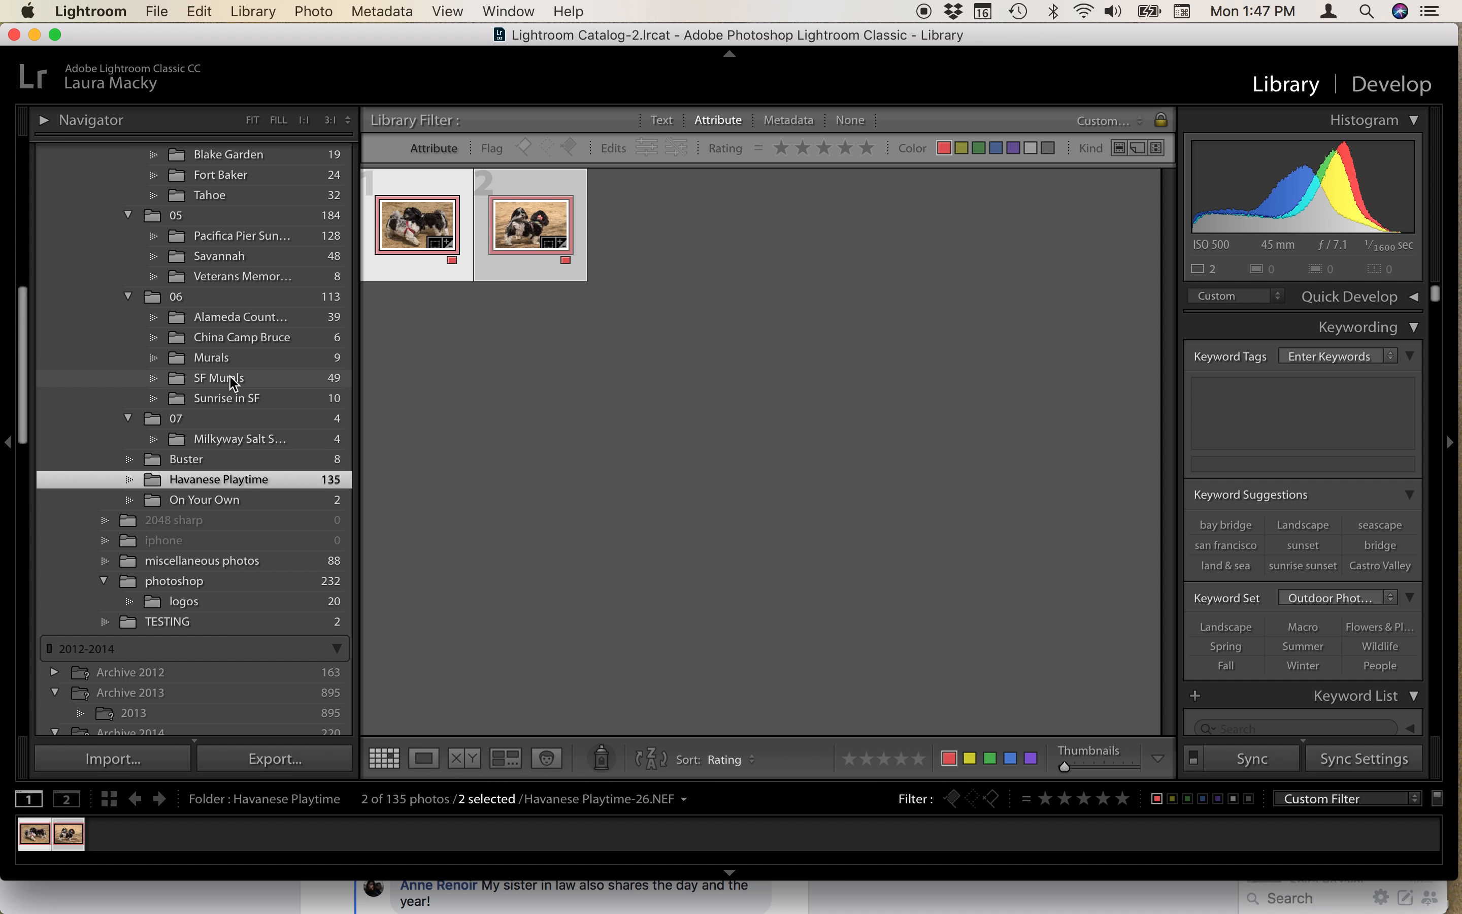
{"action": "scroll", "coordinate": [220, 374], "scroll_direction": "up", "scroll_amount": 10}
{"action": "scroll", "coordinate": [181, 332], "scroll_direction": "up", "scroll_amount": 6}
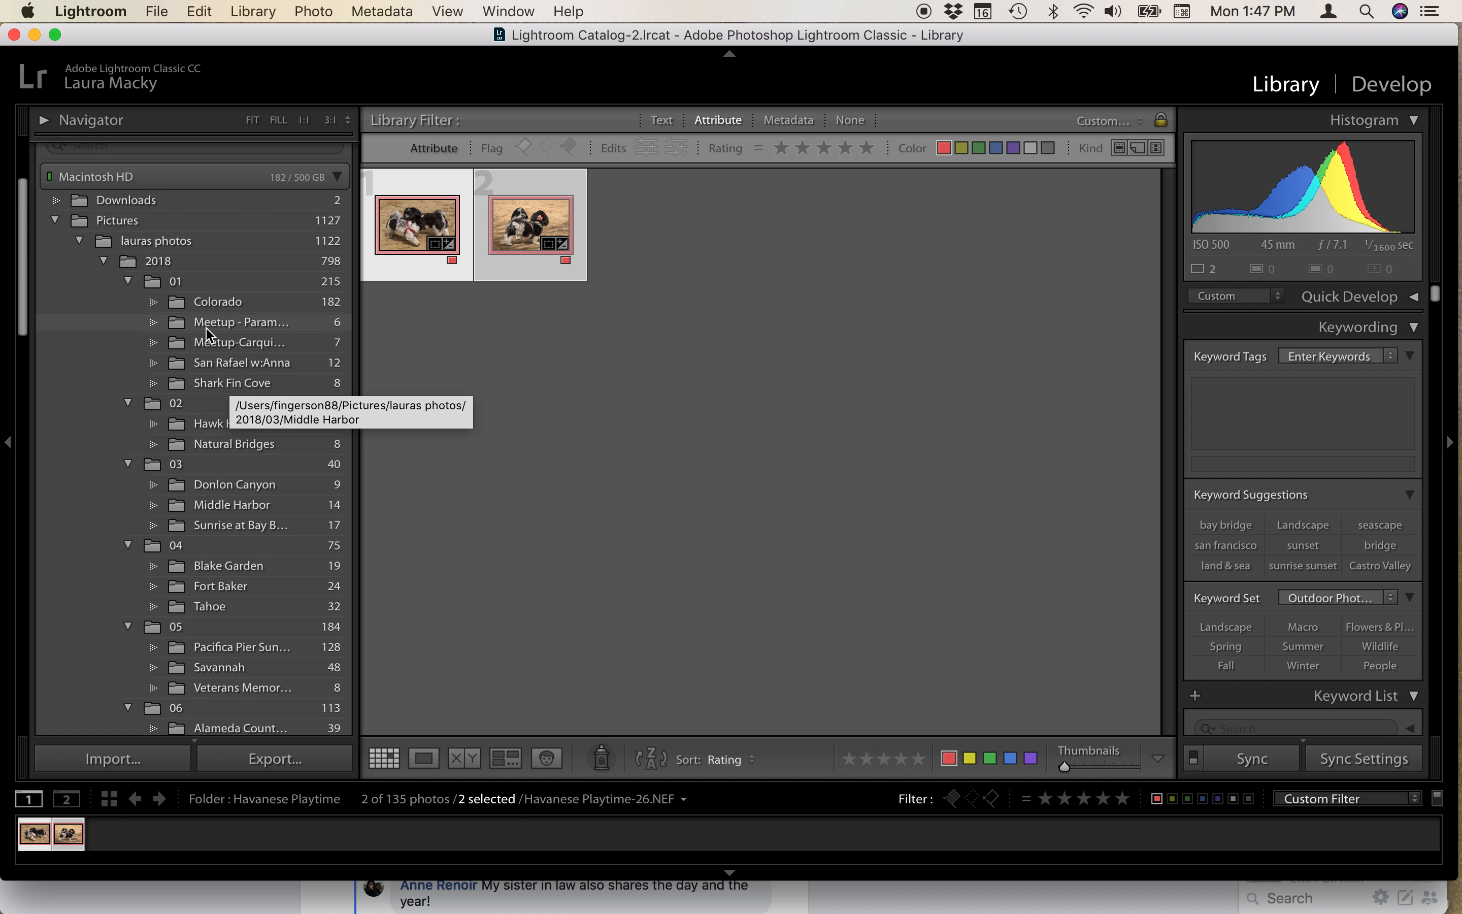
{"action": "left_click", "coordinate": [158, 303]}
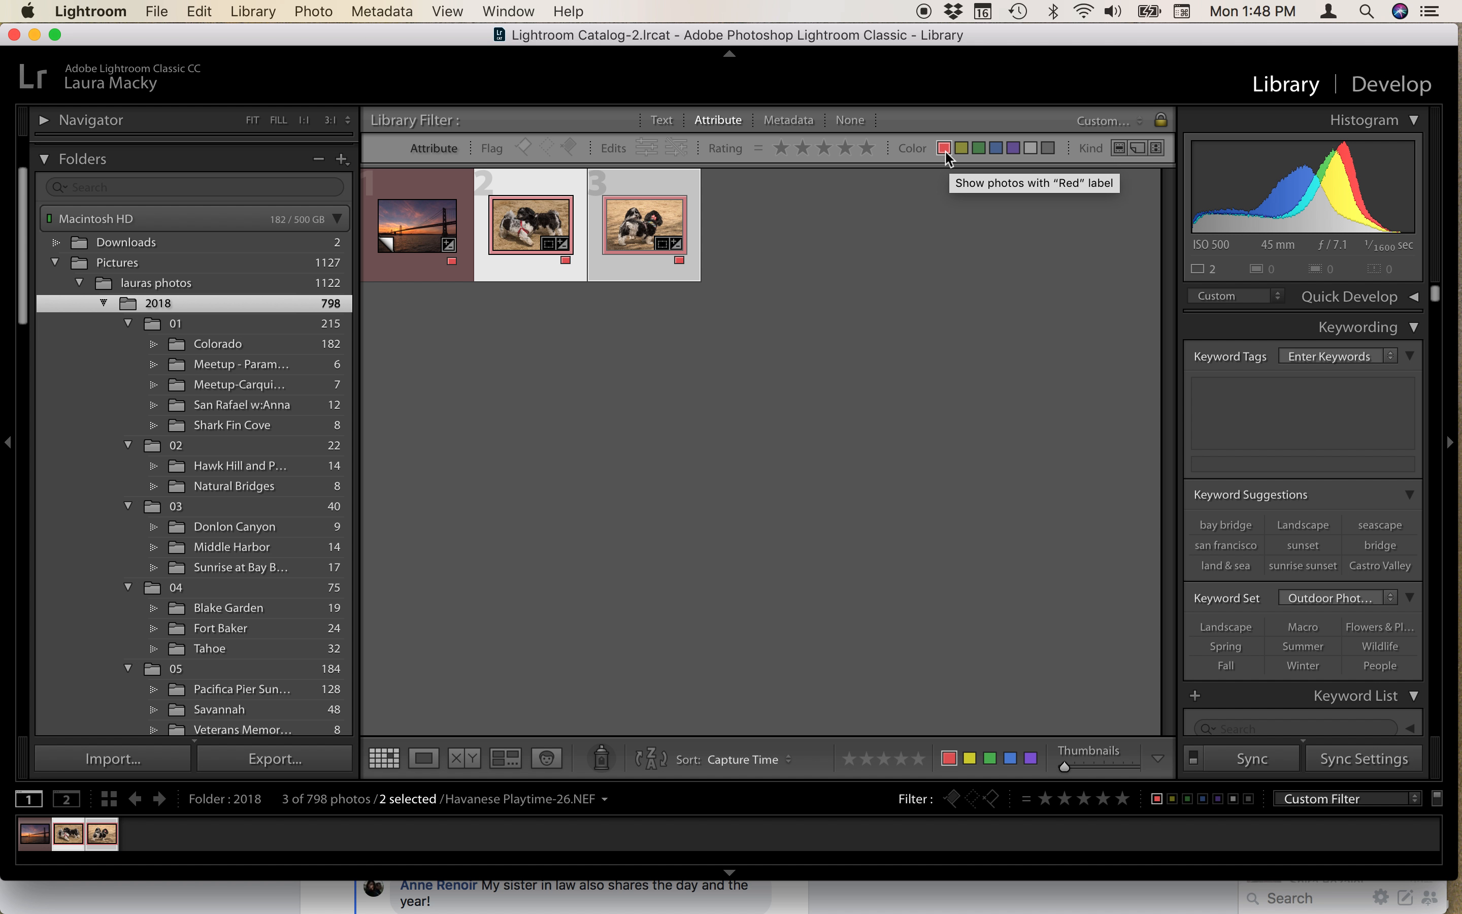
Turn off the library filter and remove the red label from the two selected Havanese Playtime photos
{"action": "left_click", "coordinate": [848, 120]}
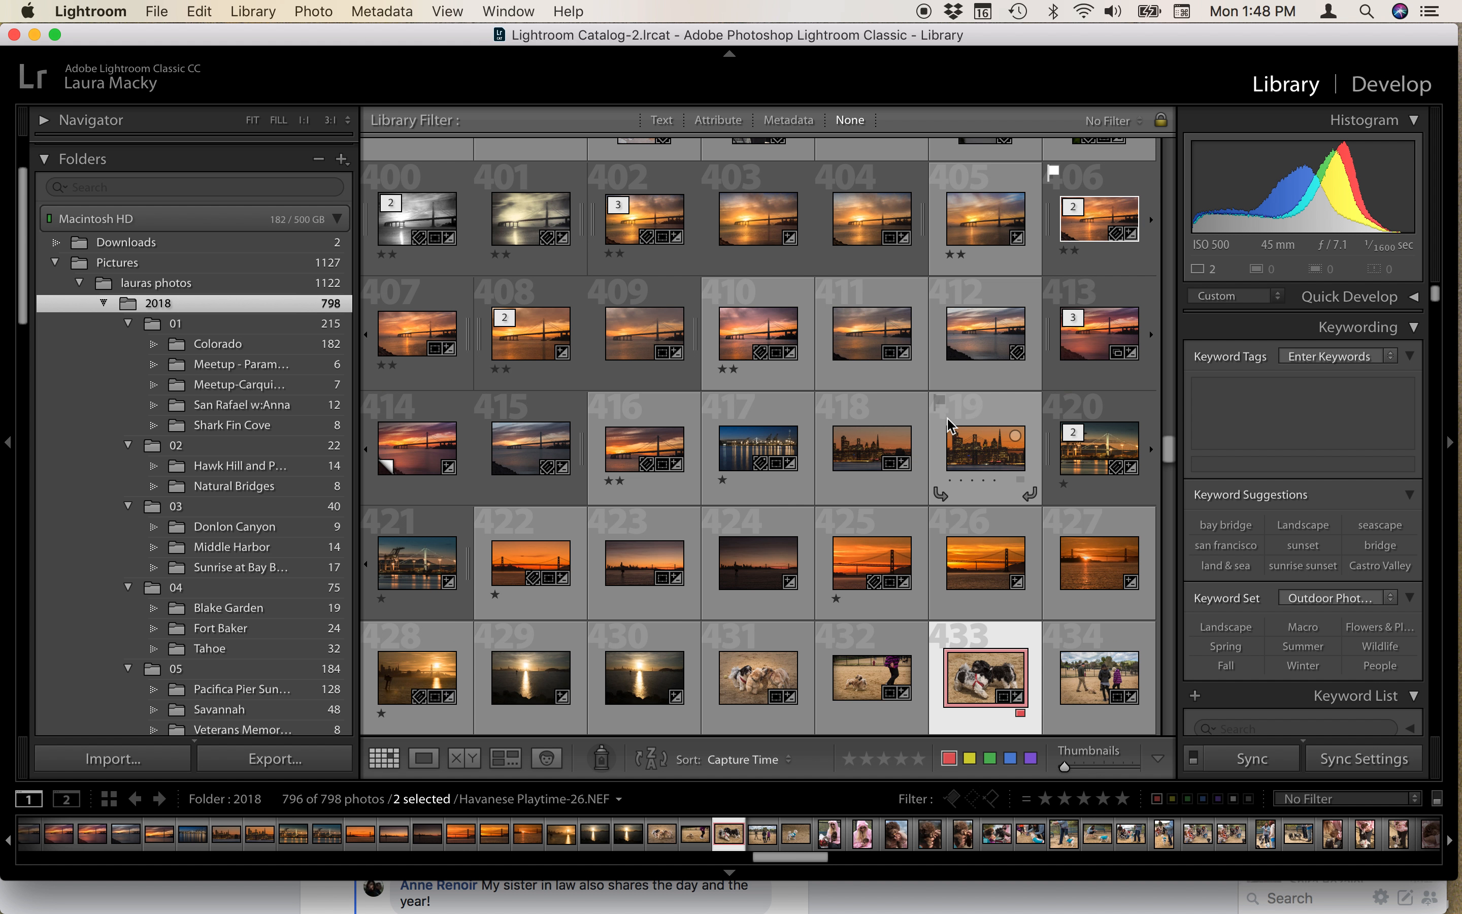
{"action": "scroll", "coordinate": [947, 418], "scroll_direction": "down", "scroll_amount": 3}
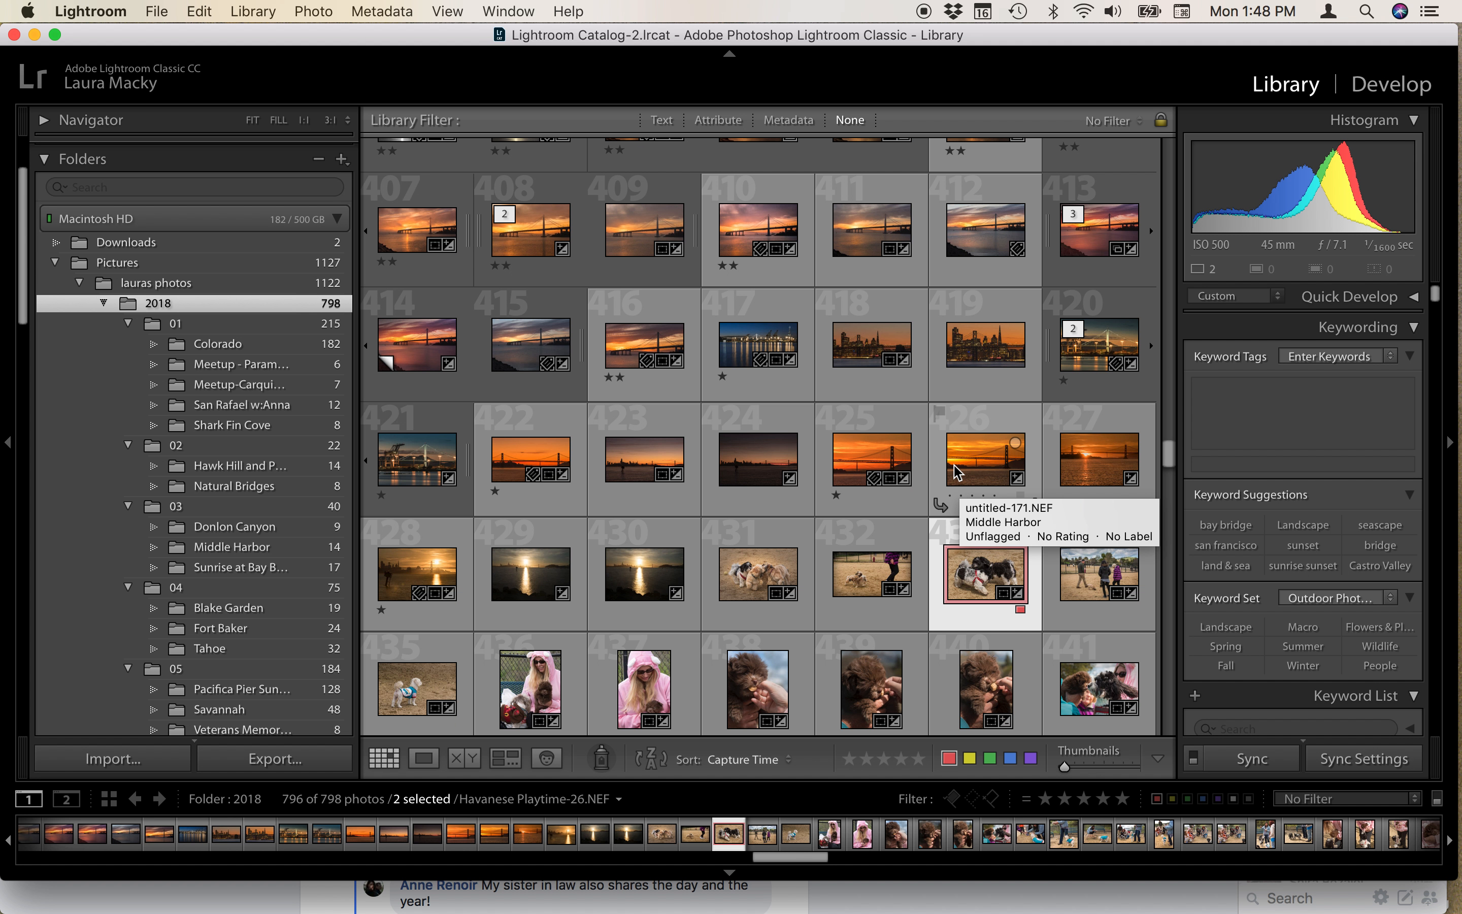
{"action": "scroll", "coordinate": [954, 477], "scroll_direction": "down", "scroll_amount": 1}
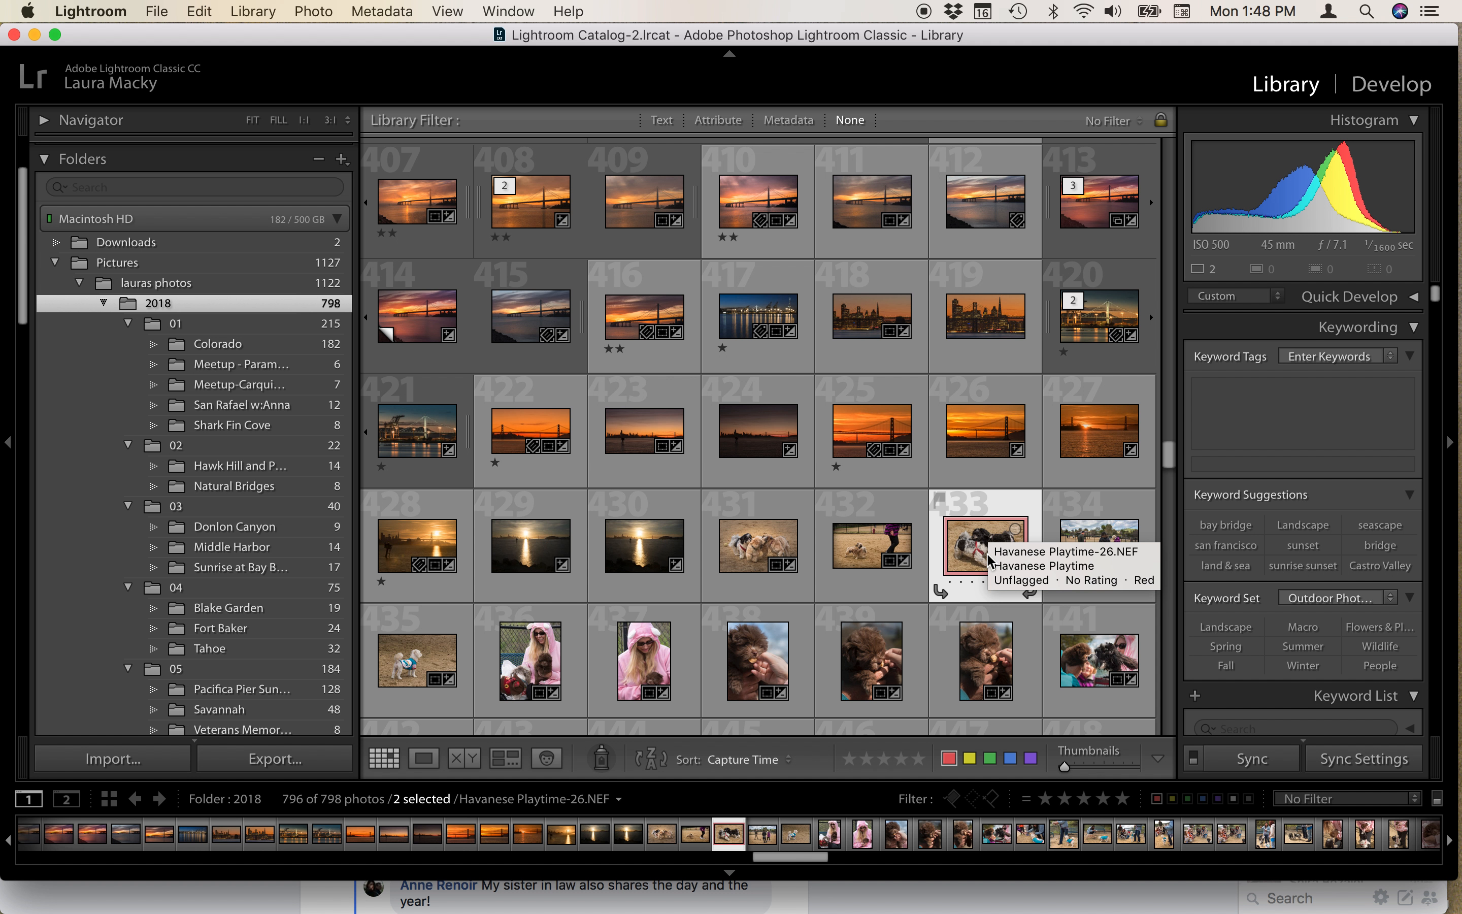
{"action": "scroll", "coordinate": [989, 561], "scroll_direction": "down", "scroll_amount": 1}
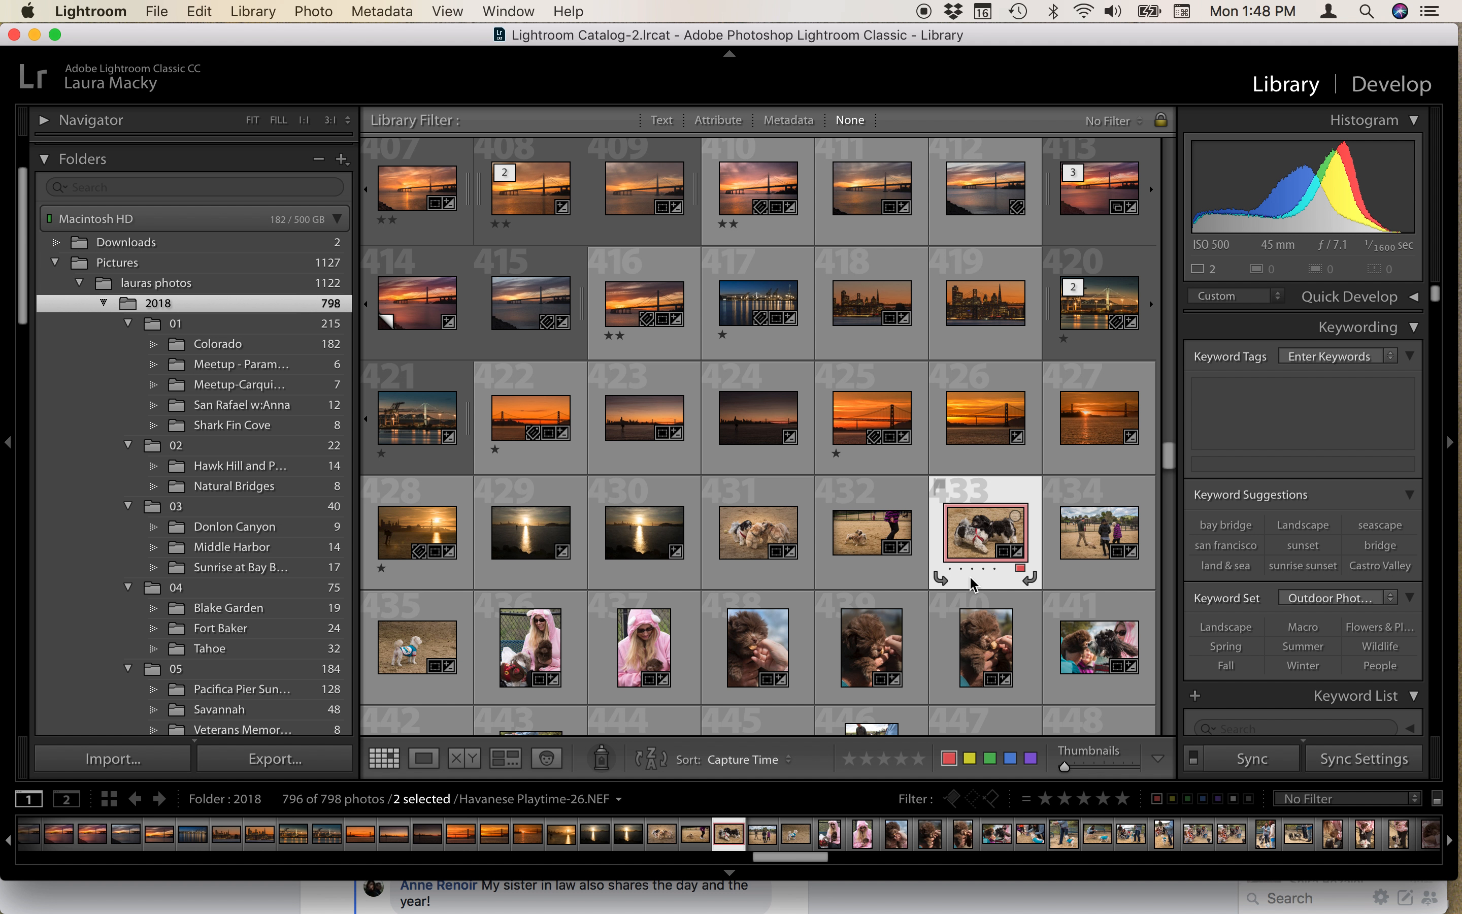
{"action": "left_click", "coordinate": [950, 757]}
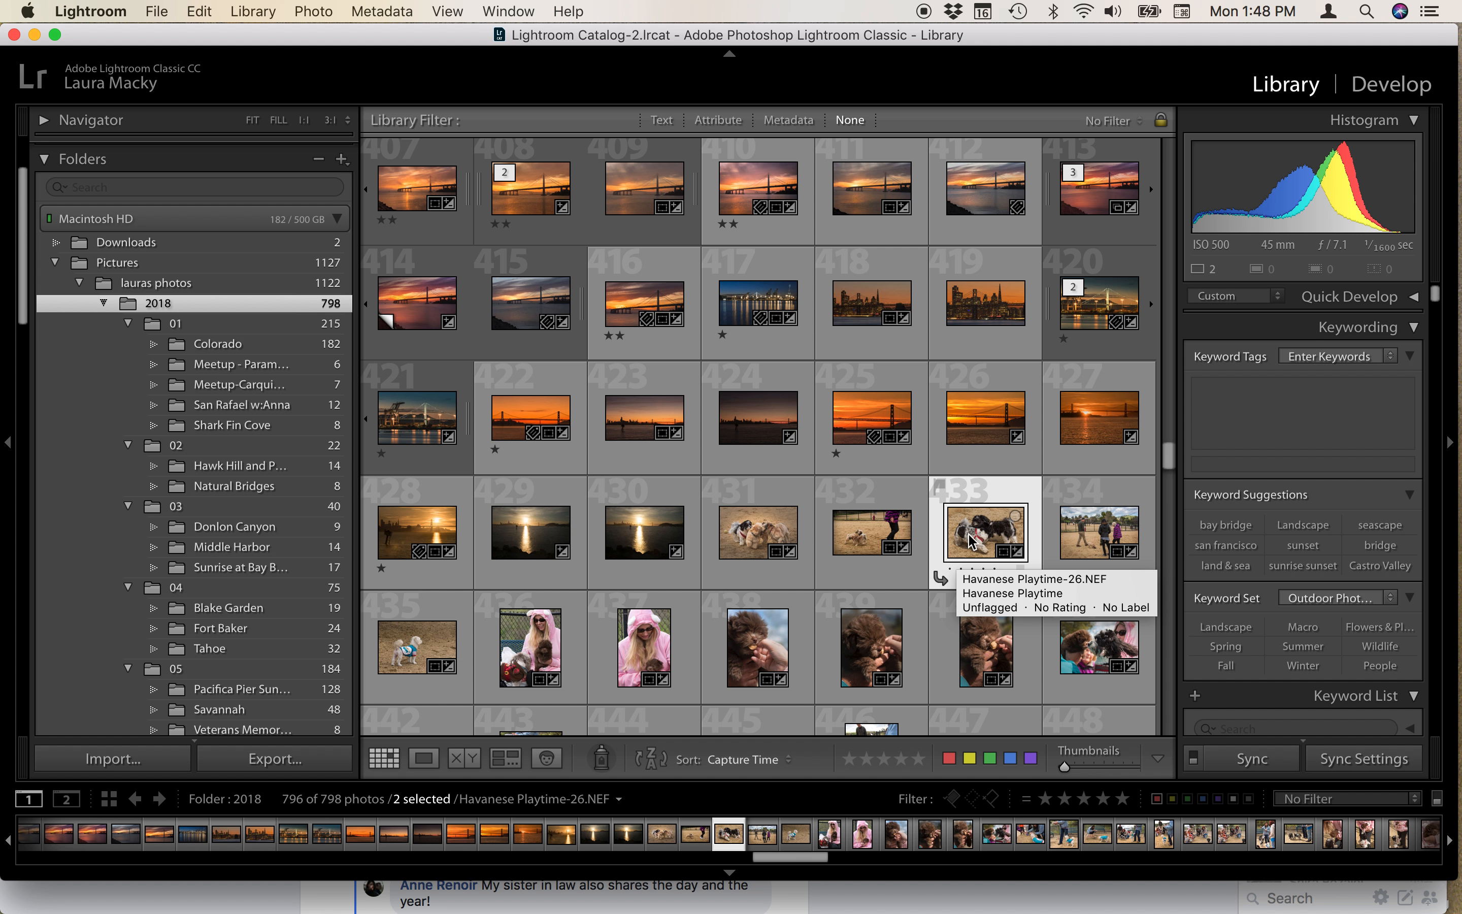
Check the second dog photo's label and look through the 2018 photos that follow it
{"action": "scroll", "coordinate": [981, 540], "scroll_direction": "down", "scroll_amount": 5}
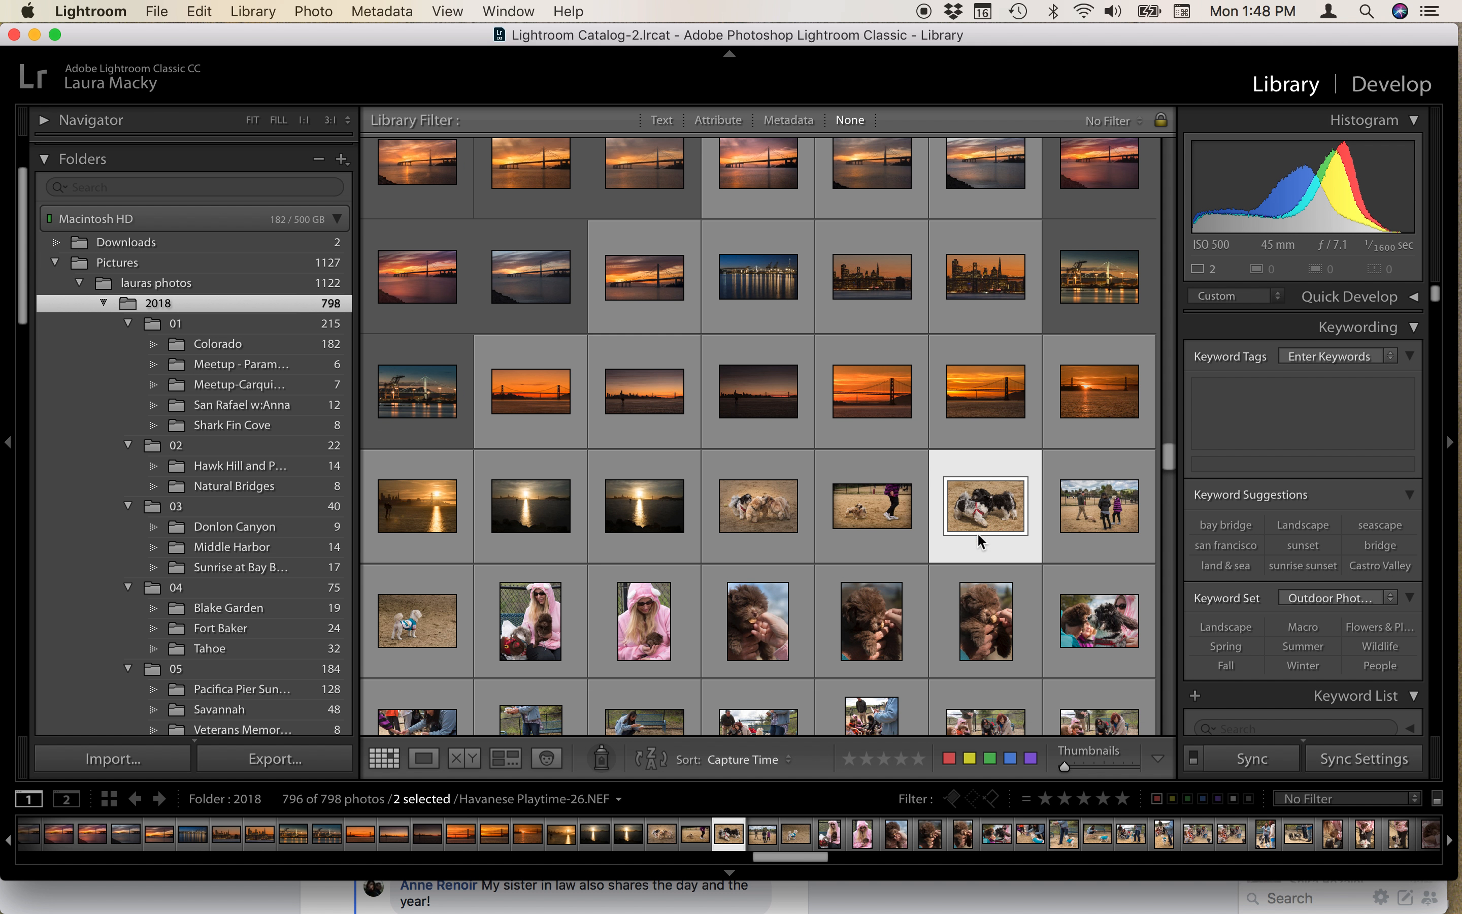
{"action": "scroll", "coordinate": [979, 538], "scroll_direction": "down", "scroll_amount": 5}
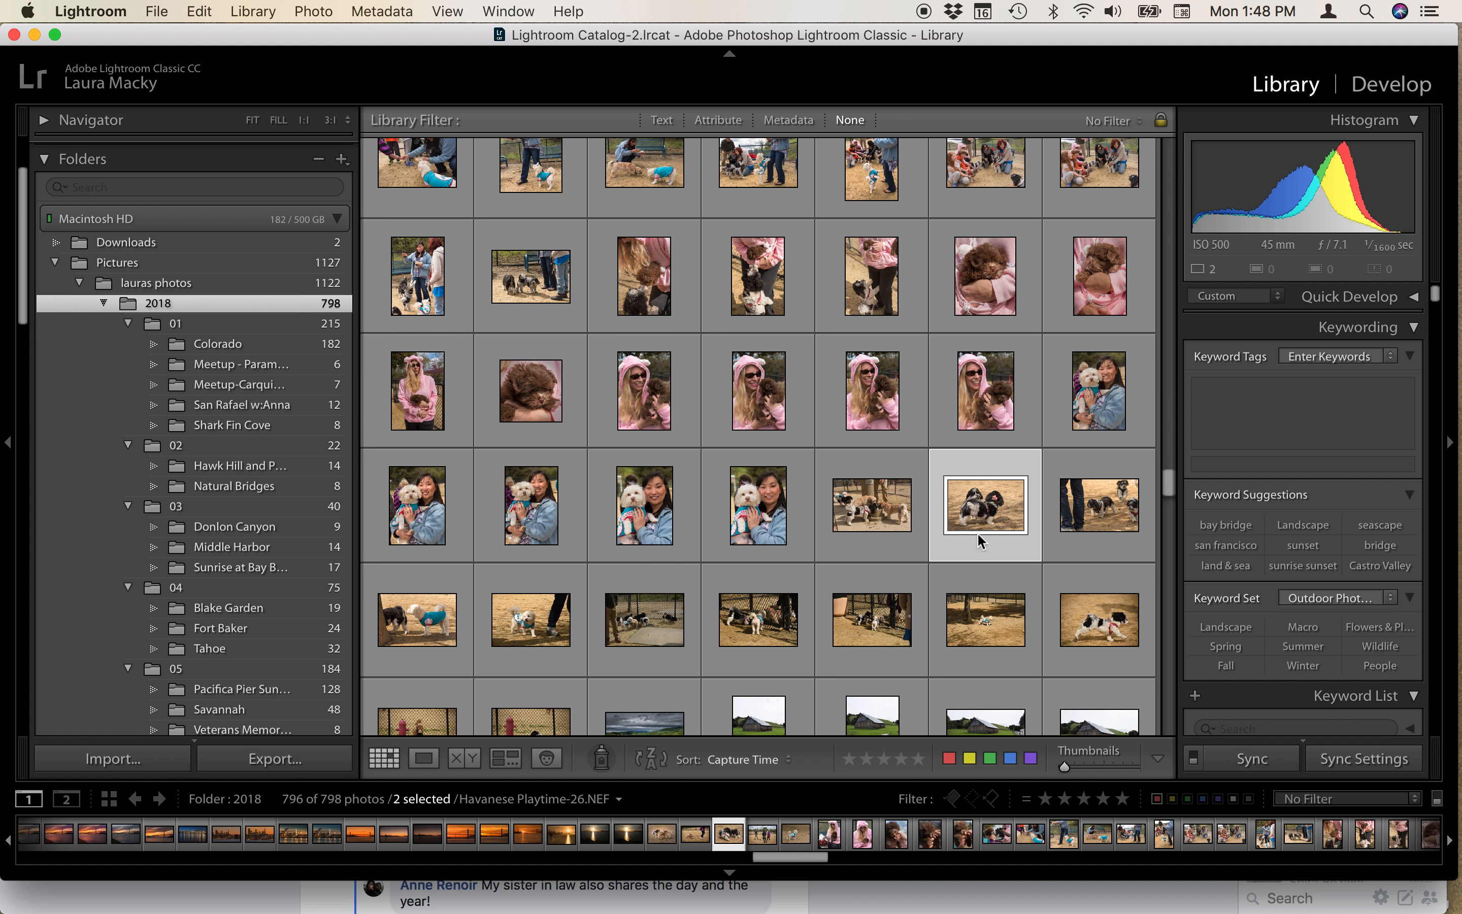
{"action": "scroll", "coordinate": [978, 538], "scroll_direction": "down", "scroll_amount": 5}
{"action": "scroll", "coordinate": [979, 540], "scroll_direction": "down", "scroll_amount": 4}
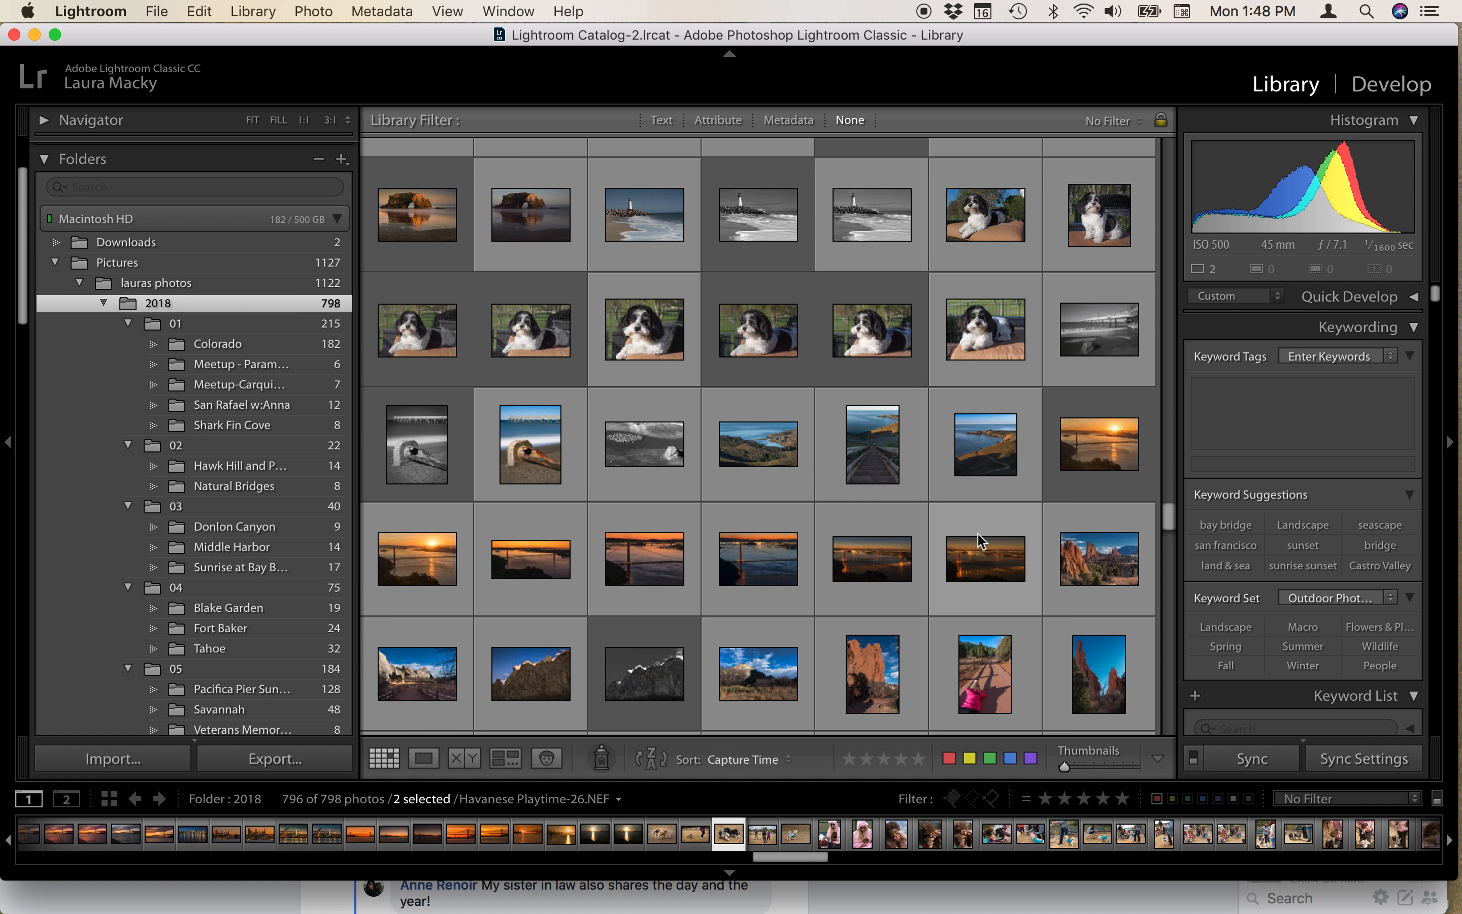
{"action": "scroll", "coordinate": [979, 539], "scroll_direction": "up", "scroll_amount": 3}
{"action": "scroll", "coordinate": [978, 536], "scroll_direction": "up", "scroll_amount": 4}
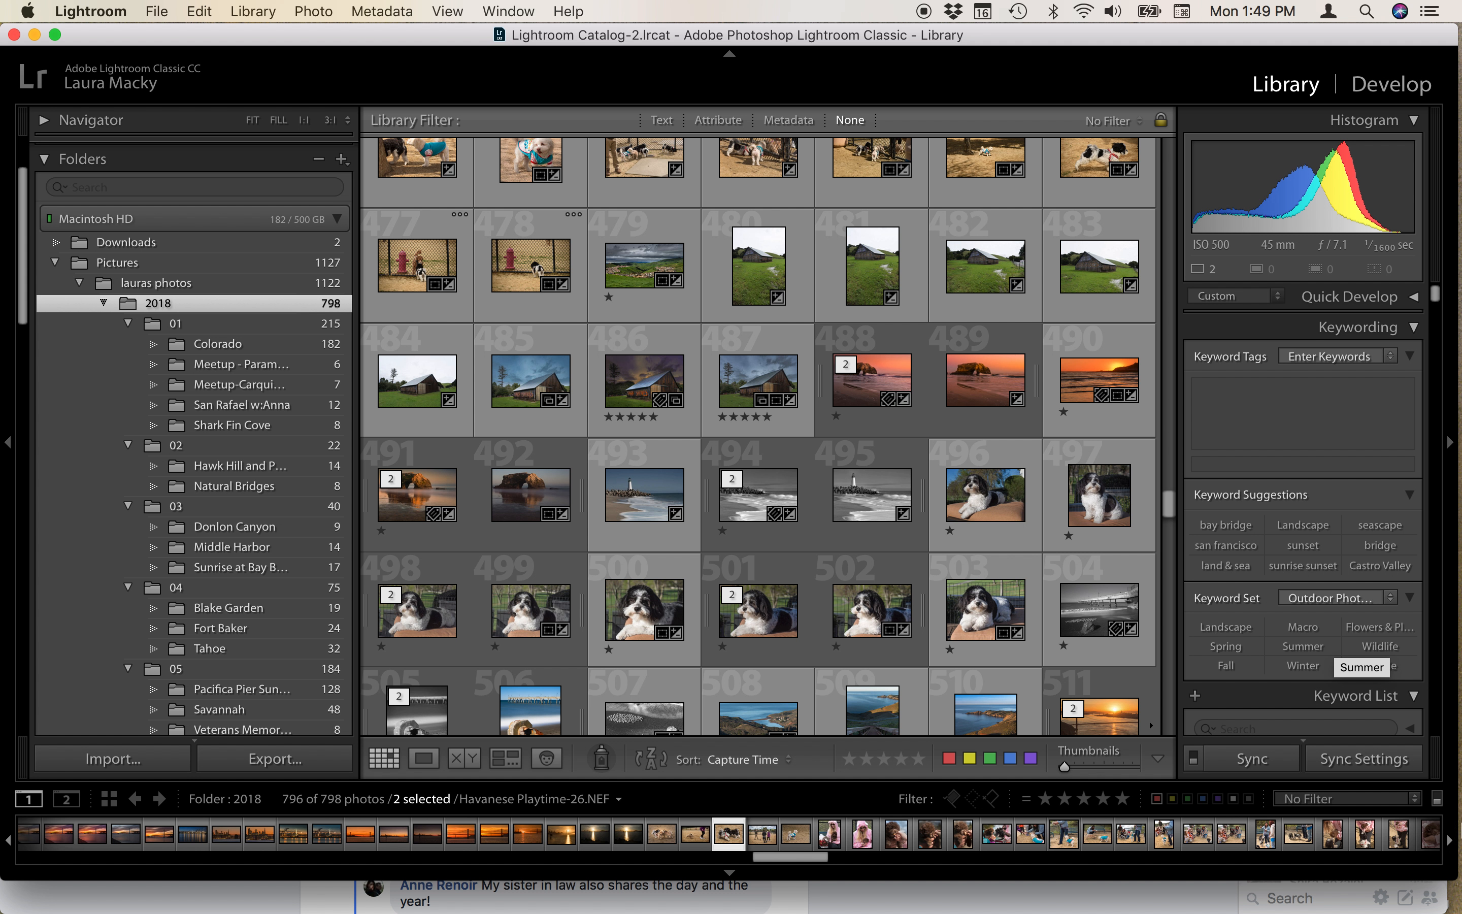
Quit QuickTime Player and name the unsaved screen recording "File Moving and Filters"
{"action": "mouse_move", "coordinate": [1459, 682]}
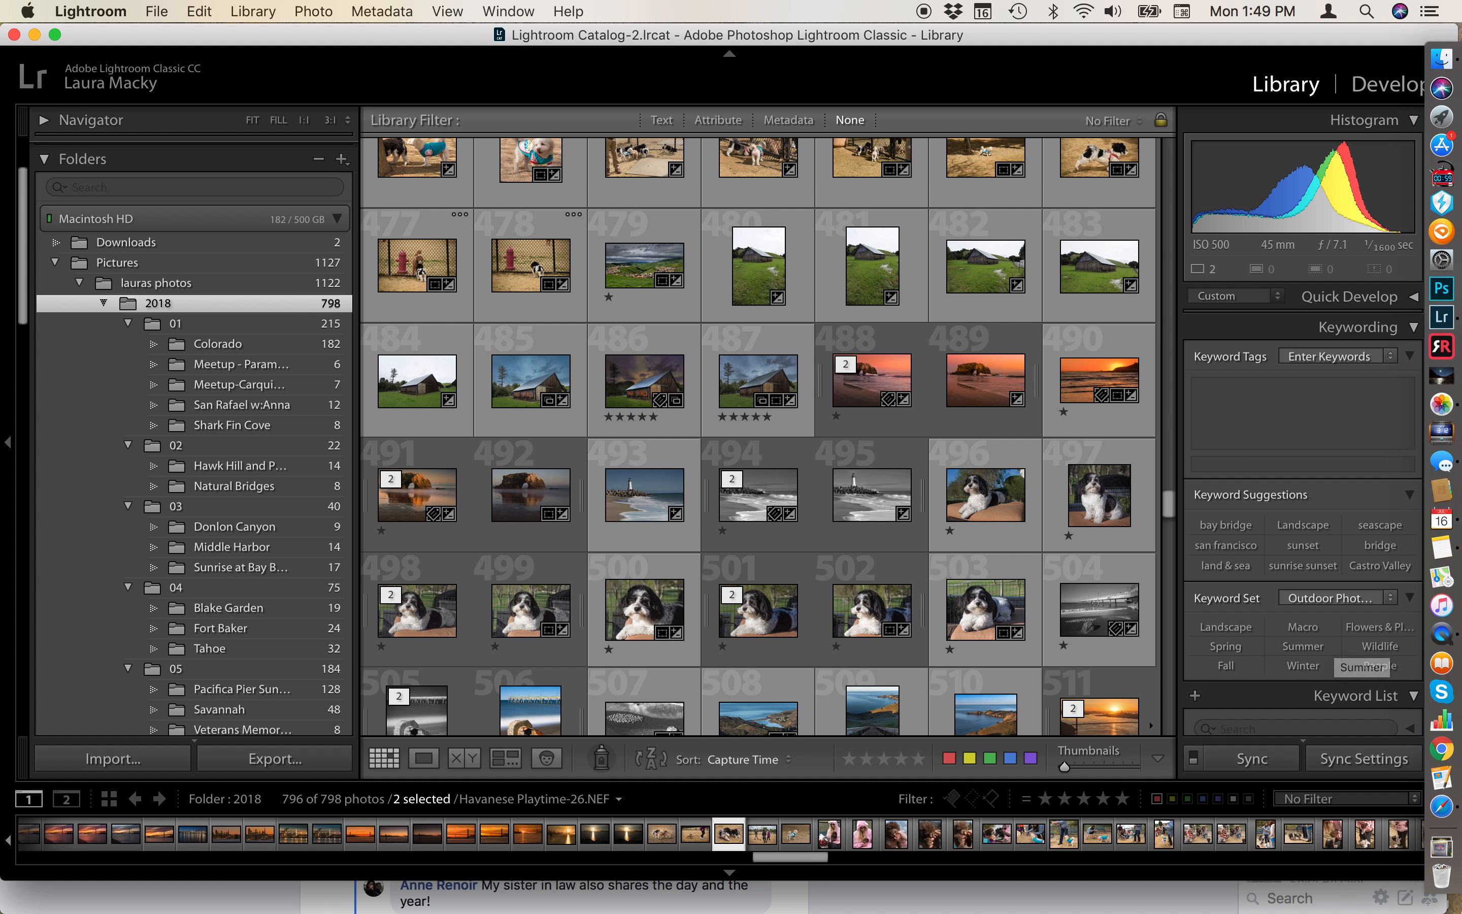
{"action": "left_click", "coordinate": [1427, 636]}
{"action": "key", "text": "super+q"}
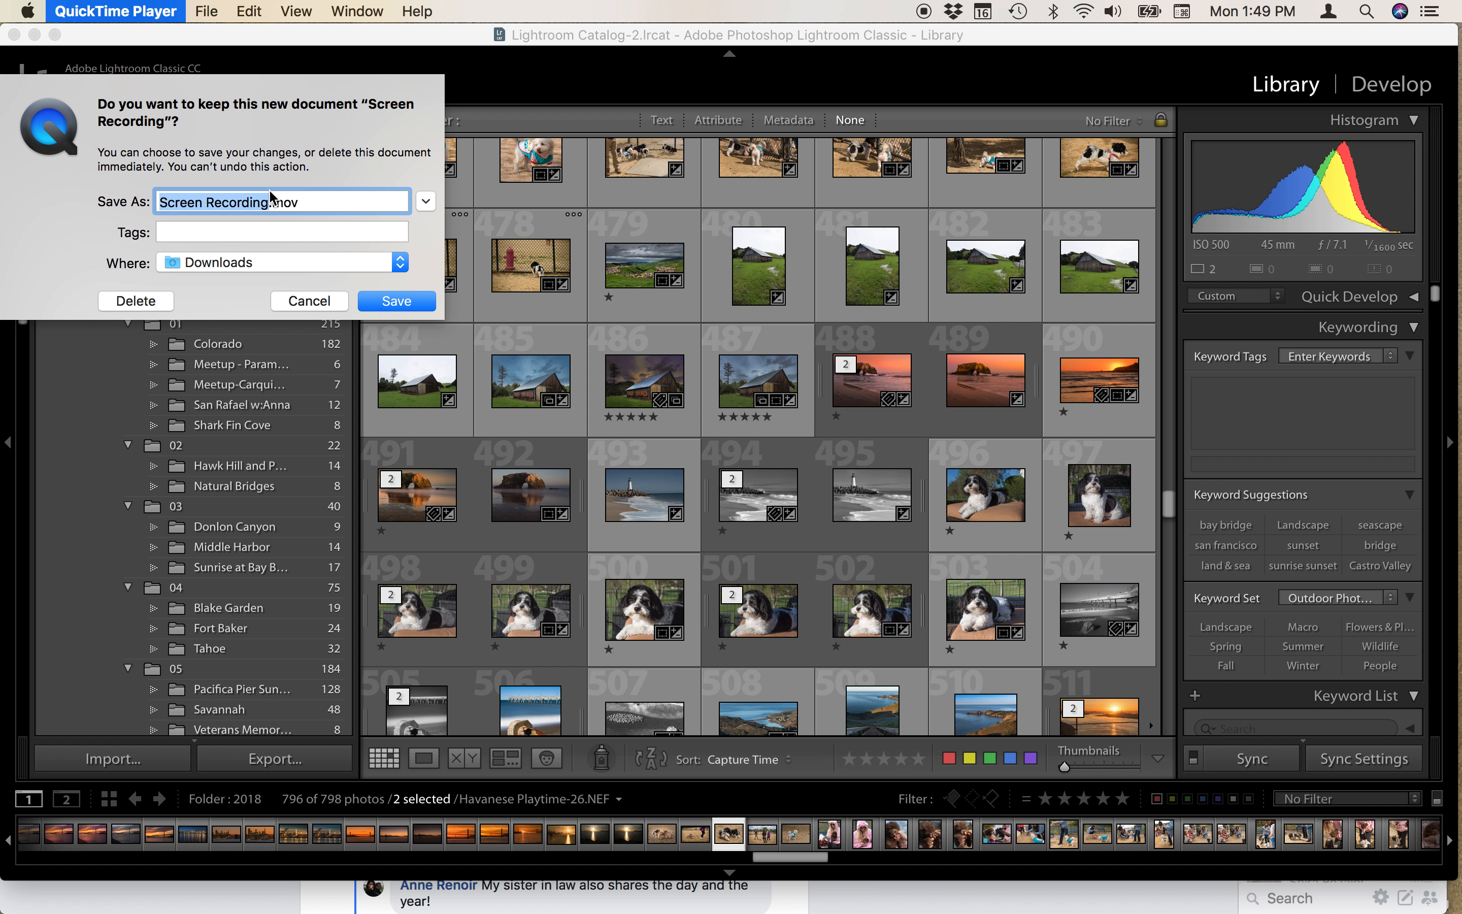
{"action": "type", "text": "File Moving"}
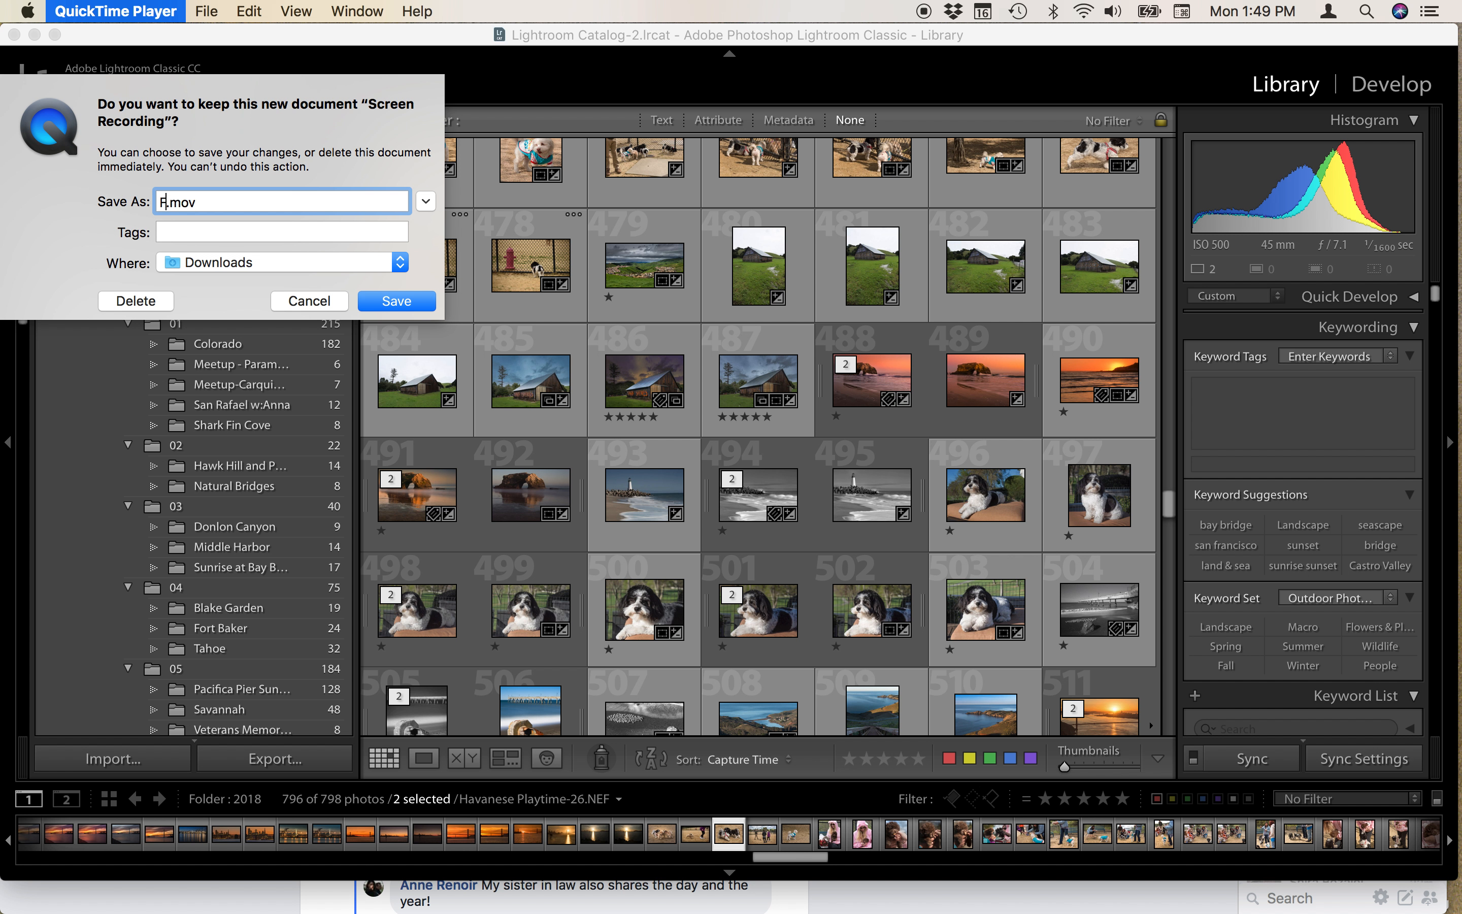
{"action": "type", "text": " and Filters"}
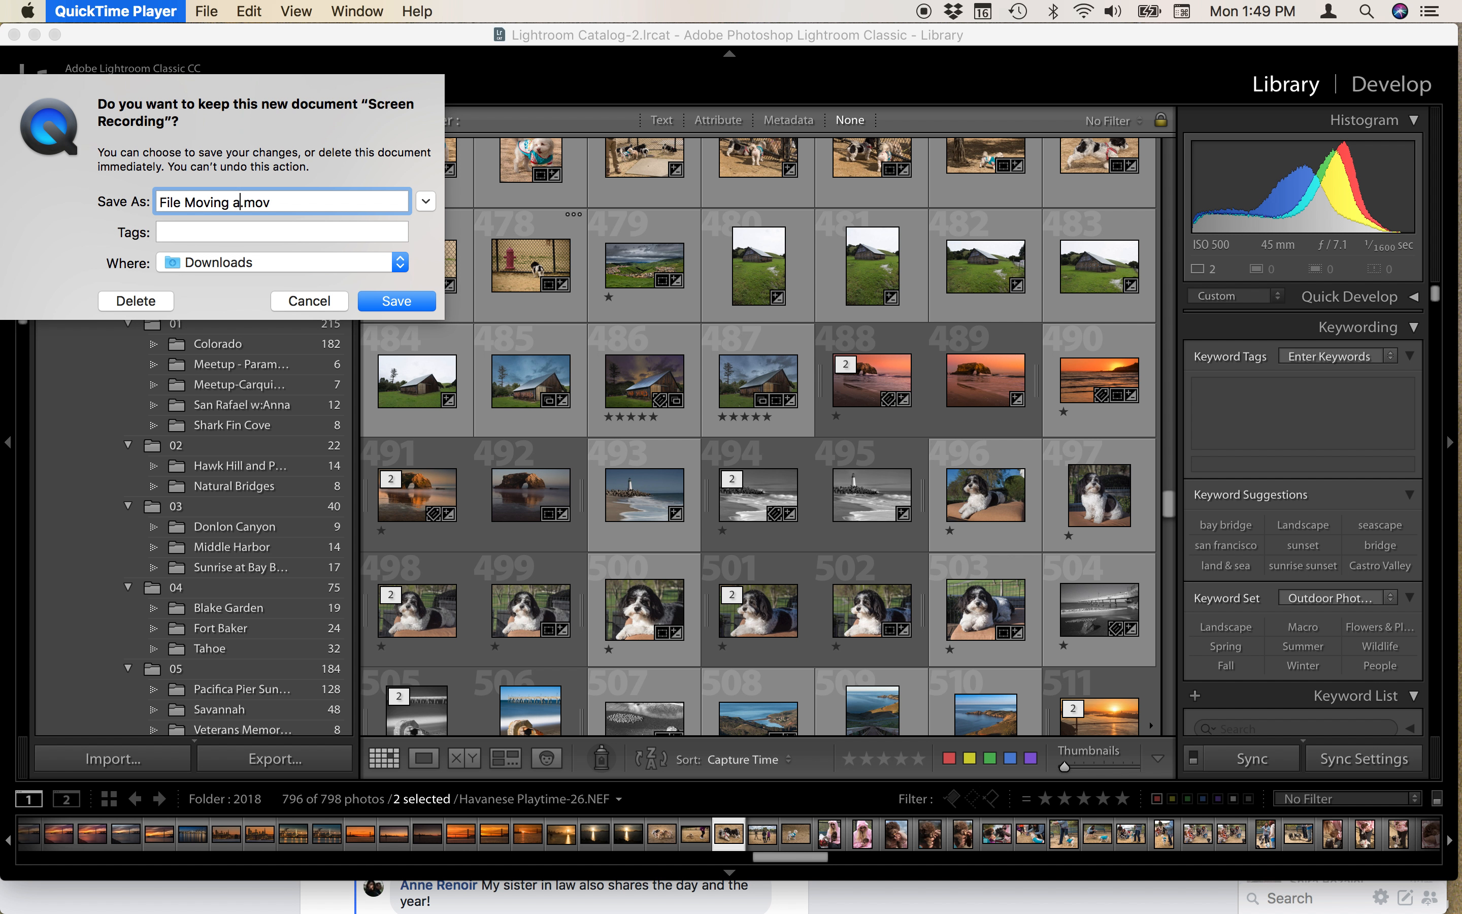